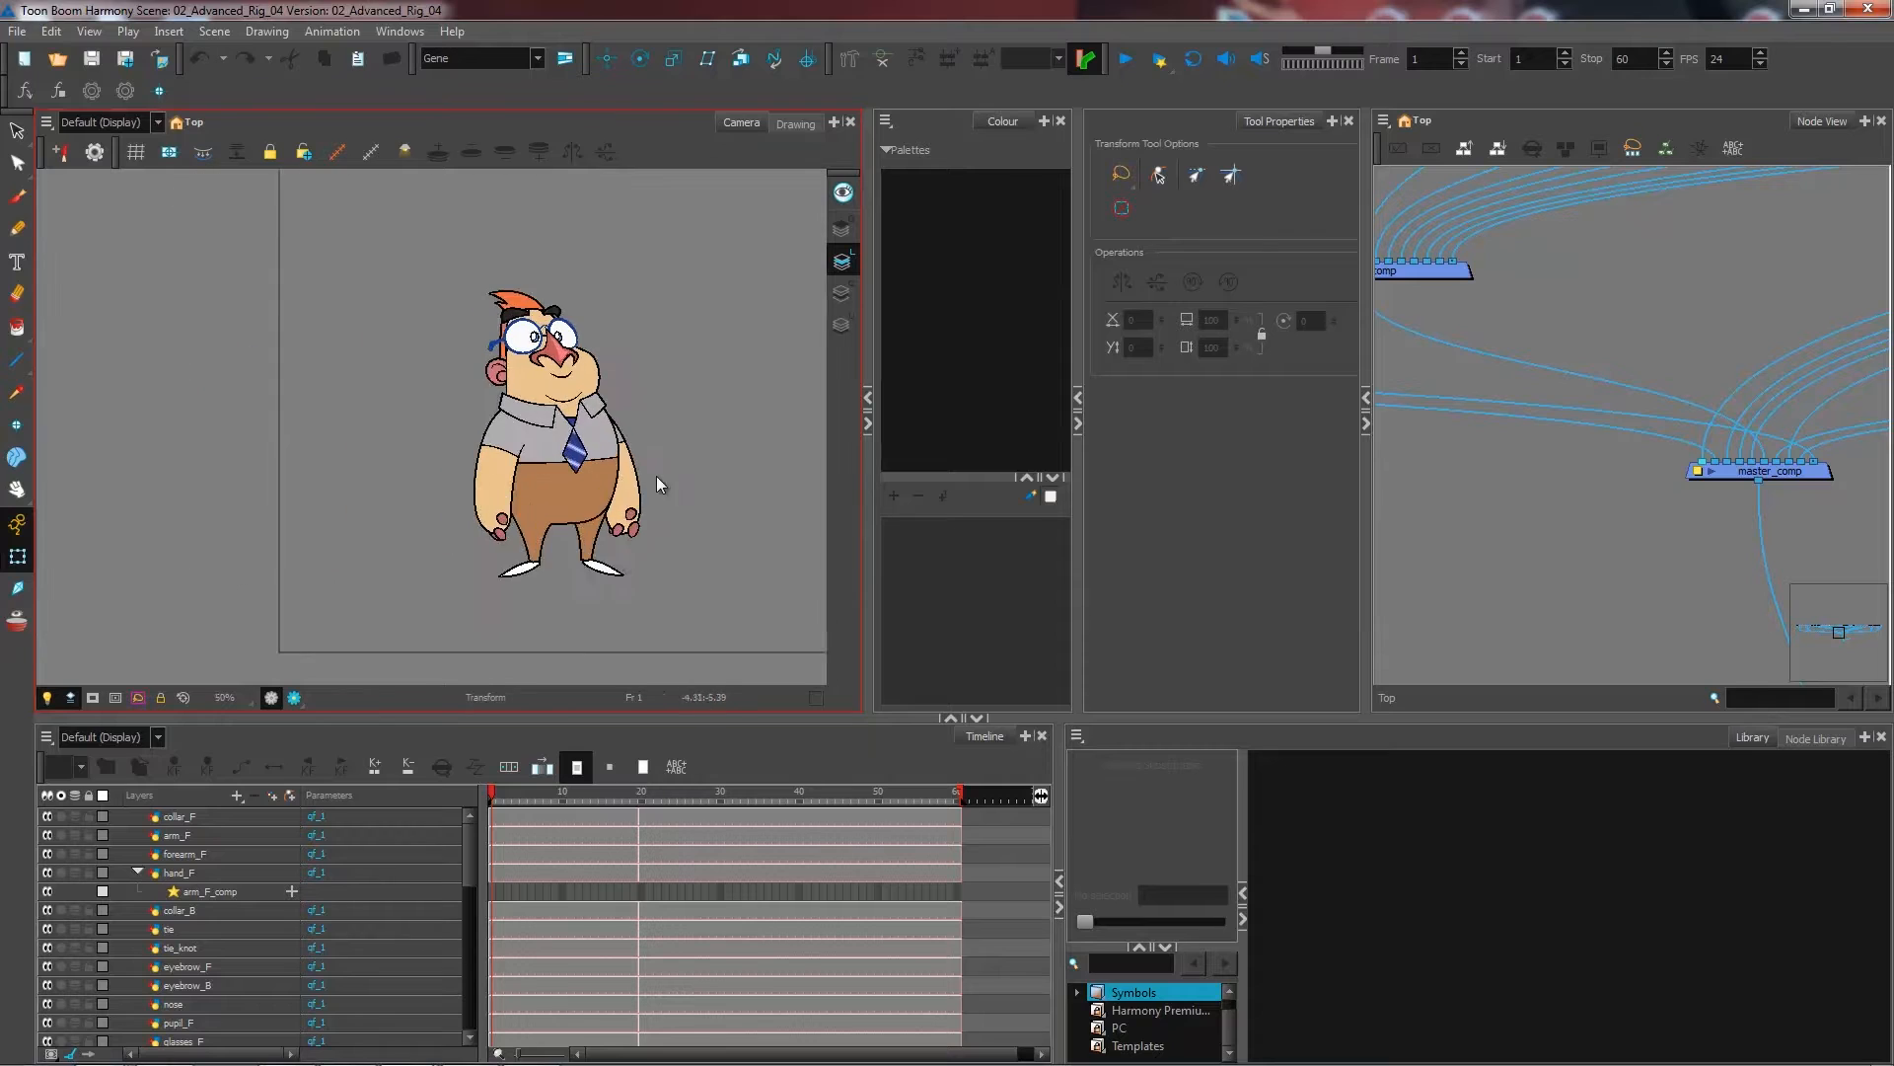
# - Compare the character's poses at frame 20 and frame 1 by scrubbing the timeline
pyautogui.press('2')
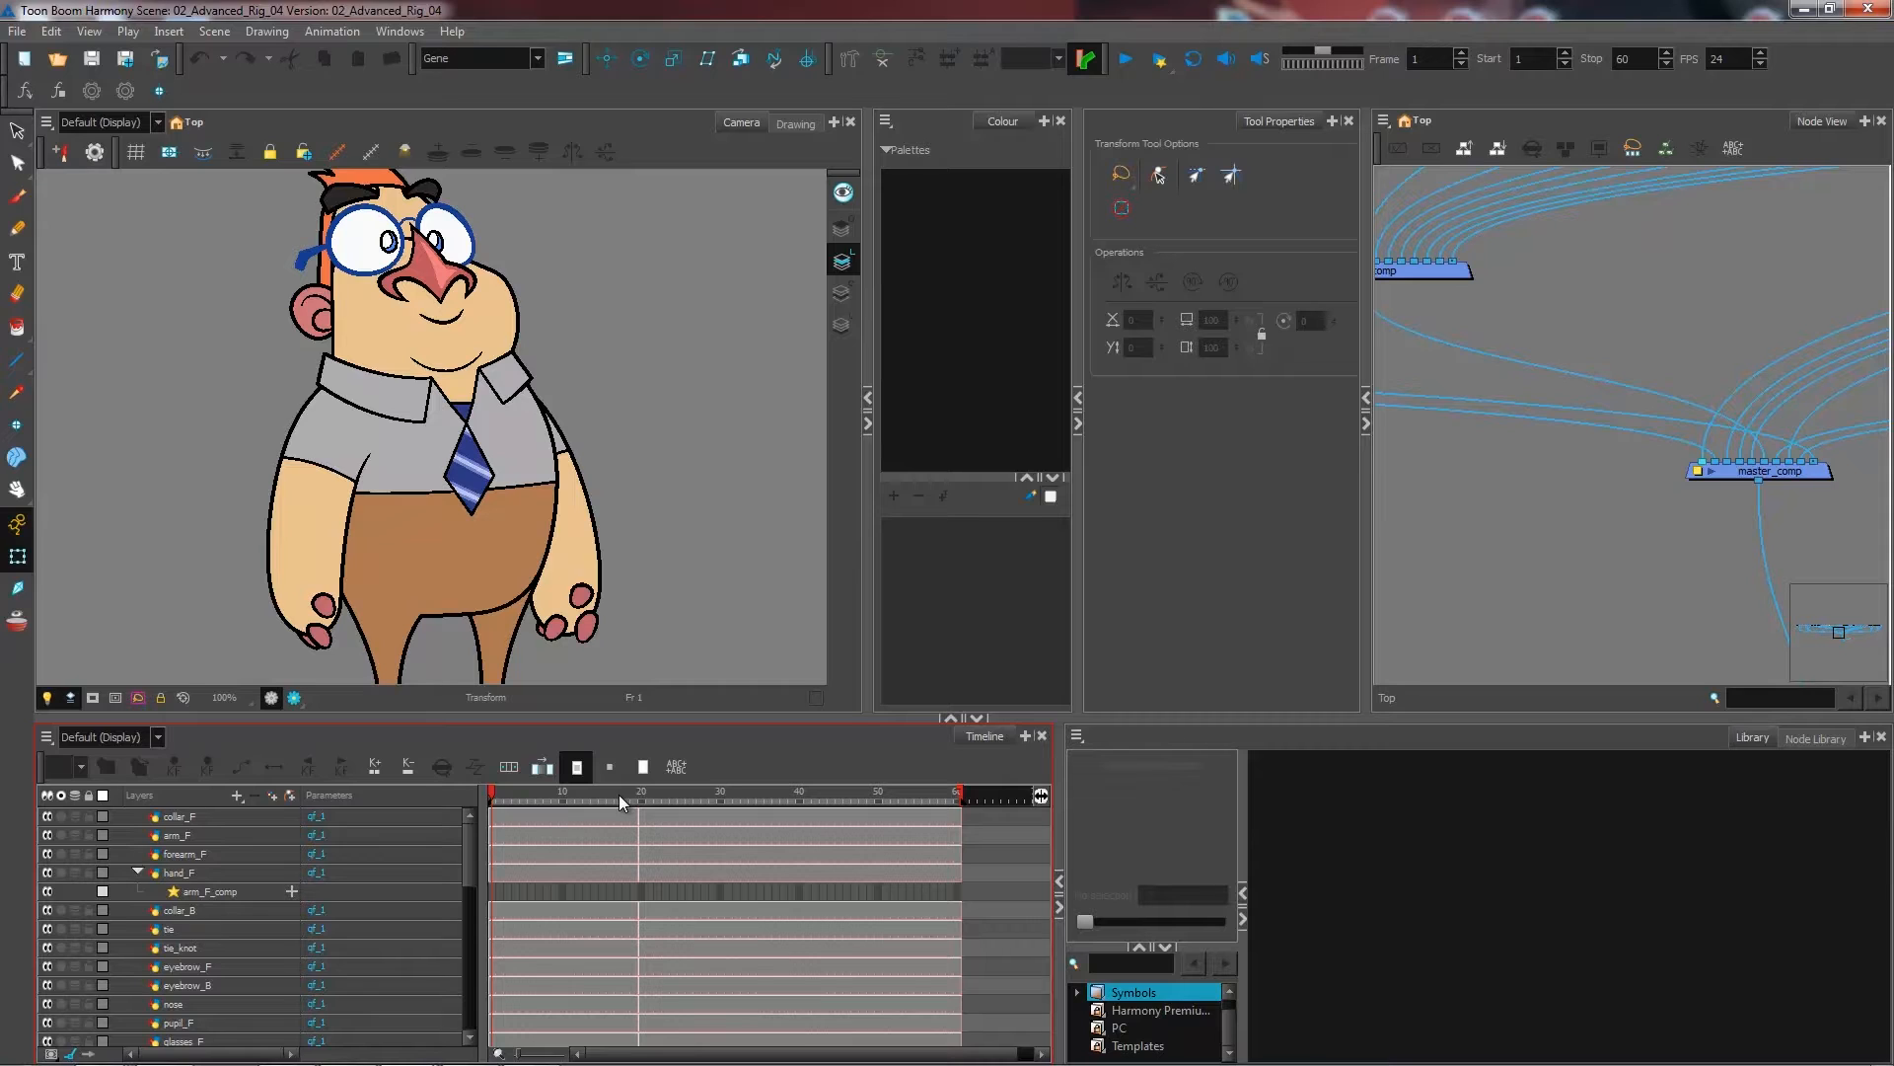
pyautogui.click(619, 796)
pyautogui.moveTo(620, 795); pyautogui.dragTo(646, 797)
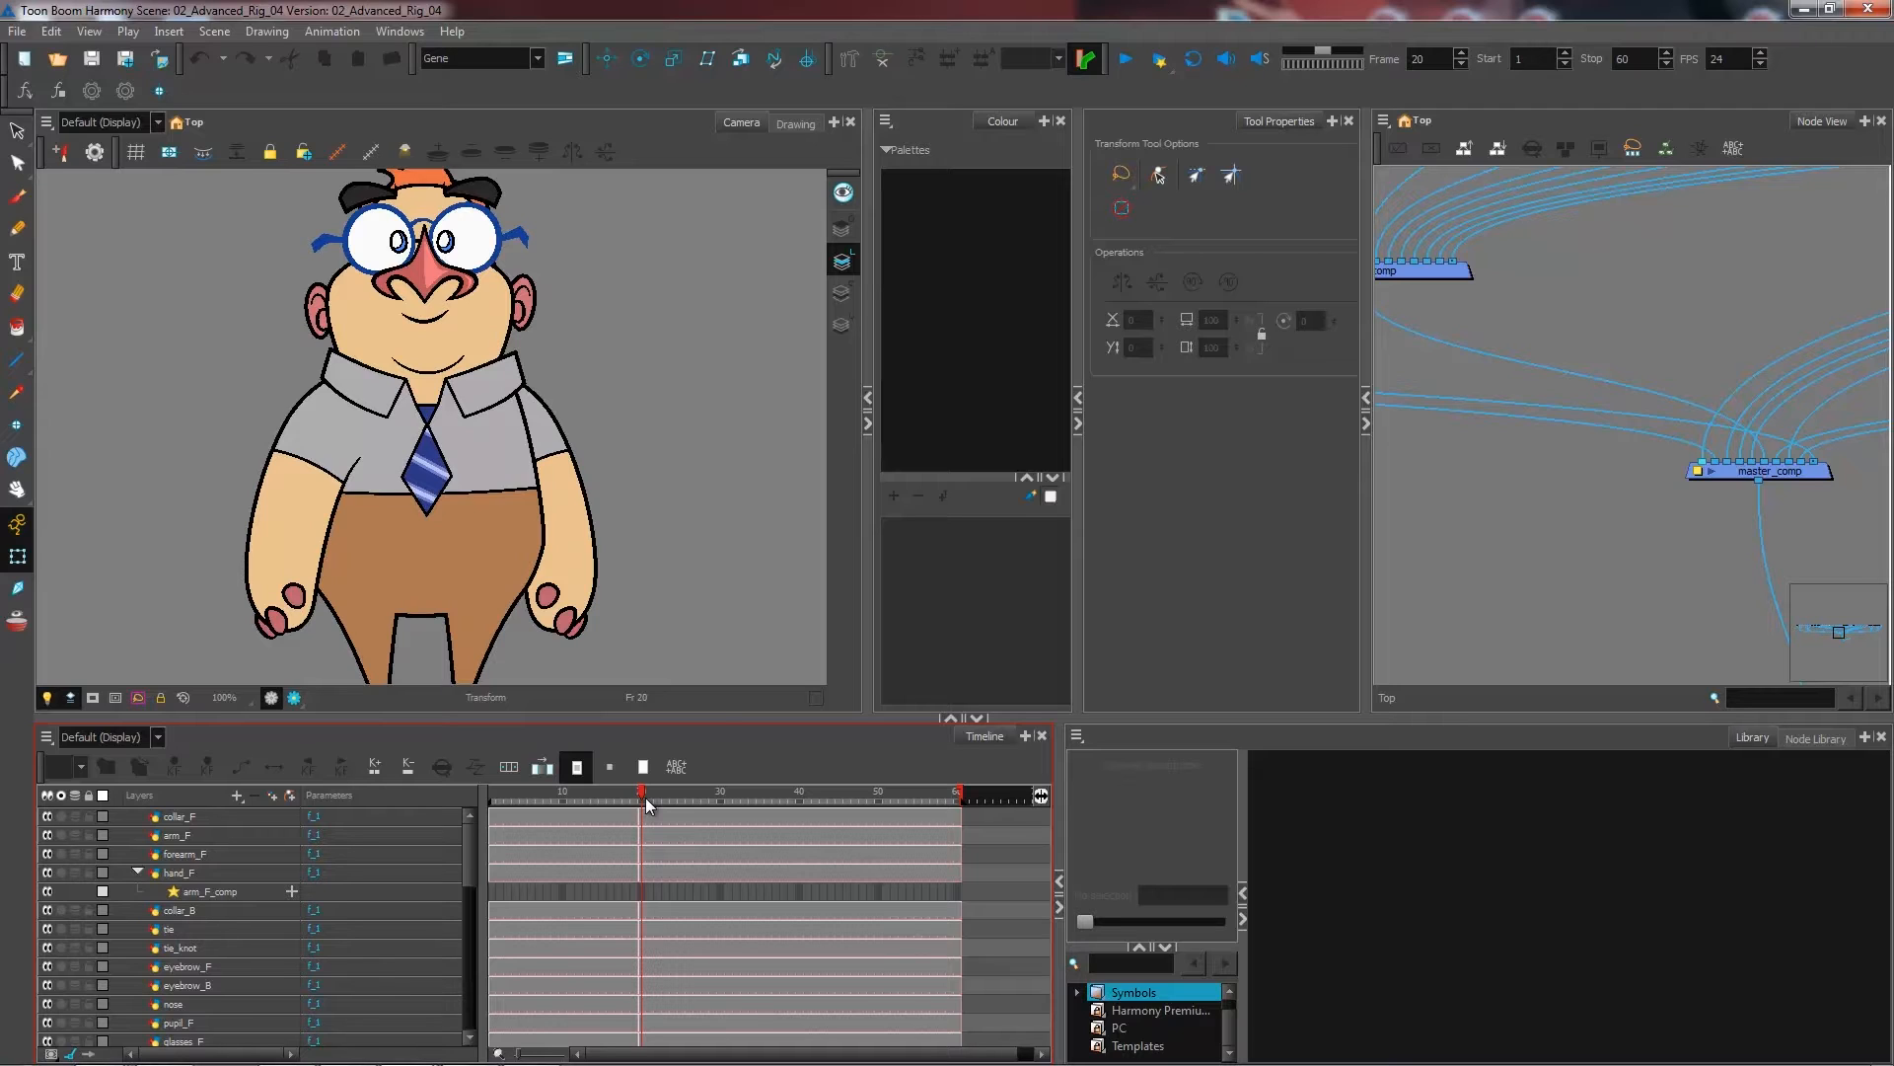
pyautogui.moveTo(648, 804); pyautogui.dragTo(477, 805)
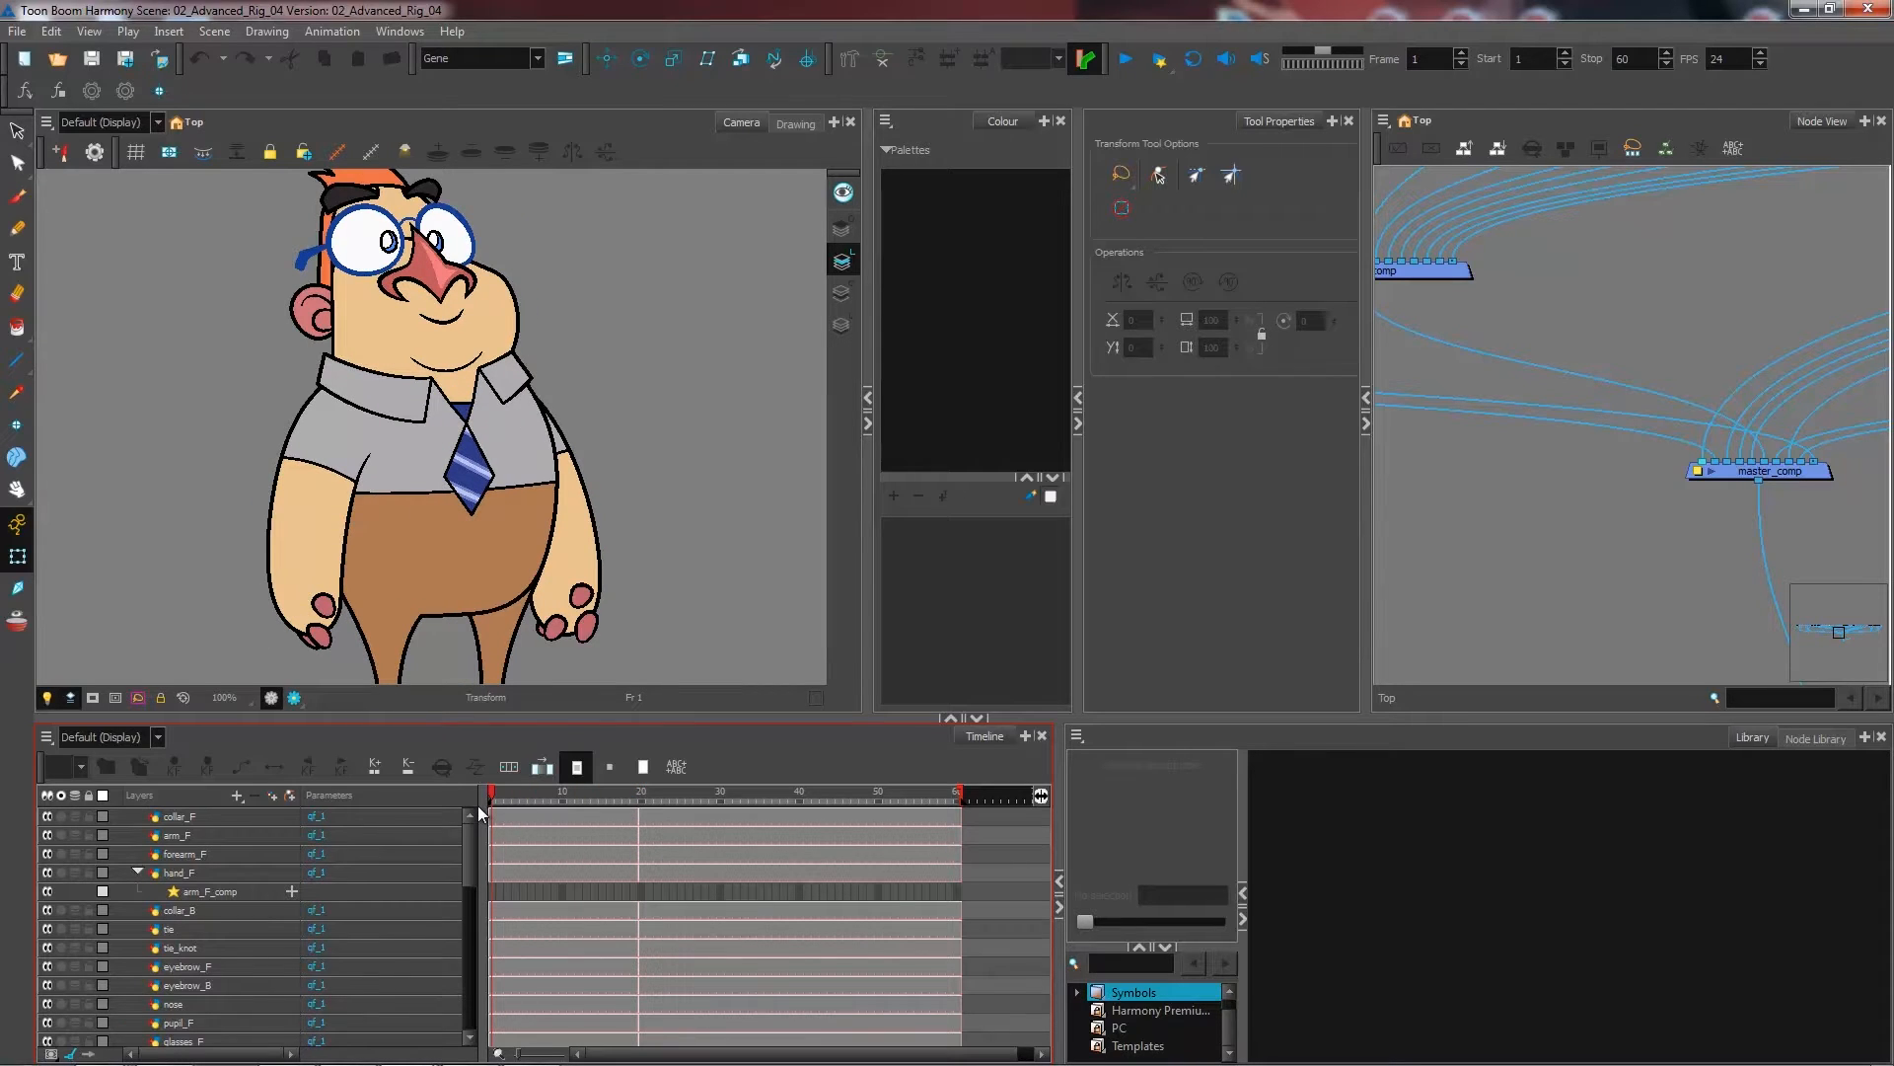
# - Locate the arm_F, forearm_F and hand_F drawing nodes in the Node View and select arm_F
pyautogui.click(307, 570)
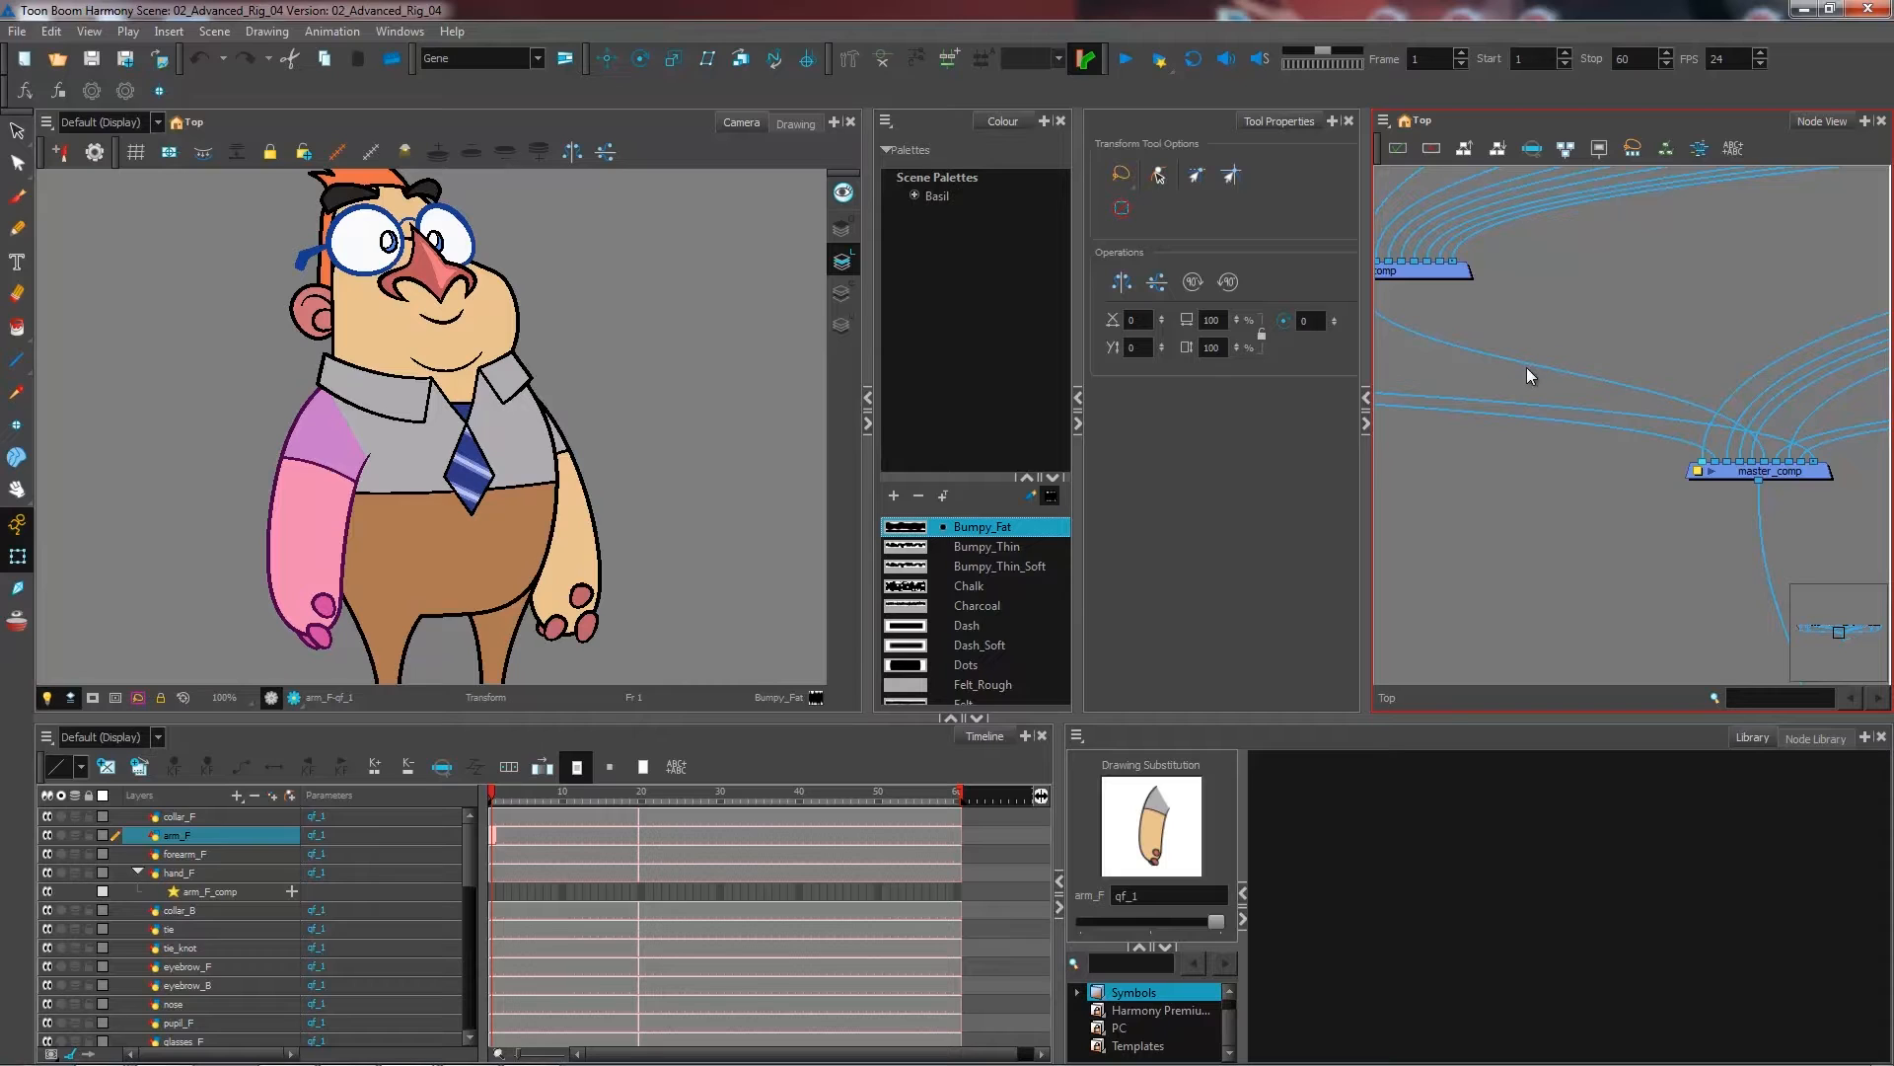
pyautogui.press('o')
pyautogui.moveTo(1649, 496); pyautogui.dragTo(1583, 469)
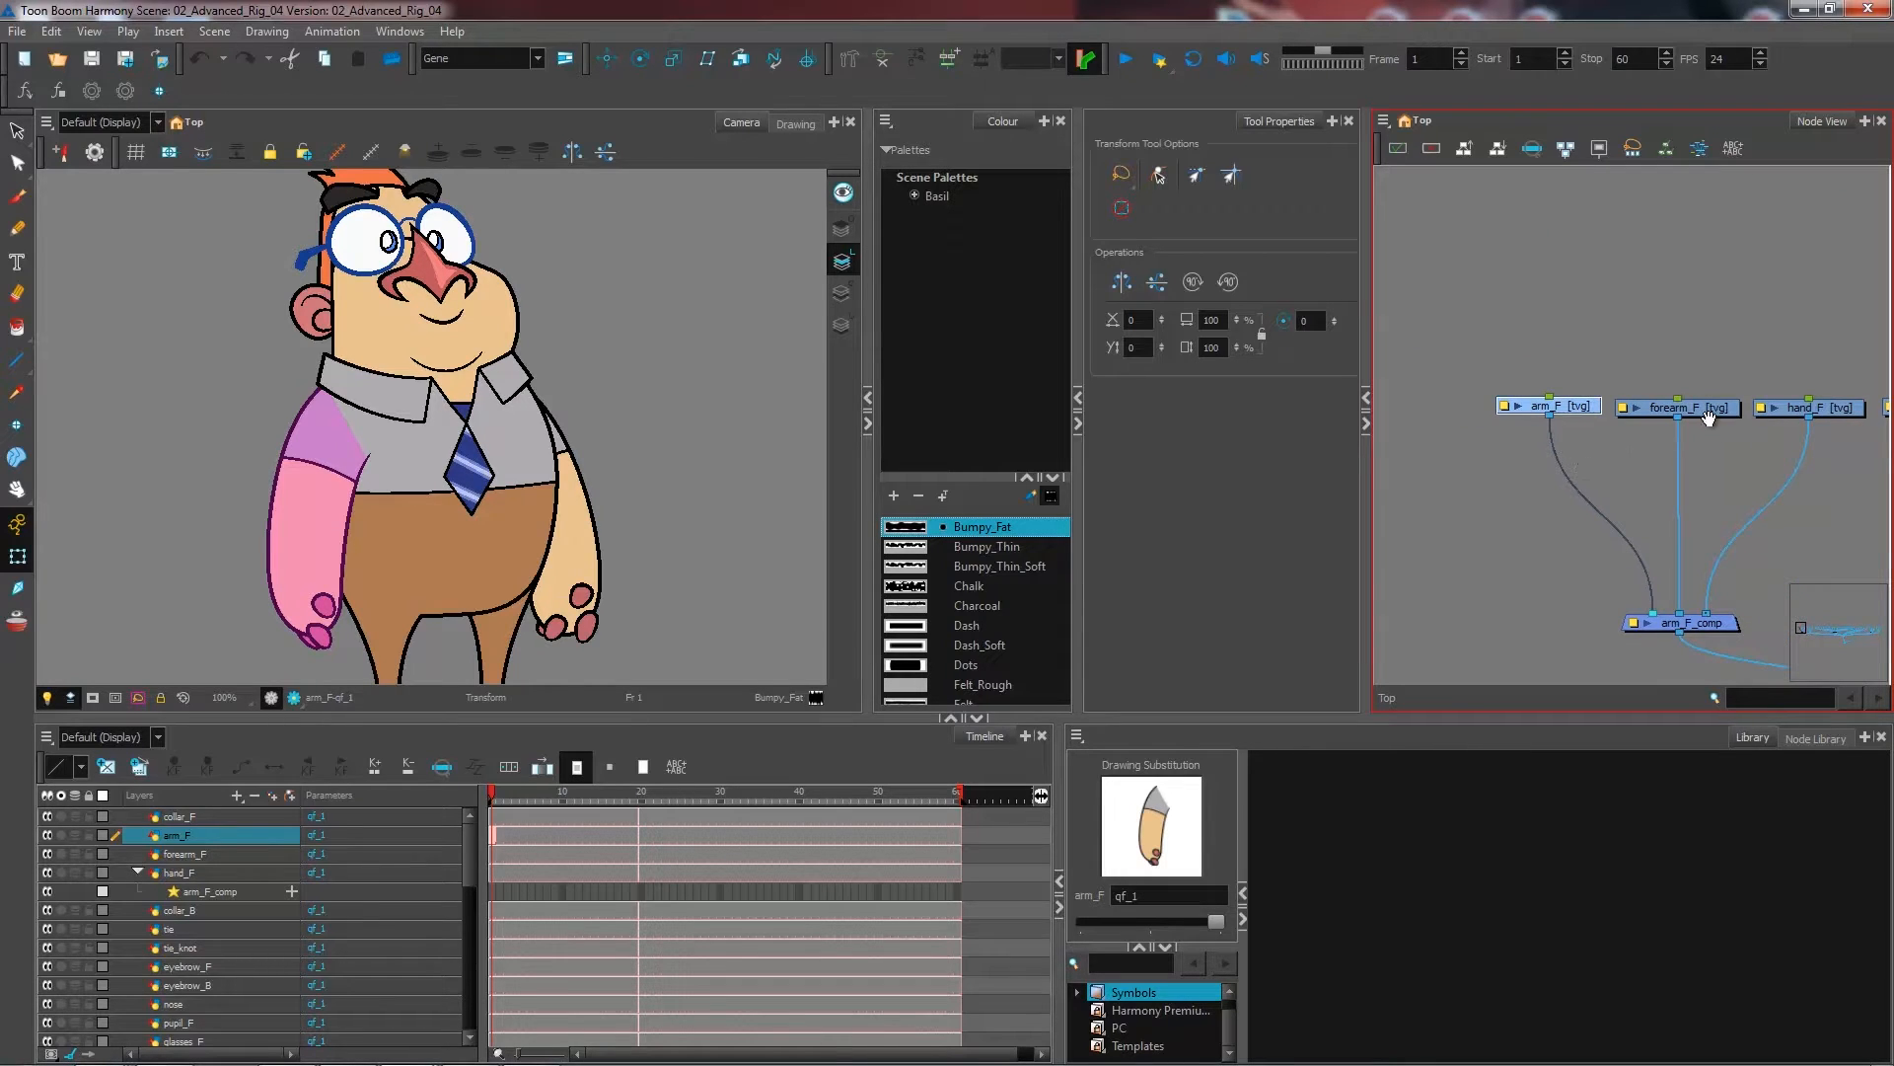
pyautogui.moveTo(1707, 417); pyautogui.dragTo(1673, 409)
pyautogui.click(1671, 399)
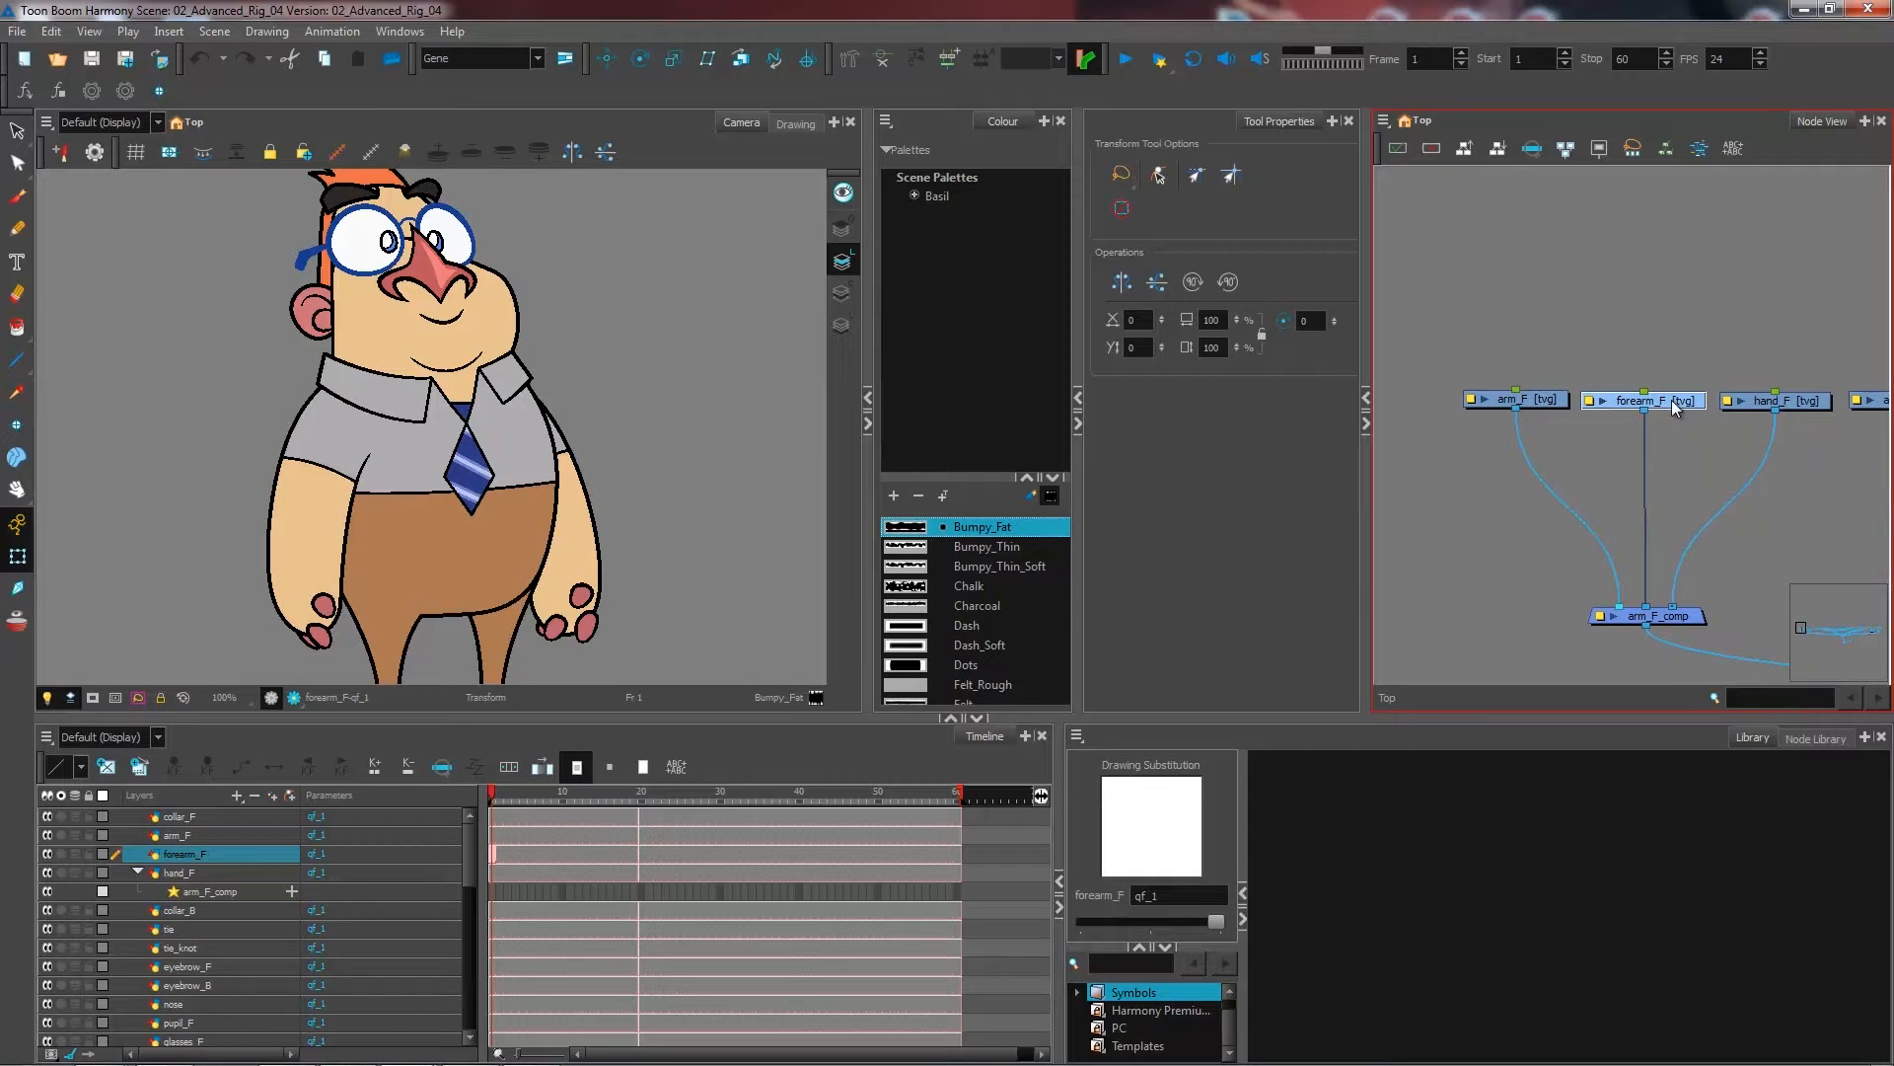
pyautogui.click(1798, 402)
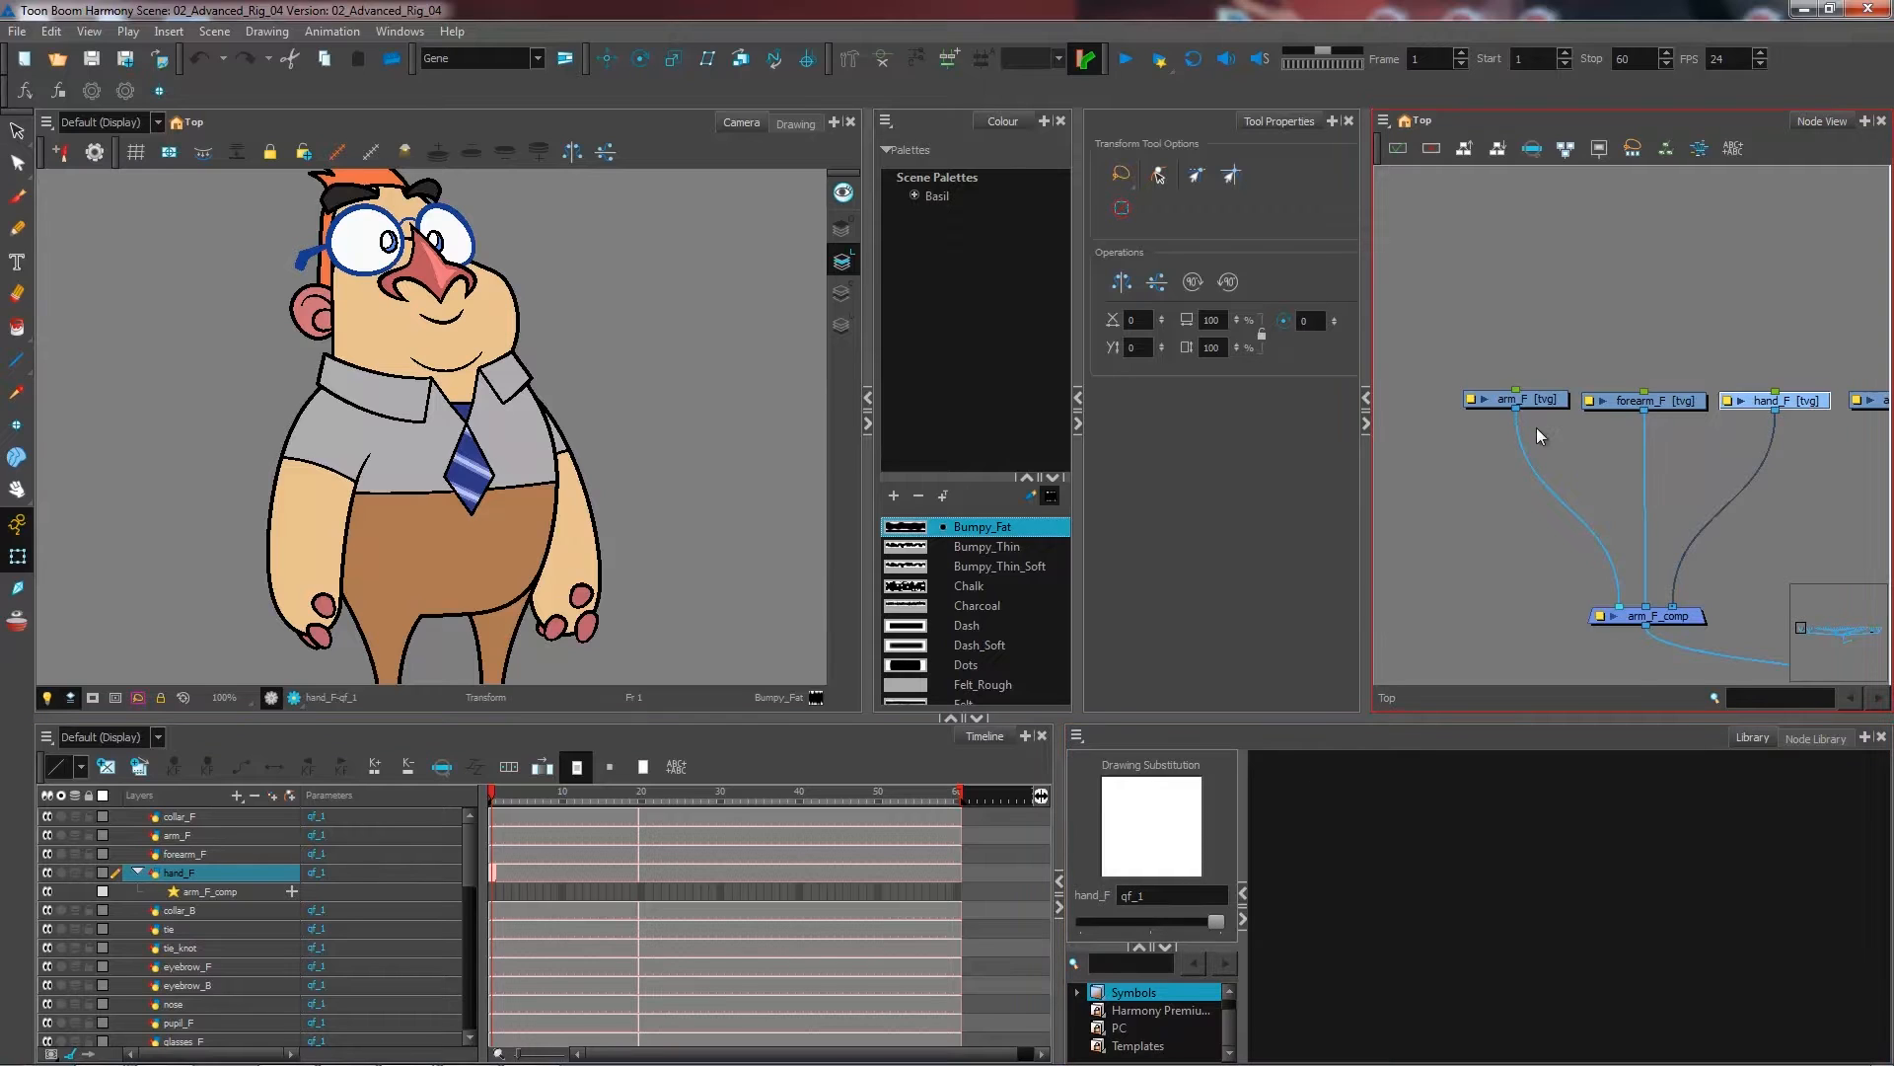
pyautogui.click(1549, 399)
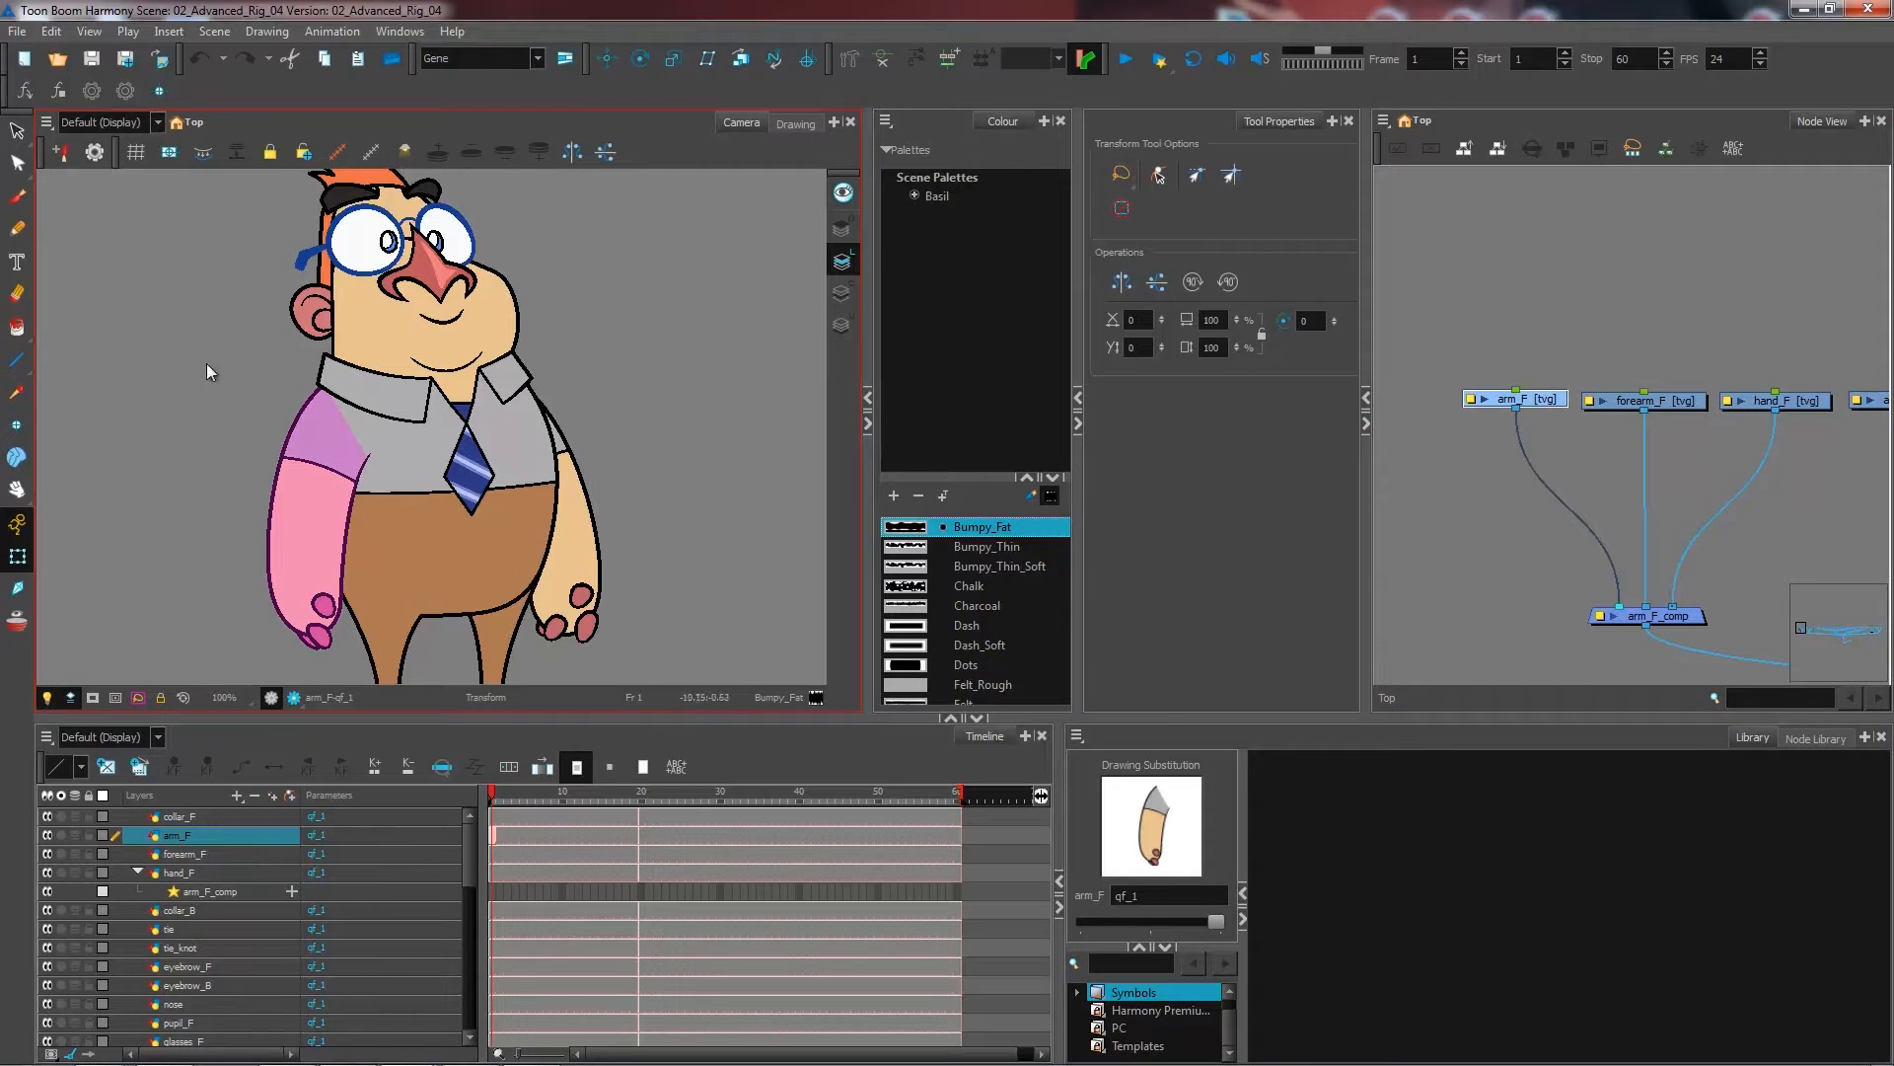
# - Activate the Ellipse tool with the Basil palette and enlarge its colour list
pyautogui.click(16, 372)
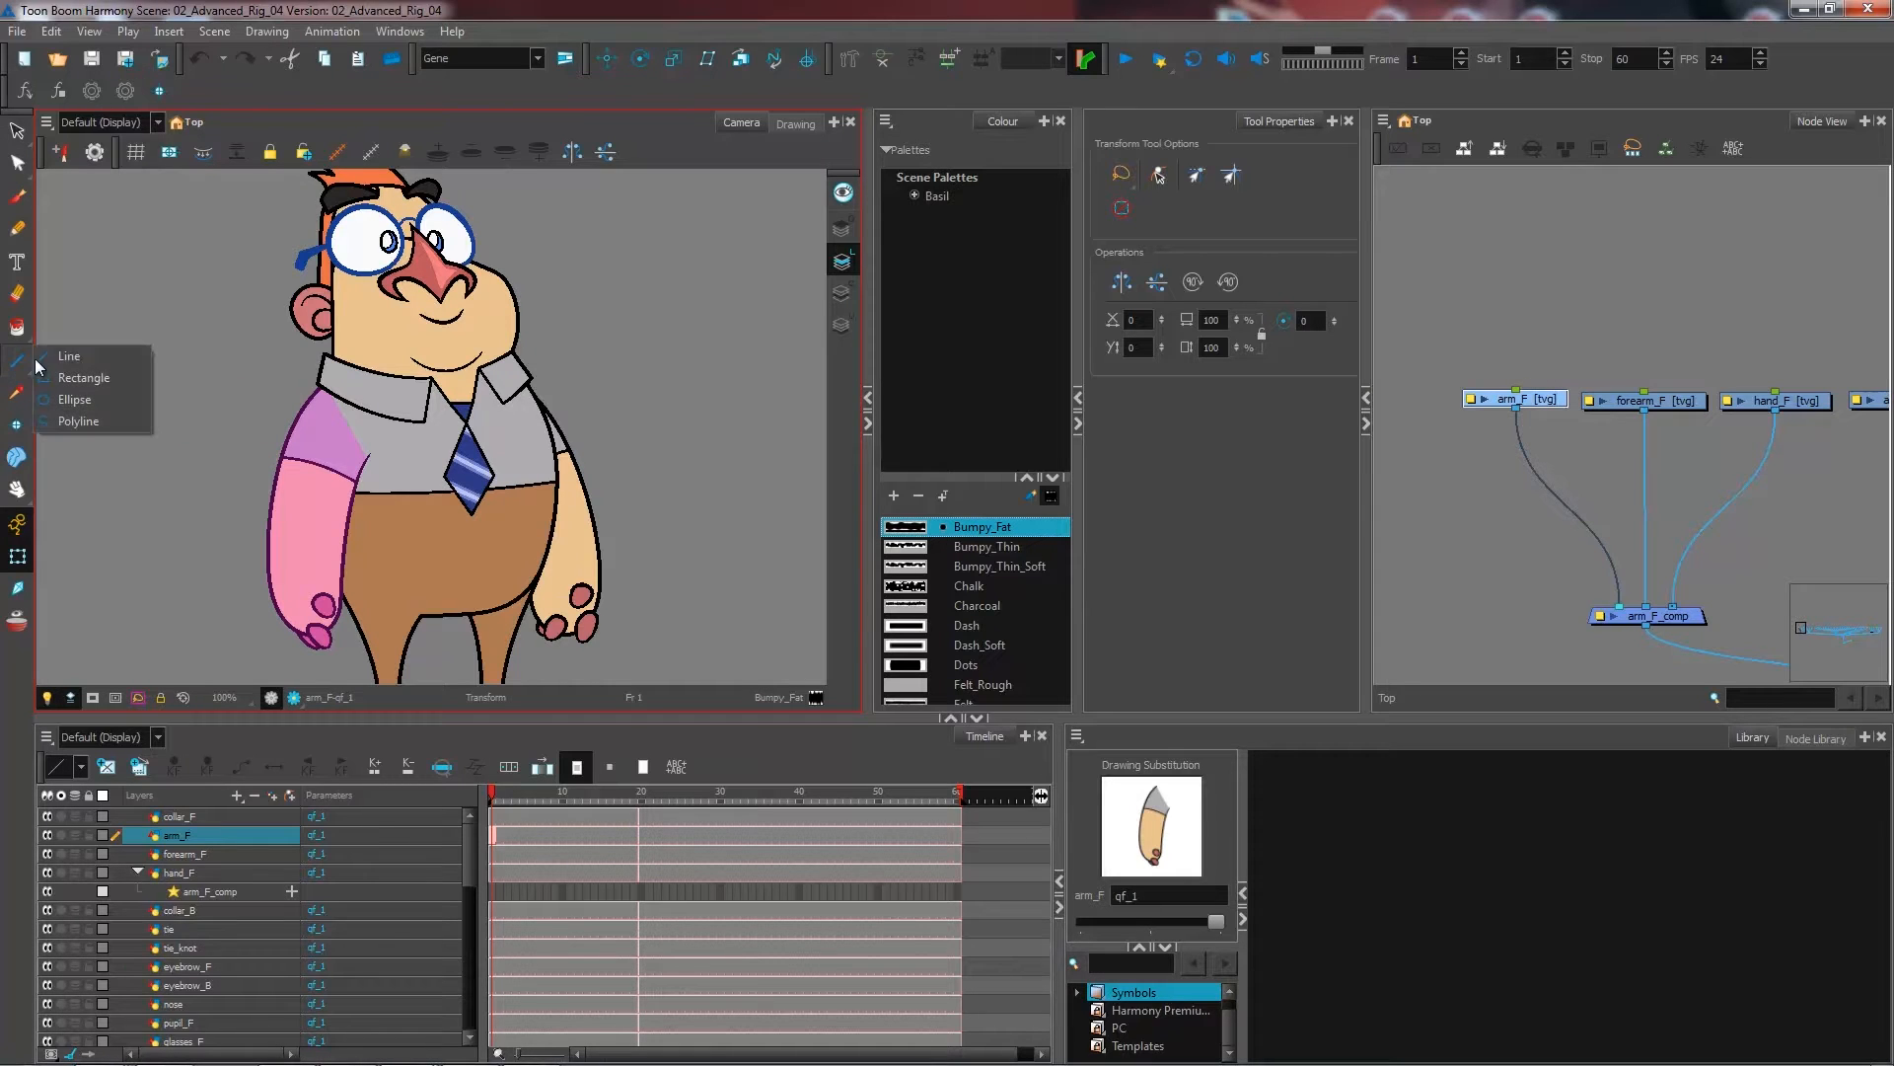
pyautogui.click(91, 406)
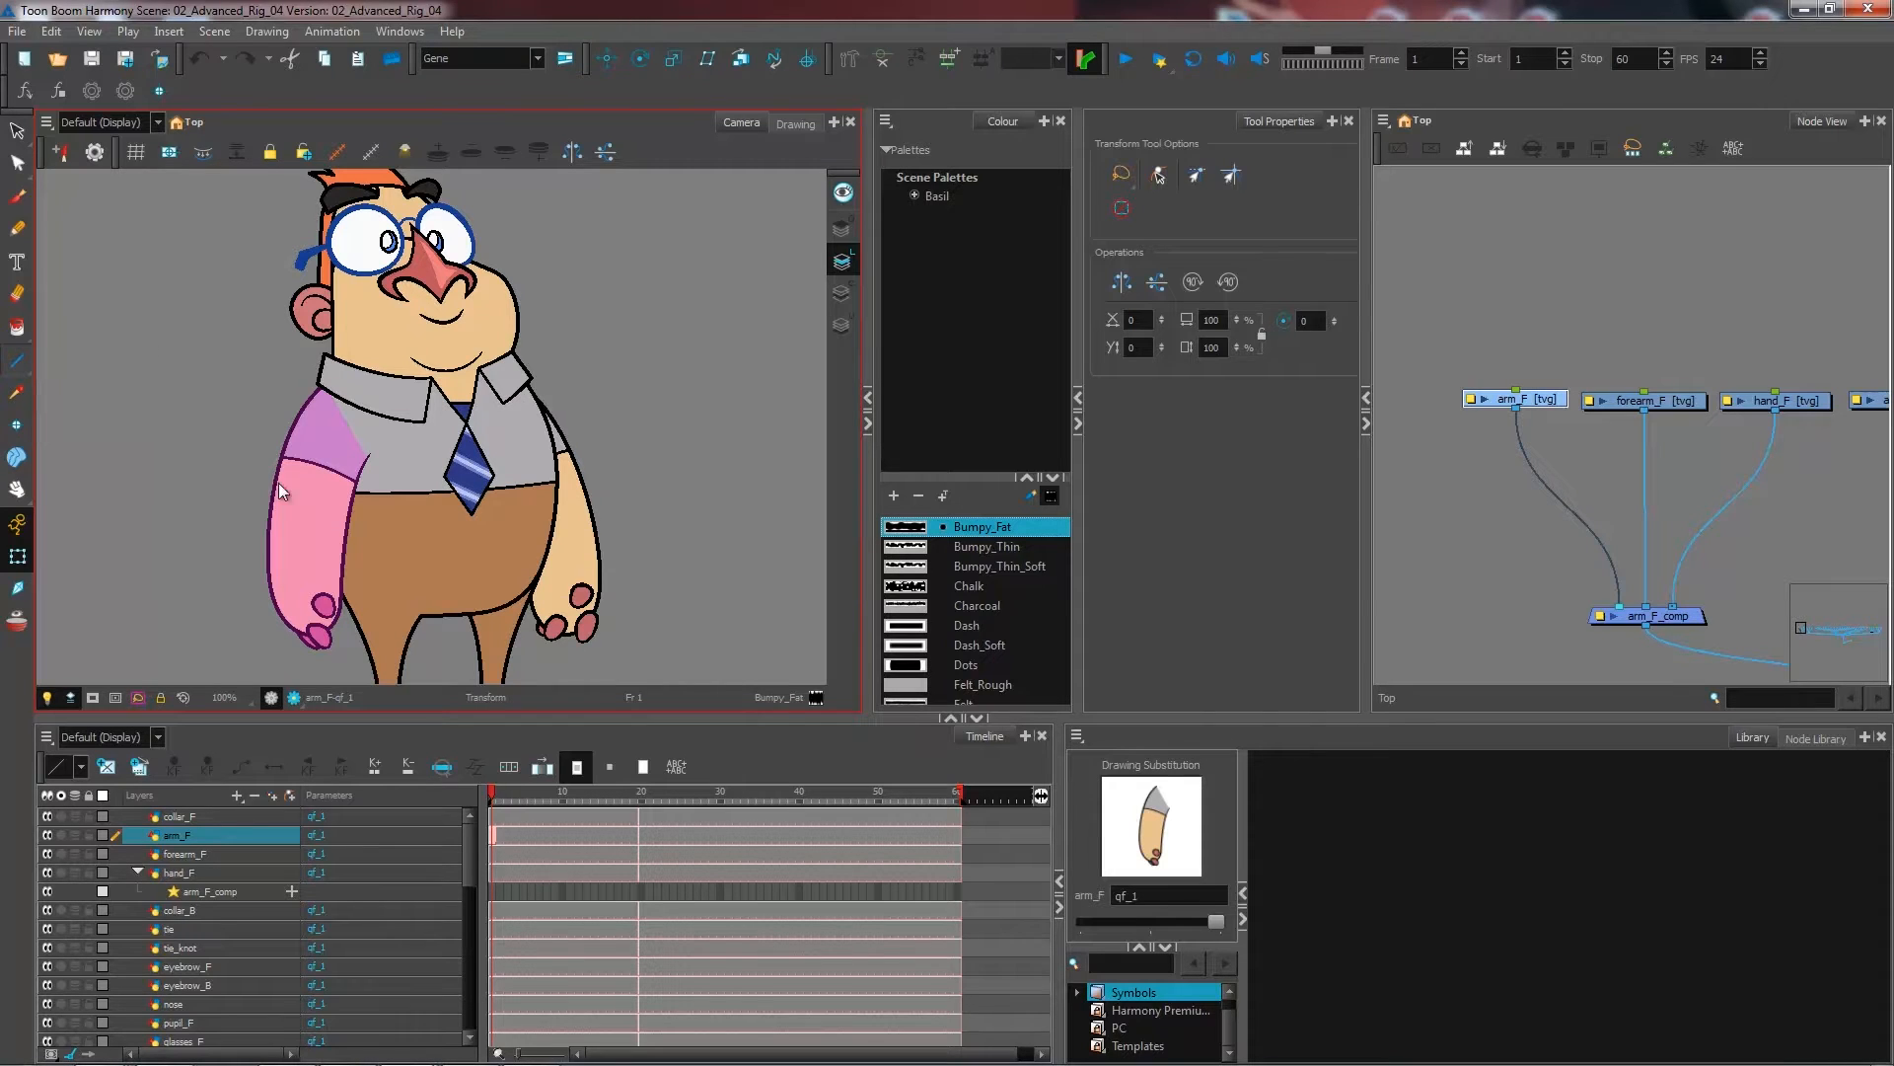
pyautogui.click(945, 197)
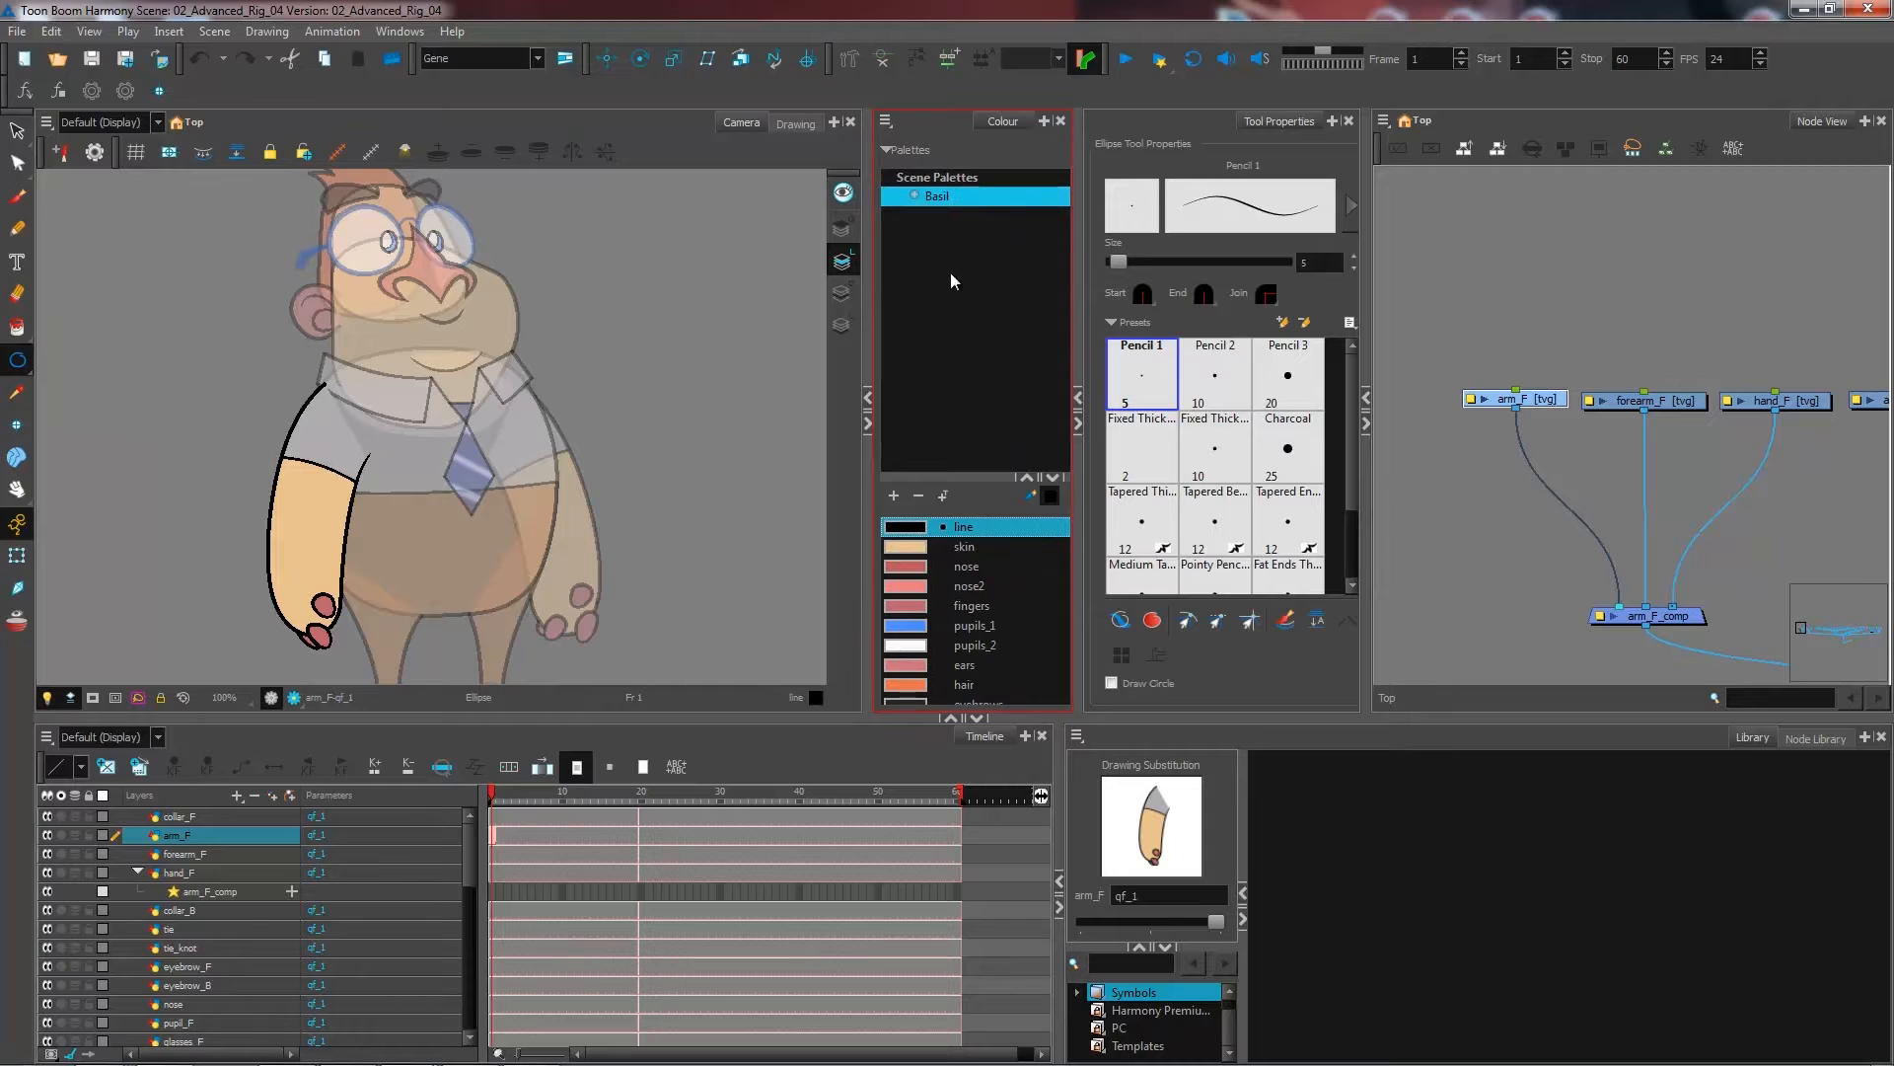
pyautogui.moveTo(970, 477); pyautogui.dragTo(963, 259)
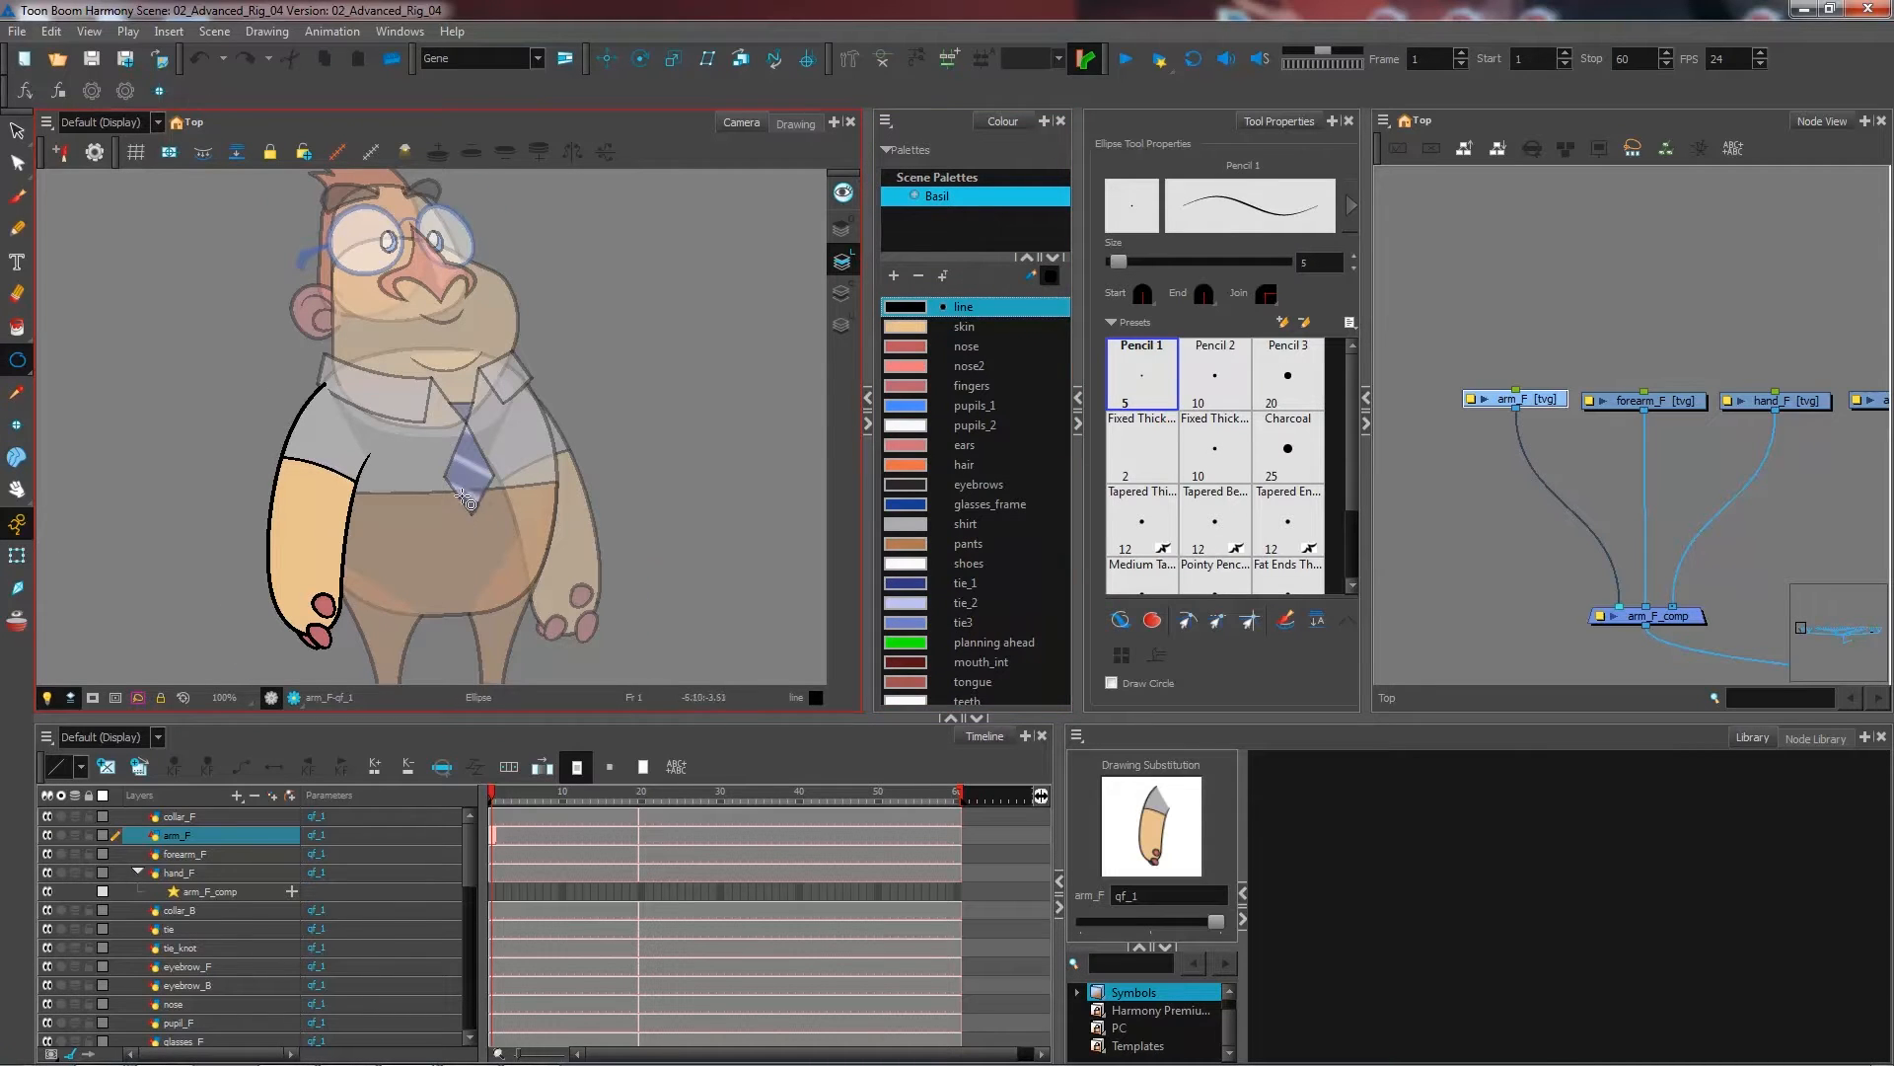
# - Examine the arm_F drawing up close from the hand to the shoulder
pyautogui.press('2')
pyautogui.press('2')
pyautogui.press('space')
pyautogui.moveTo(268, 533); pyautogui.dragTo(477, 387)
pyautogui.press('2')
pyautogui.press('2')
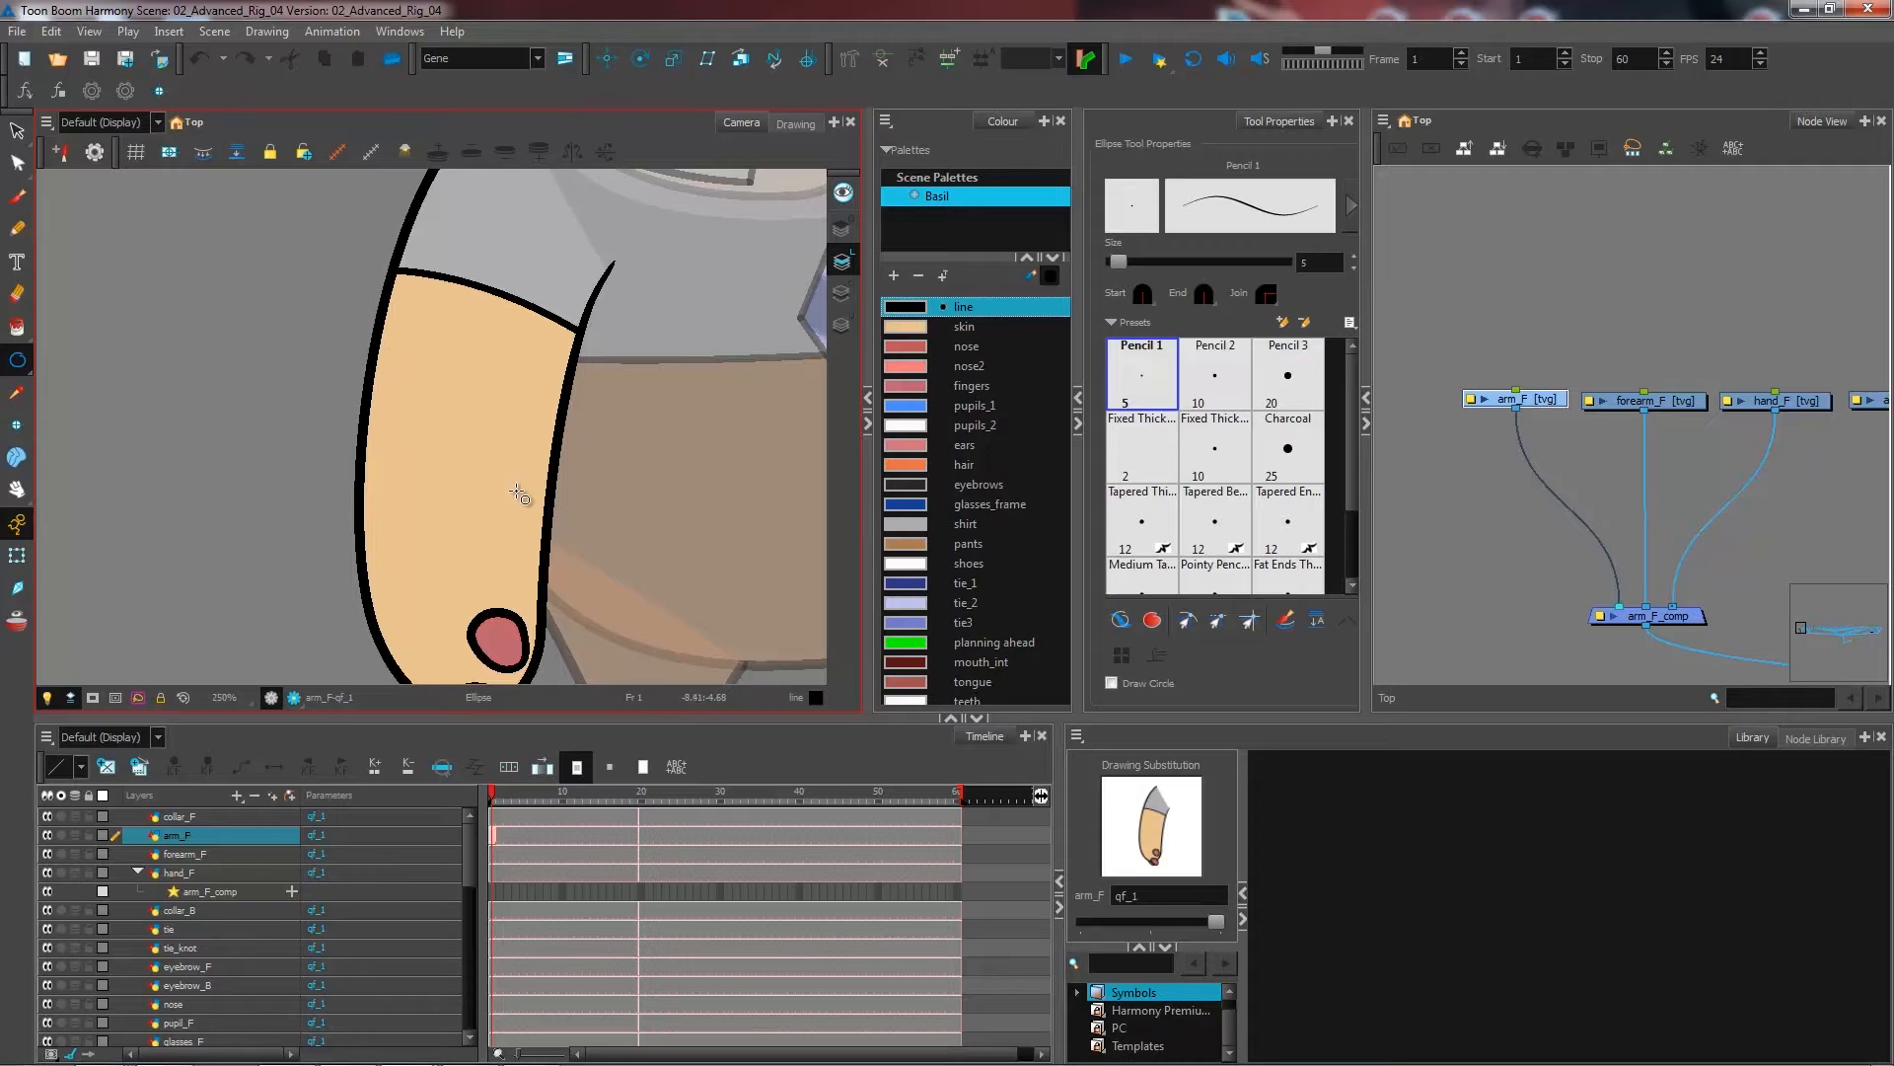
pyautogui.moveTo(538, 547); pyautogui.dragTo(532, 447)
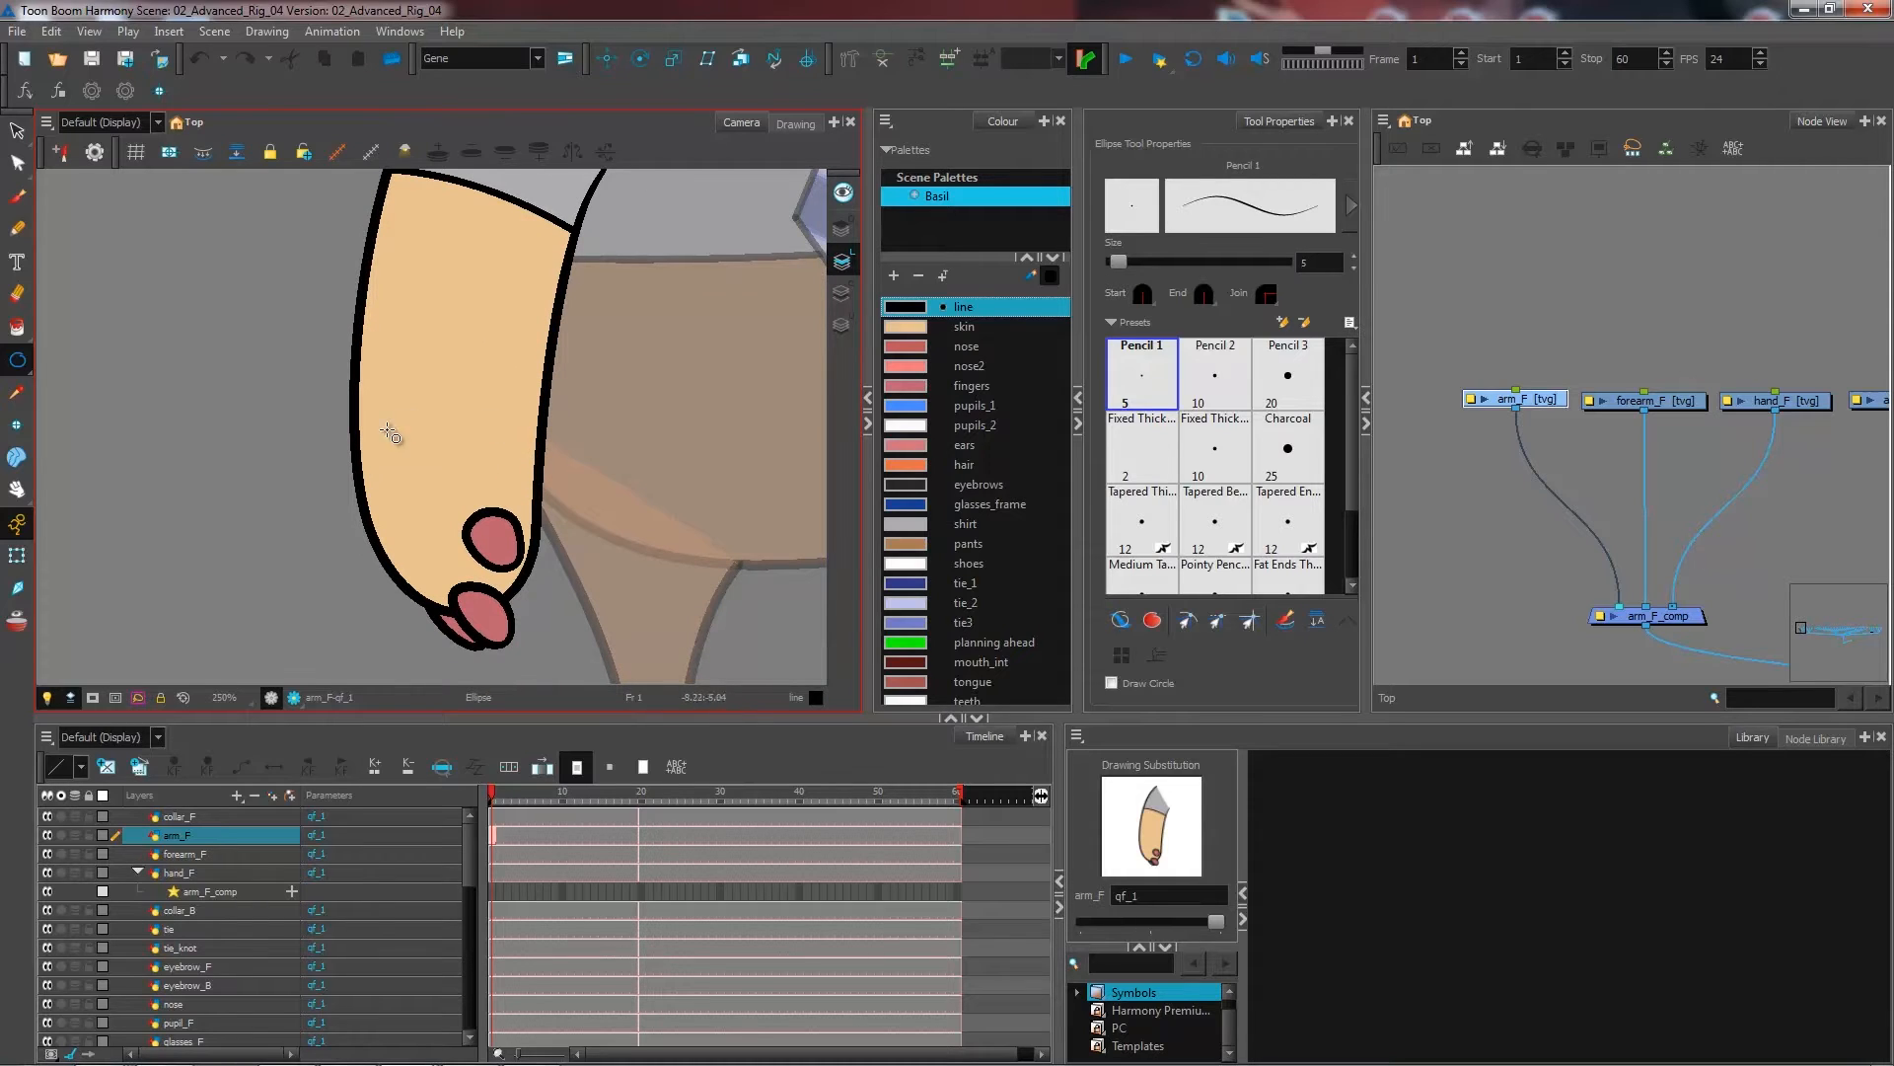
pyautogui.moveTo(588, 268); pyautogui.dragTo(555, 446)
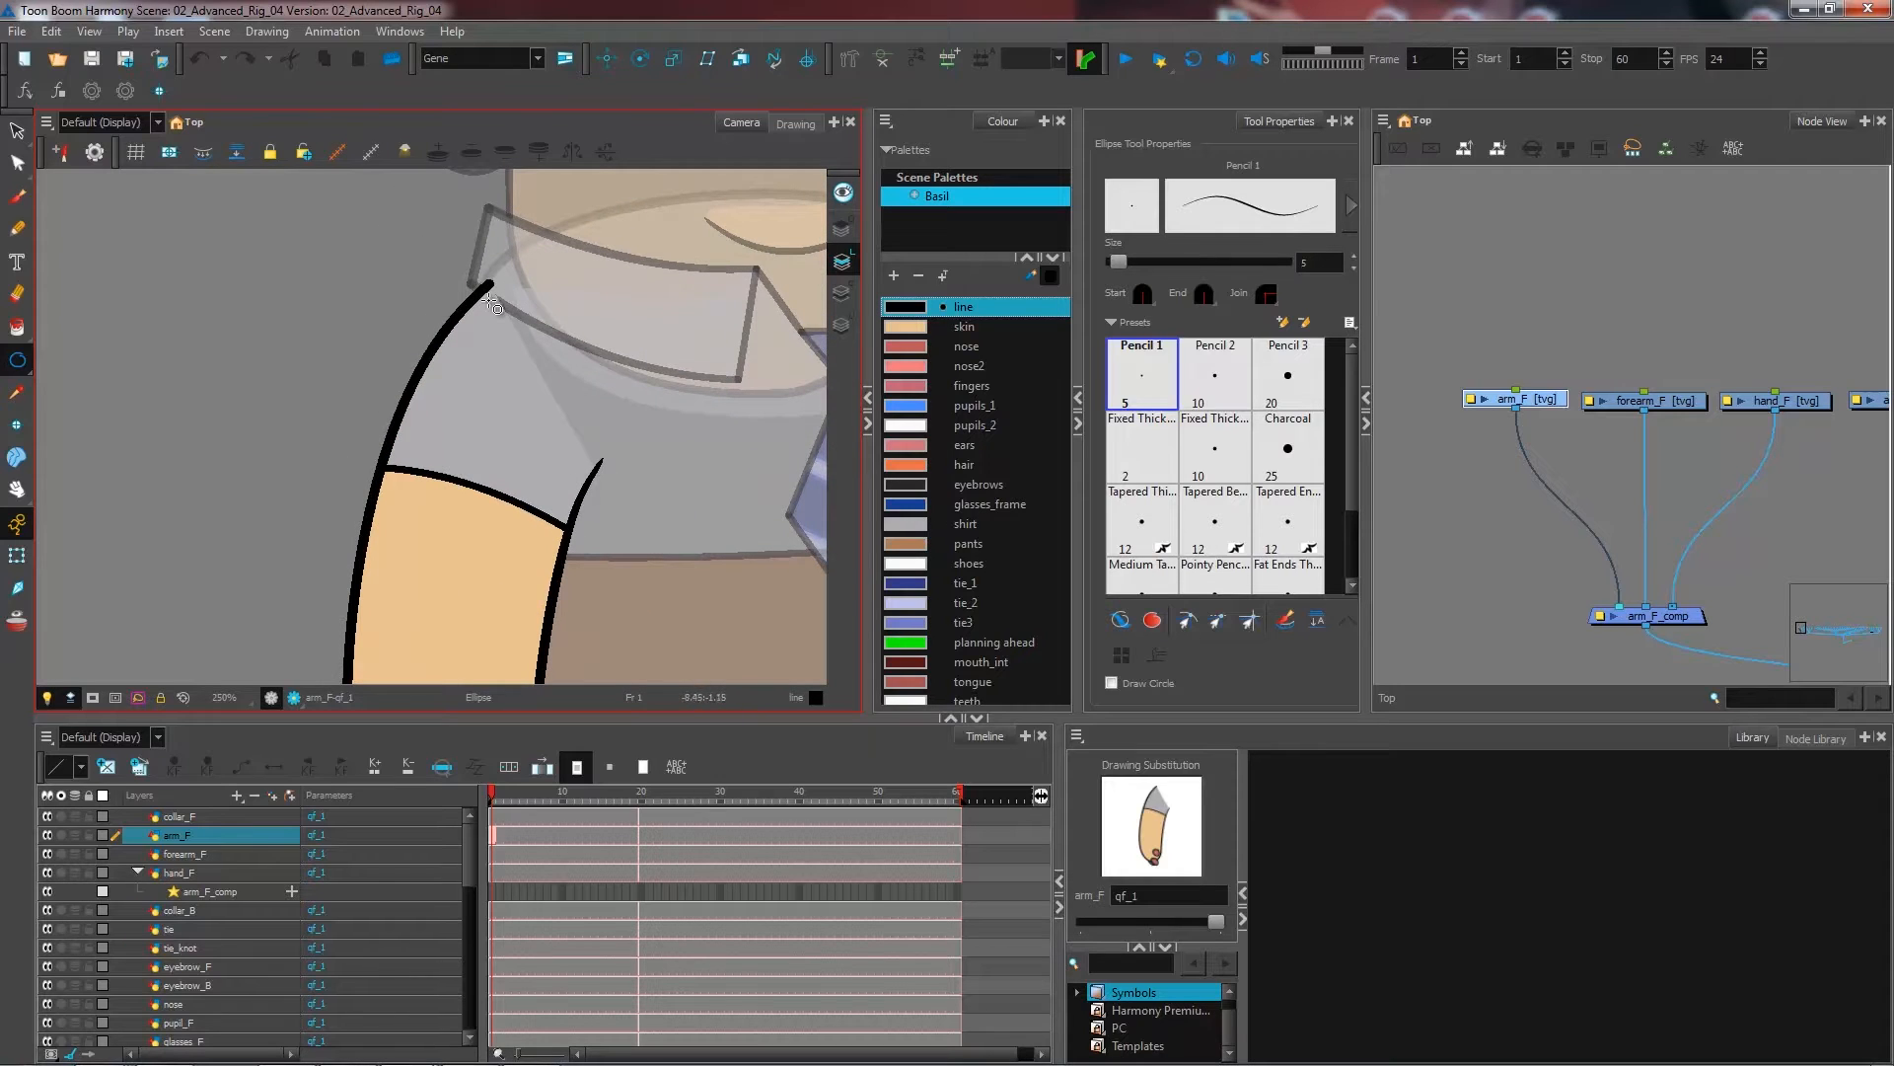
pyautogui.moveTo(557, 498); pyautogui.dragTo(541, 437)
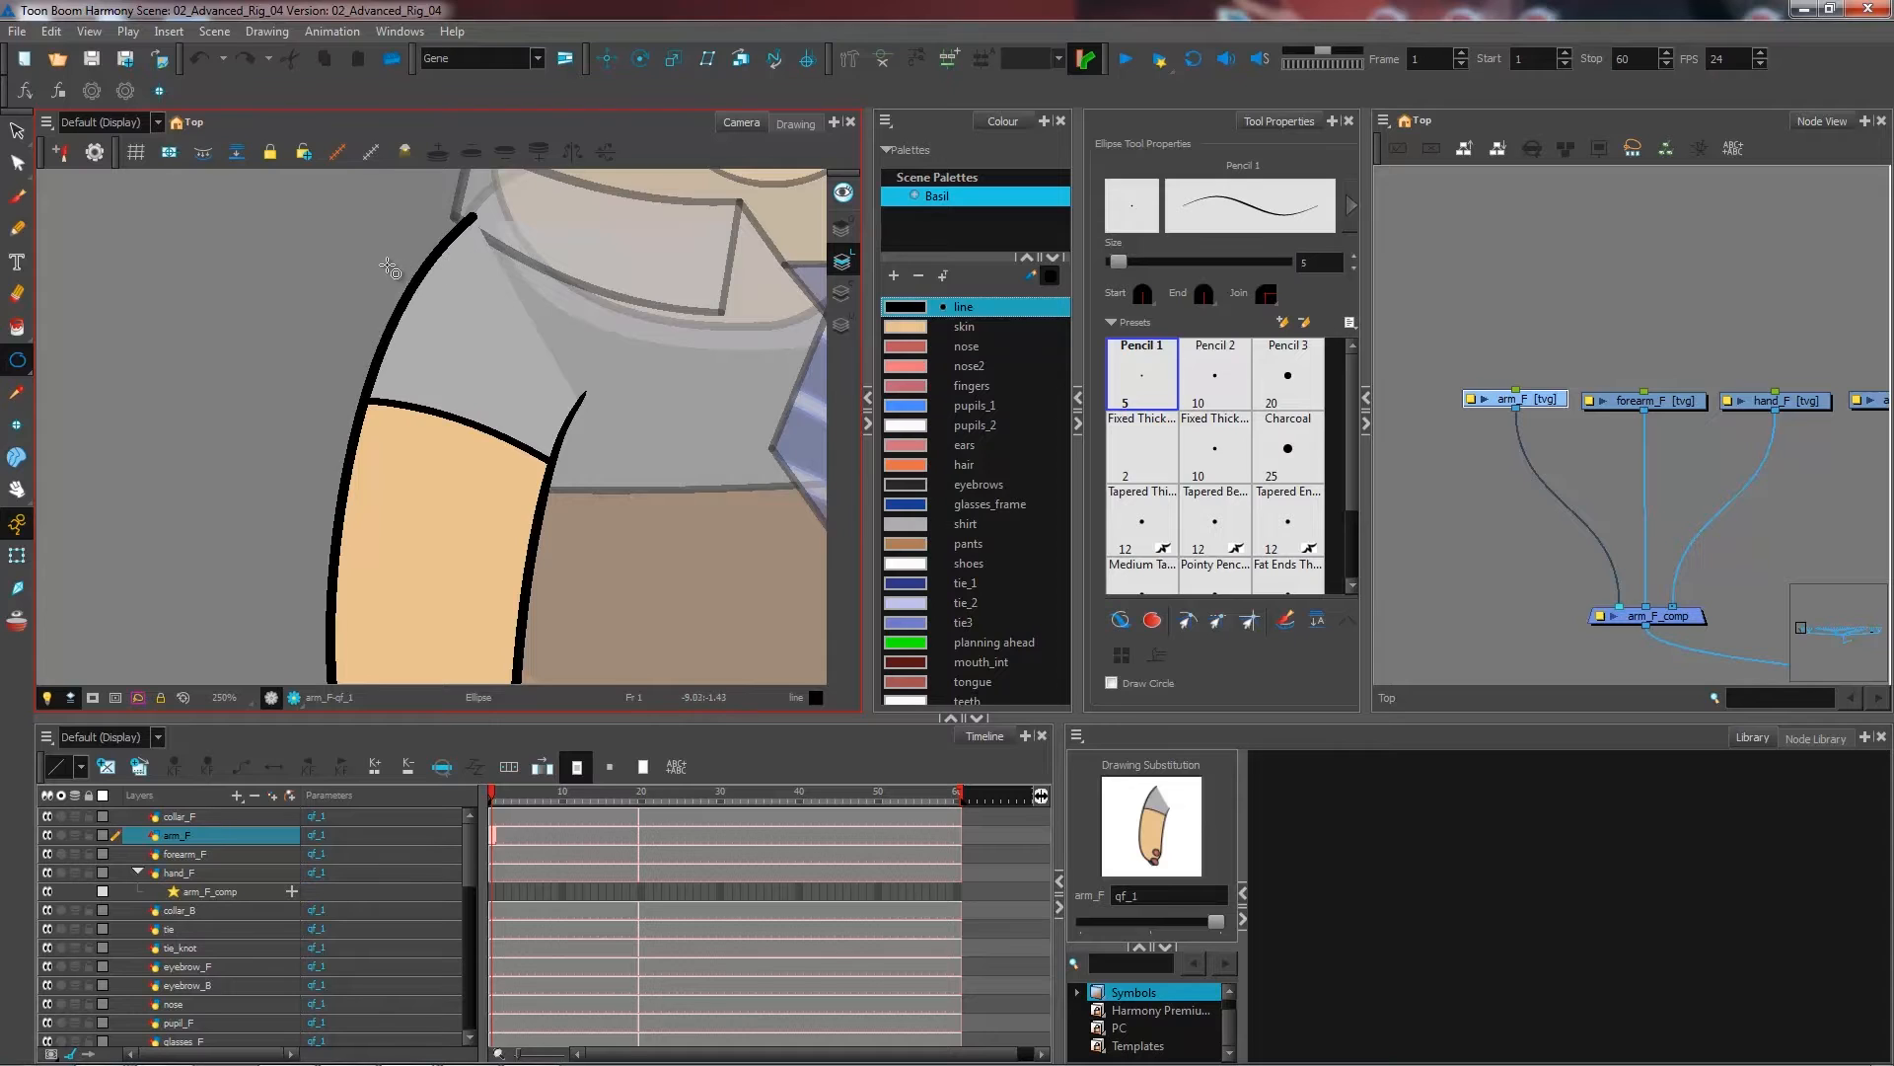
# - Check the line thickness of the arm's outer outline and set the Ellipse tool's pencil size to 7
pyautogui.click(1112, 322)
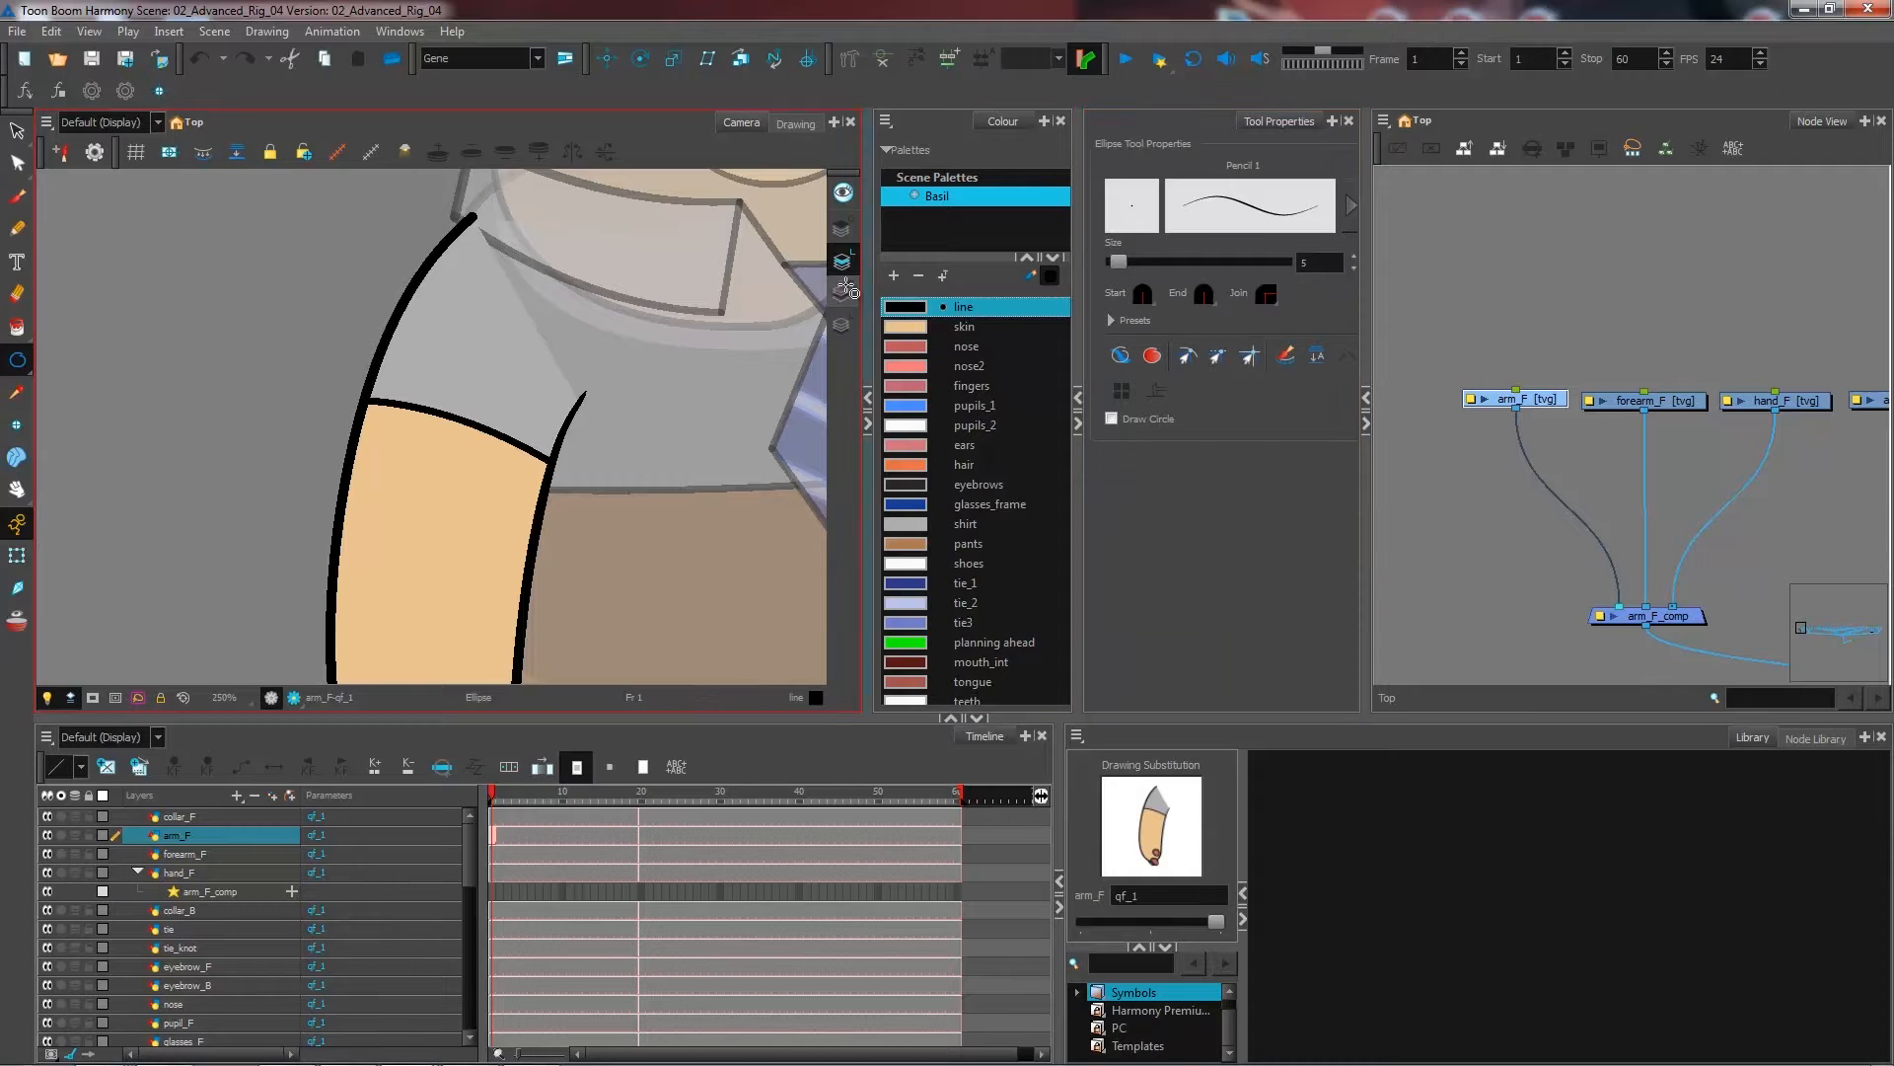
pyautogui.click(20, 136)
pyautogui.click(404, 308)
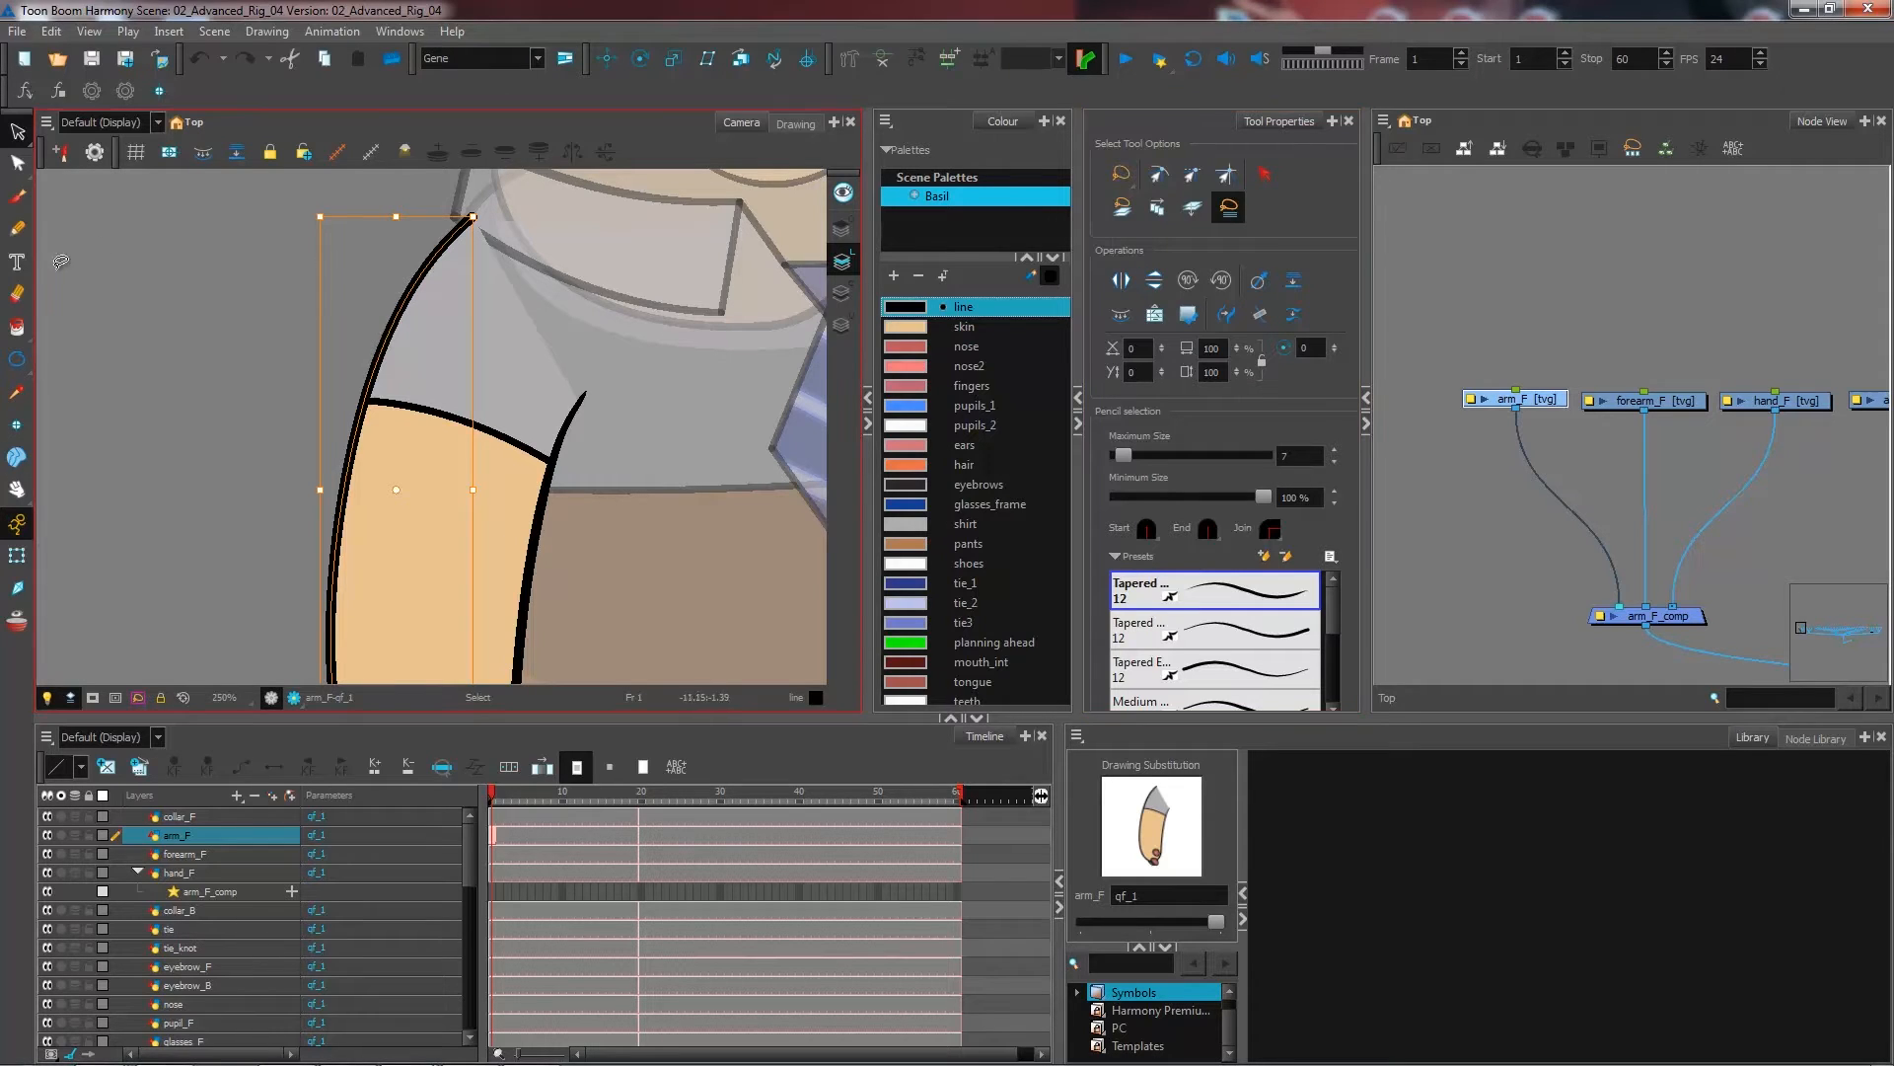
pyautogui.click(17, 359)
pyautogui.click(1320, 263)
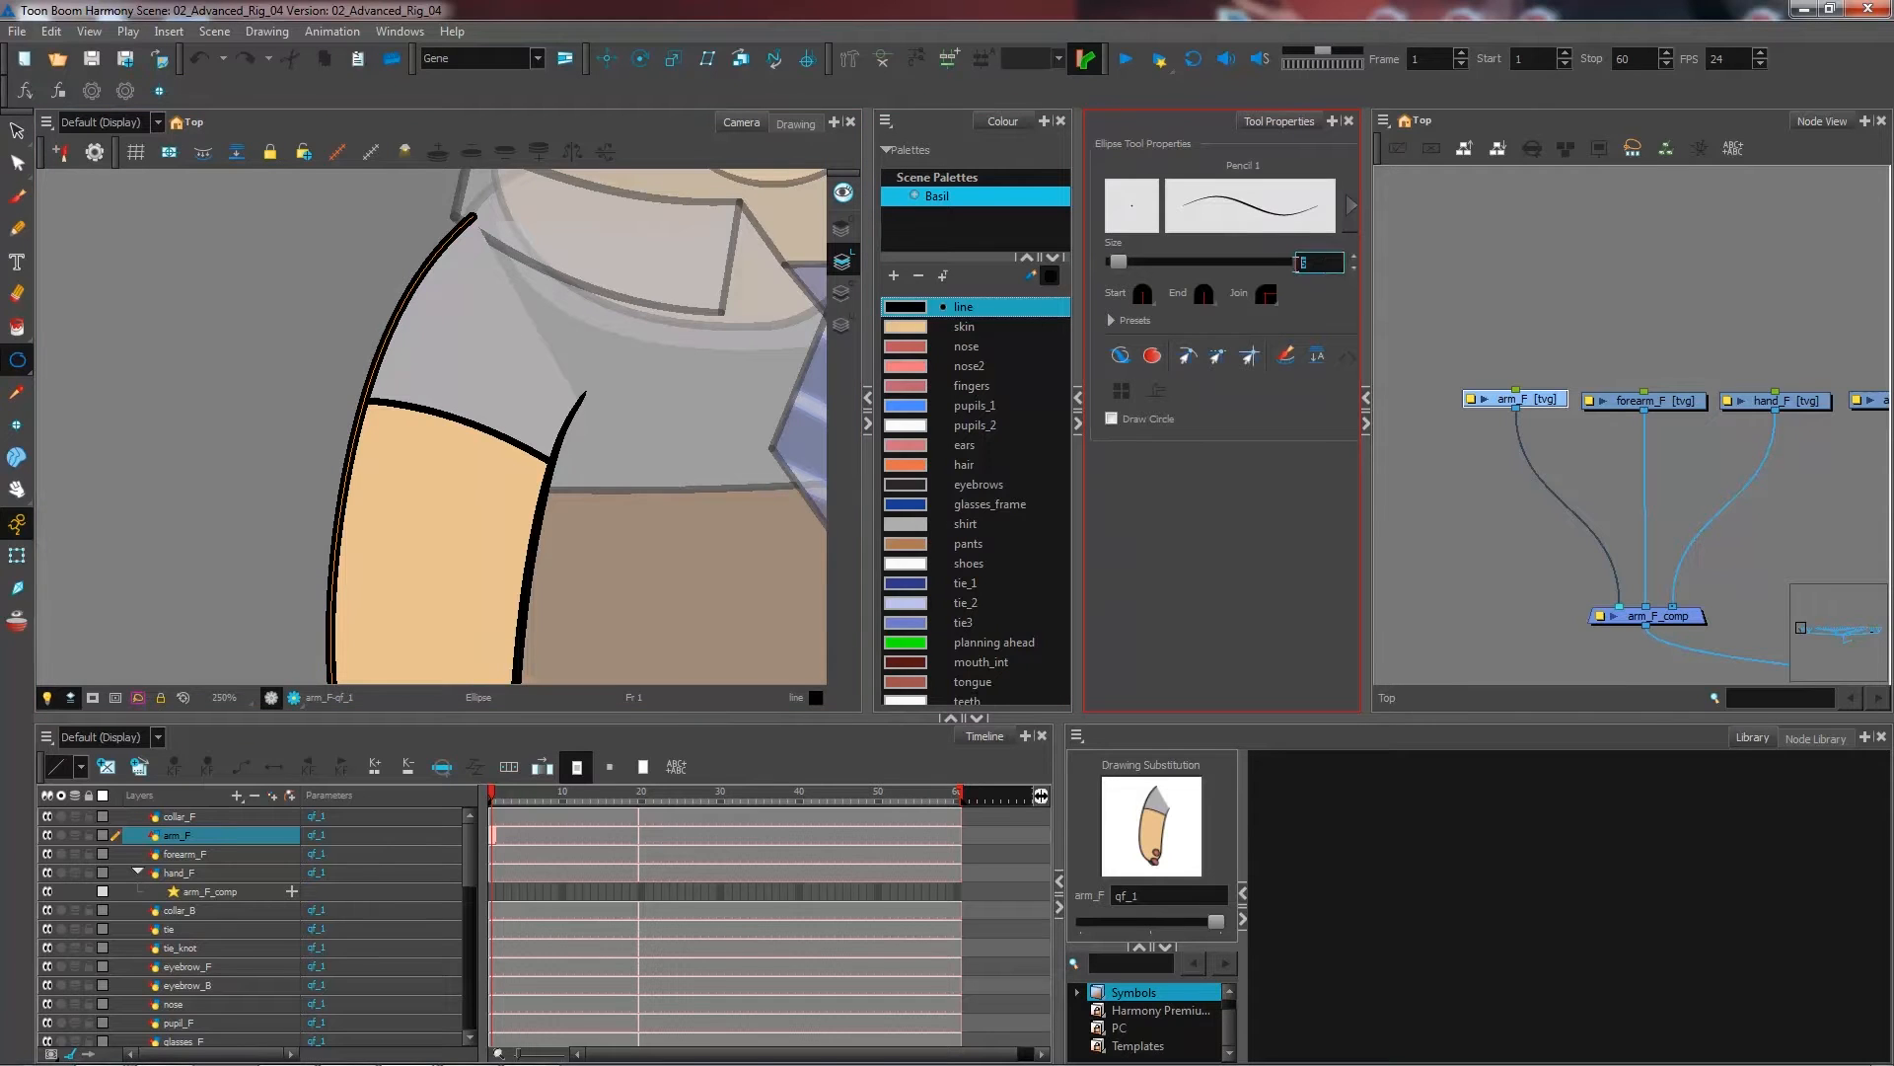
pyautogui.press('Return')
pyautogui.click(647, 126)
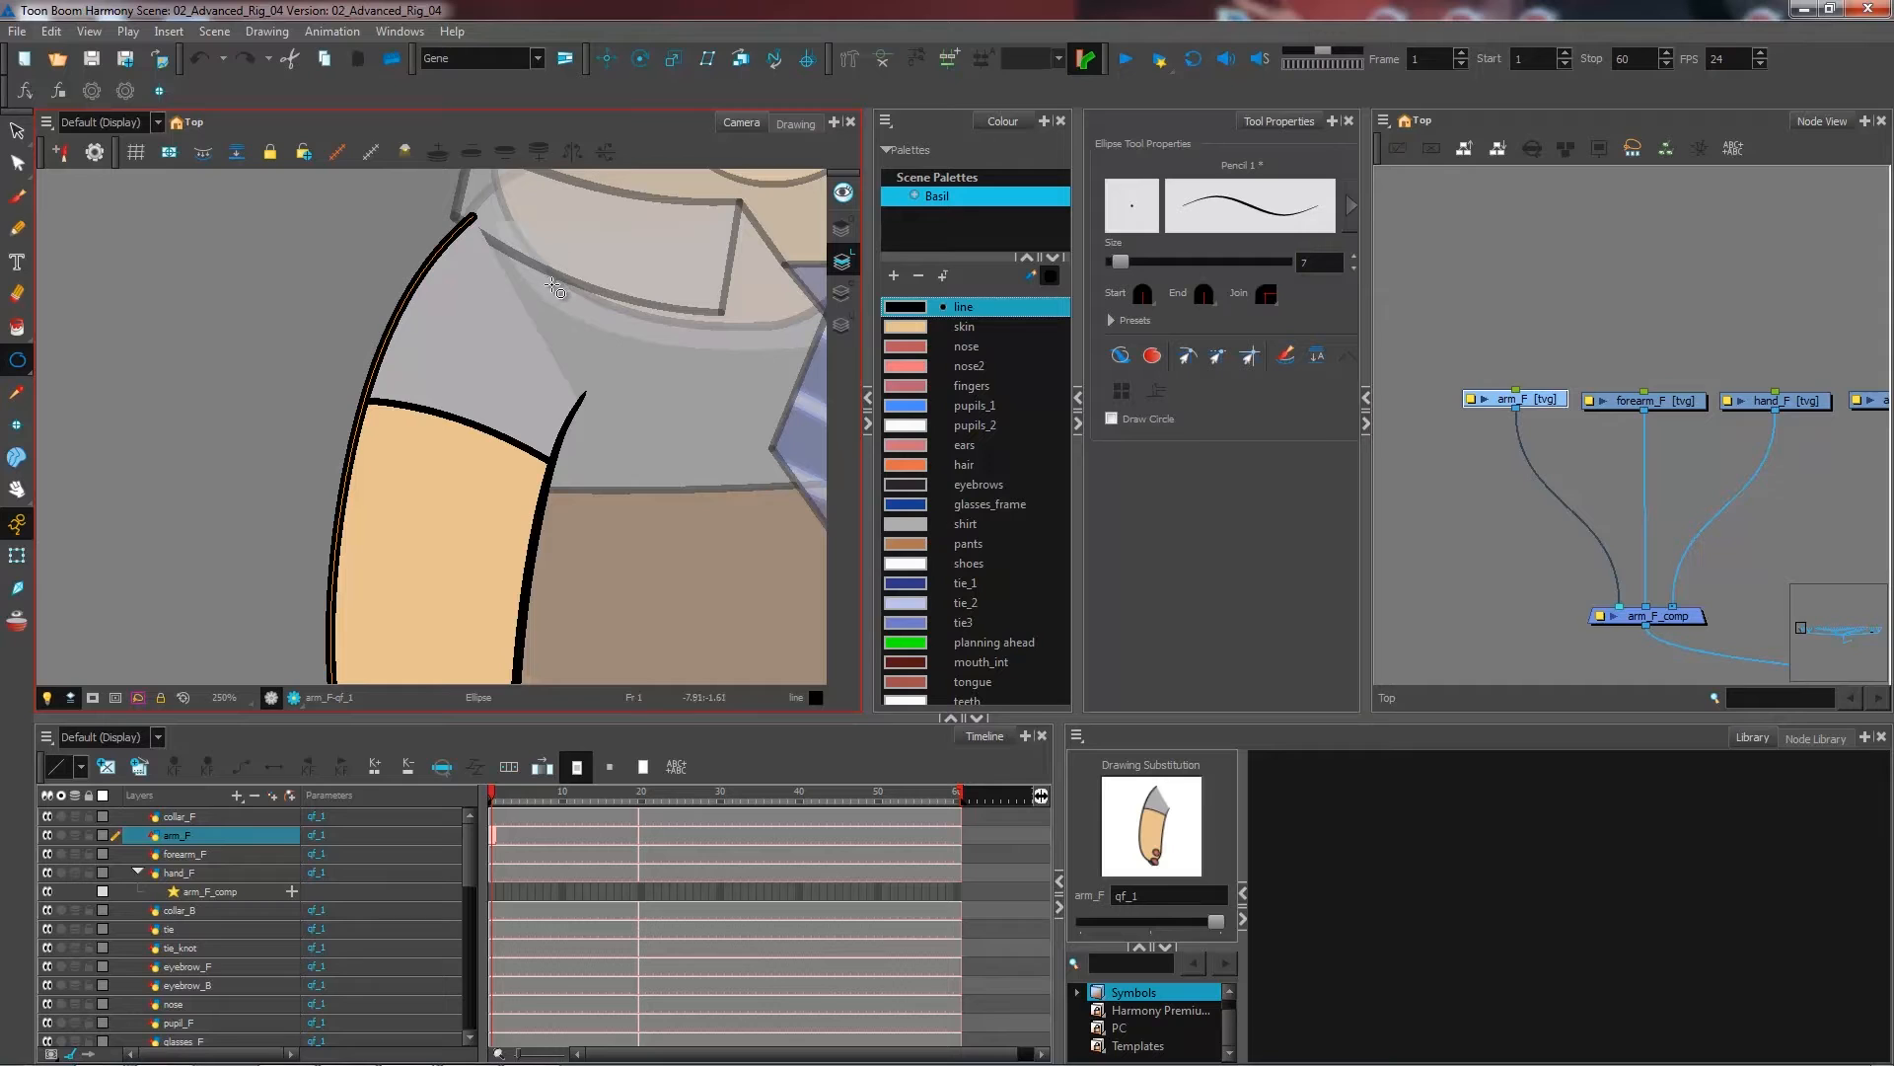
# - Draw a circle over the upper sleeve of arm_F as the shoulder joint, about as wide as the sleeve
pyautogui.press('space')
pyautogui.moveTo(556, 286); pyautogui.dragTo(526, 421)
pyautogui.press('2')
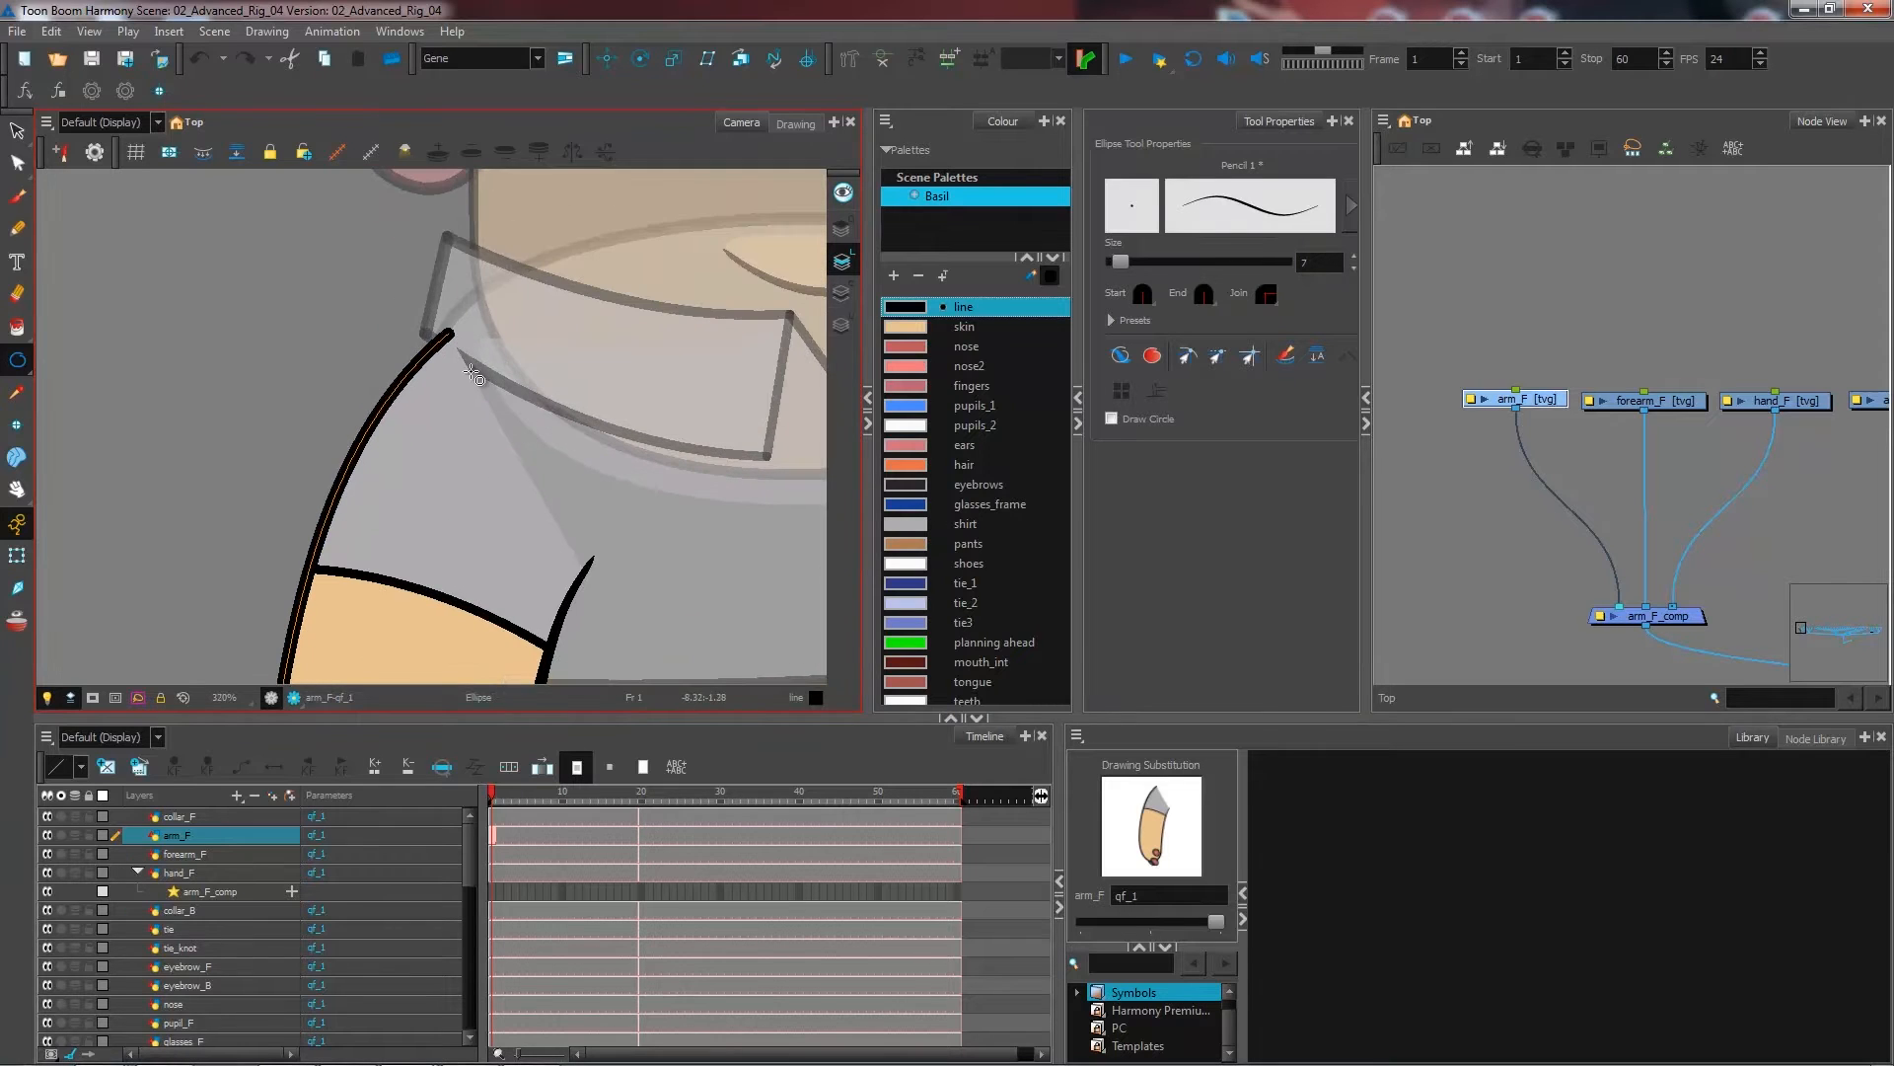
pyautogui.moveTo(405, 334)
pyautogui.mouseDown()
pyautogui.moveTo(548, 525)
pyautogui.moveTo(639, 595)
pyautogui.moveTo(587, 449)
pyautogui.moveTo(643, 584)
pyautogui.moveTo(599, 479)
pyautogui.moveTo(613, 598)
pyautogui.moveTo(671, 515)
pyautogui.moveTo(702, 592)
pyautogui.moveTo(643, 607)
pyautogui.moveTo(638, 499)
pyautogui.moveTo(641, 602)
pyautogui.moveTo(686, 611)
pyautogui.mouseUp()
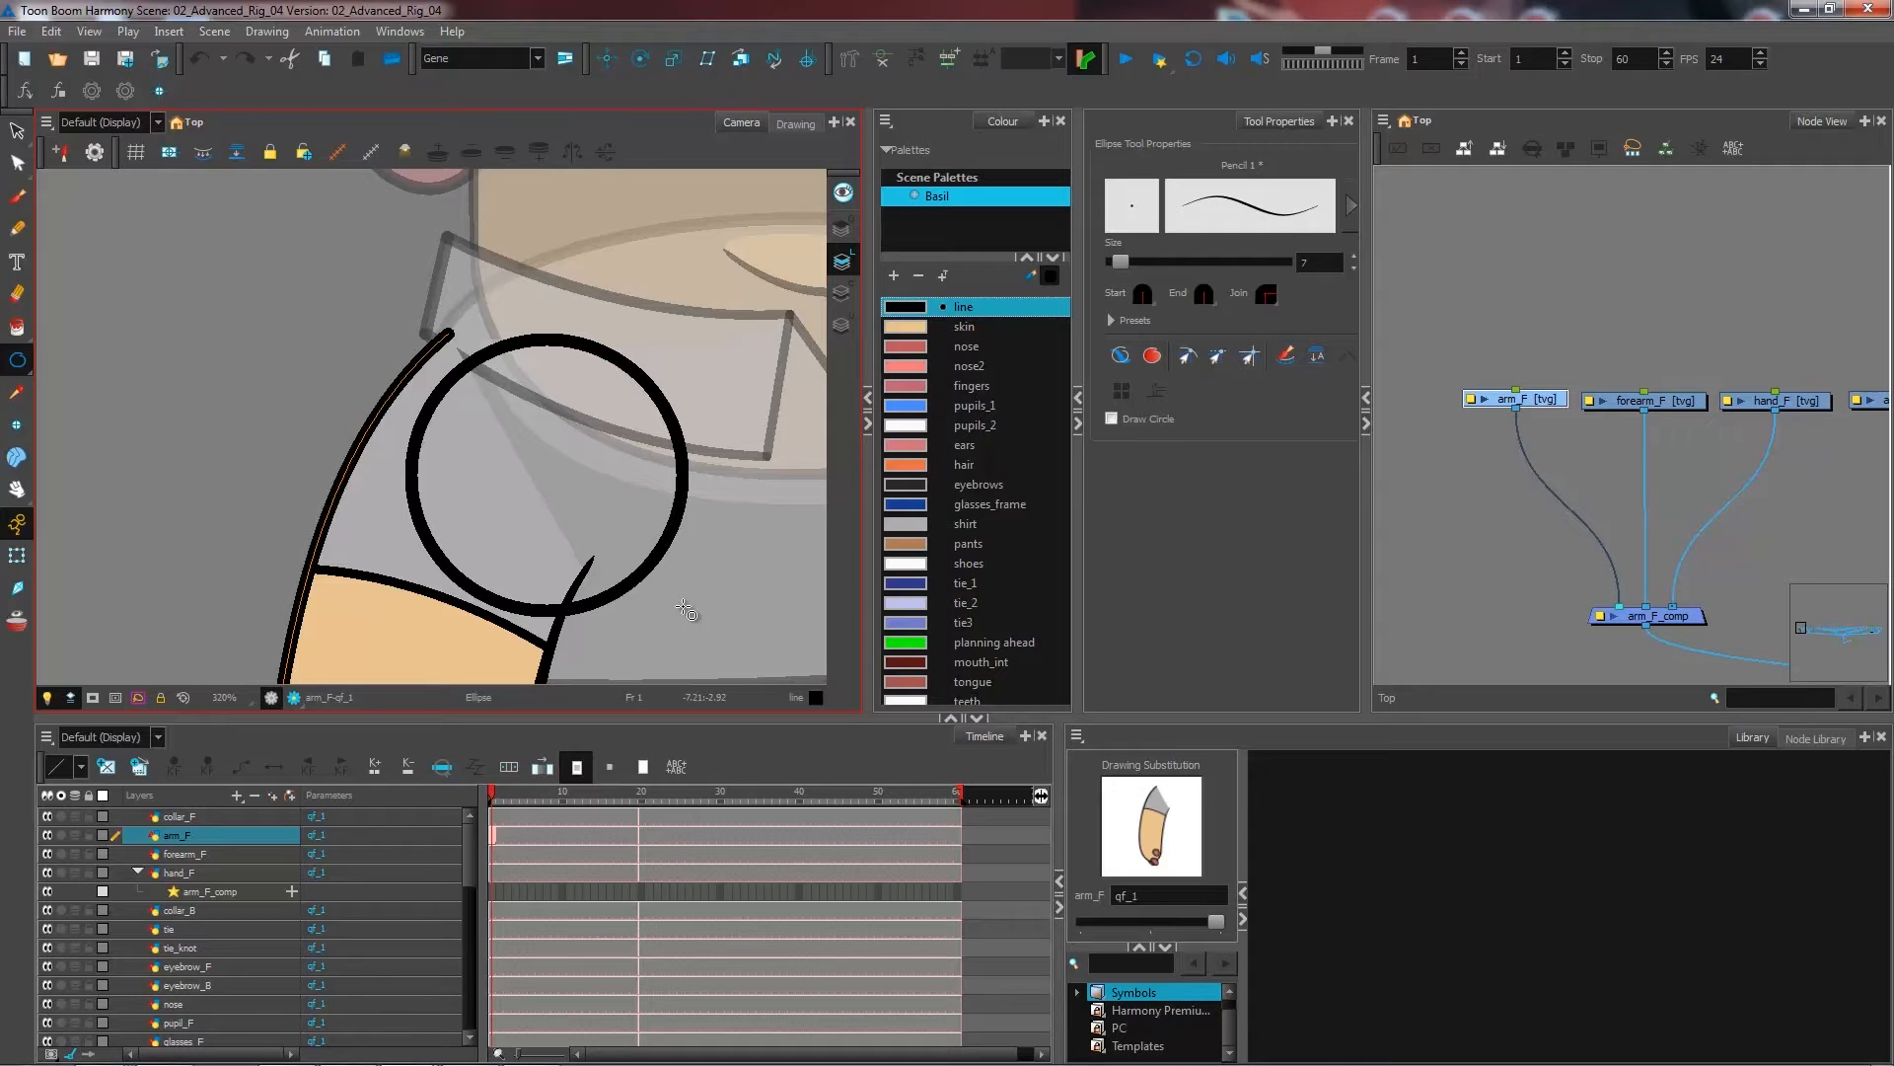
pyautogui.moveTo(685, 612); pyautogui.dragTo(686, 612)
# - Nudge the shoulder circle up and sideways until it lines up with both sleeve outlines
pyautogui.click(17, 131)
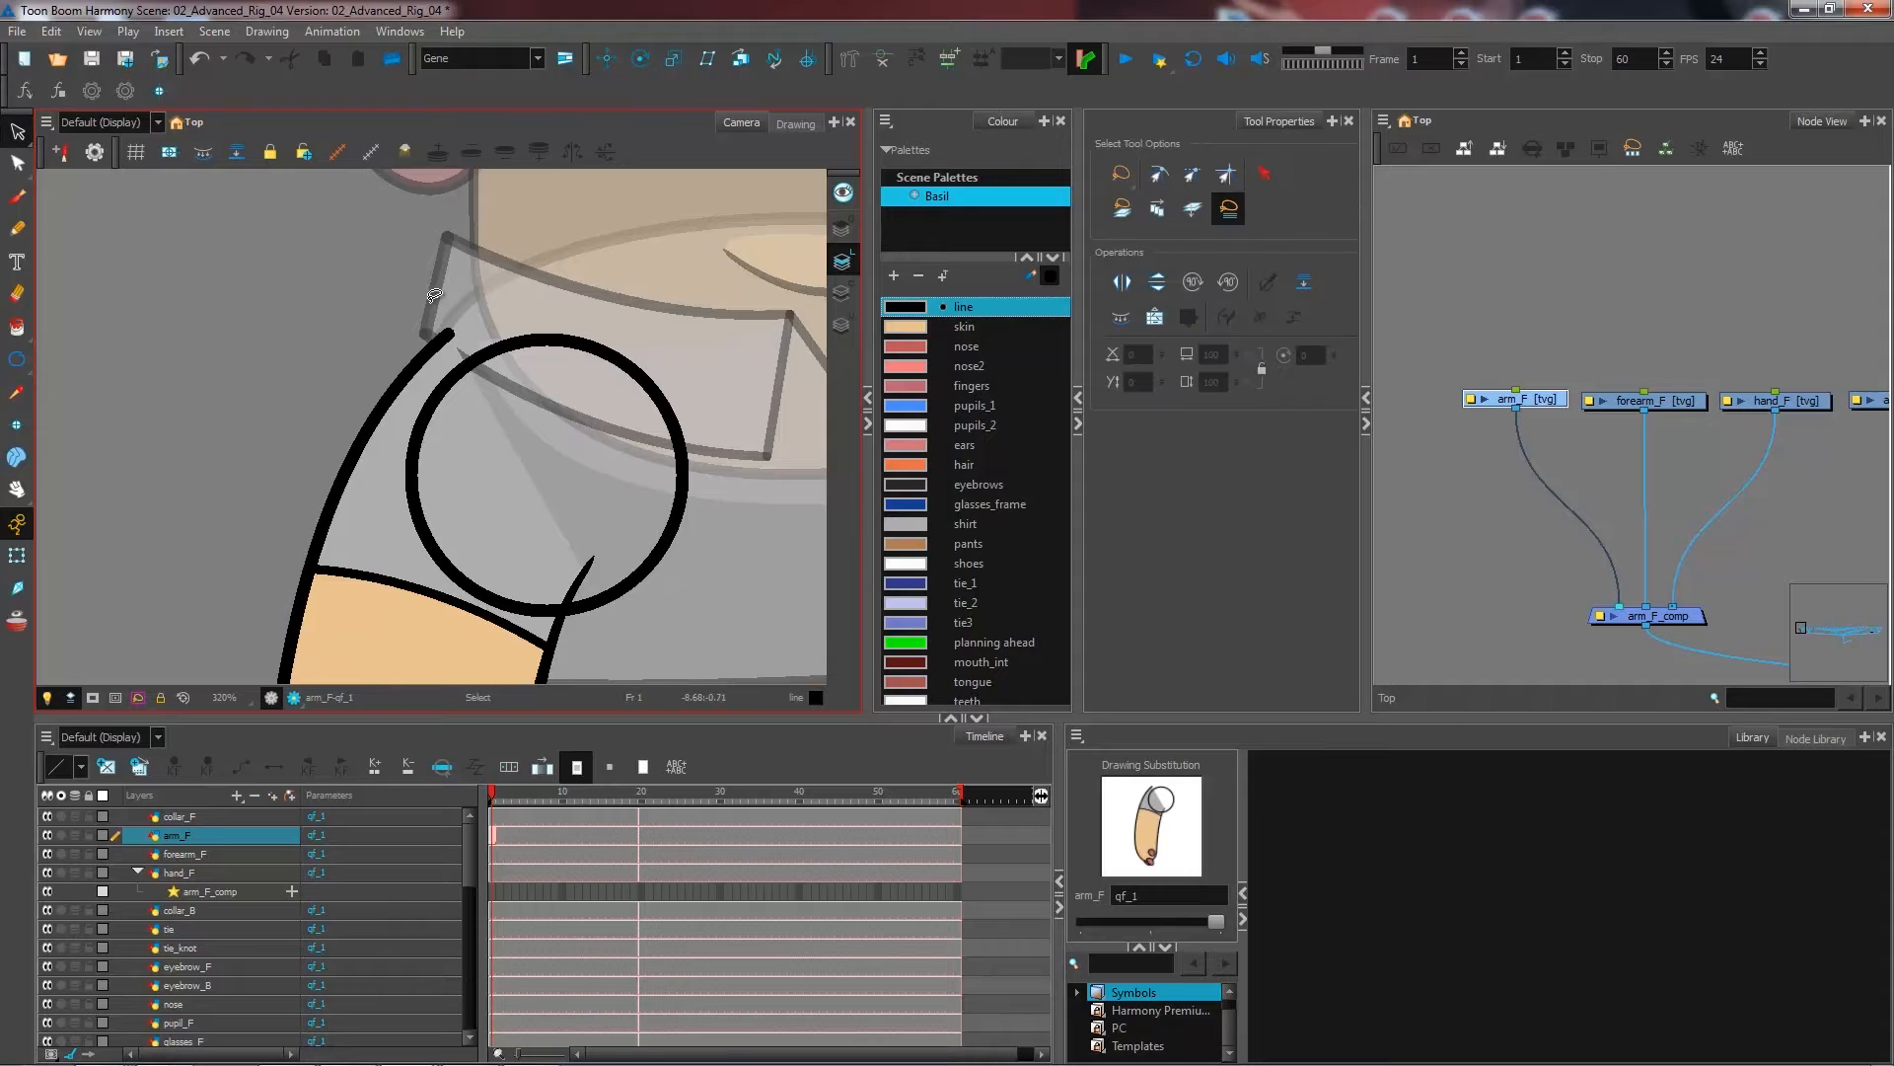
pyautogui.scroll(3, 673, 459)
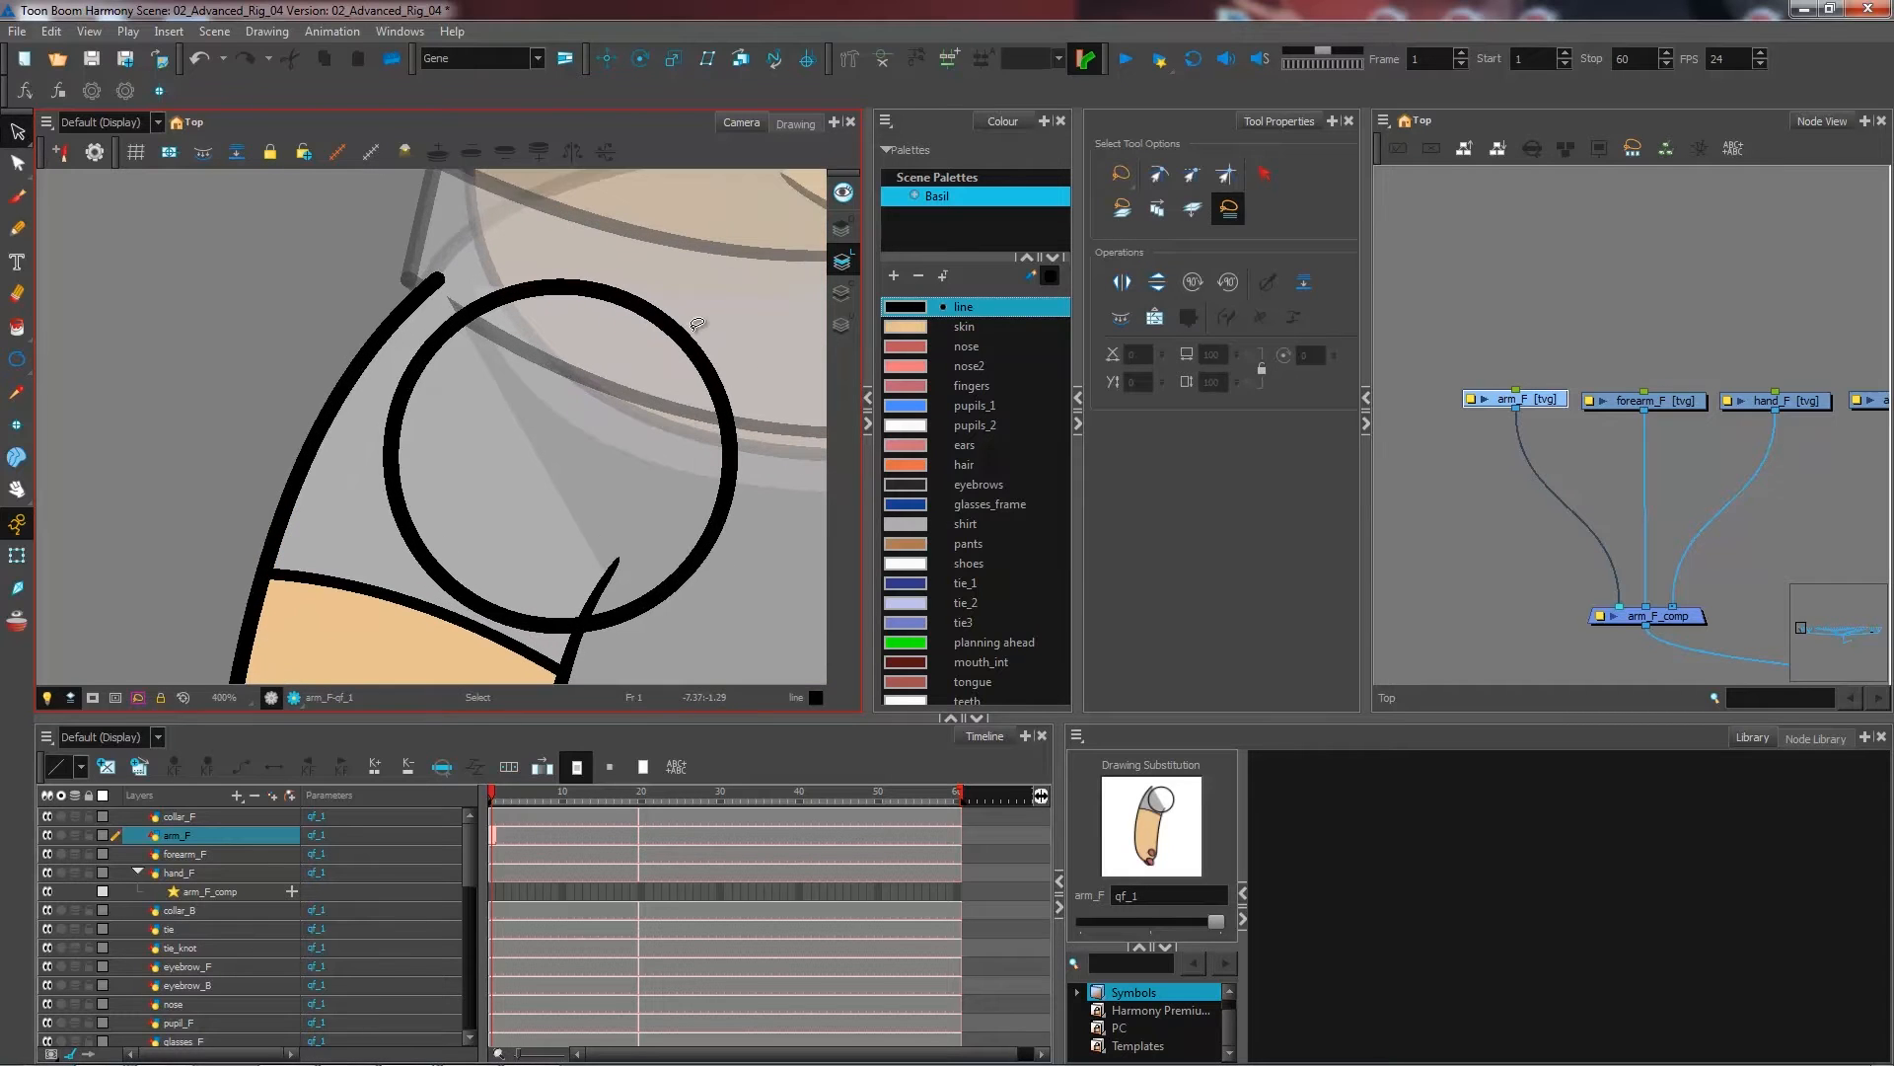
pyautogui.click(692, 329)
pyautogui.press('Up')
pyautogui.press('Up')
pyautogui.press('Up')
pyautogui.press('Up')
pyautogui.press('Up')
pyautogui.press('Up')
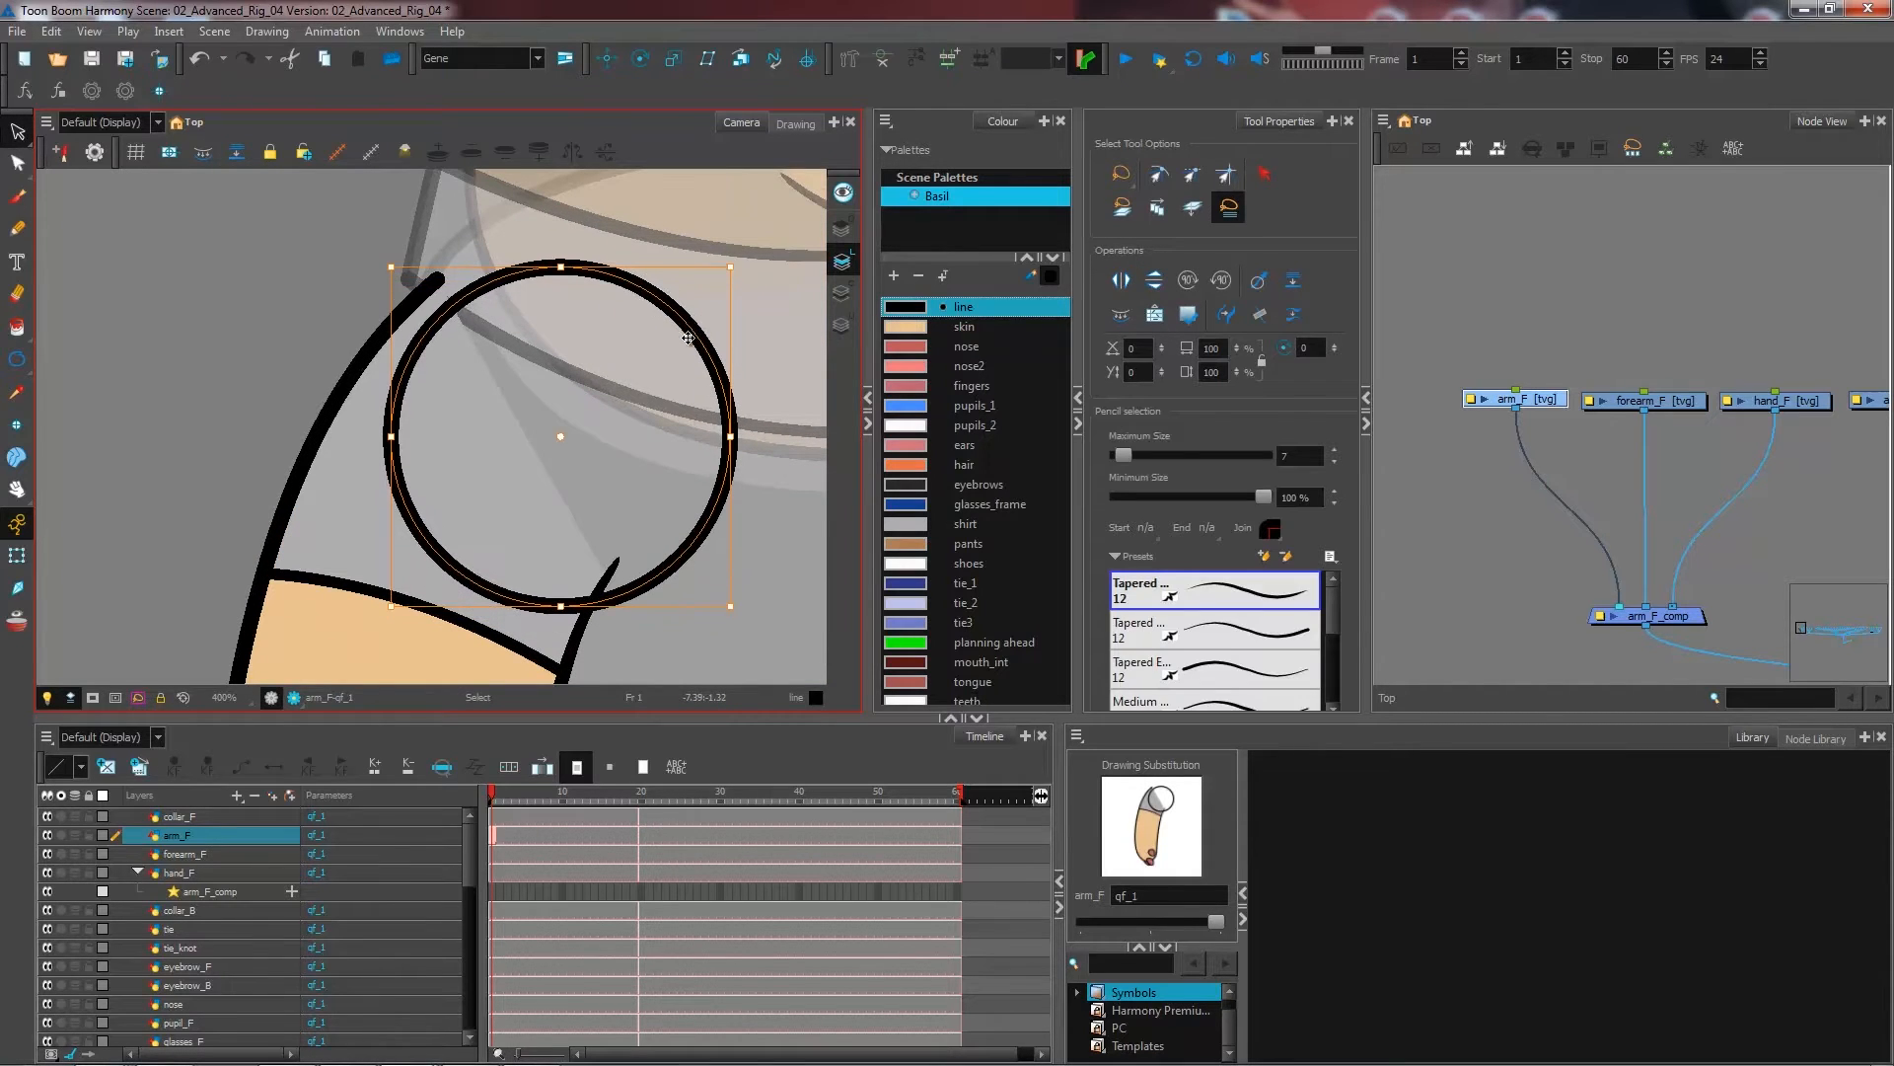
pyautogui.press('Left')
pyautogui.press('Left')
pyautogui.press('Left')
pyautogui.press('Left')
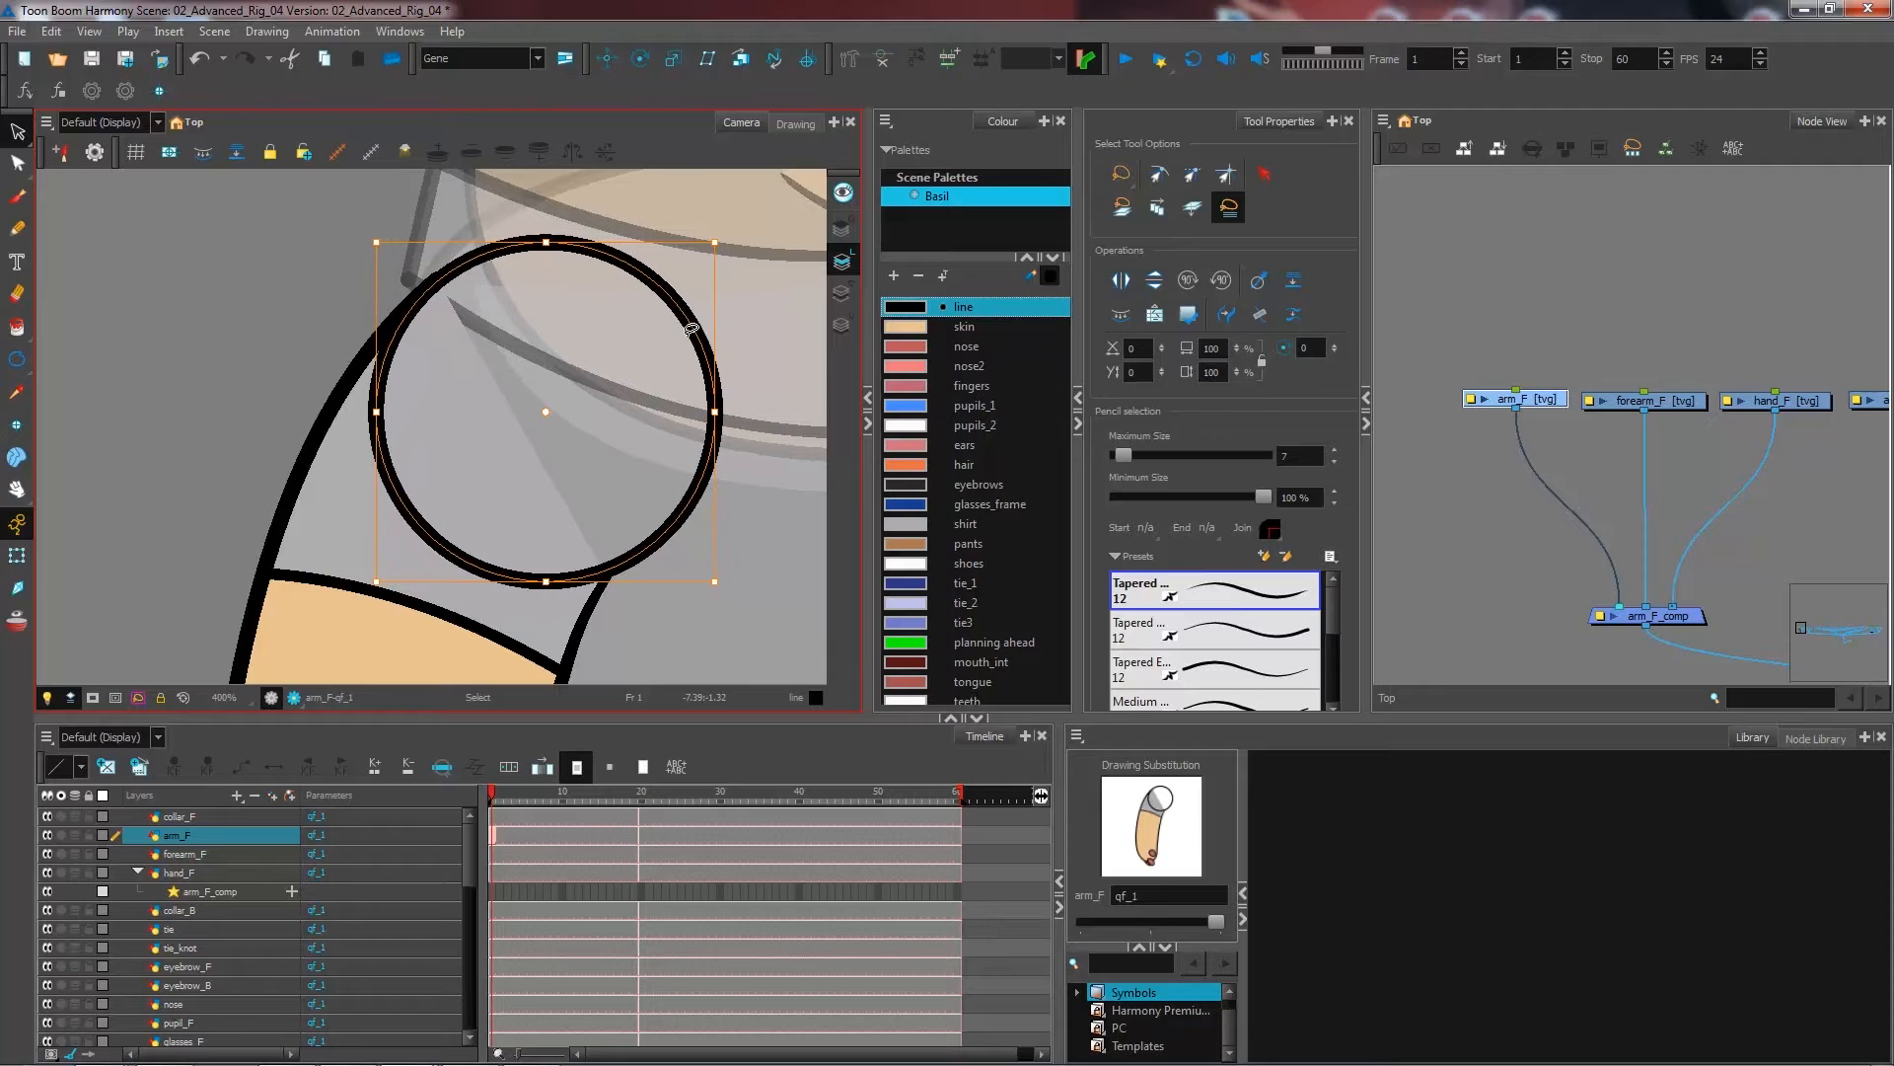
pyautogui.press('Down')
pyautogui.press('Down')
pyautogui.press('Left')
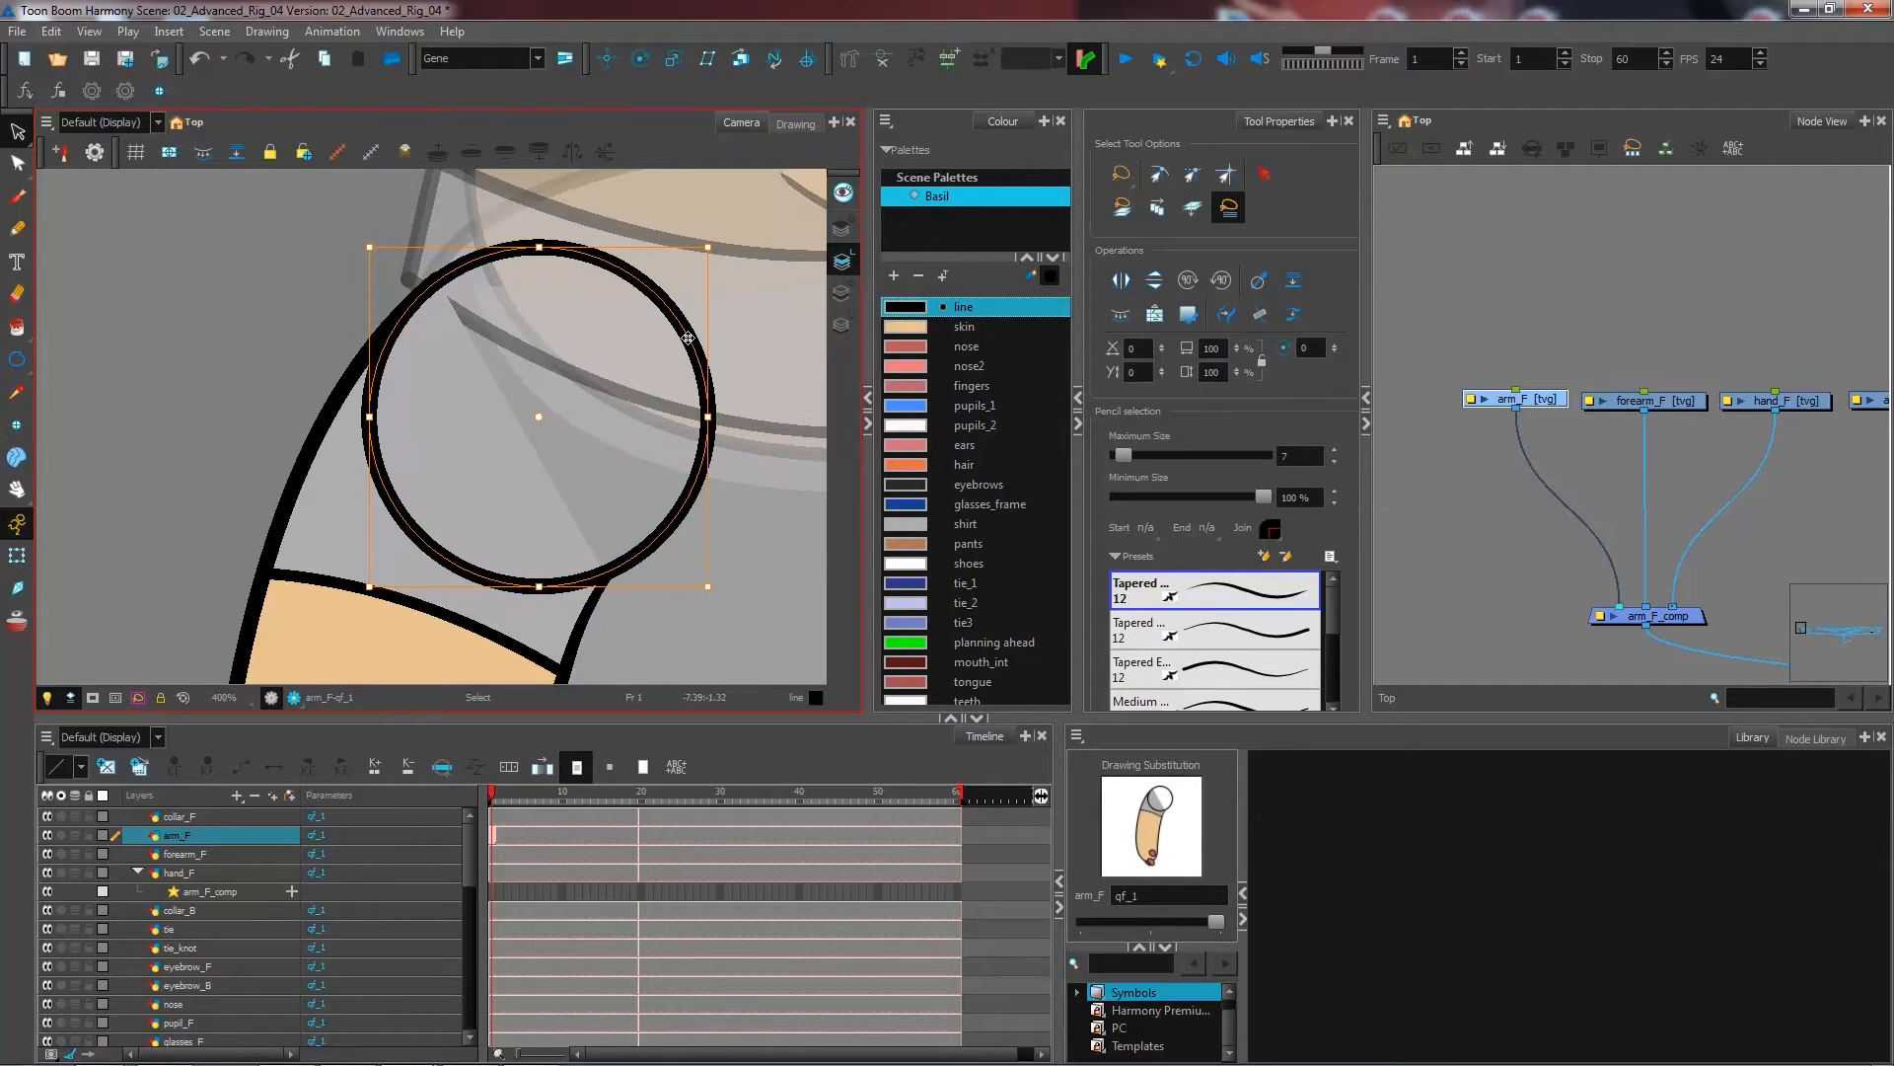
pyautogui.click(617, 338)
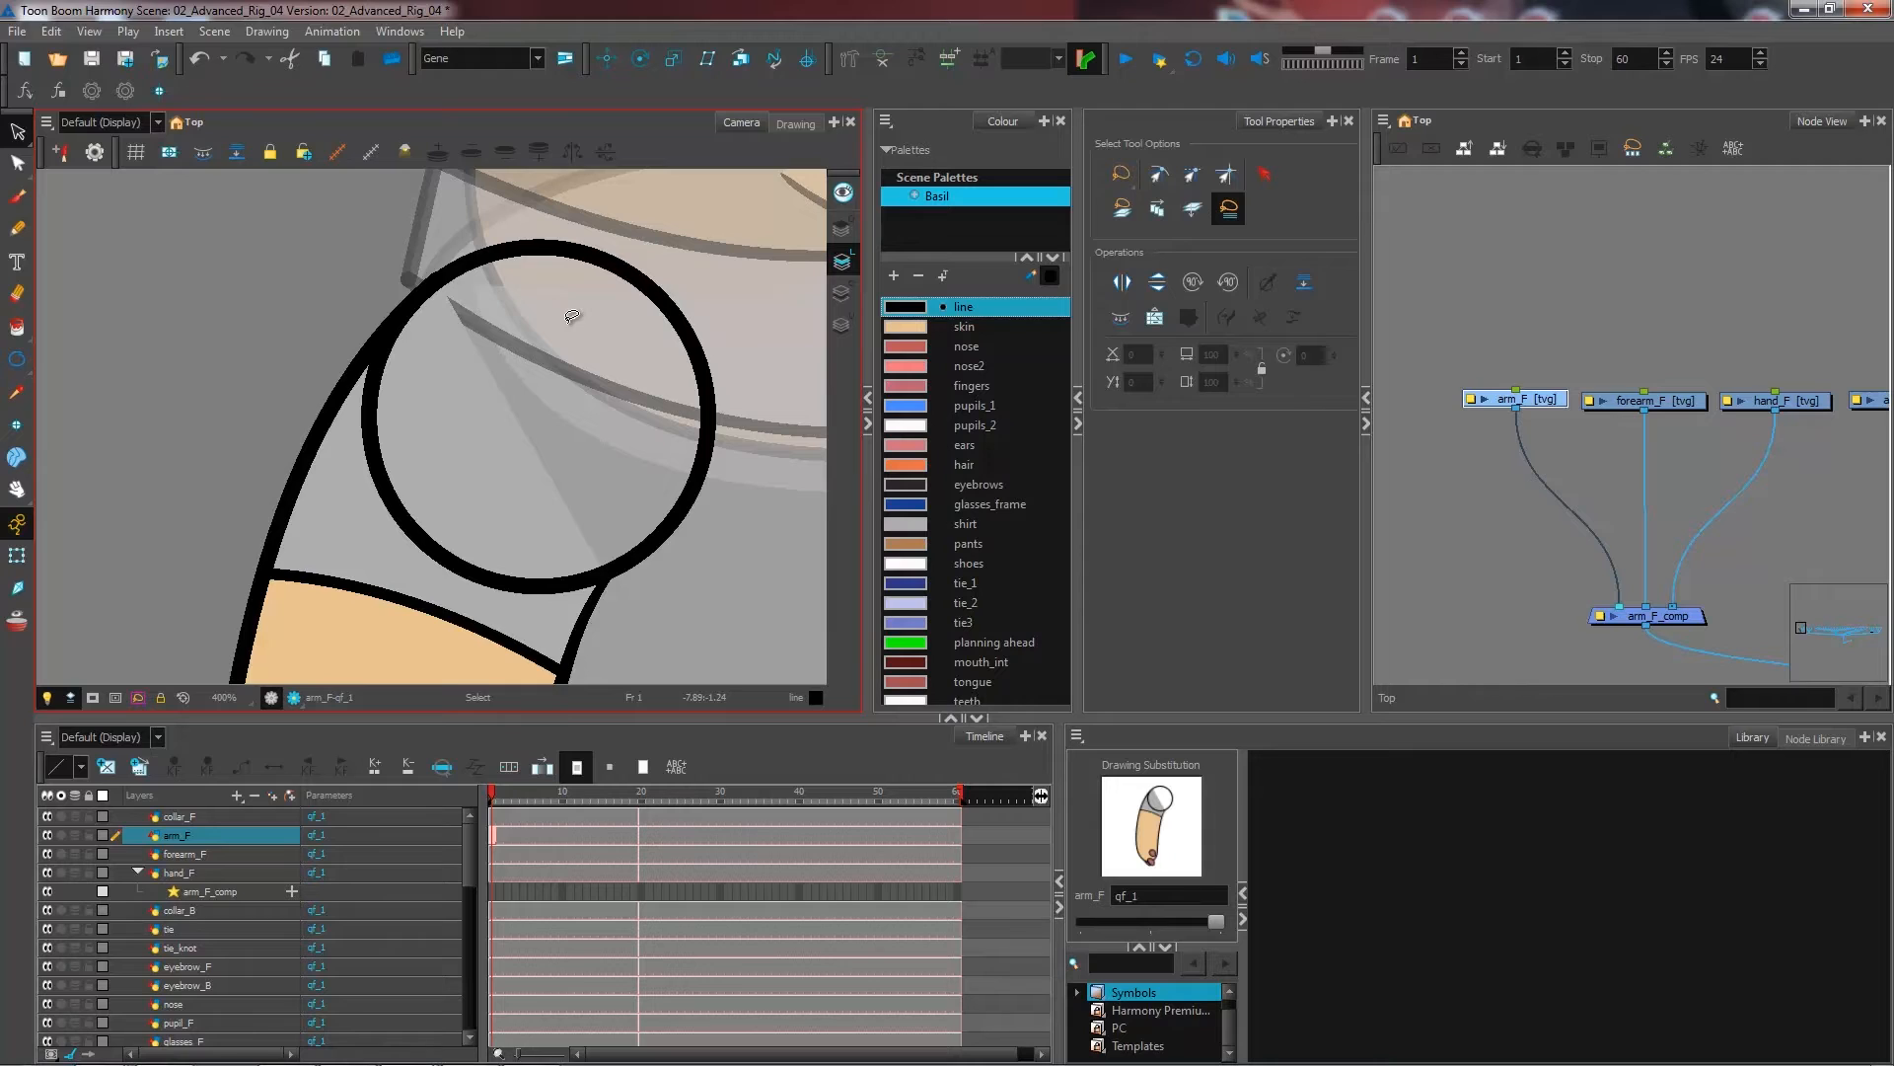
# - Show the strokes of the arm_F drawing and delete the grey fill of the upper sleeve
pyautogui.hotkey('ctrl', 'a')
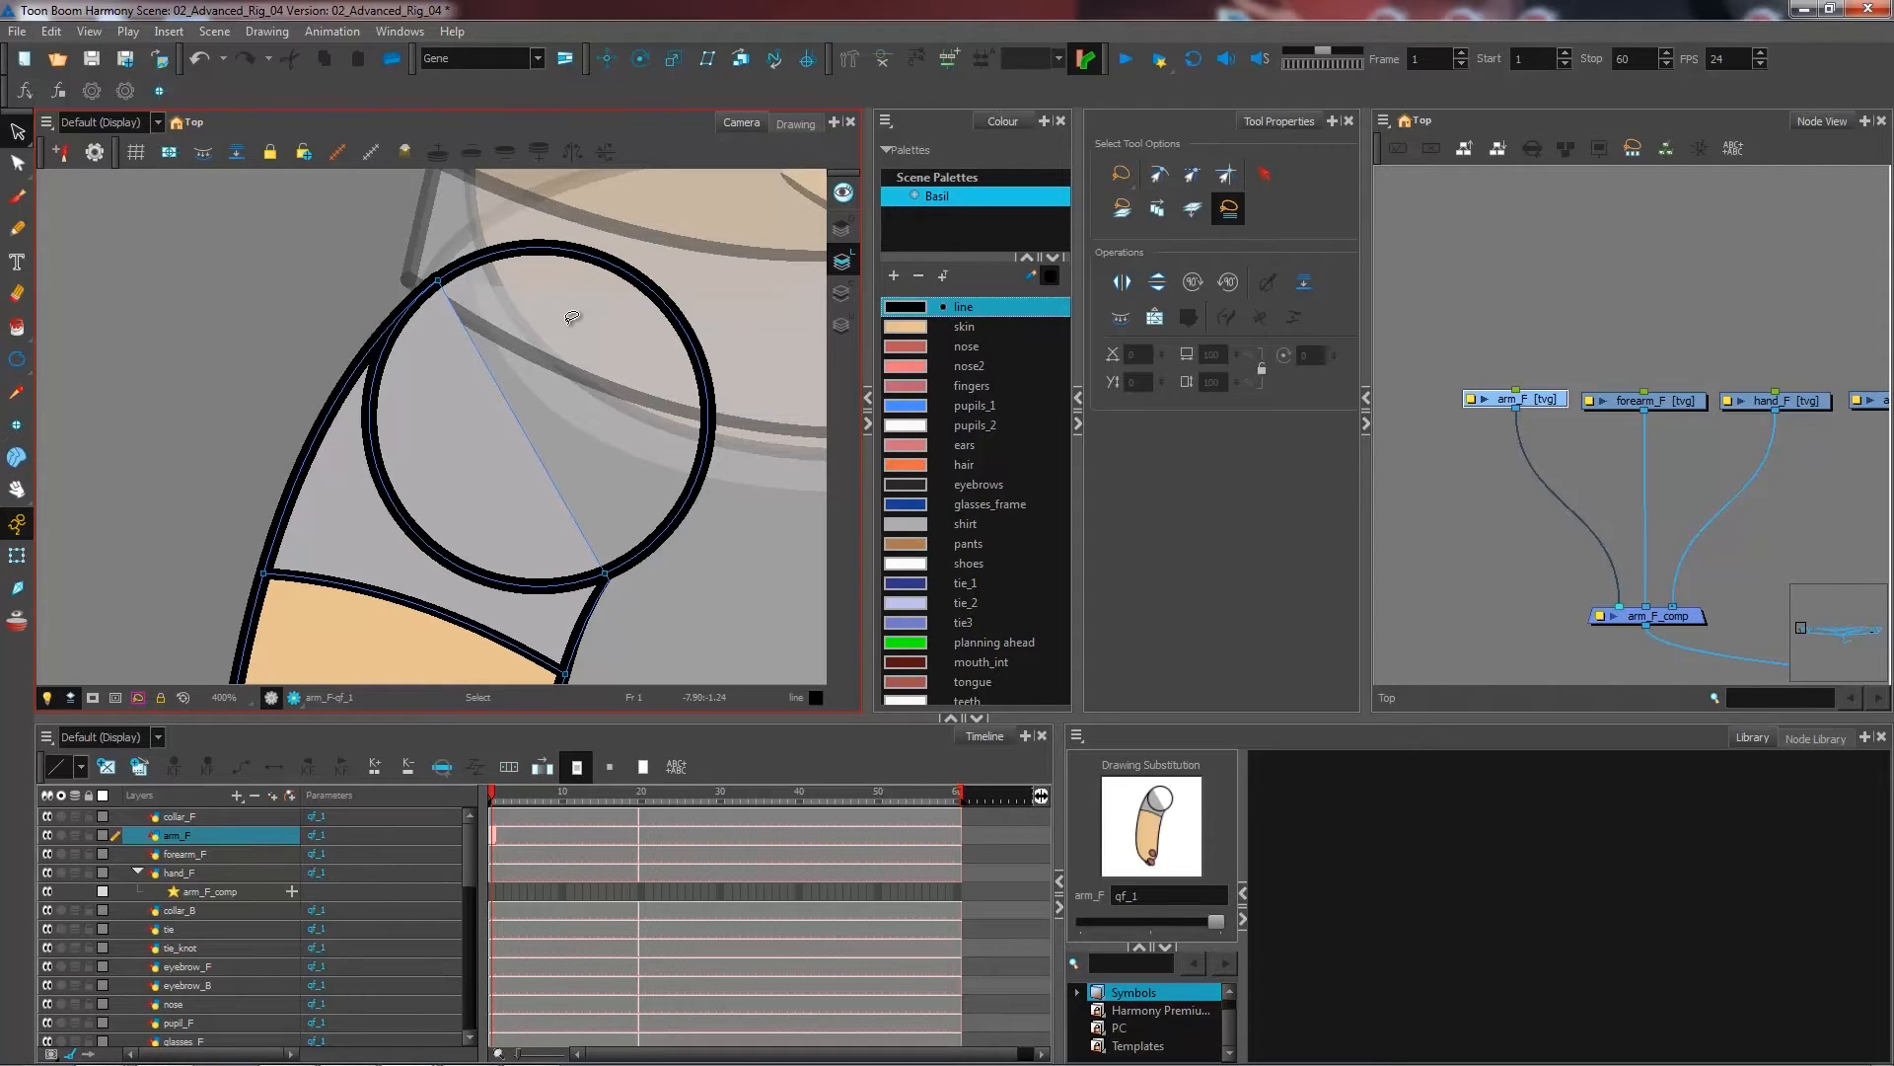
pyautogui.scroll(2, 573, 317)
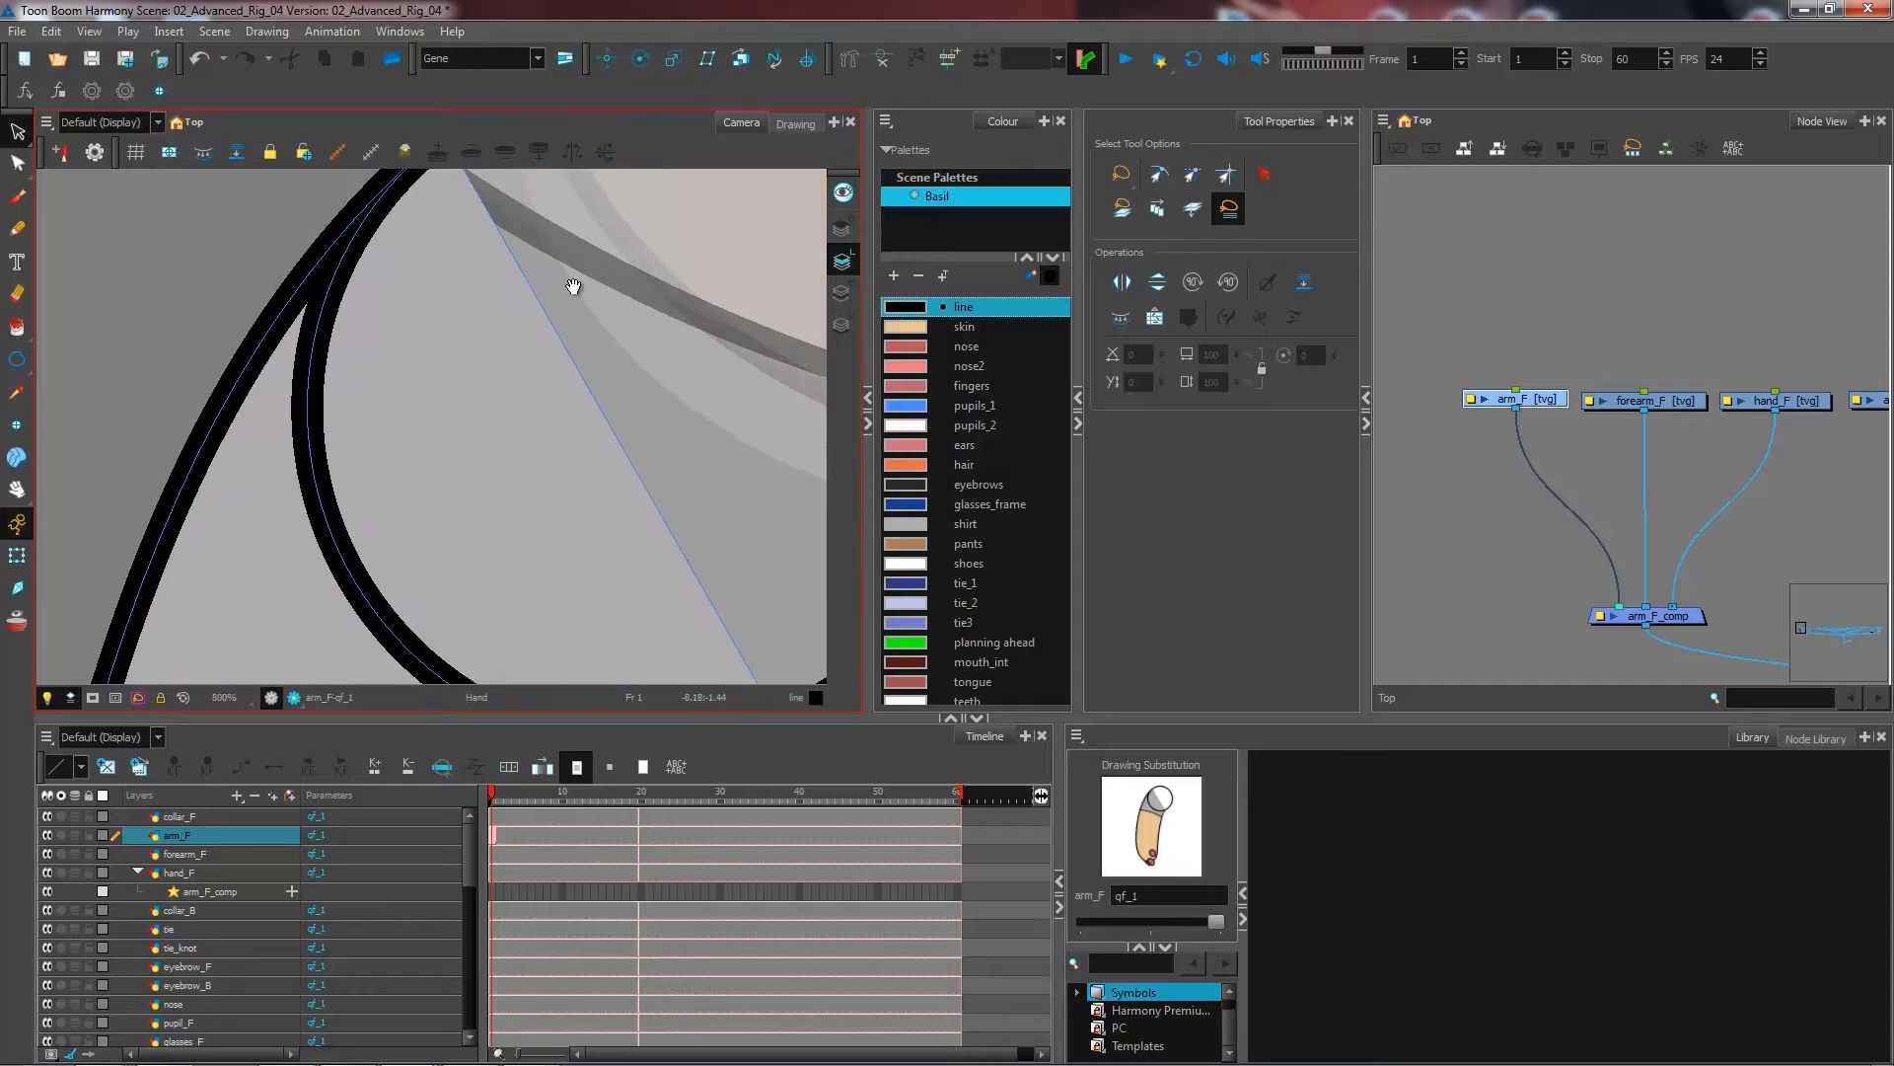
pyautogui.moveTo(571, 283)
pyautogui.mouseDown()
pyautogui.moveTo(562, 410)
pyautogui.moveTo(584, 400)
pyautogui.moveTo(563, 427)
pyautogui.mouseUp()
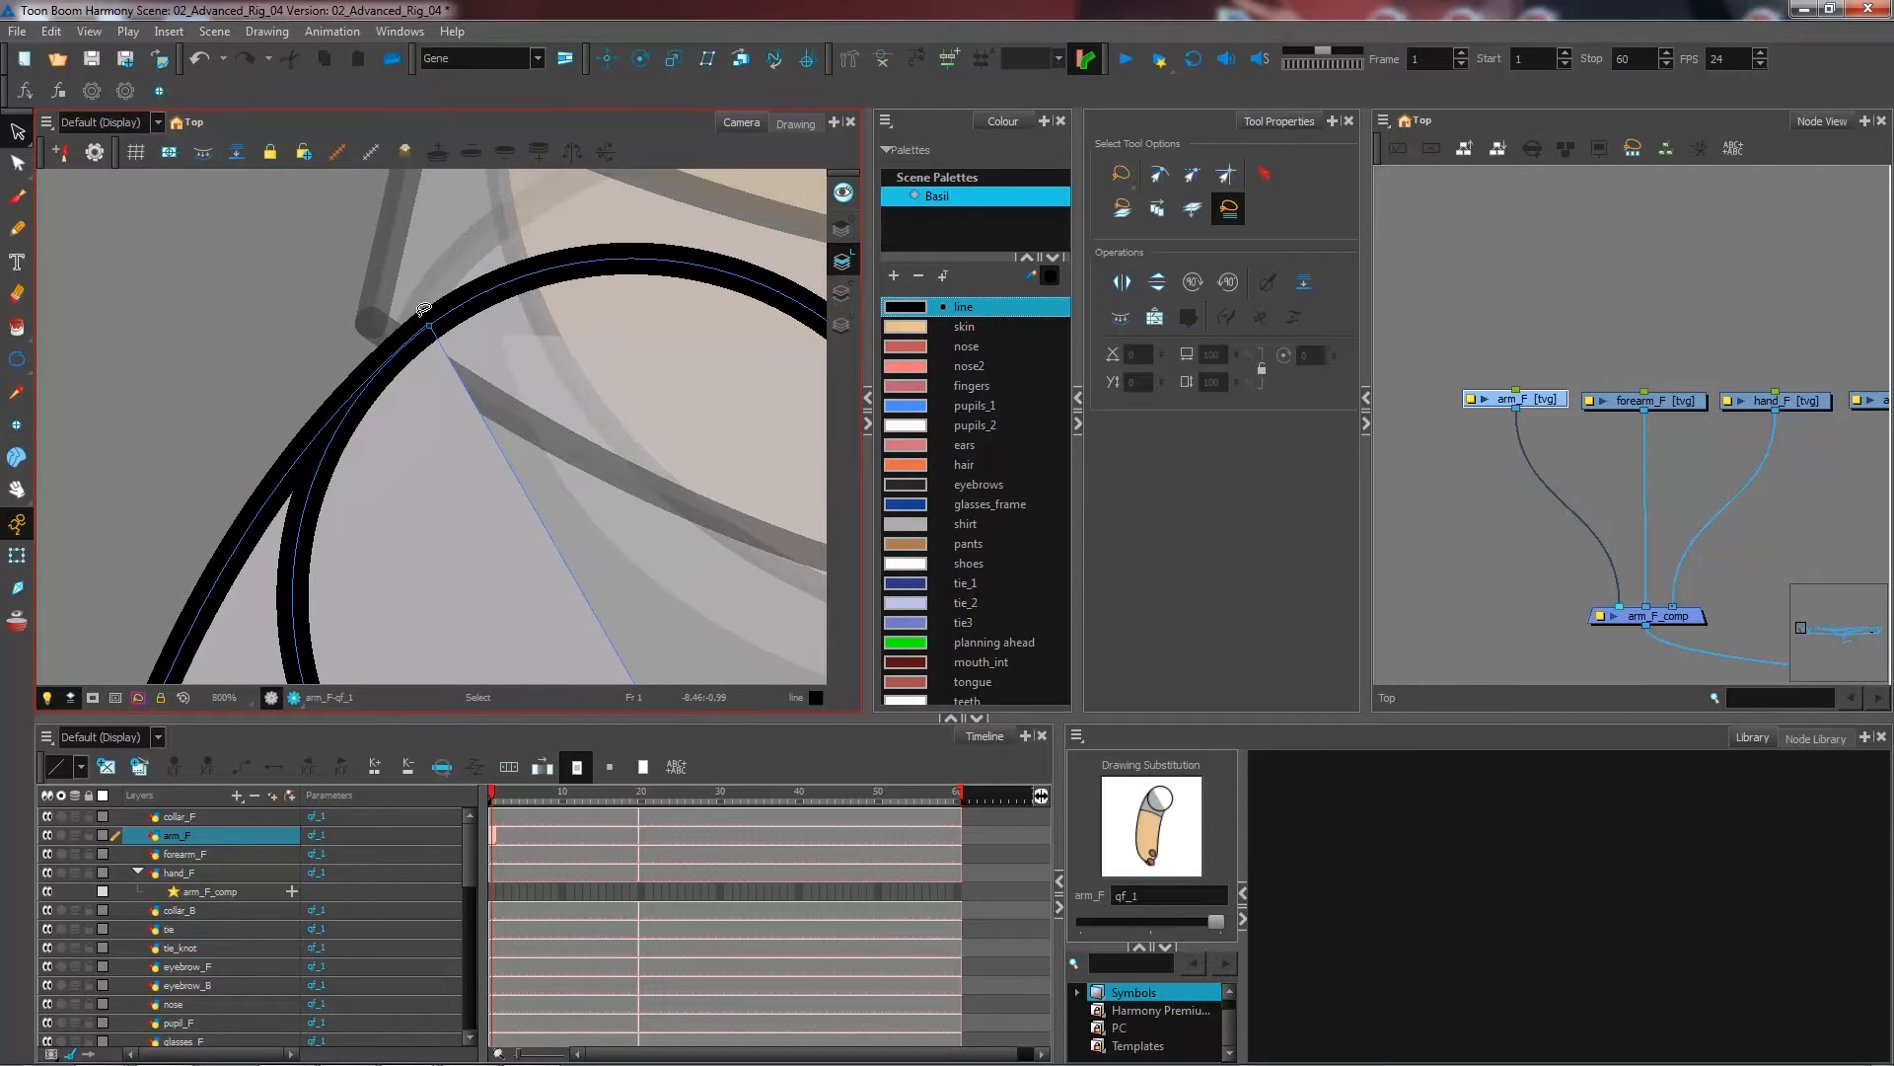
pyautogui.scroll(-1, 444, 347)
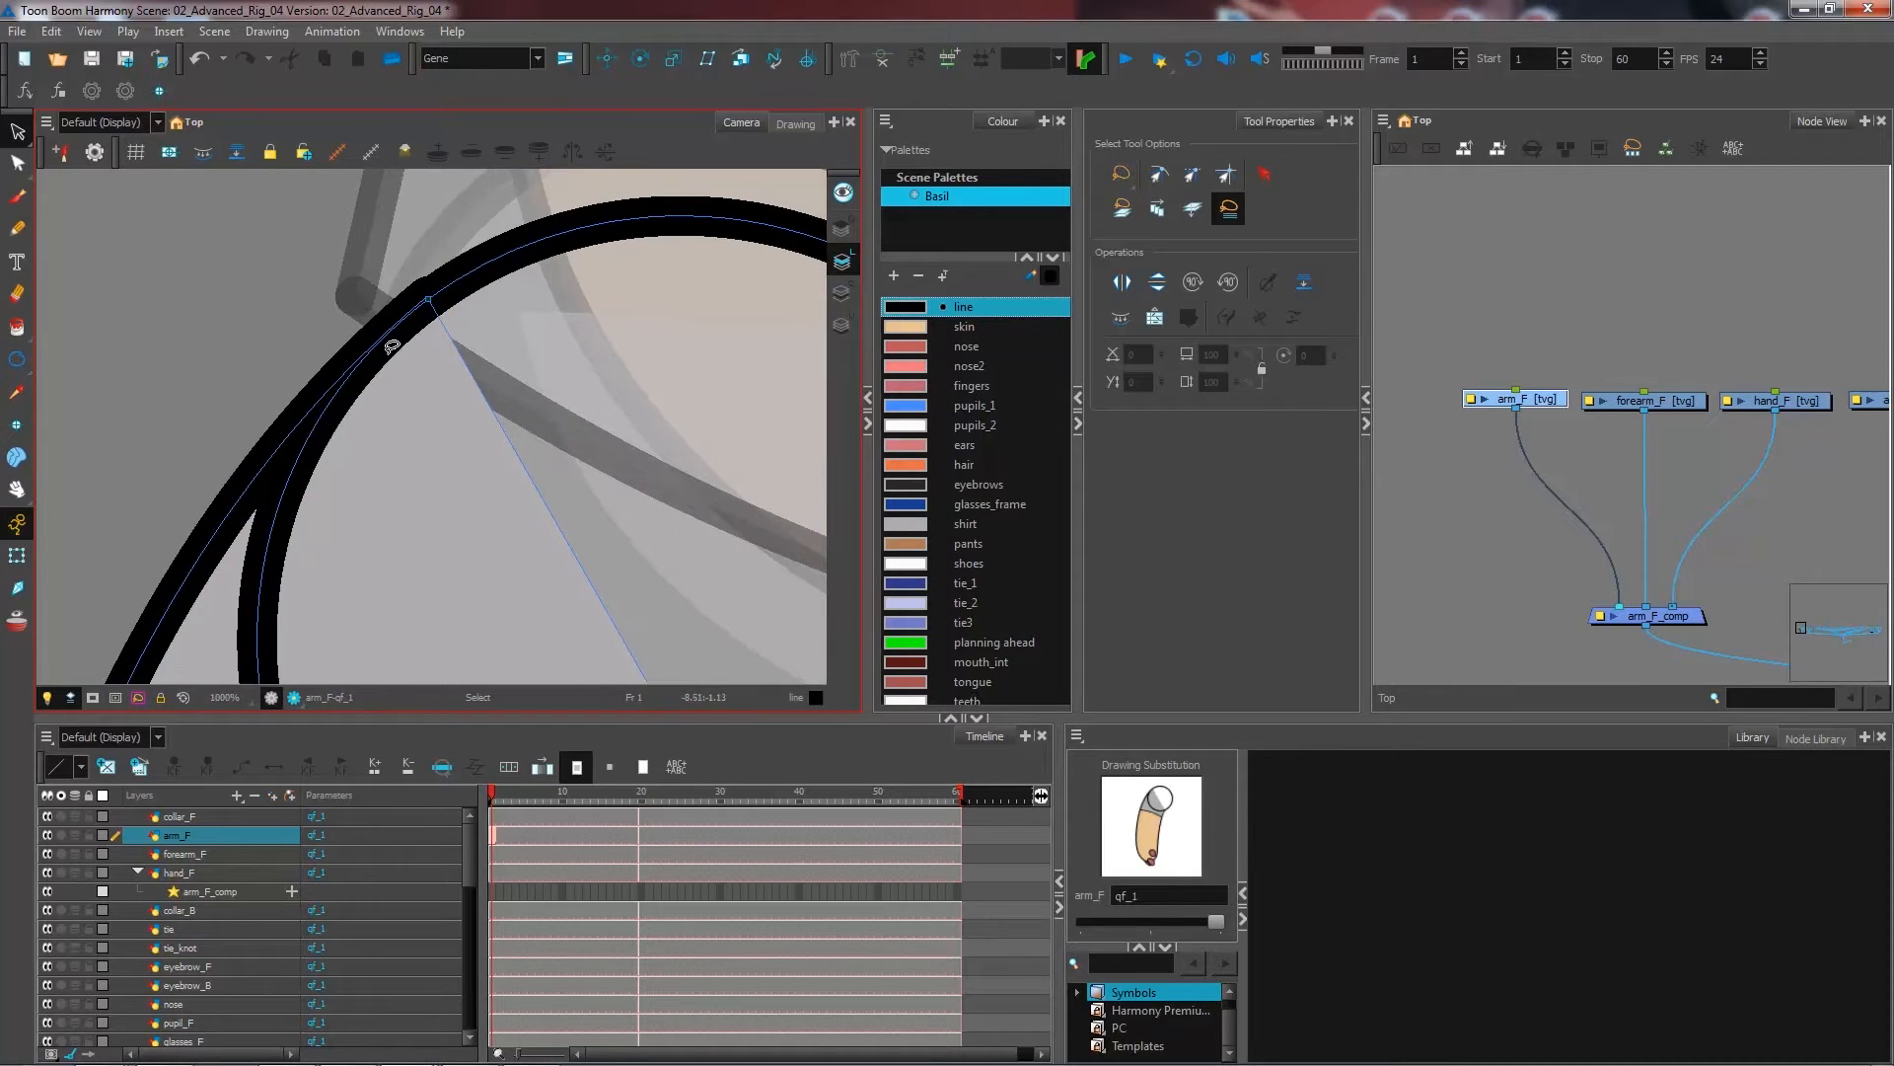
pyautogui.scroll(-1, 431, 306)
pyautogui.scroll(-2, 584, 481)
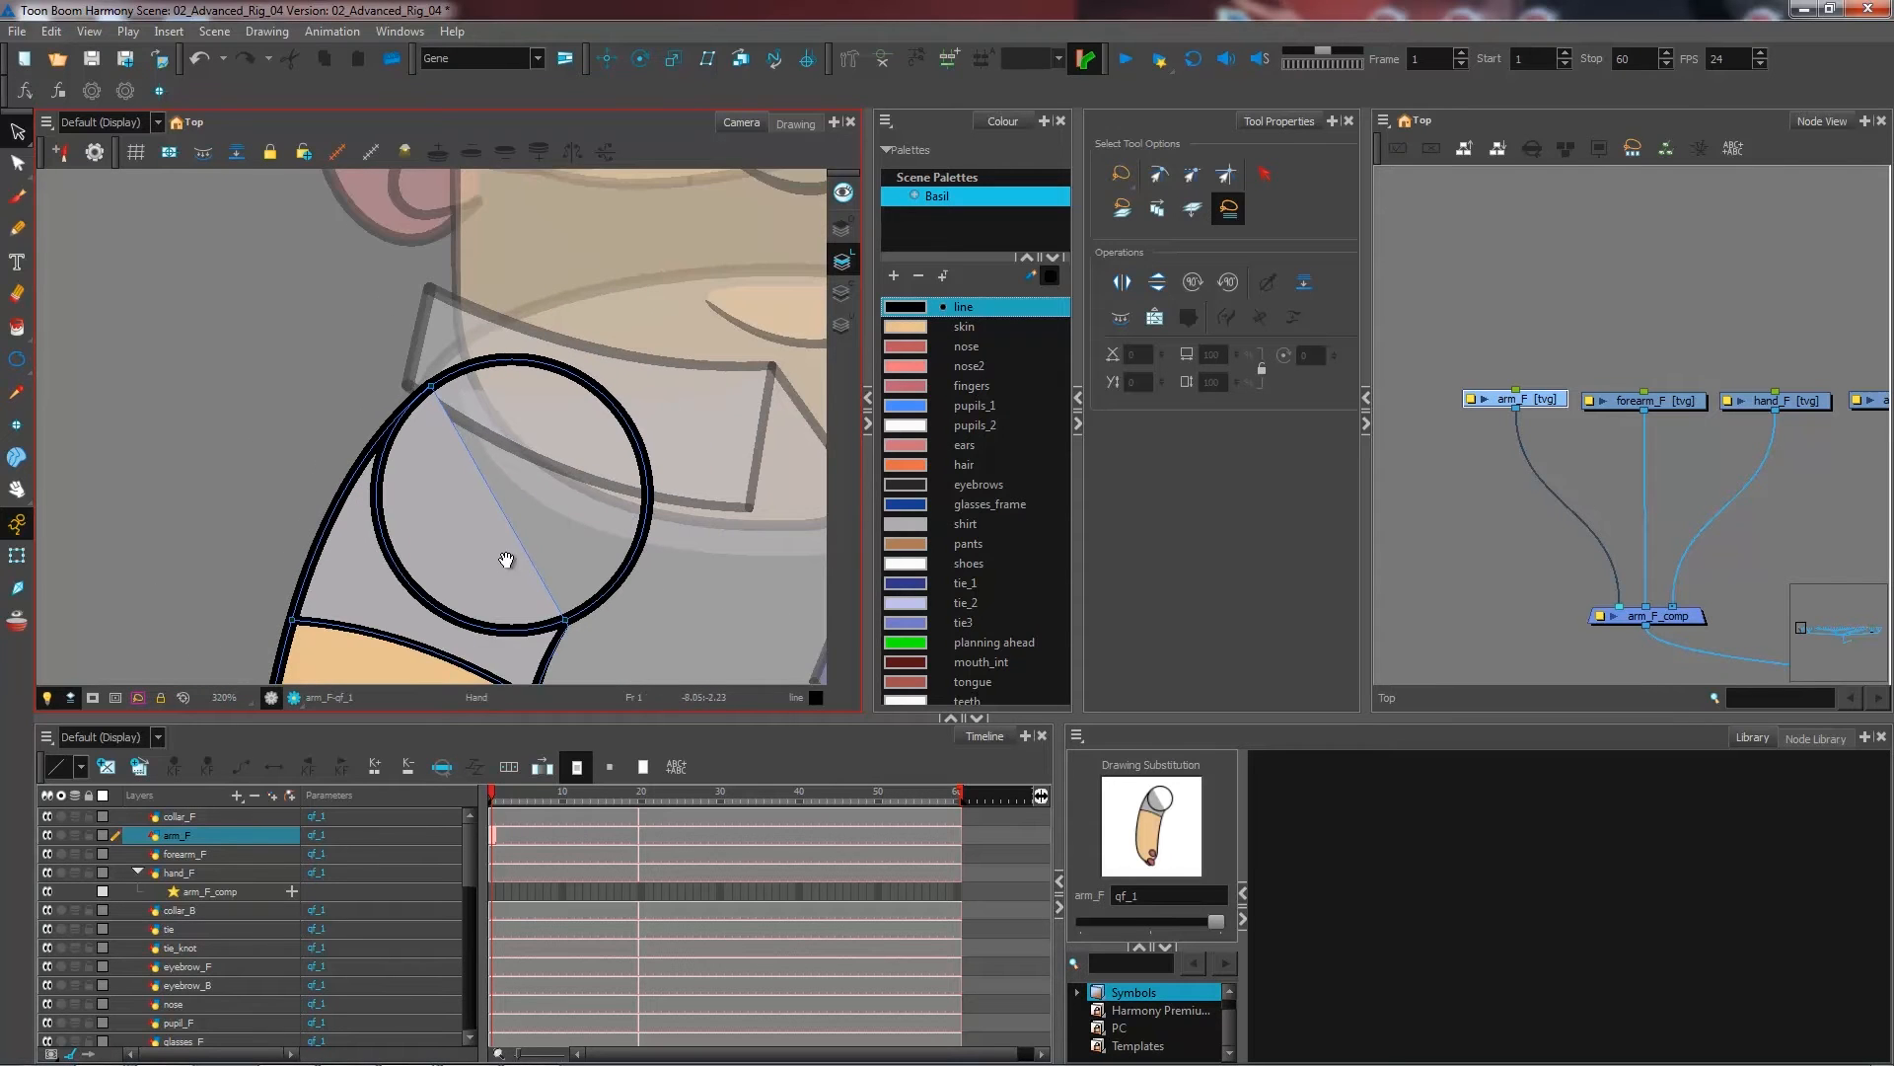
pyautogui.moveTo(507, 563); pyautogui.dragTo(499, 410)
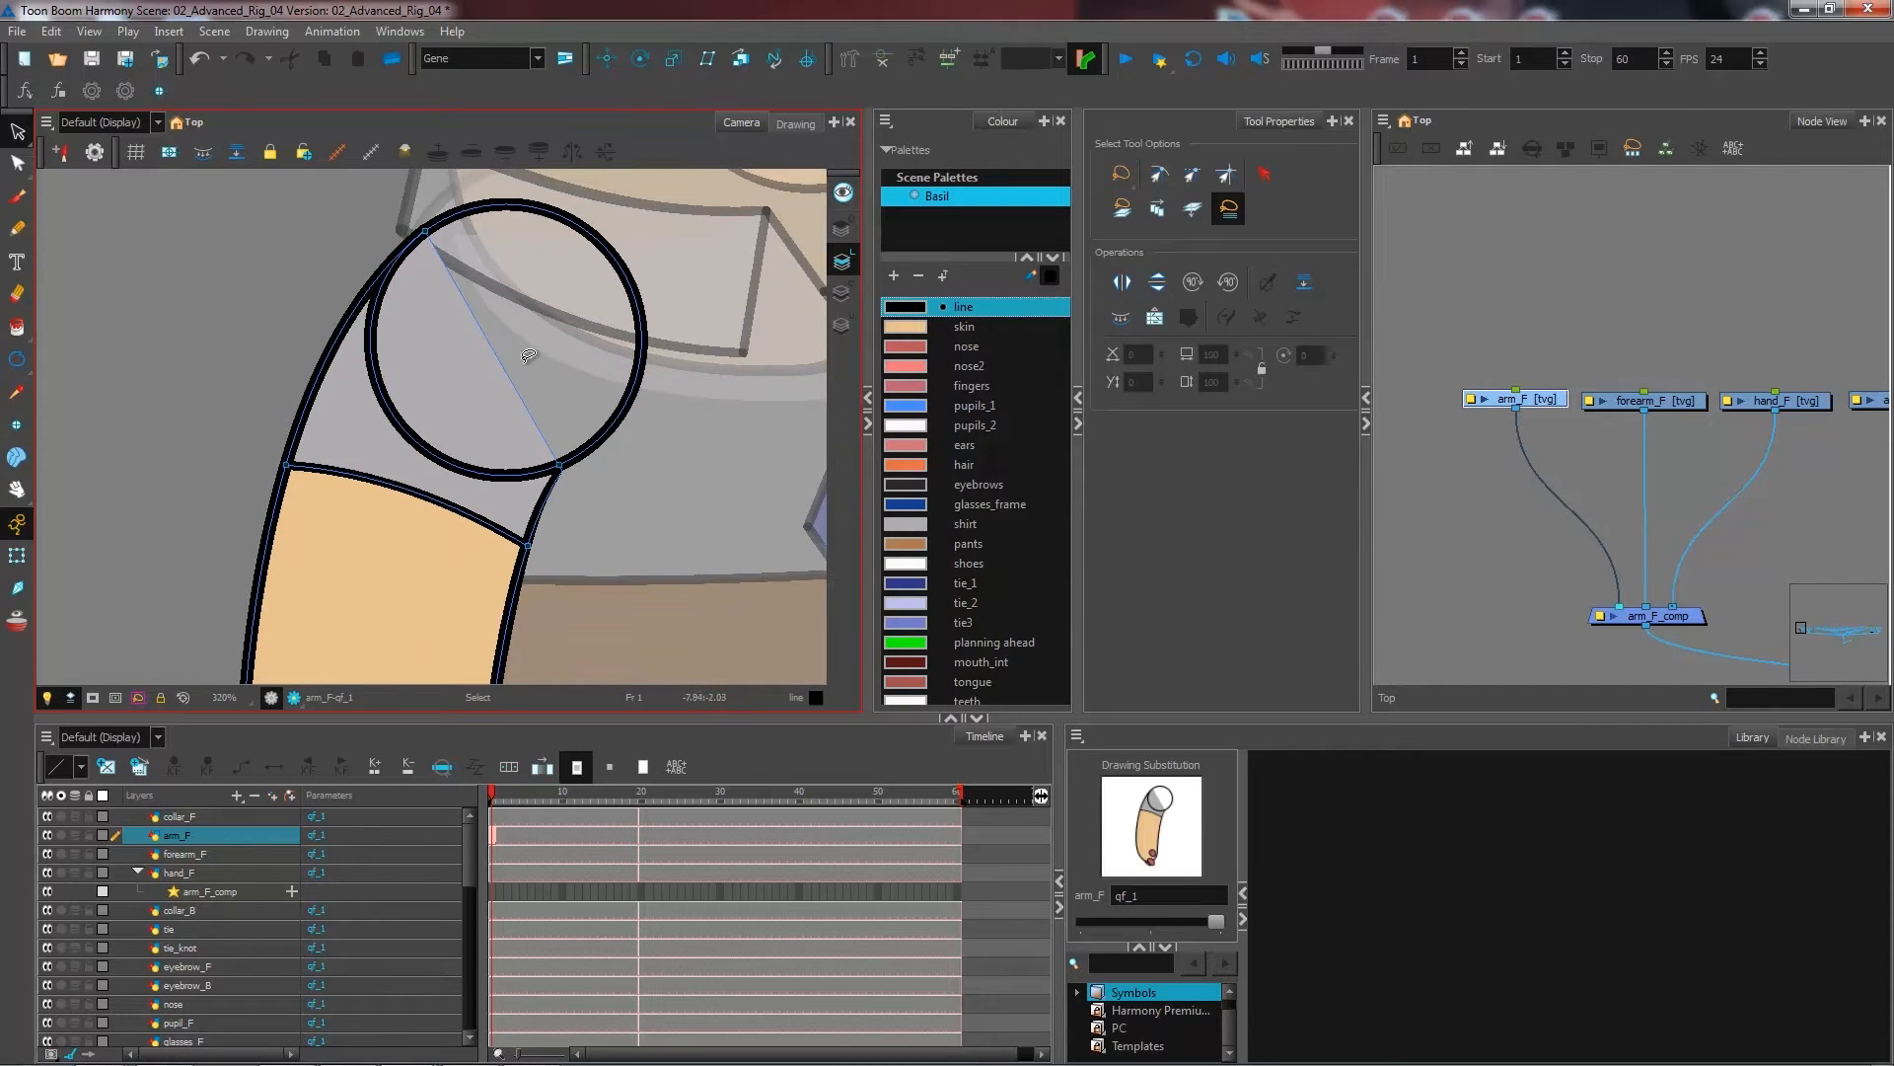
pyautogui.click(498, 361)
pyautogui.press('Delete')
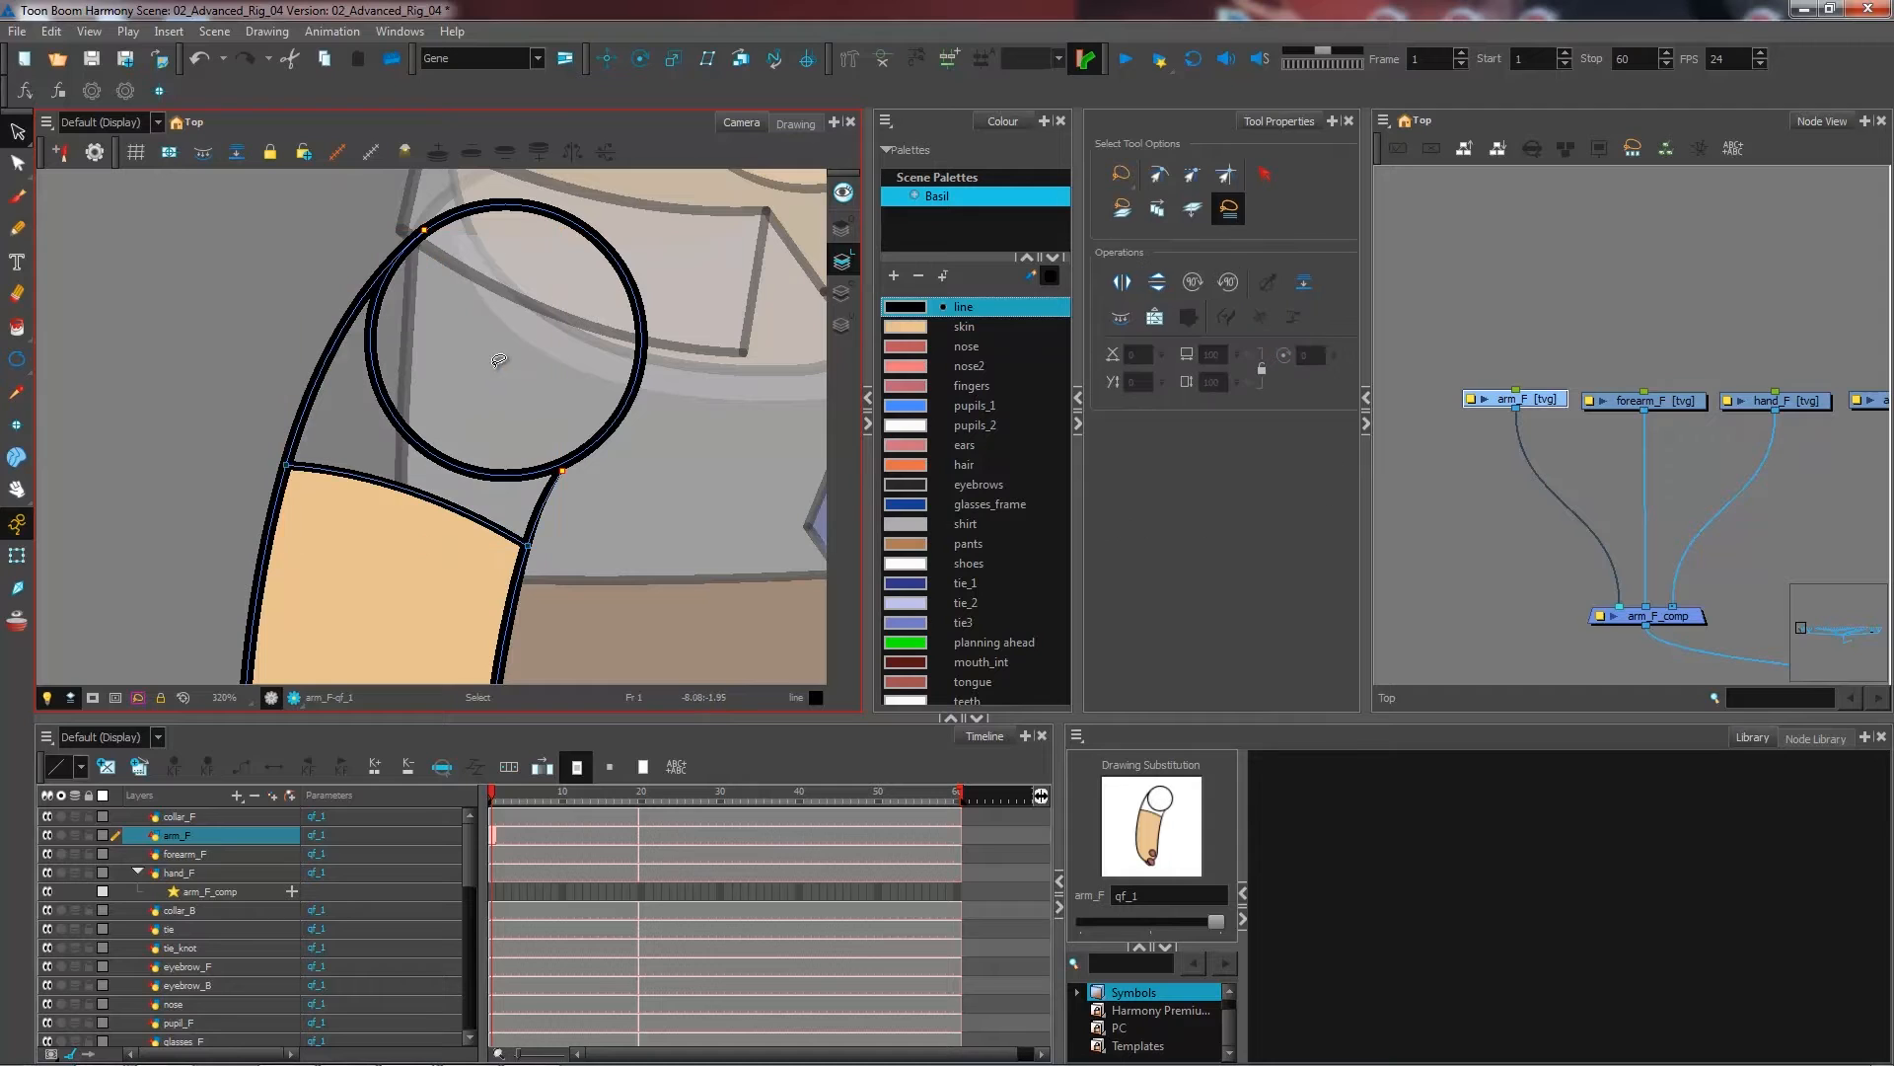
# - Delete the skin fill of arm_F and enlarge the shoulder circle very slightly to meet the outer sleeve outline
pyautogui.click(429, 573)
pyautogui.press('Delete')
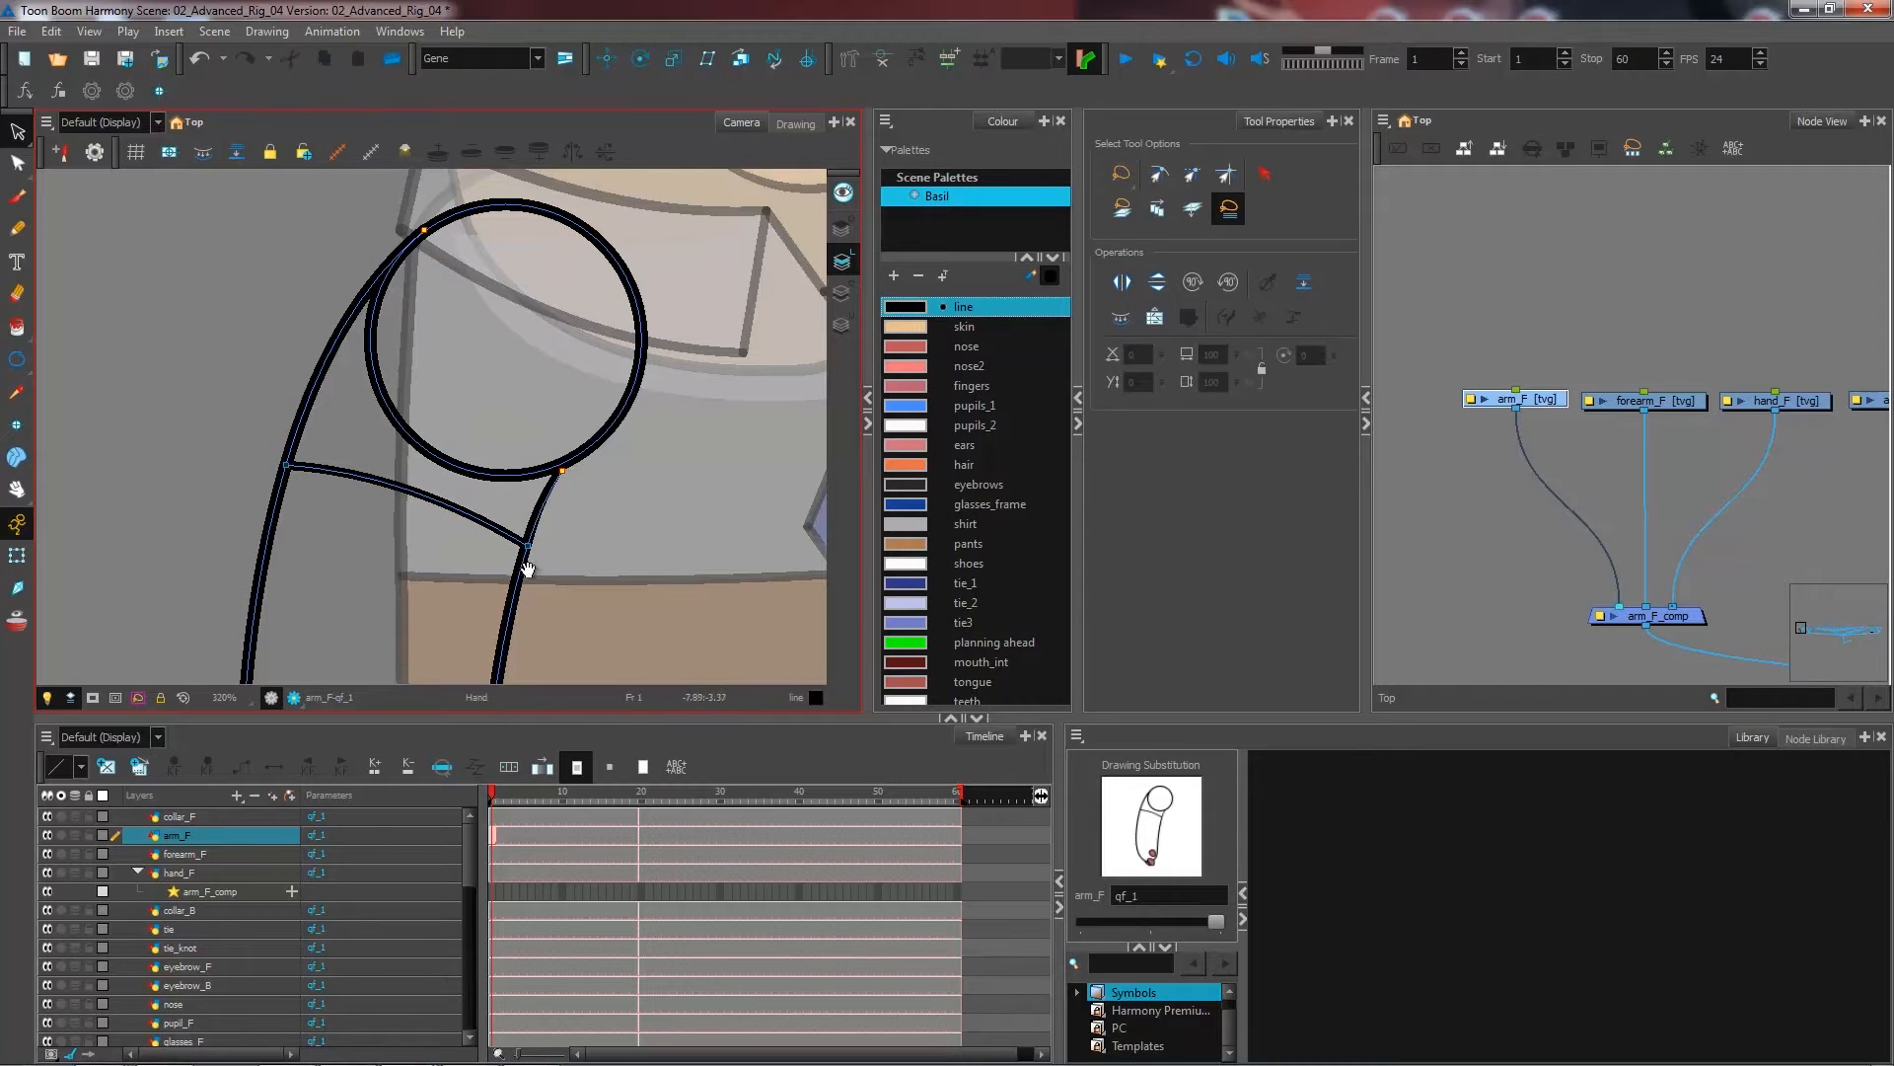
pyautogui.scroll(2, 508, 449)
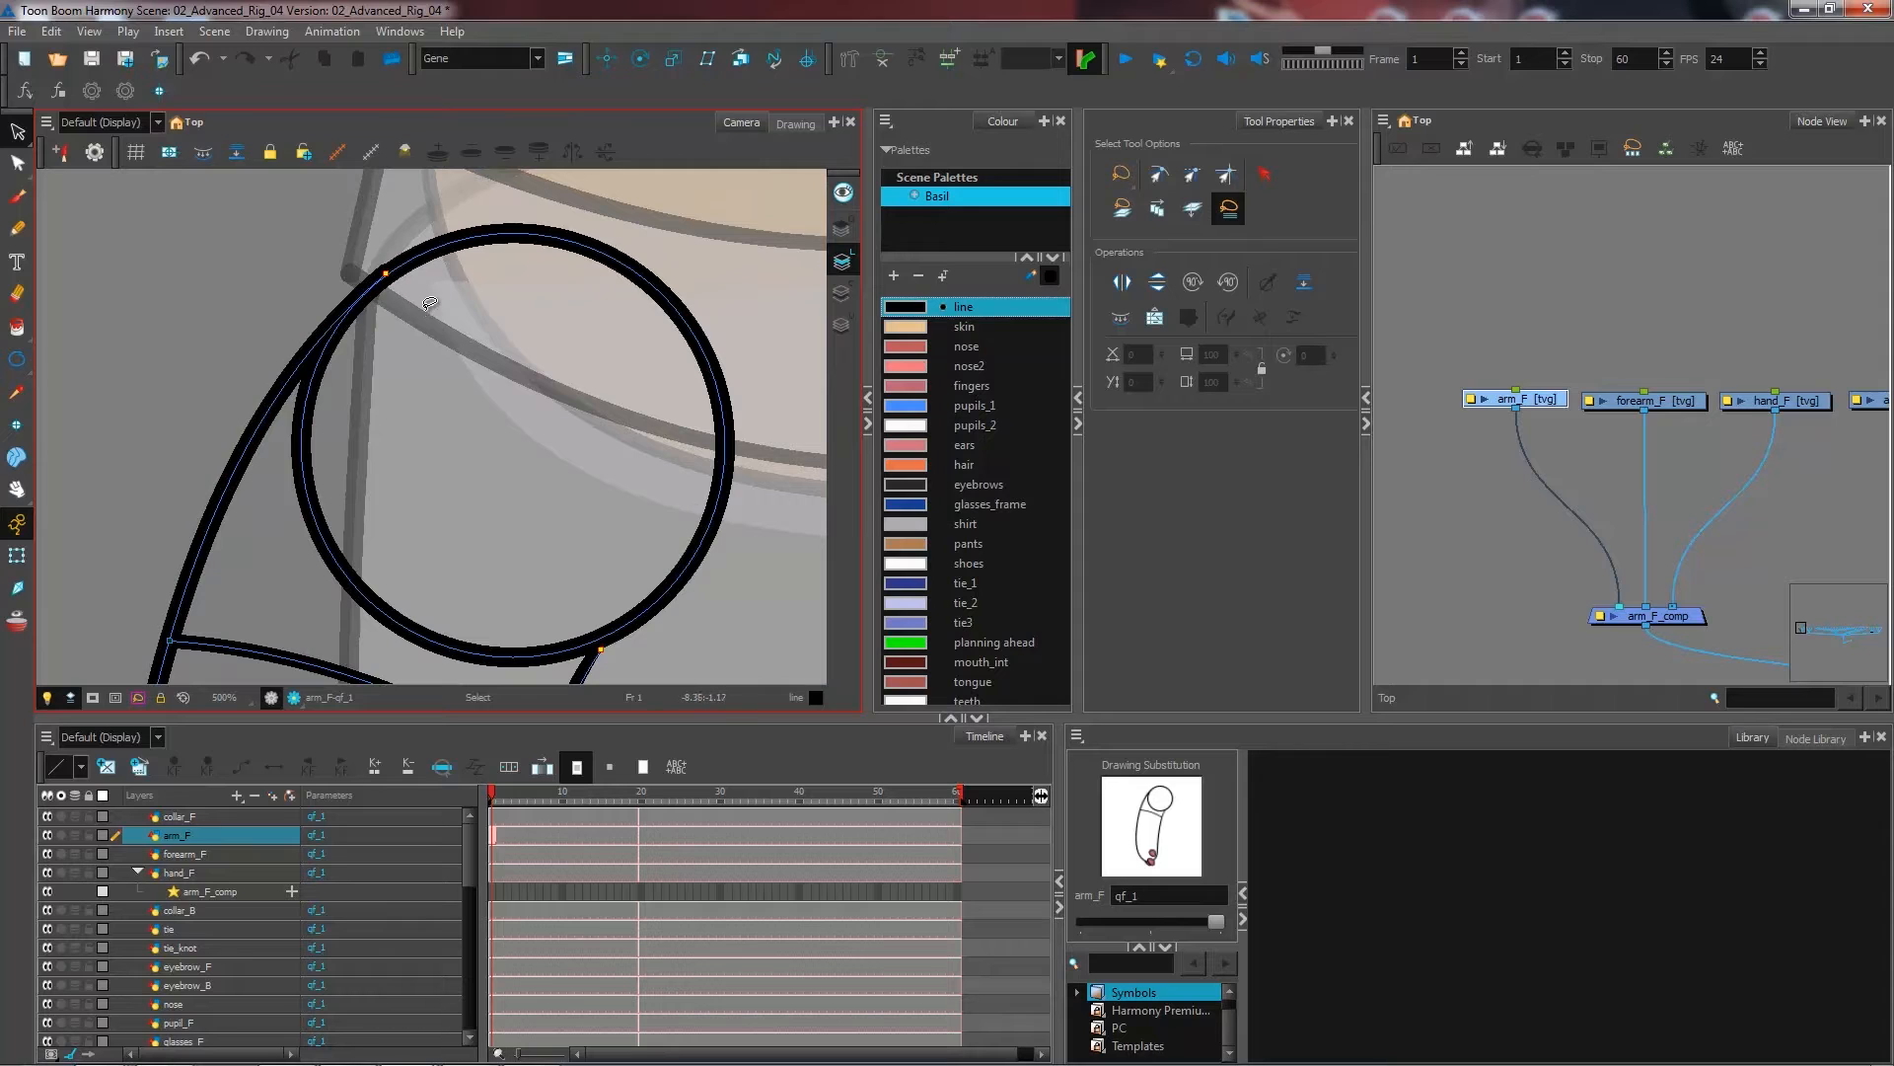
pyautogui.click(450, 255)
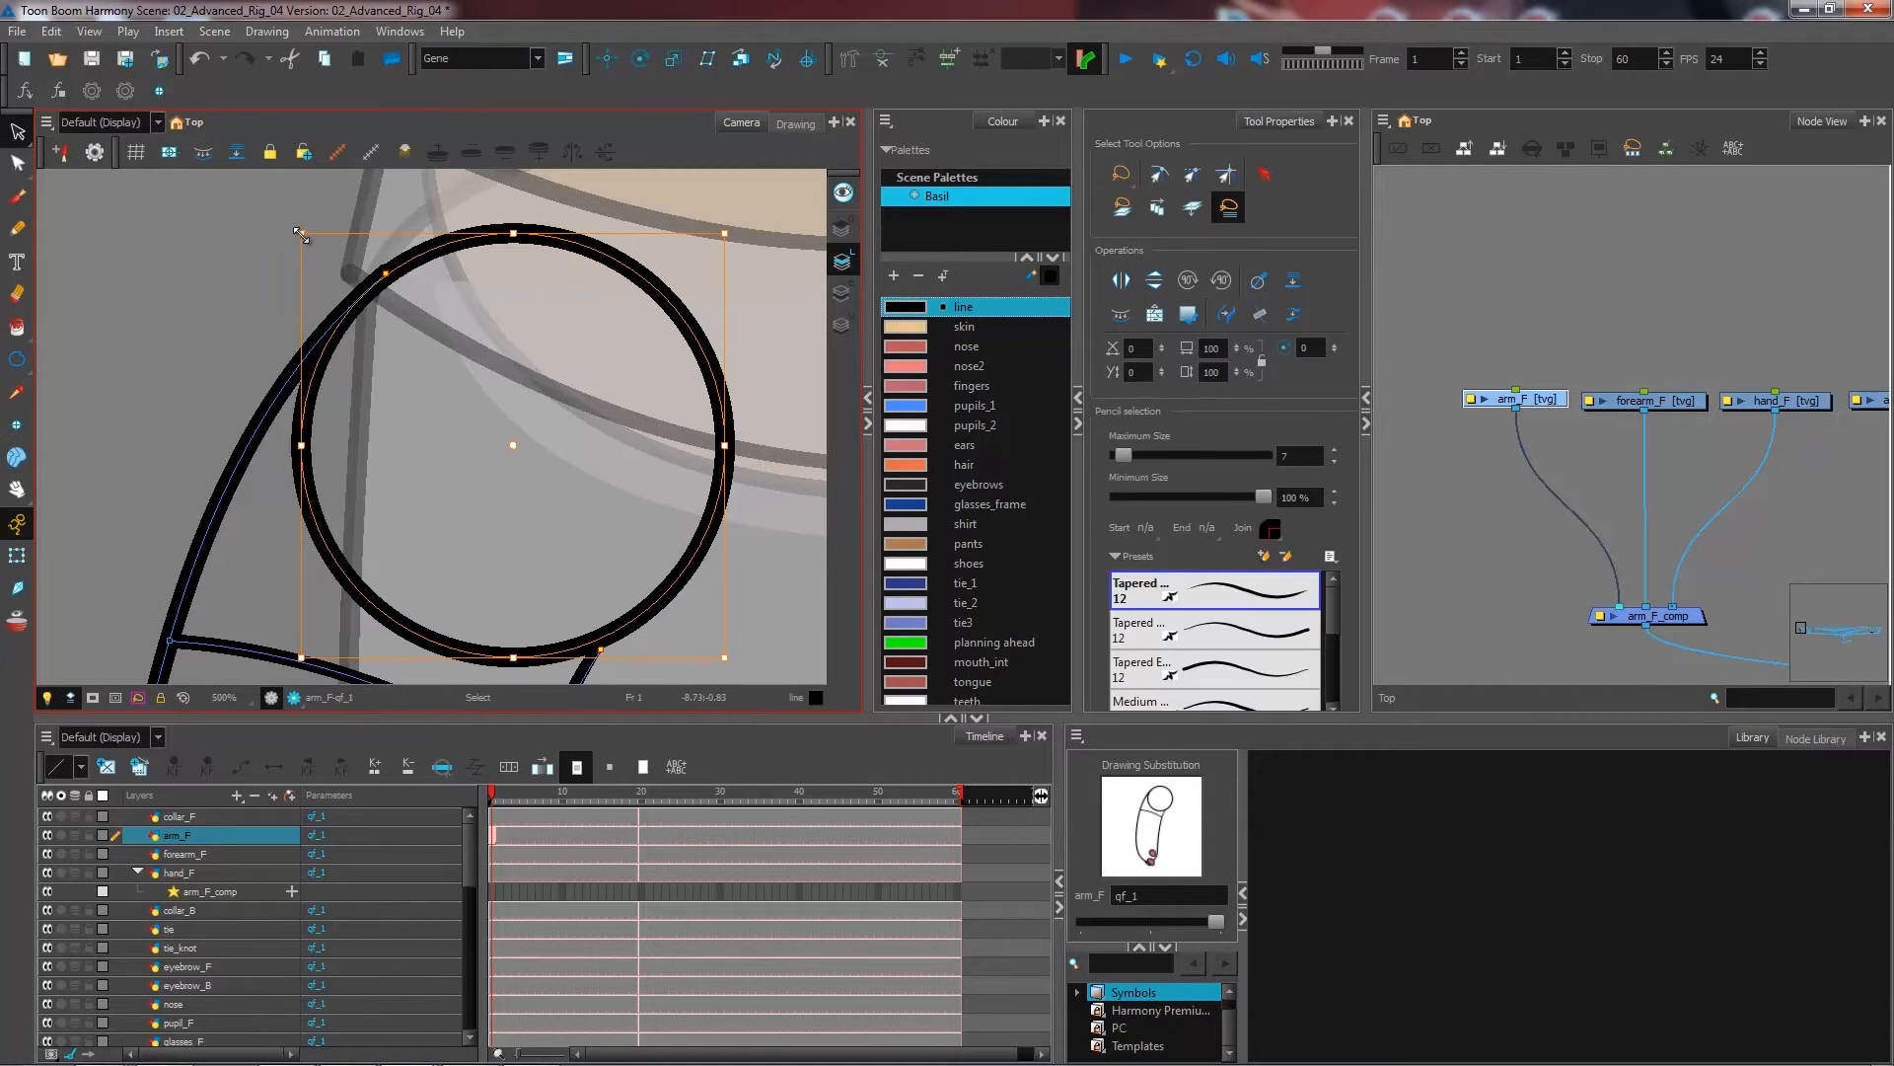
pyautogui.moveTo(299, 235); pyautogui.dragTo(300, 234)
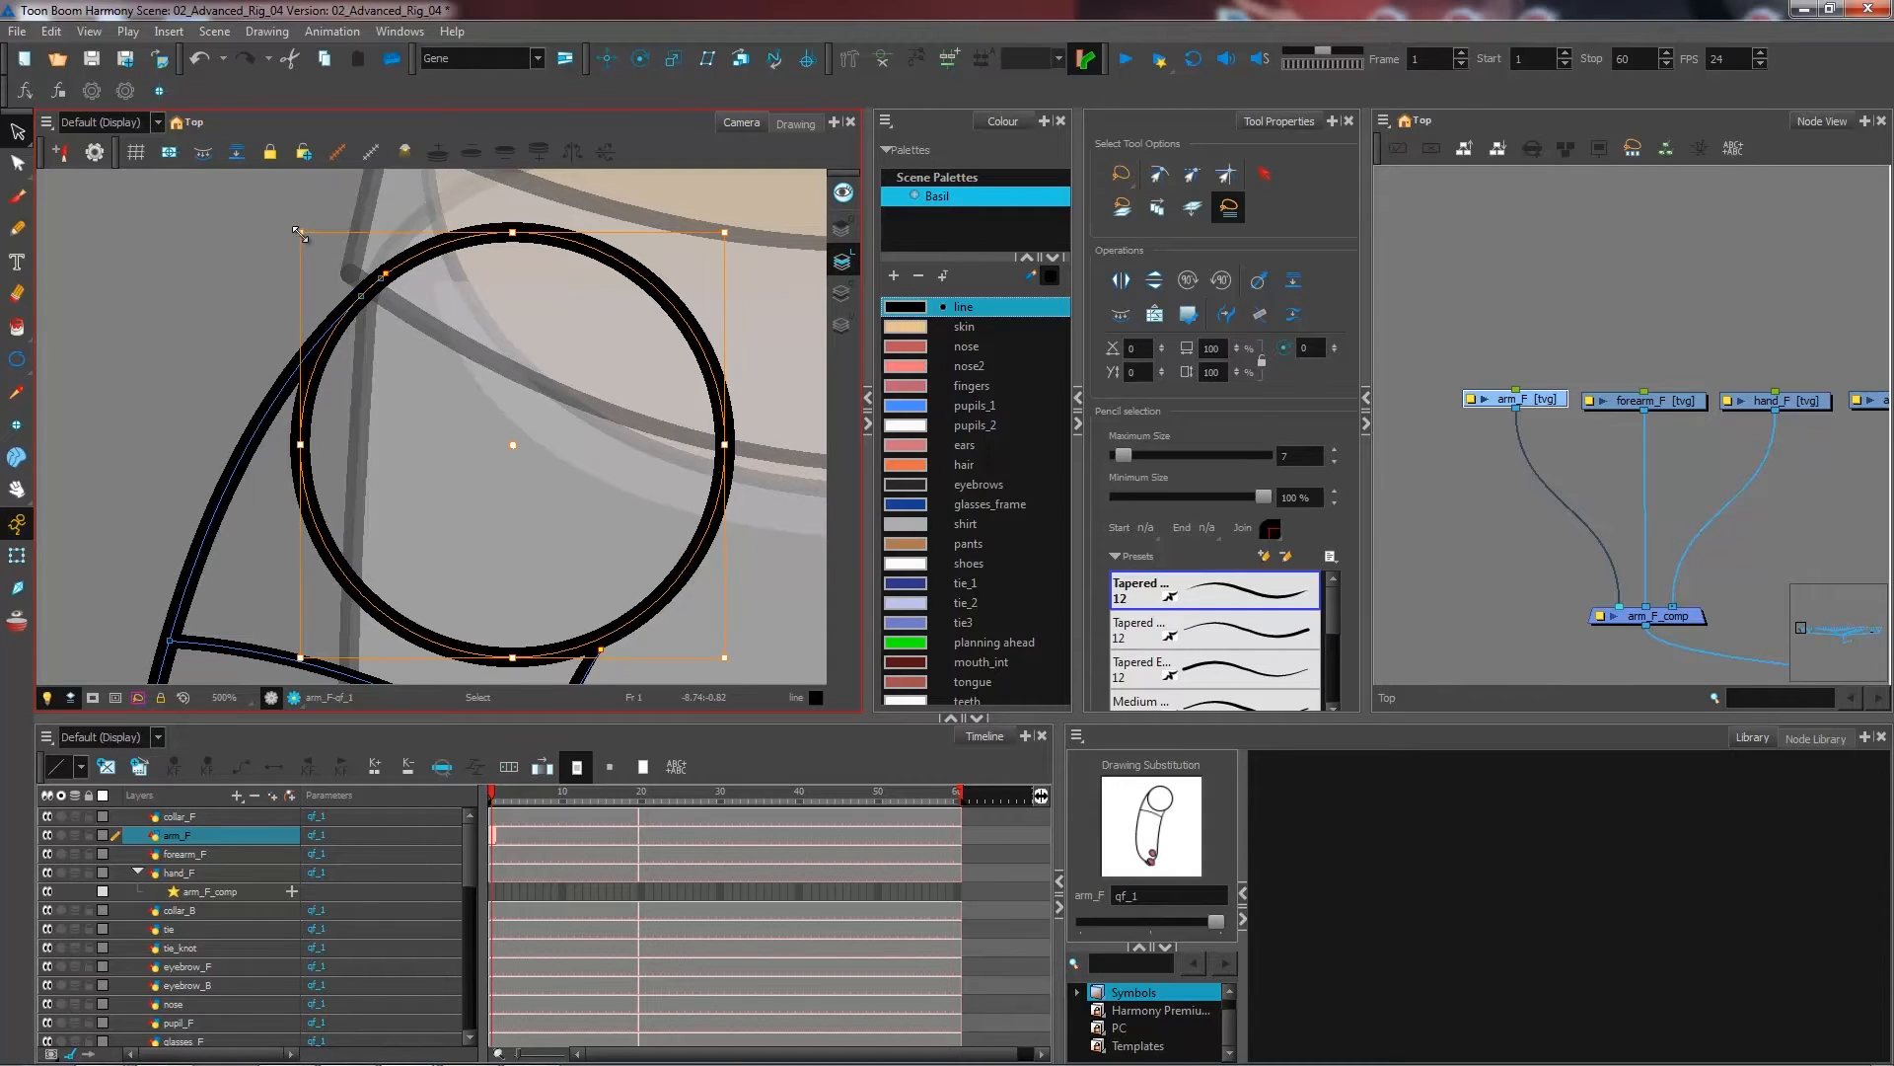
pyautogui.click(489, 361)
pyautogui.press('2')
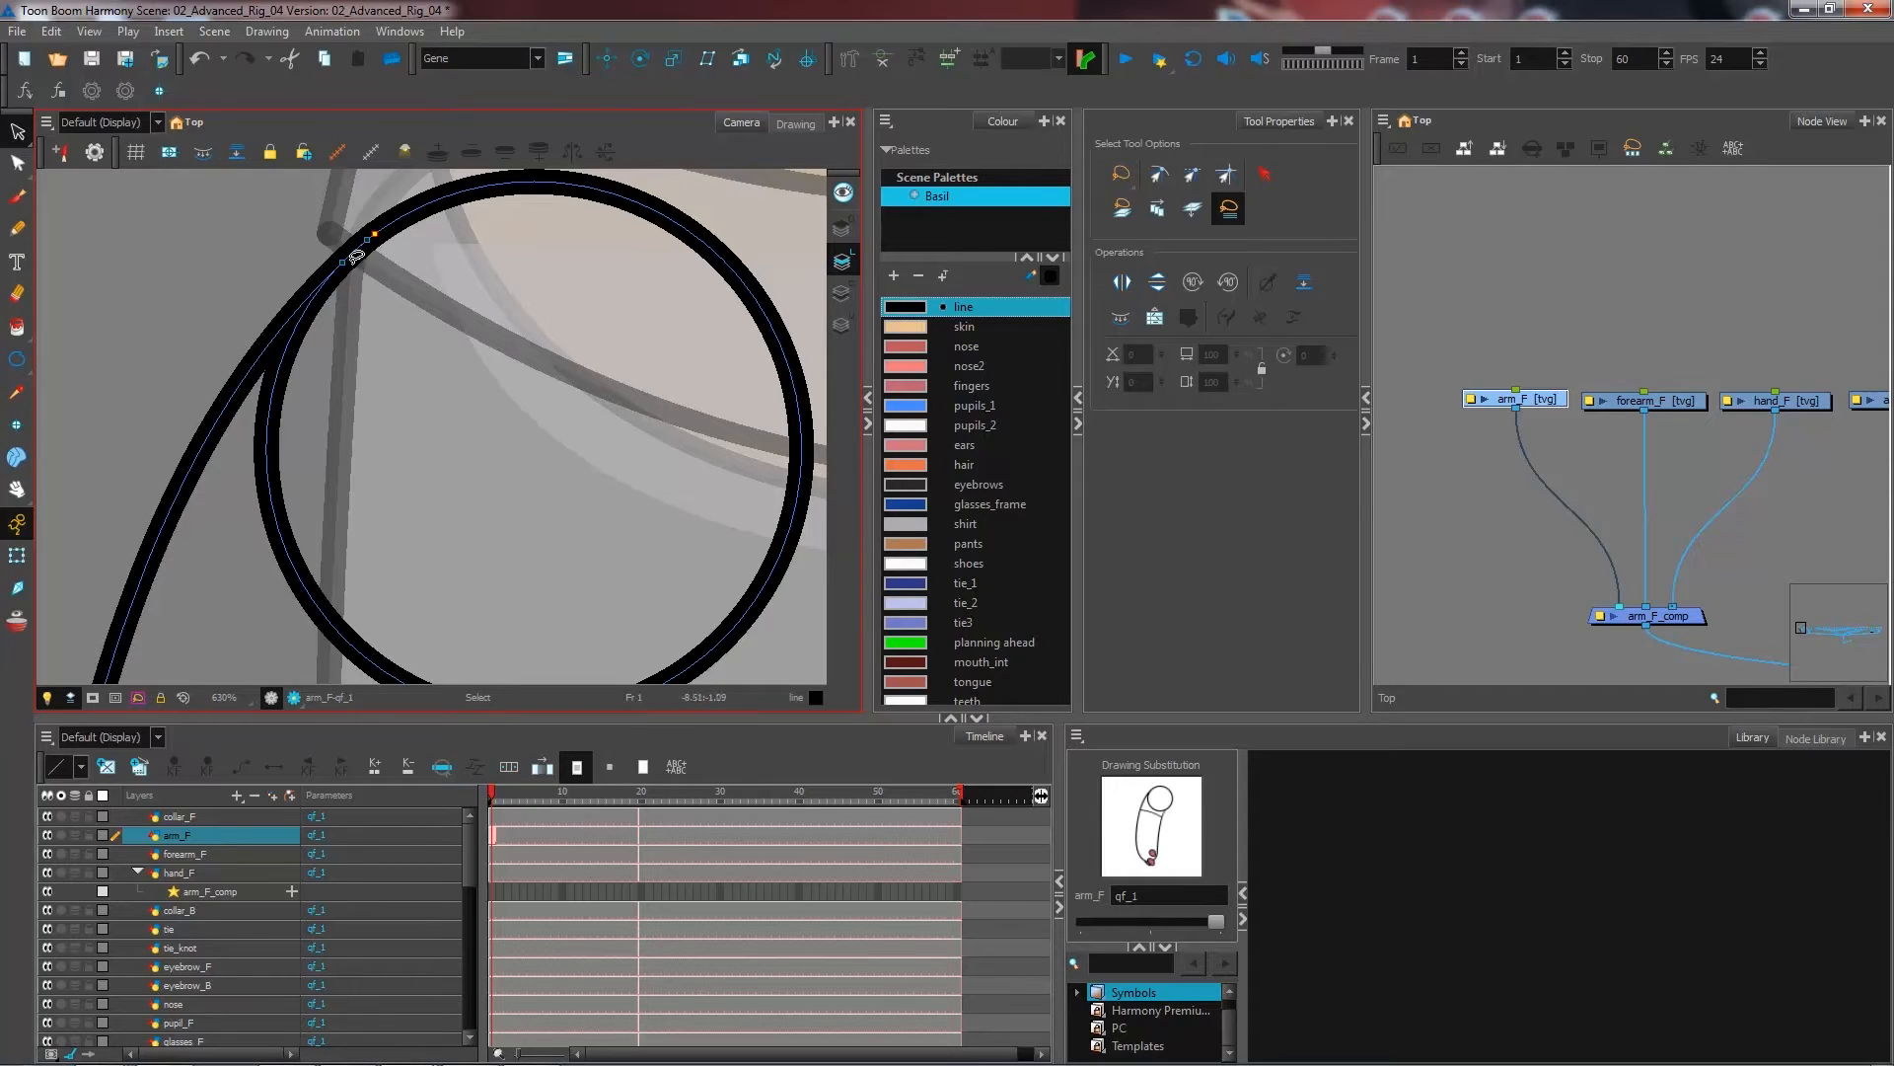
# - With the Contour Editor, move the upper end point of the inner sleeve line onto the shoulder circle's outline
pyautogui.moveTo(579, 516); pyautogui.dragTo(542, 461)
pyautogui.press('1')
pyautogui.moveTo(582, 599); pyautogui.dragTo(550, 511)
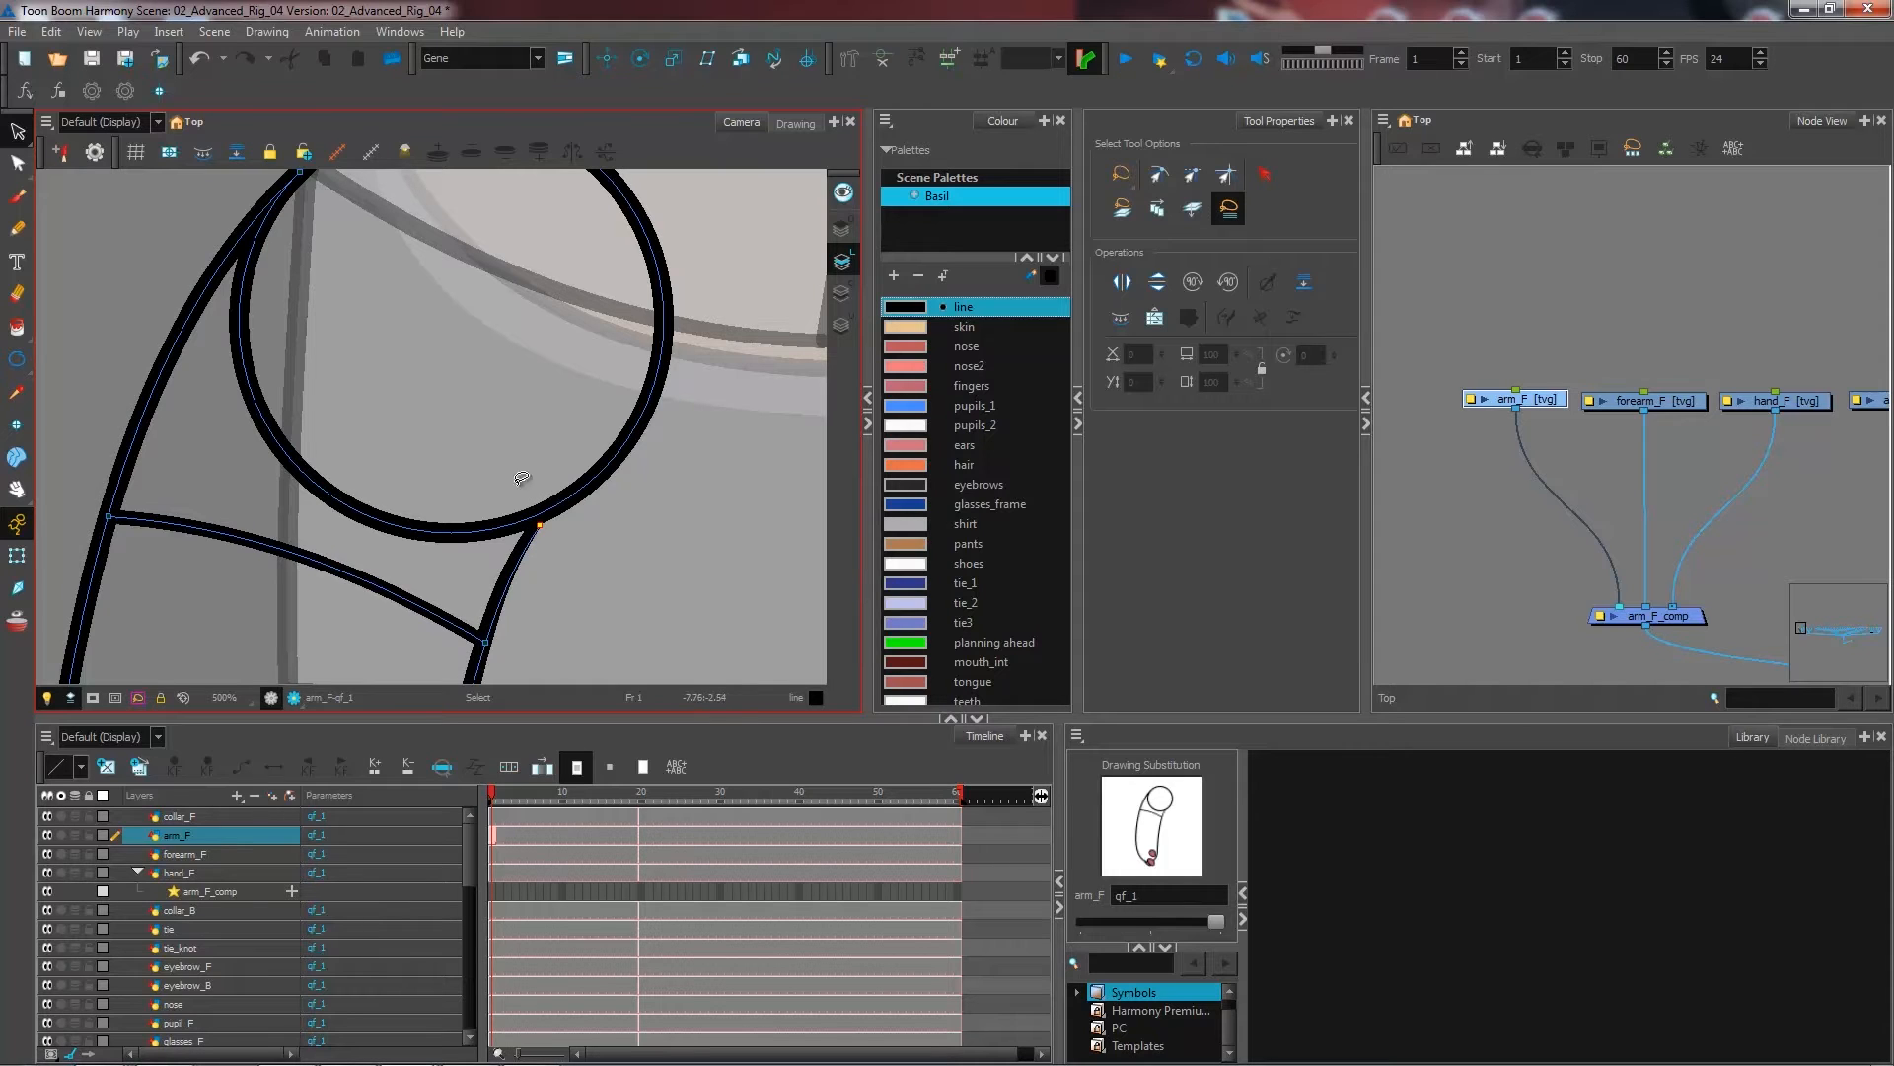
pyautogui.click(17, 163)
pyautogui.moveTo(521, 486); pyautogui.dragTo(482, 402)
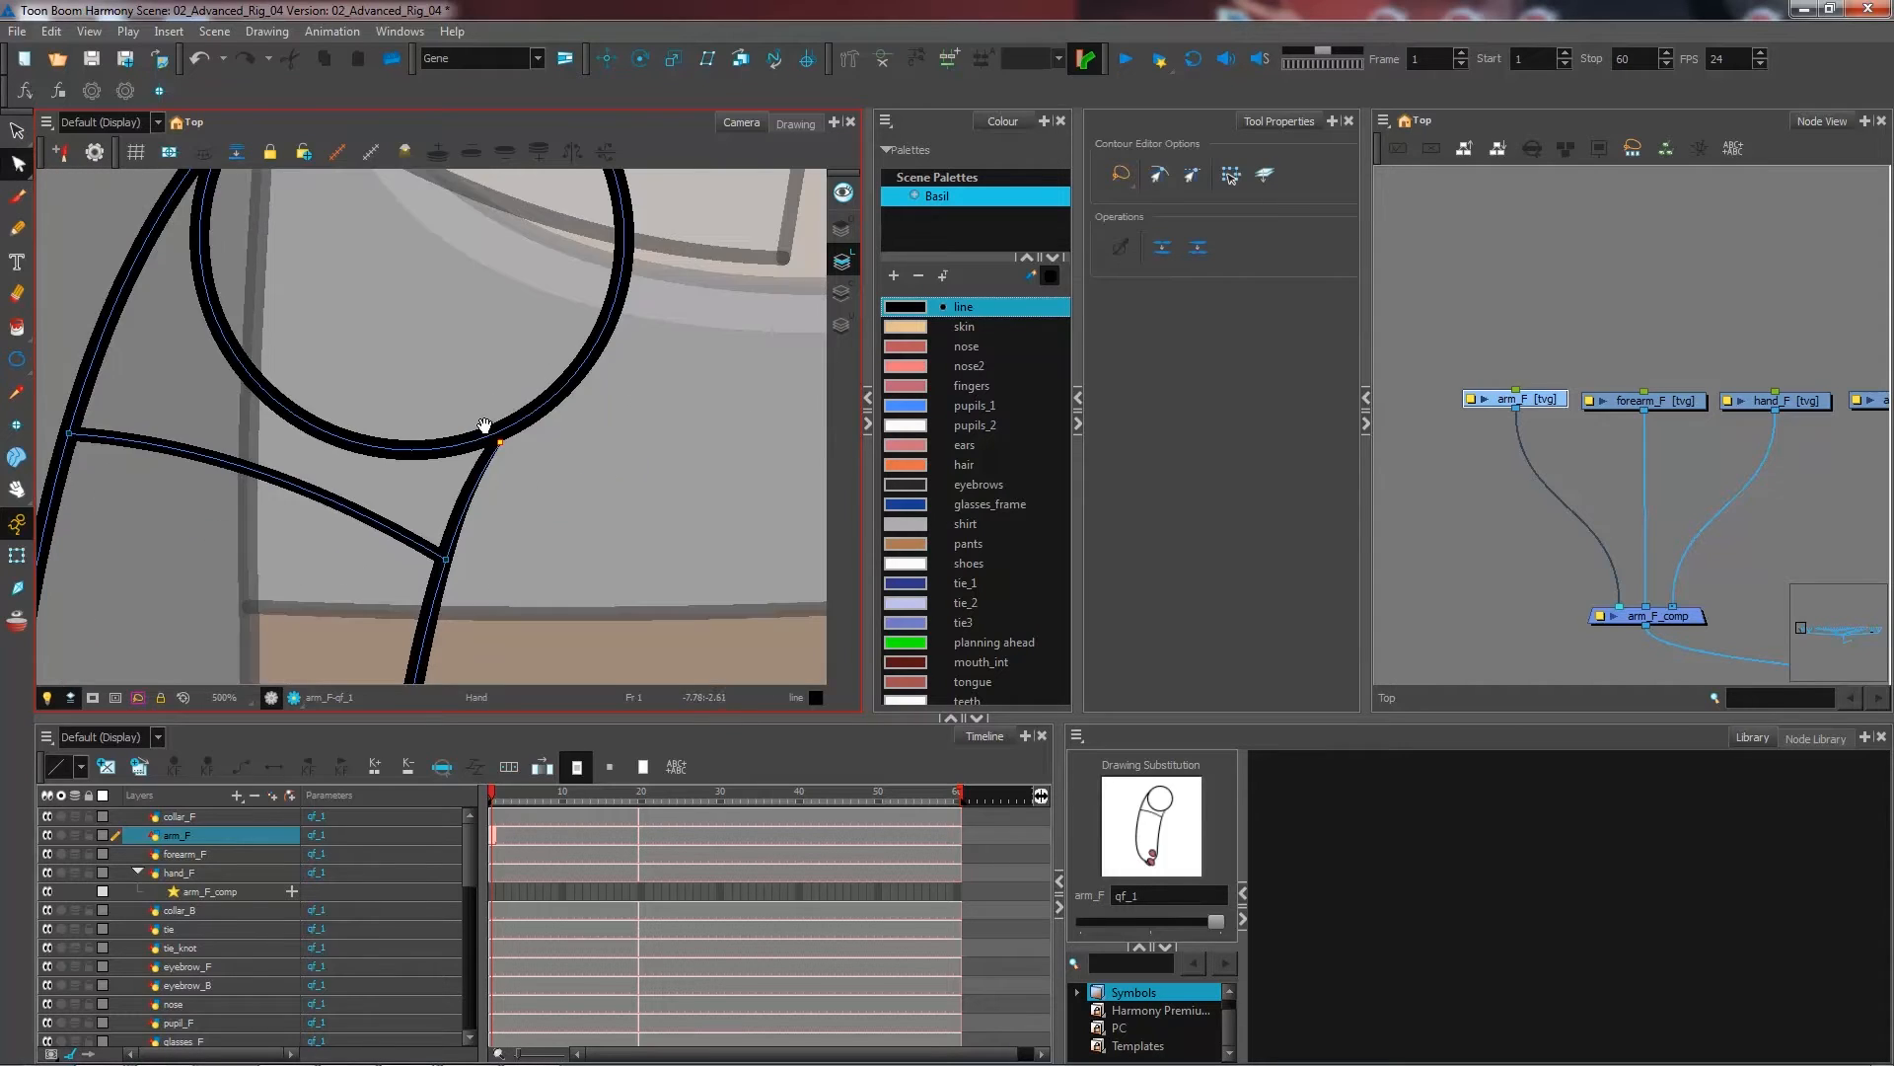
pyautogui.click(488, 472)
pyautogui.moveTo(506, 429)
pyautogui.mouseDown()
pyautogui.moveTo(473, 463)
pyautogui.moveTo(515, 424)
pyautogui.moveTo(501, 435)
pyautogui.mouseUp()
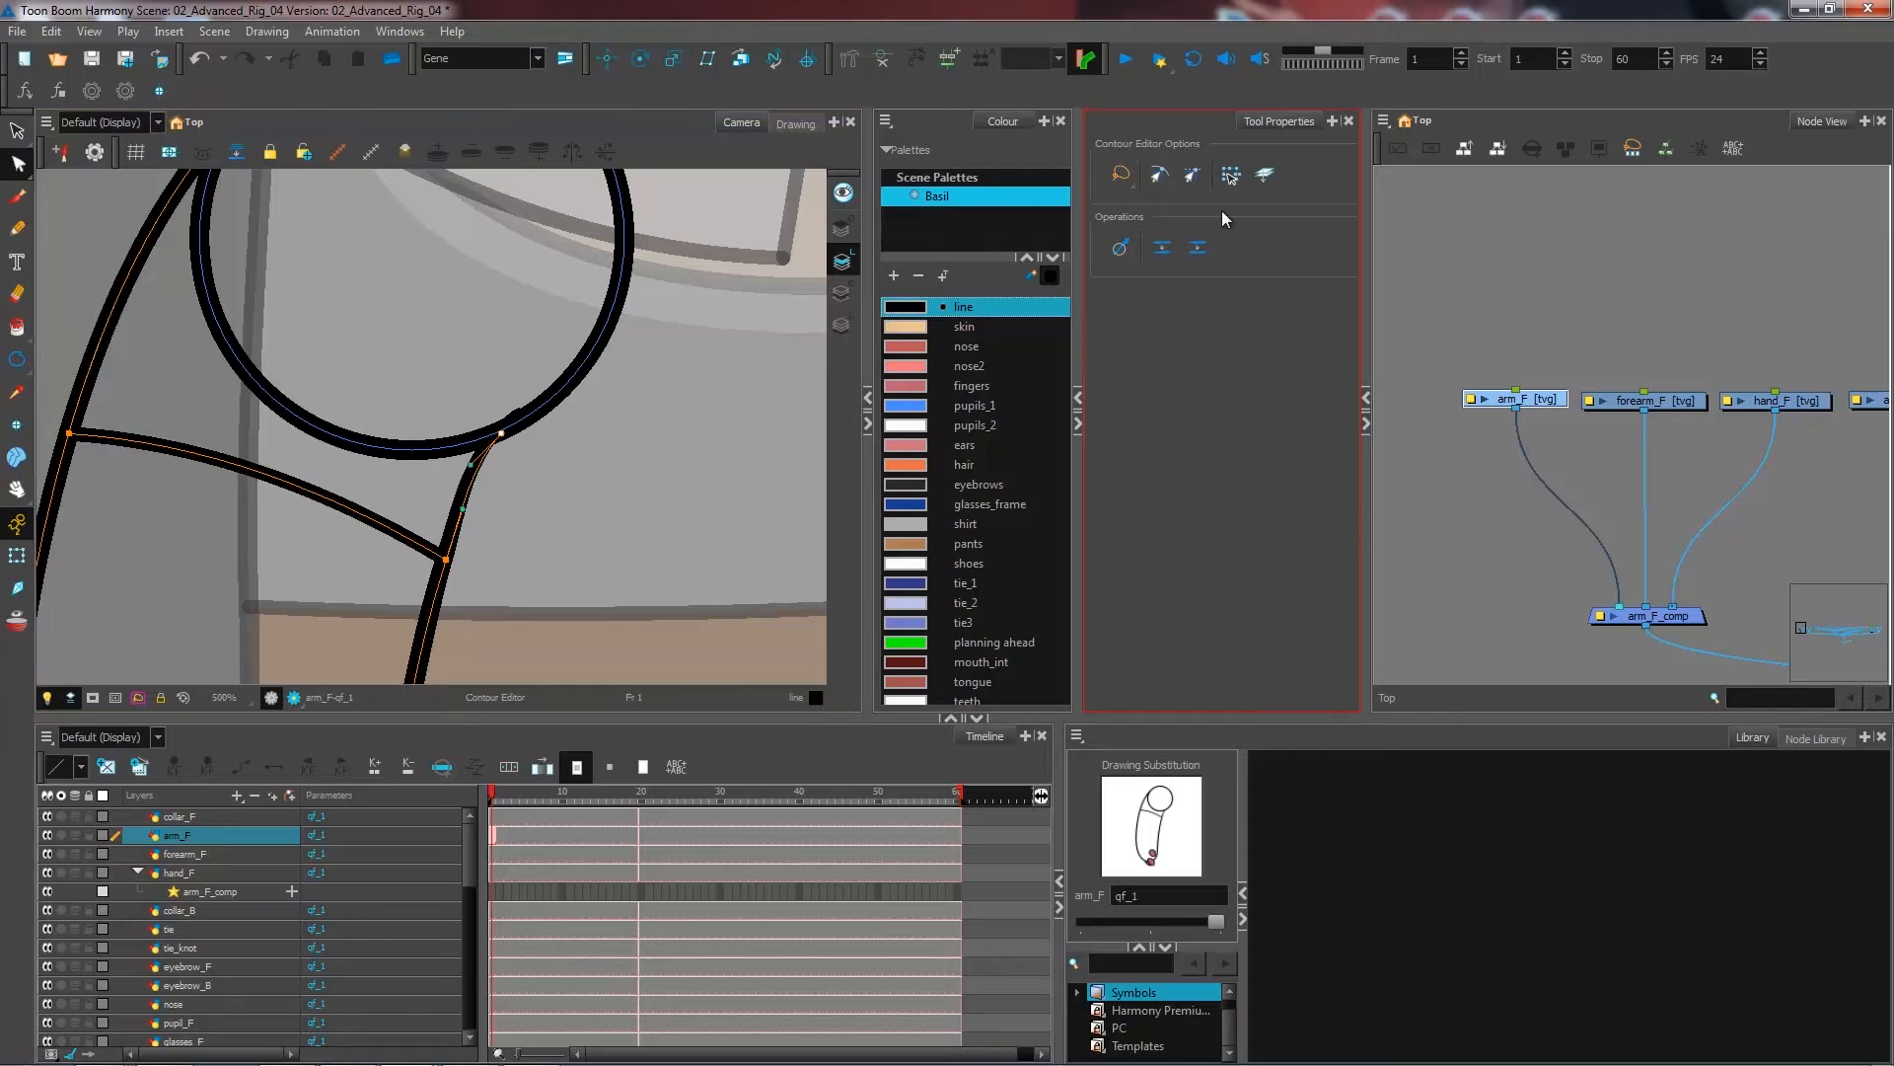
# - Turn on Snap to Contour, attach the inner sleeve line's end point to the shoulder circle's centreline and adjust its curve handle
pyautogui.click(1152, 180)
pyautogui.scroll(1, 426, 419)
pyautogui.moveTo(519, 437); pyautogui.dragTo(534, 430)
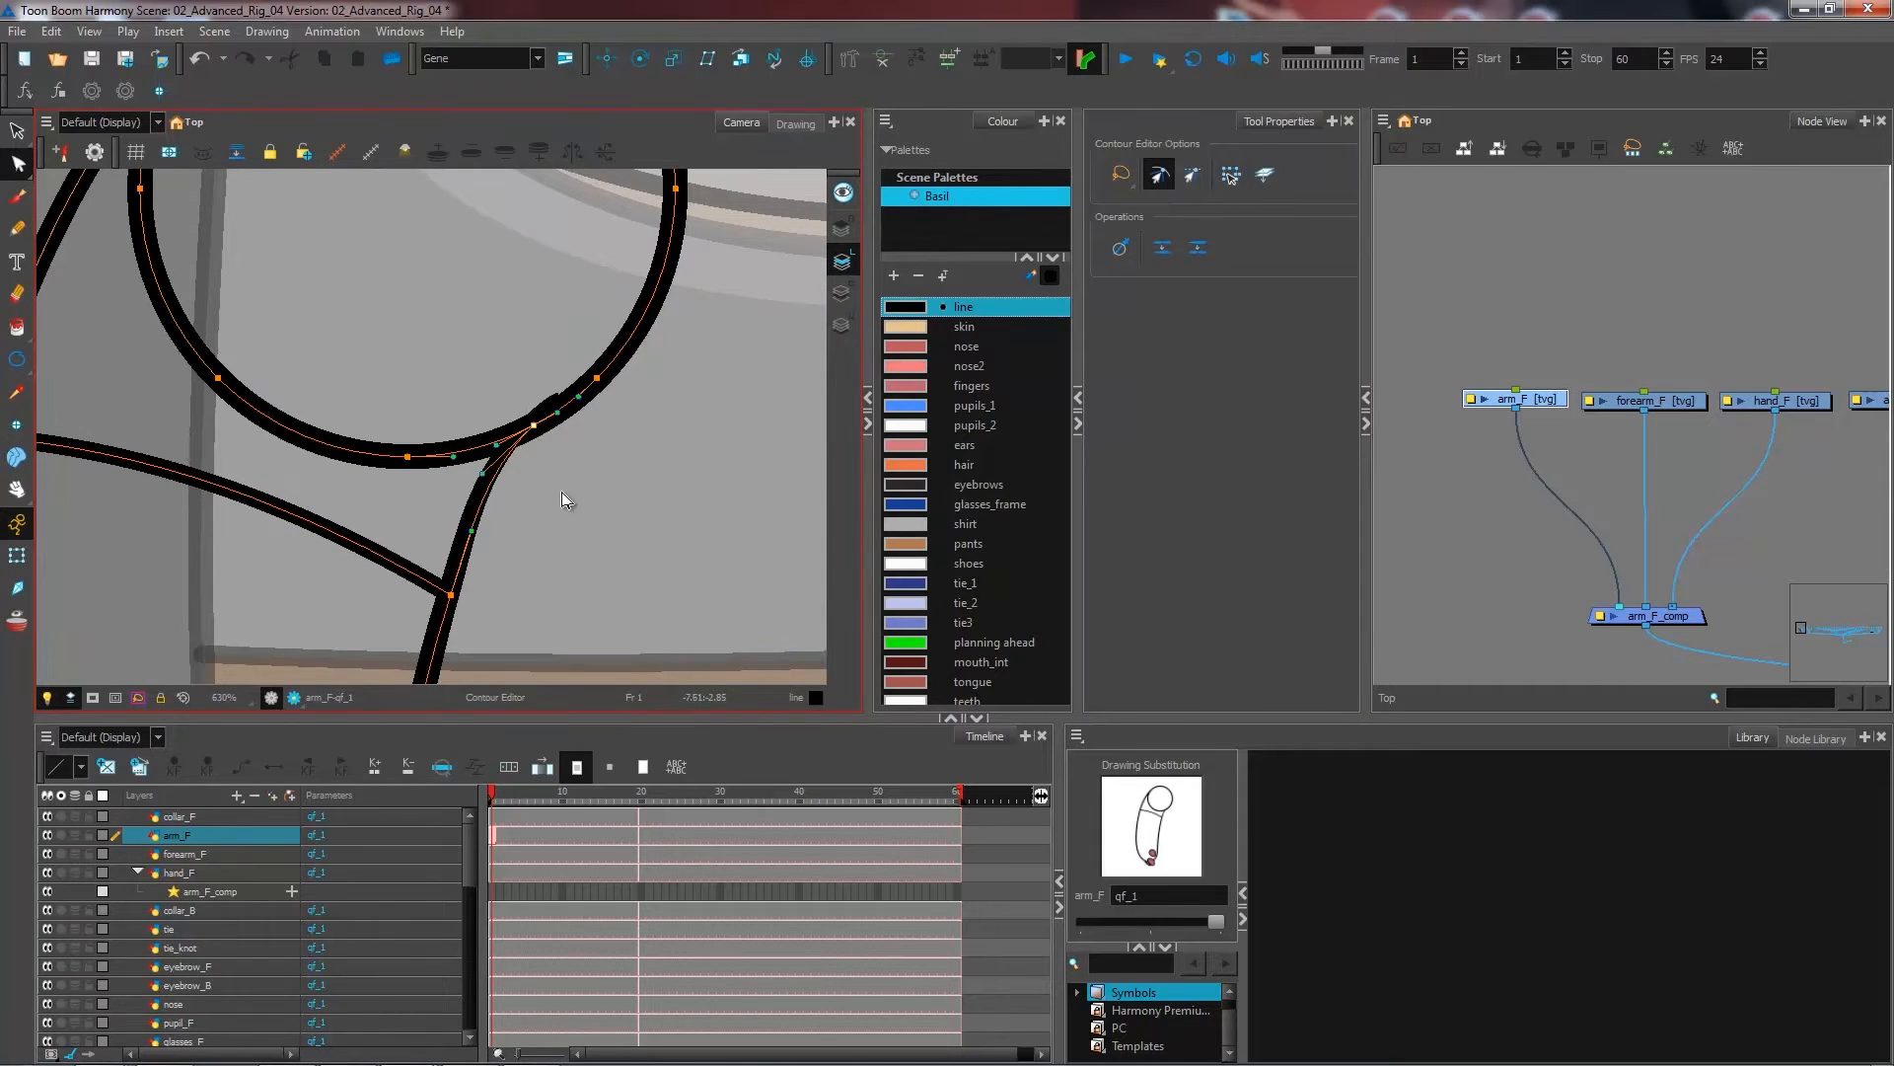
pyautogui.moveTo(481, 474); pyautogui.dragTo(497, 471)
pyautogui.click(549, 486)
# - With the Pencil Editor, give the inner sleeve line a round start tip where it meets the shoulder circle
pyautogui.moveTo(17, 162); pyautogui.dragTo(79, 223)
pyautogui.click(515, 449)
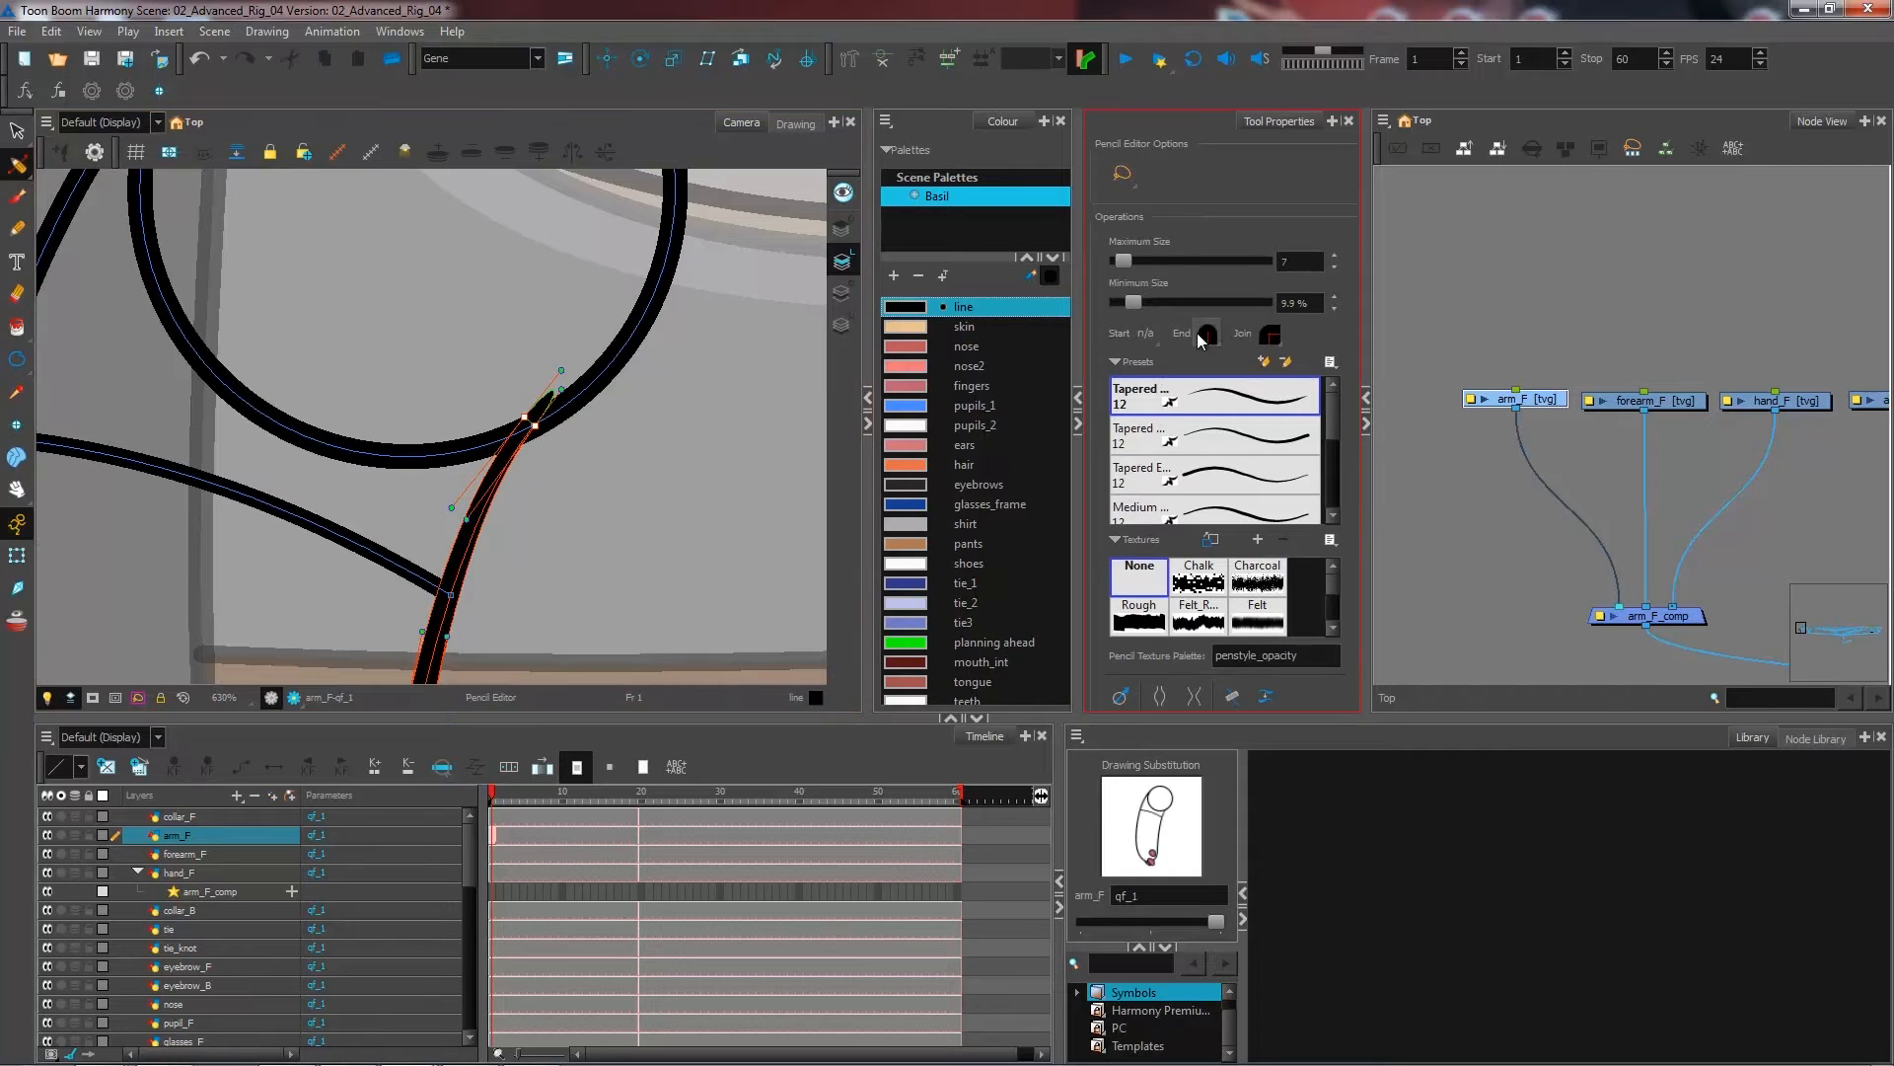
pyautogui.click(1146, 336)
pyautogui.click(1149, 372)
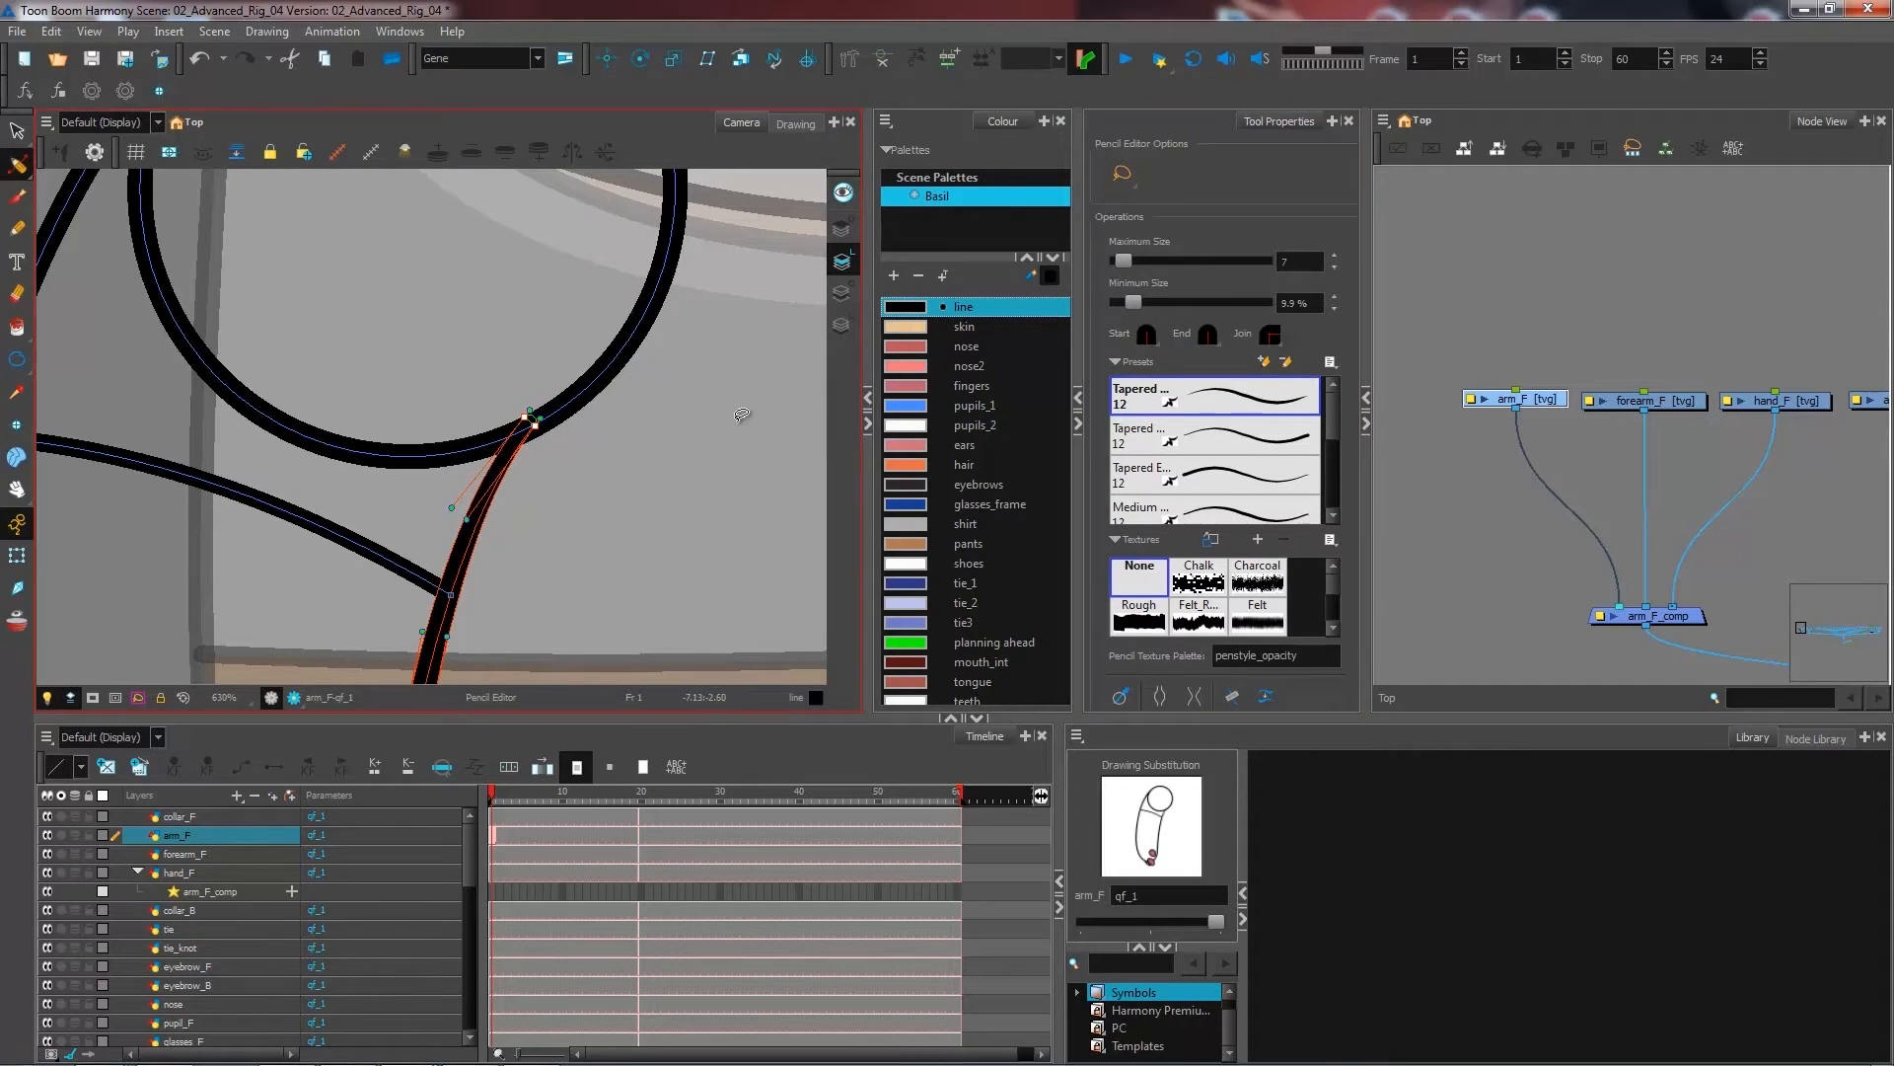
pyautogui.click(616, 481)
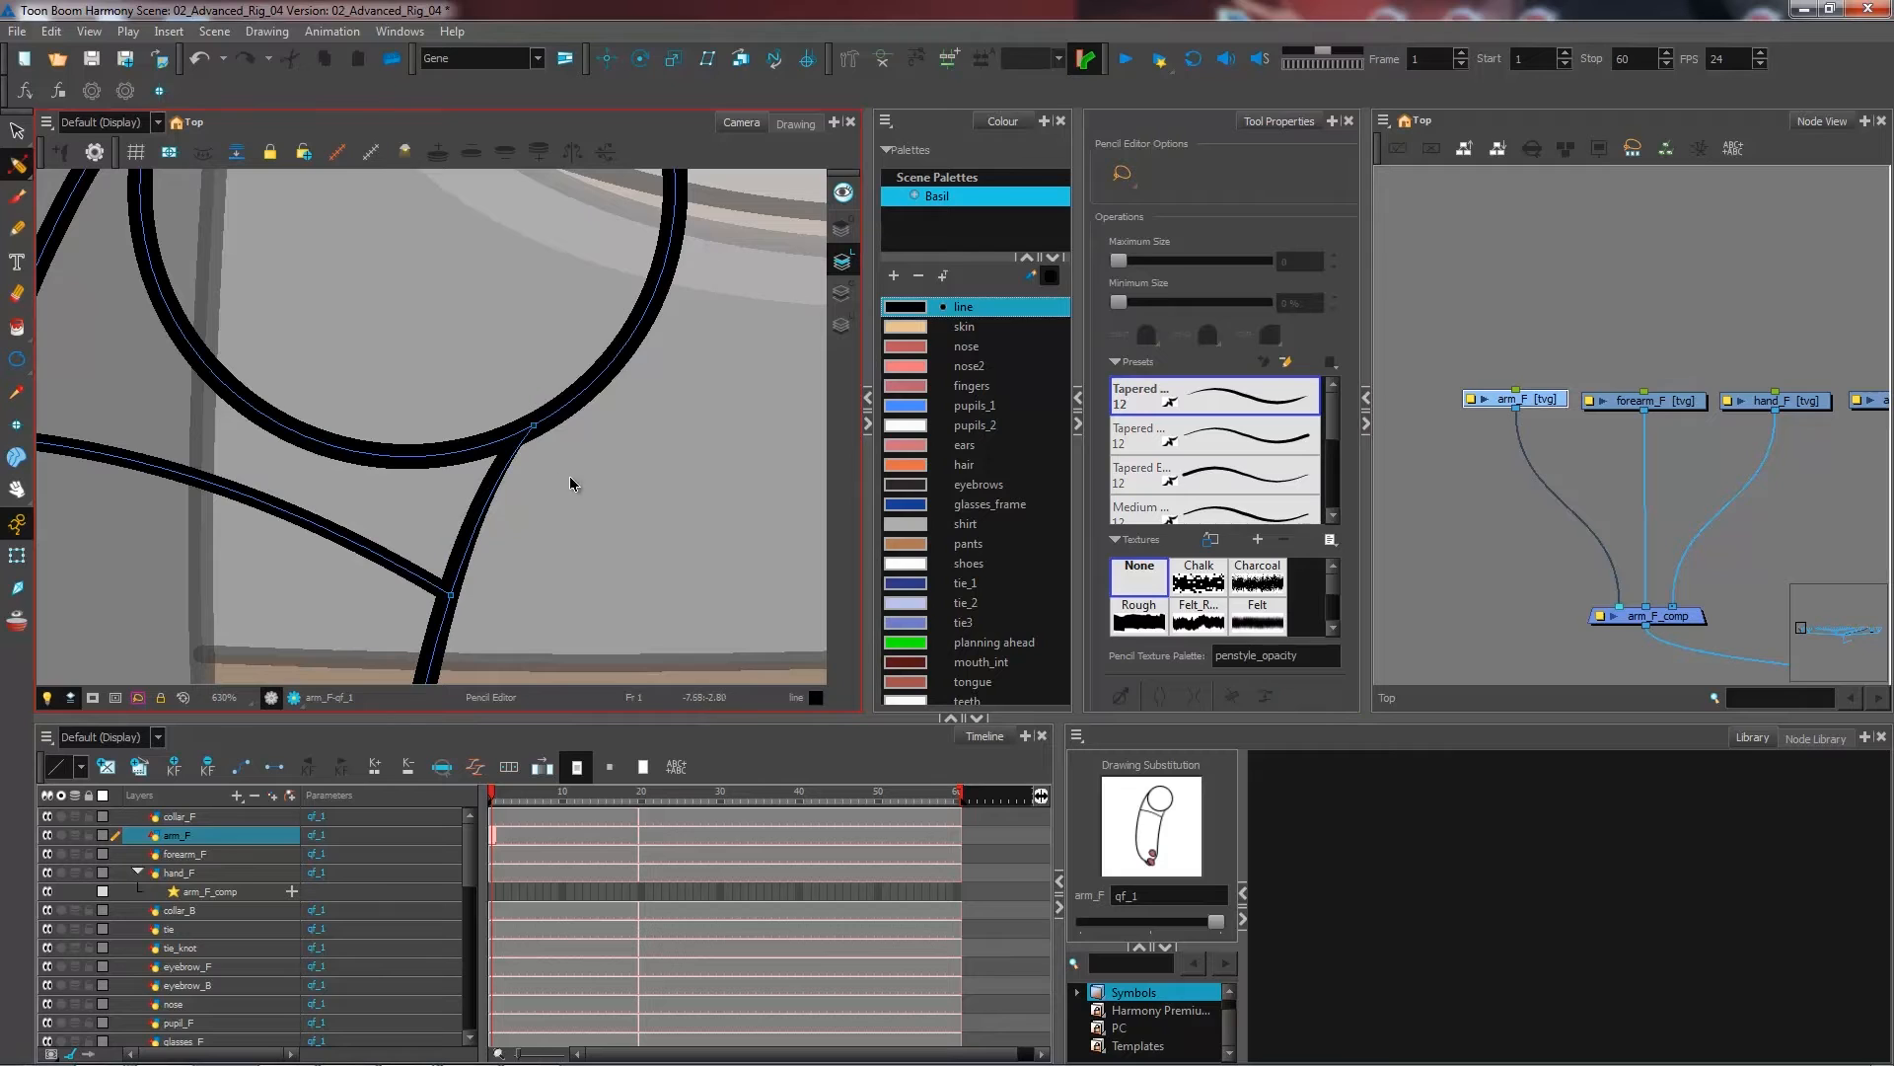
# - Draw a second circle with the Ellipse tool across the outer arm outline below the shoulder, slightly smaller than the shoulder circle
pyautogui.press('2')
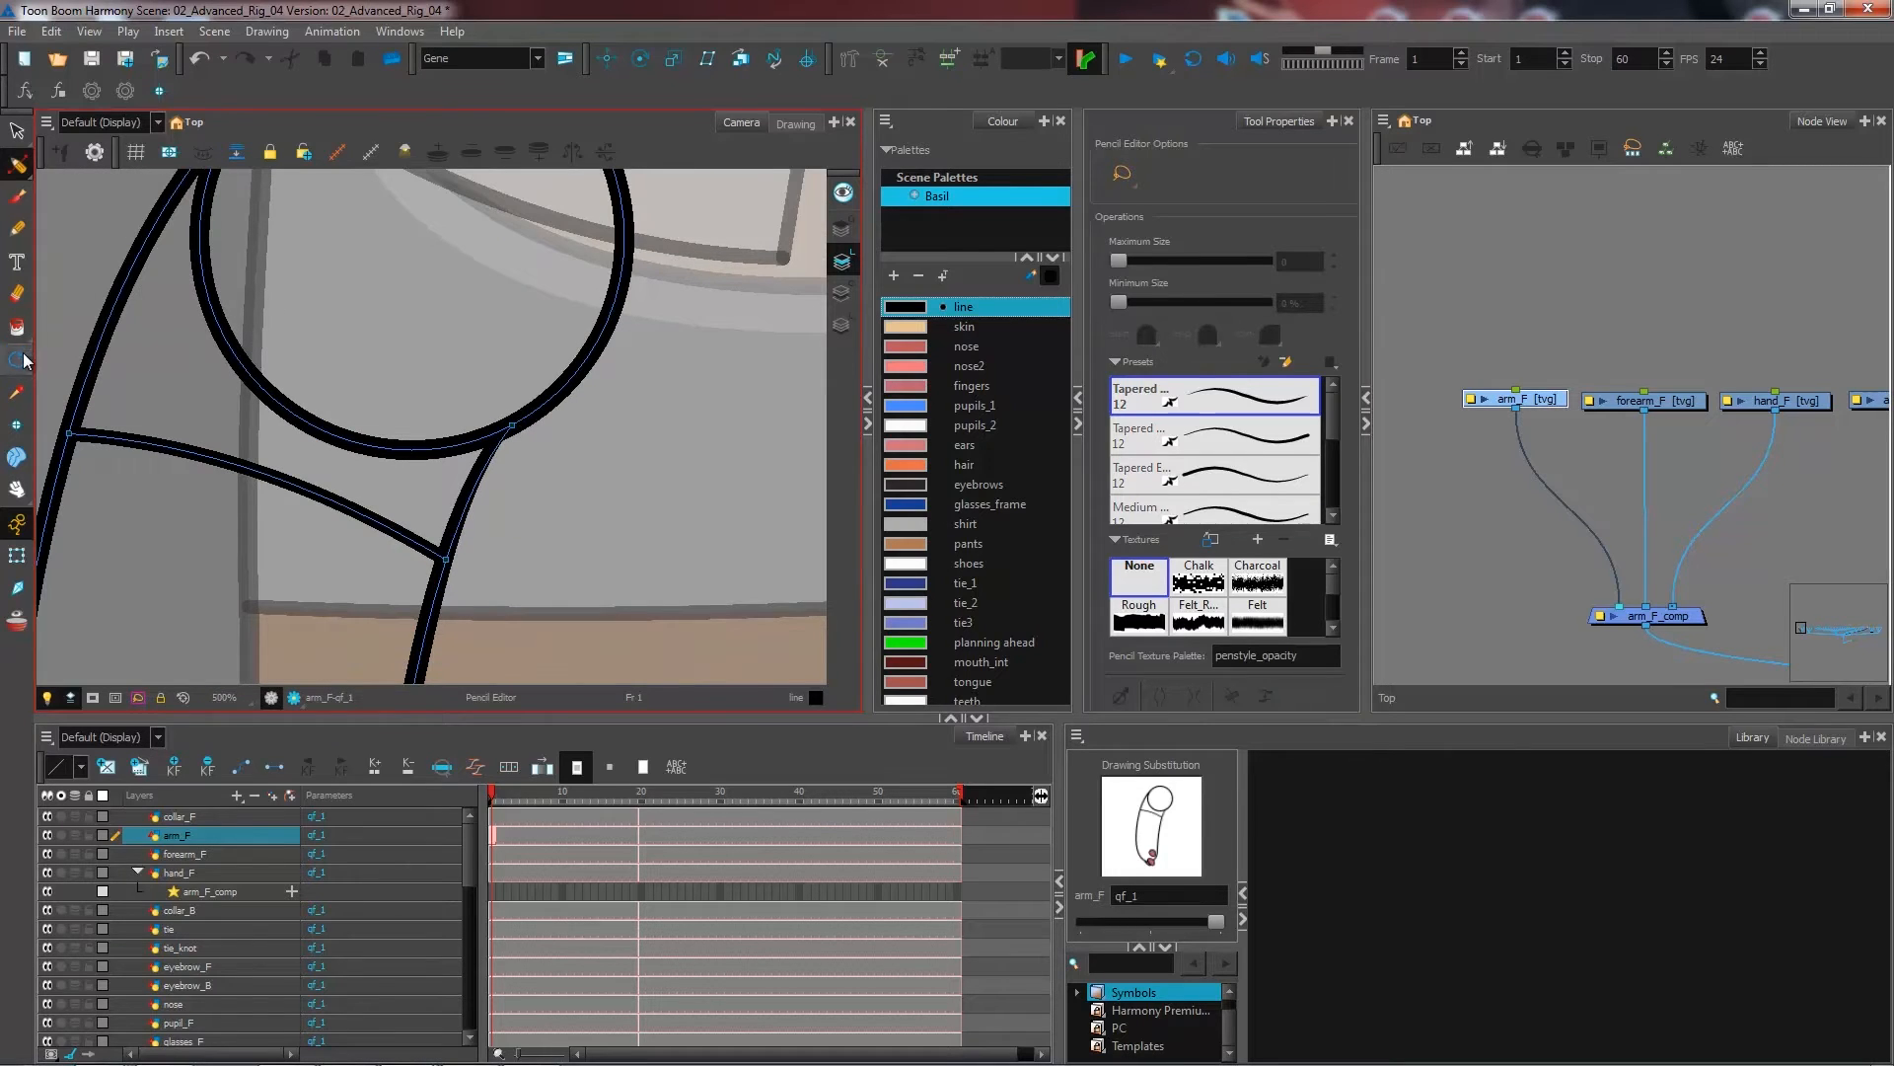
pyautogui.click(17, 359)
pyautogui.press('2')
pyautogui.press('2')
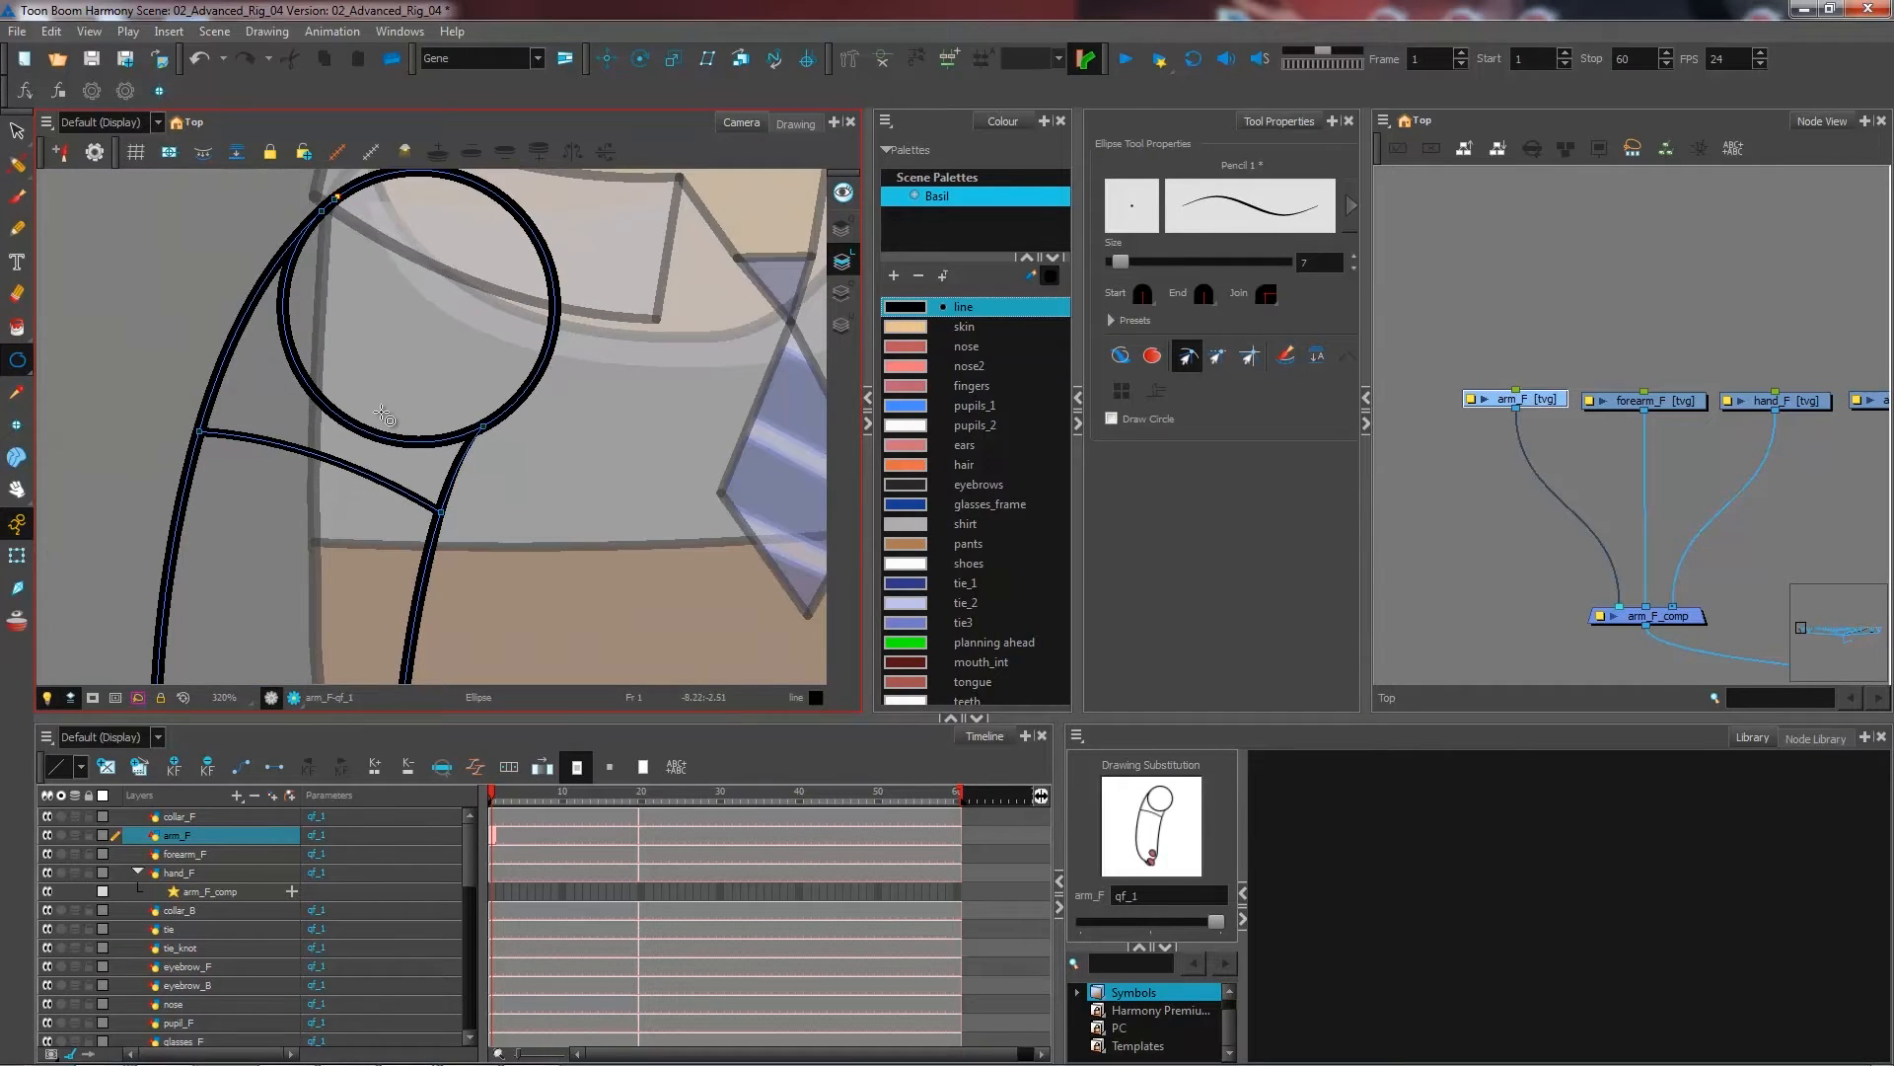
pyautogui.moveTo(383, 415); pyautogui.dragTo(234, 651)
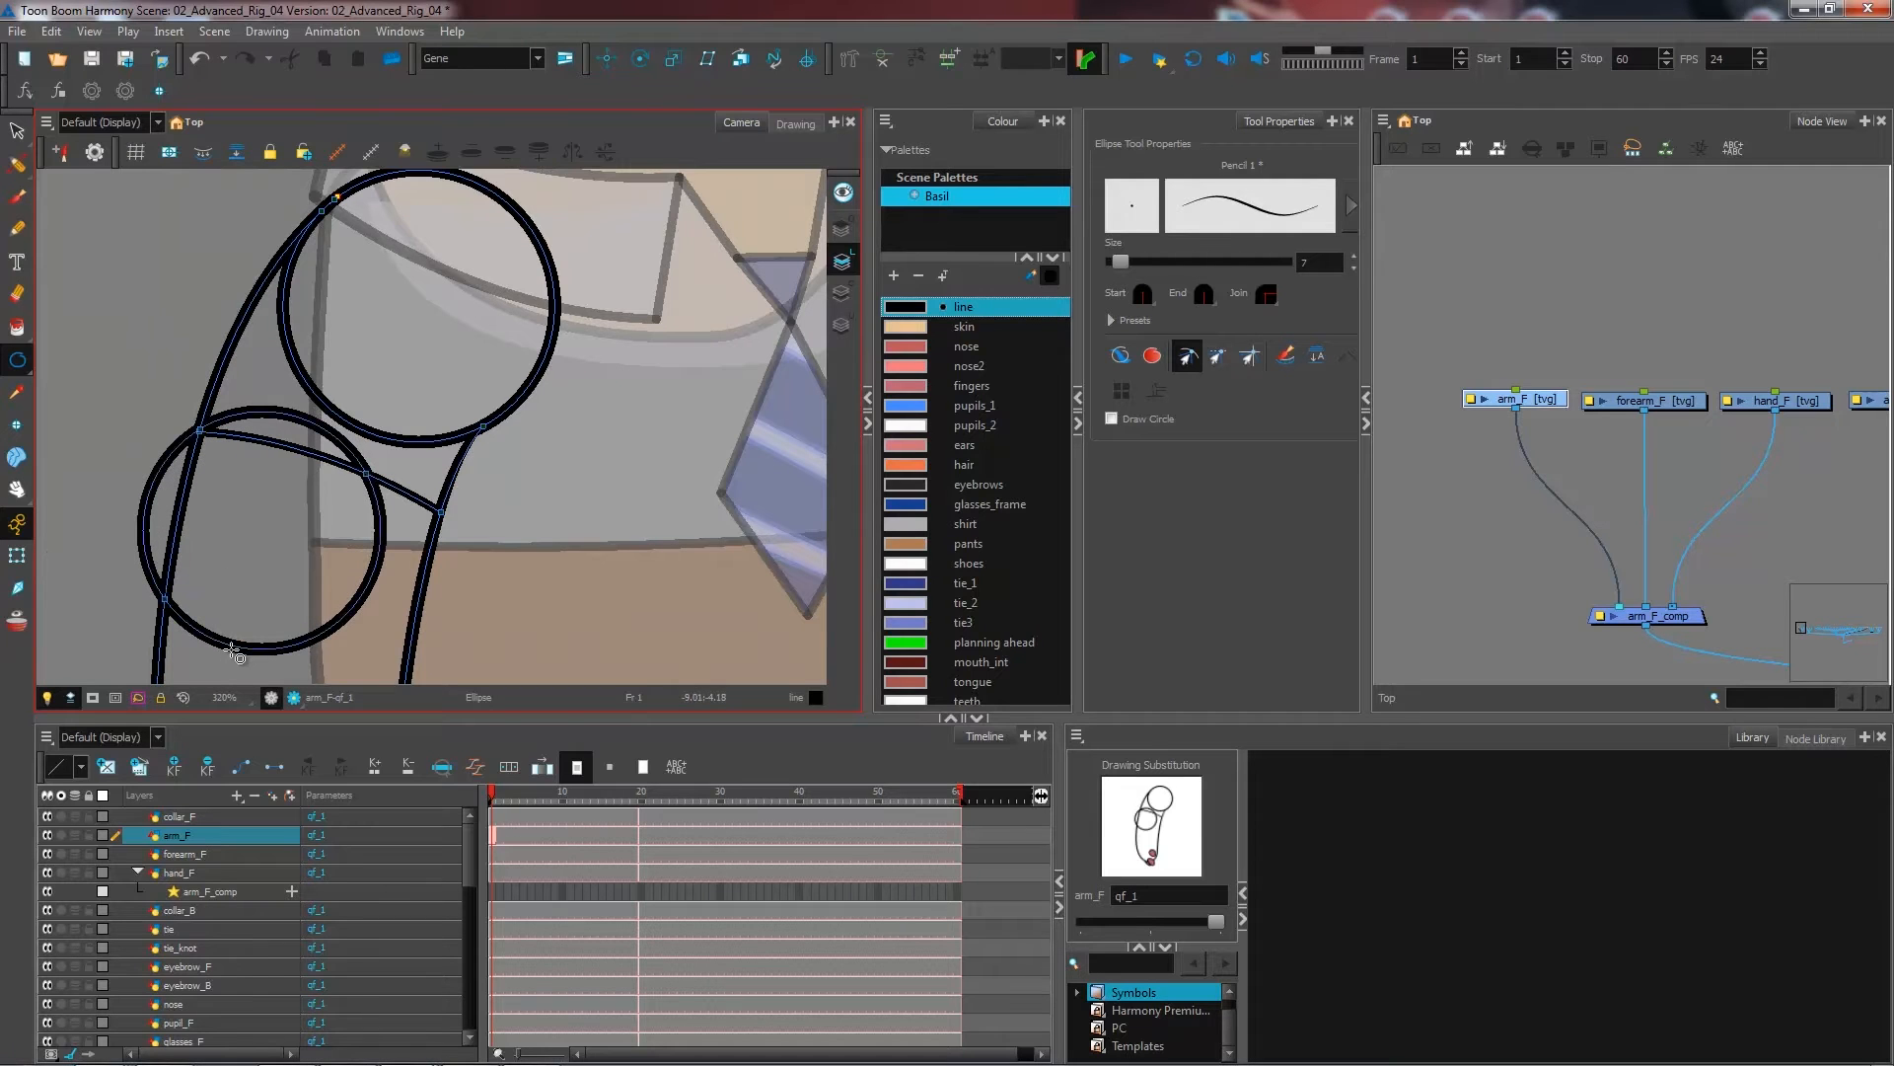
# - Move the second circle between the arm outlines just below the sleeve edge and enlarge it to nearly span the arm's width
pyautogui.click(16, 130)
pyautogui.press('1')
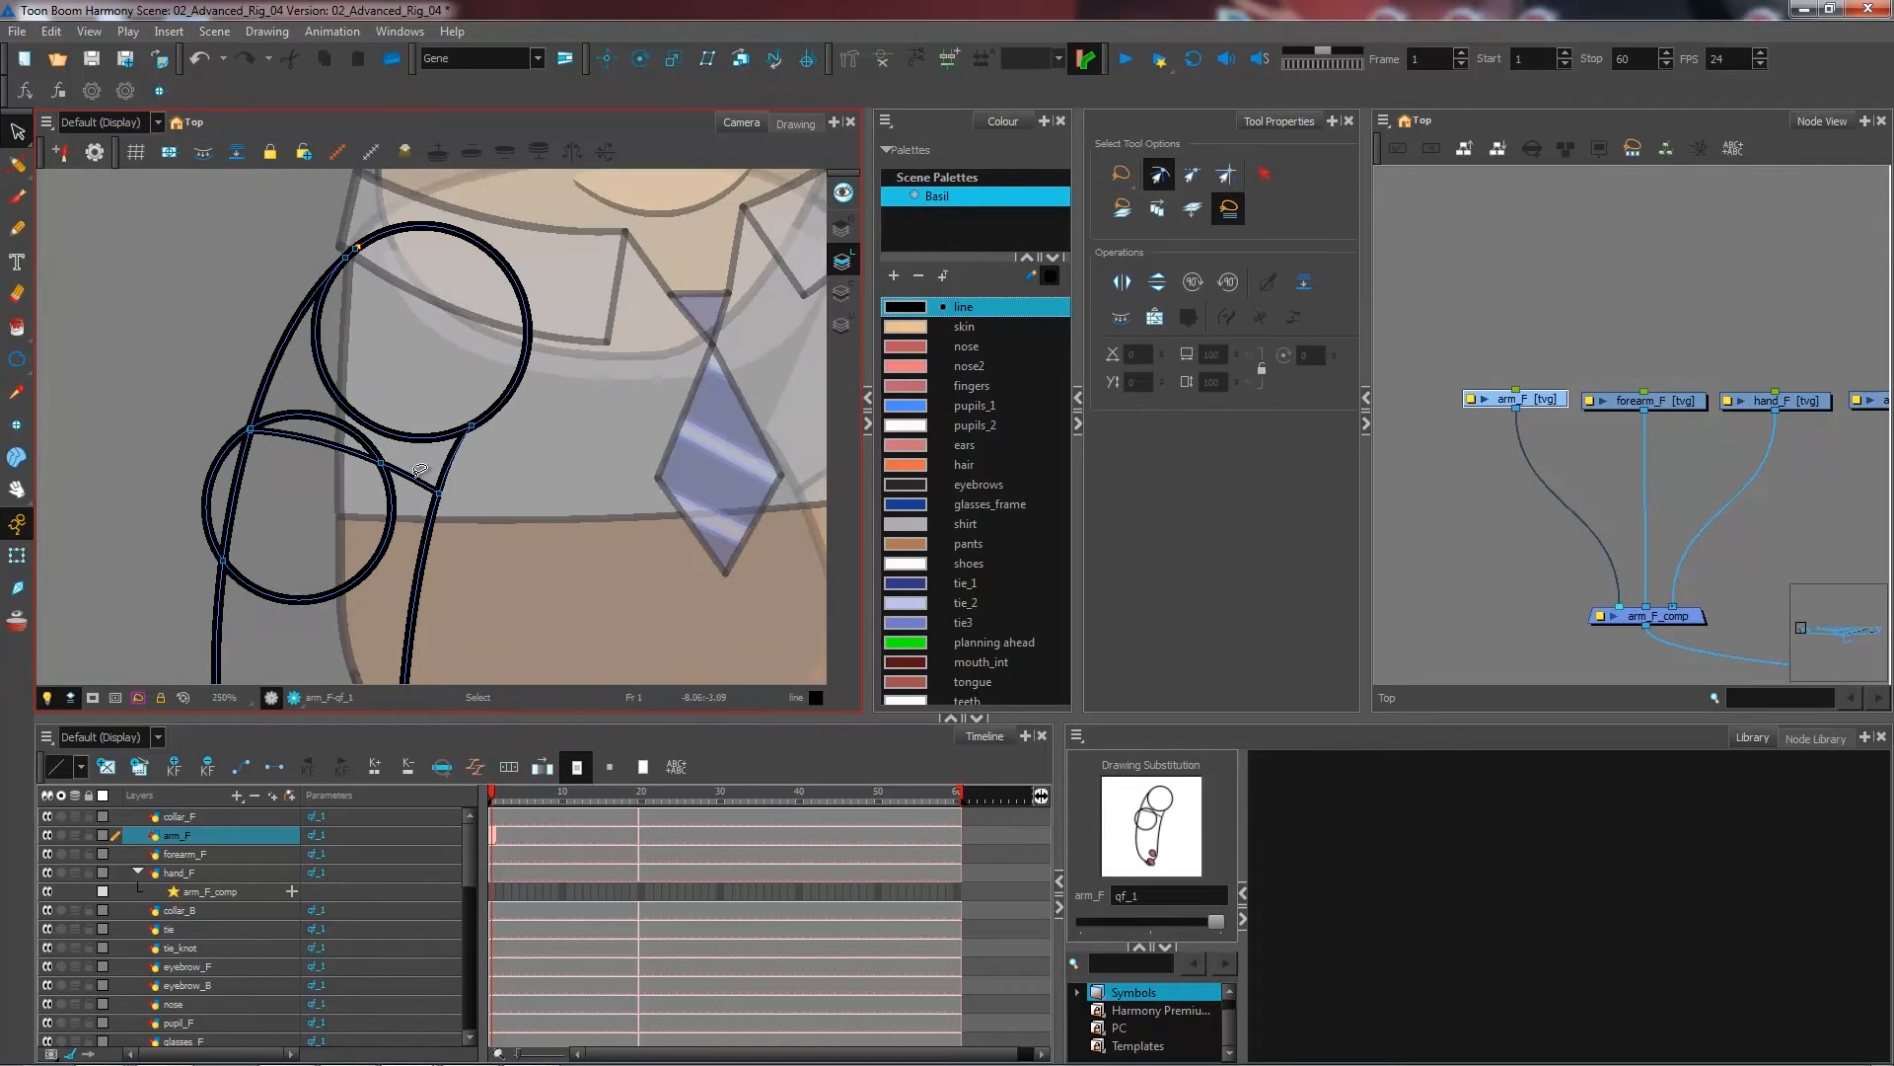
pyautogui.scroll(-2, 420, 470)
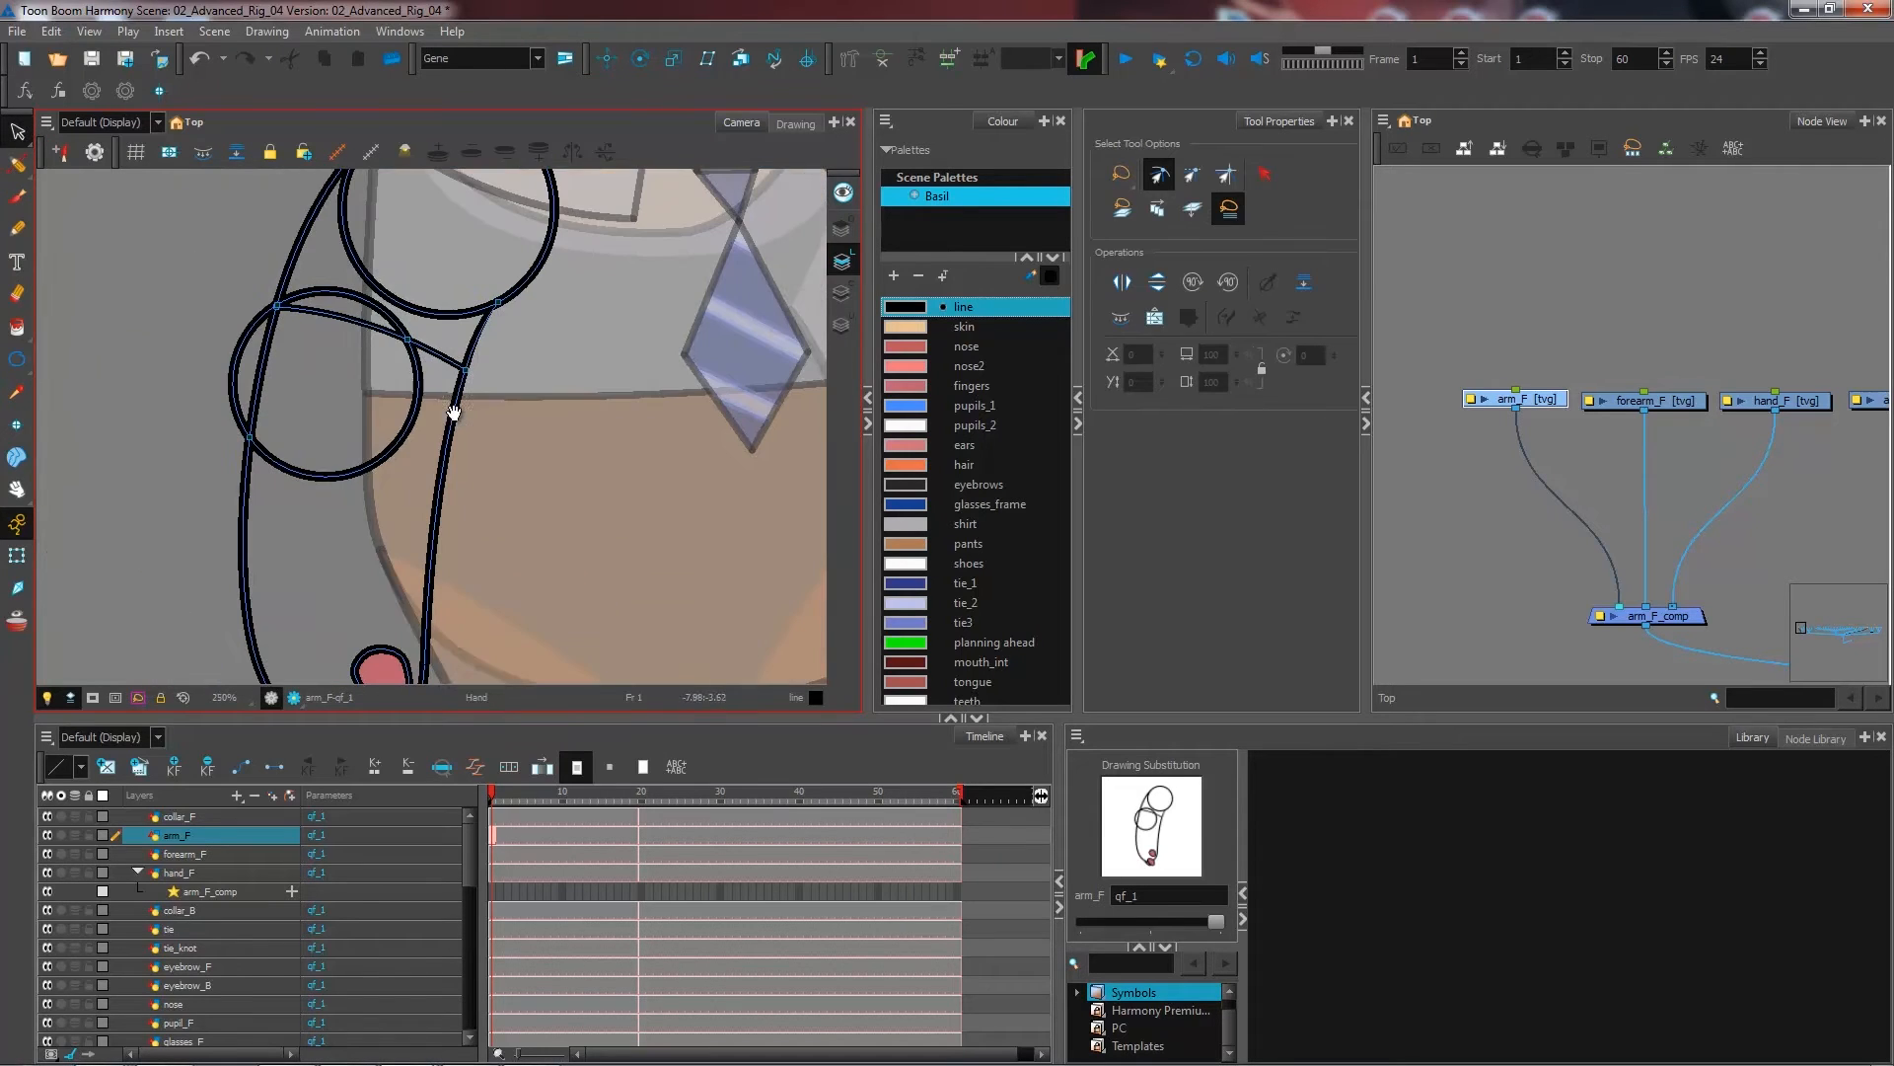
pyautogui.click(402, 445)
pyautogui.moveTo(402, 446); pyautogui.dragTo(426, 505)
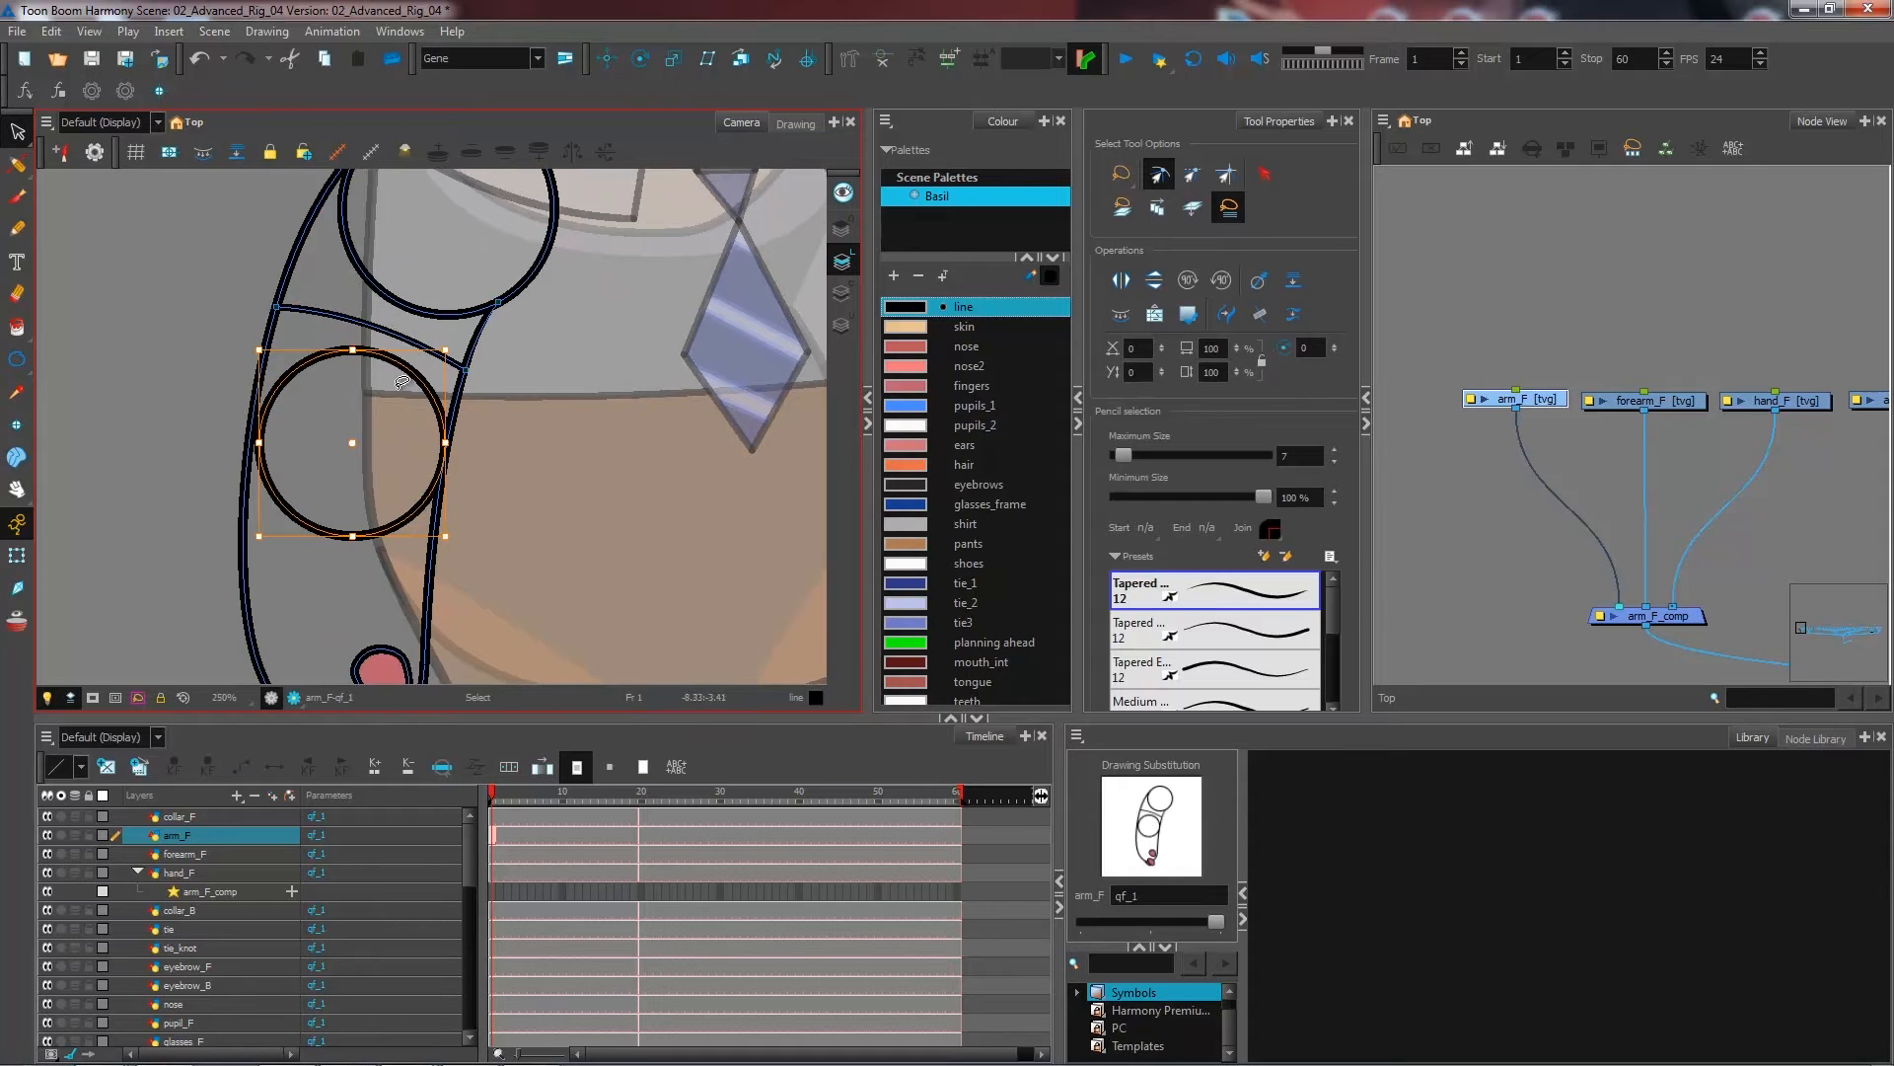
pyautogui.moveTo(257, 350); pyautogui.dragTo(248, 341)
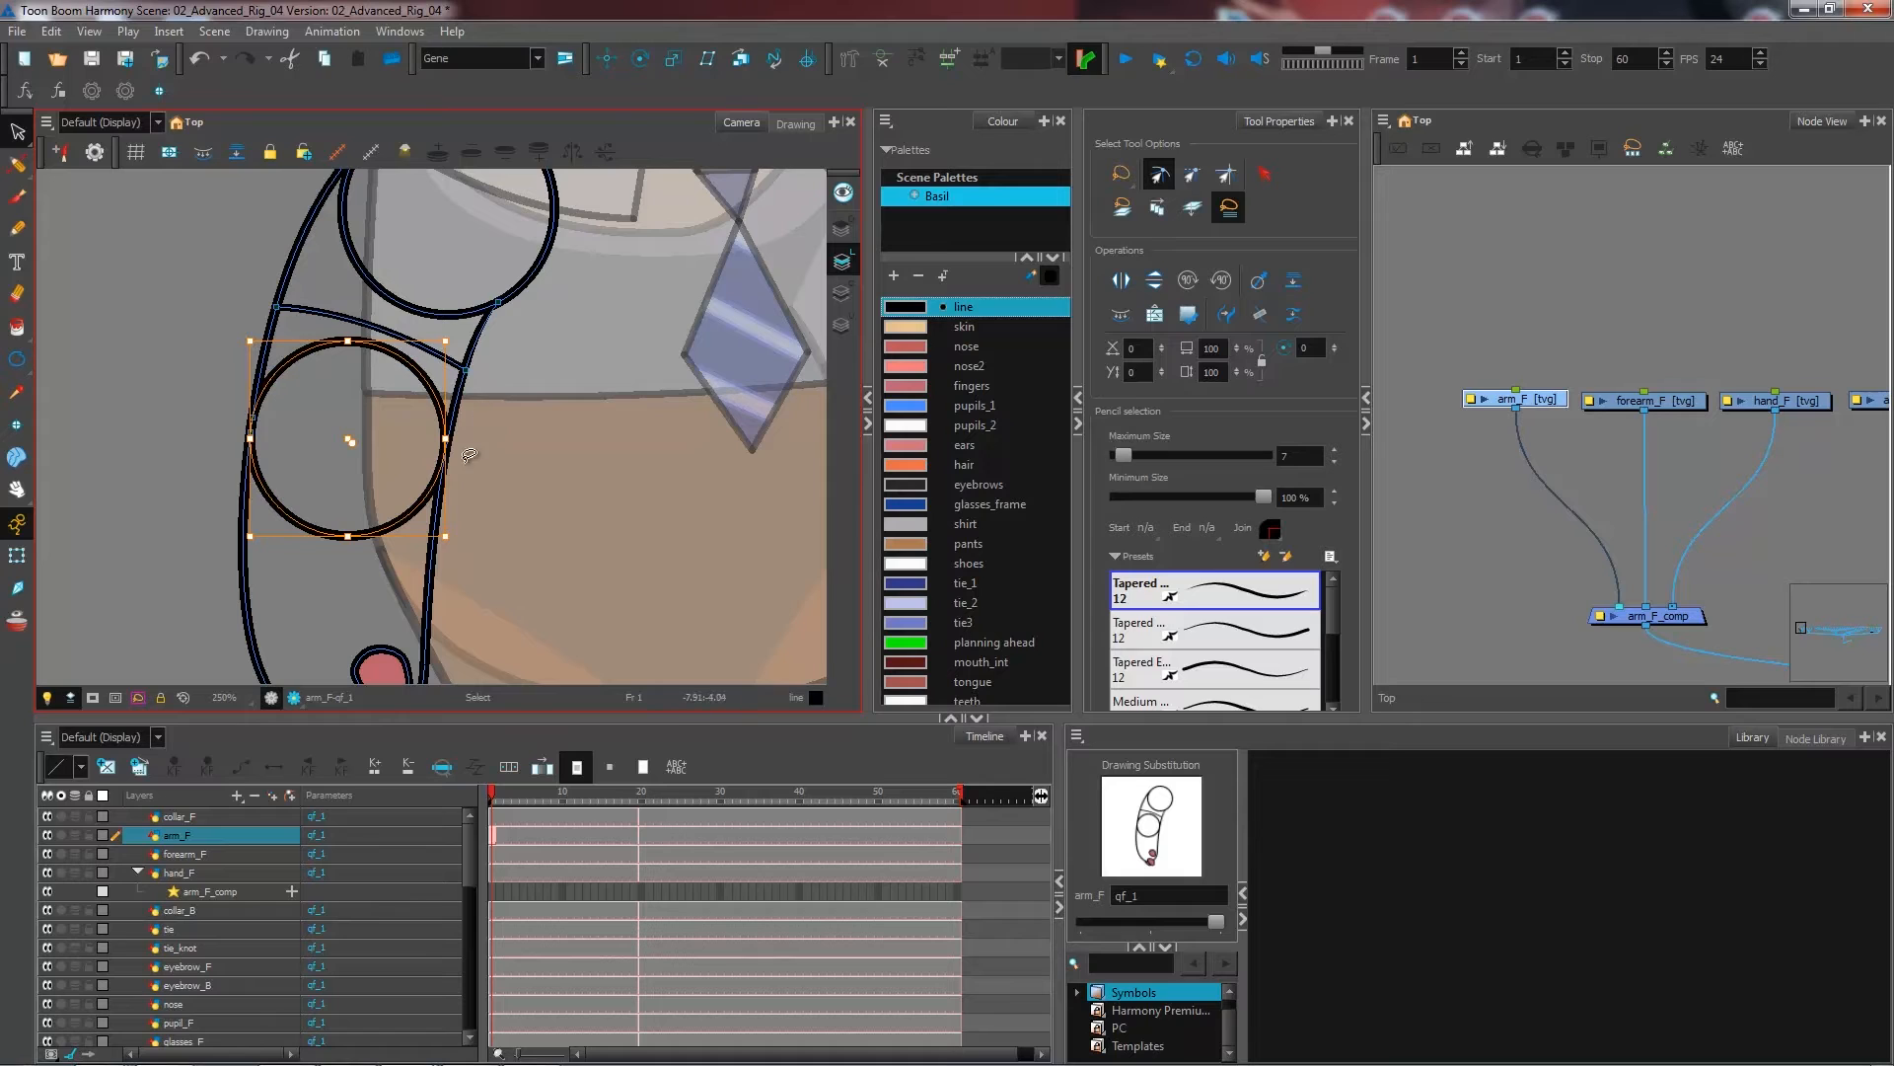
# - Scale the middle circle slightly from its lower inner corner so its edge meets the inner arm outline
pyautogui.press('2')
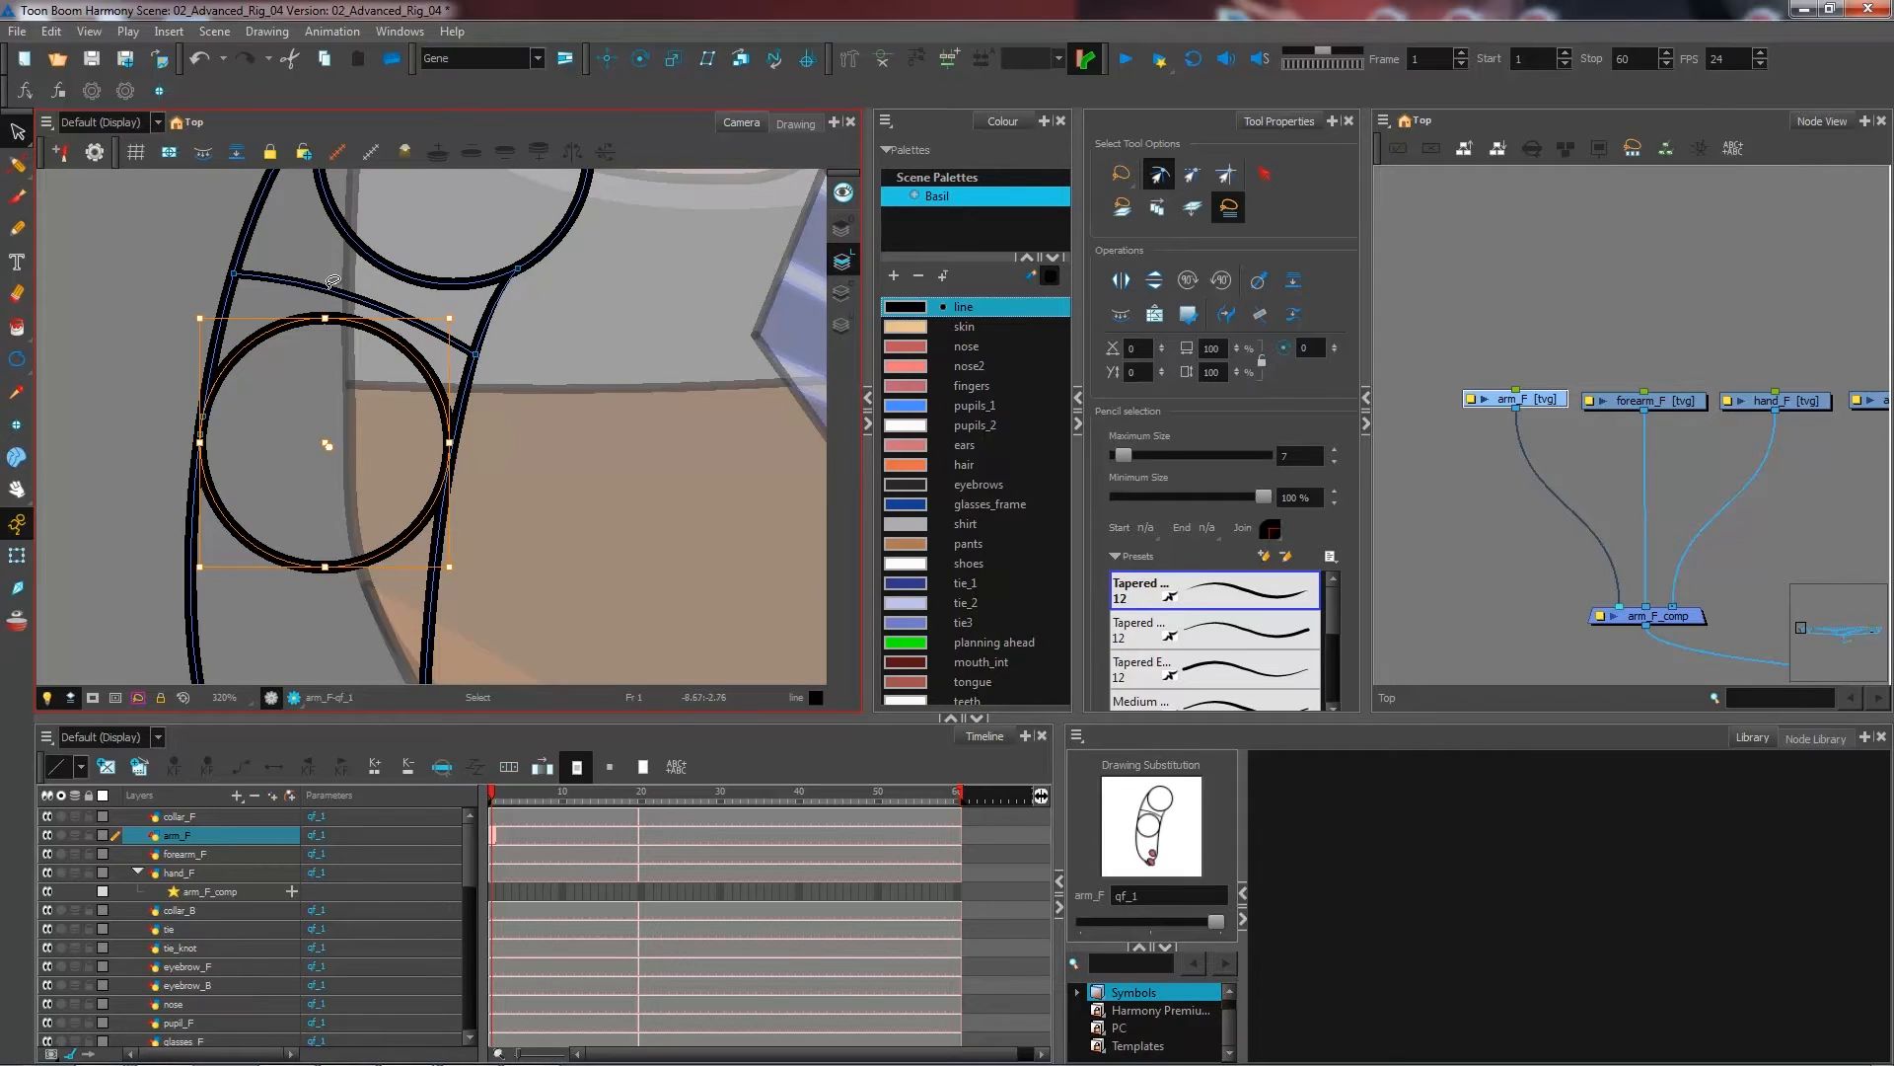
pyautogui.press('2')
pyautogui.press('2')
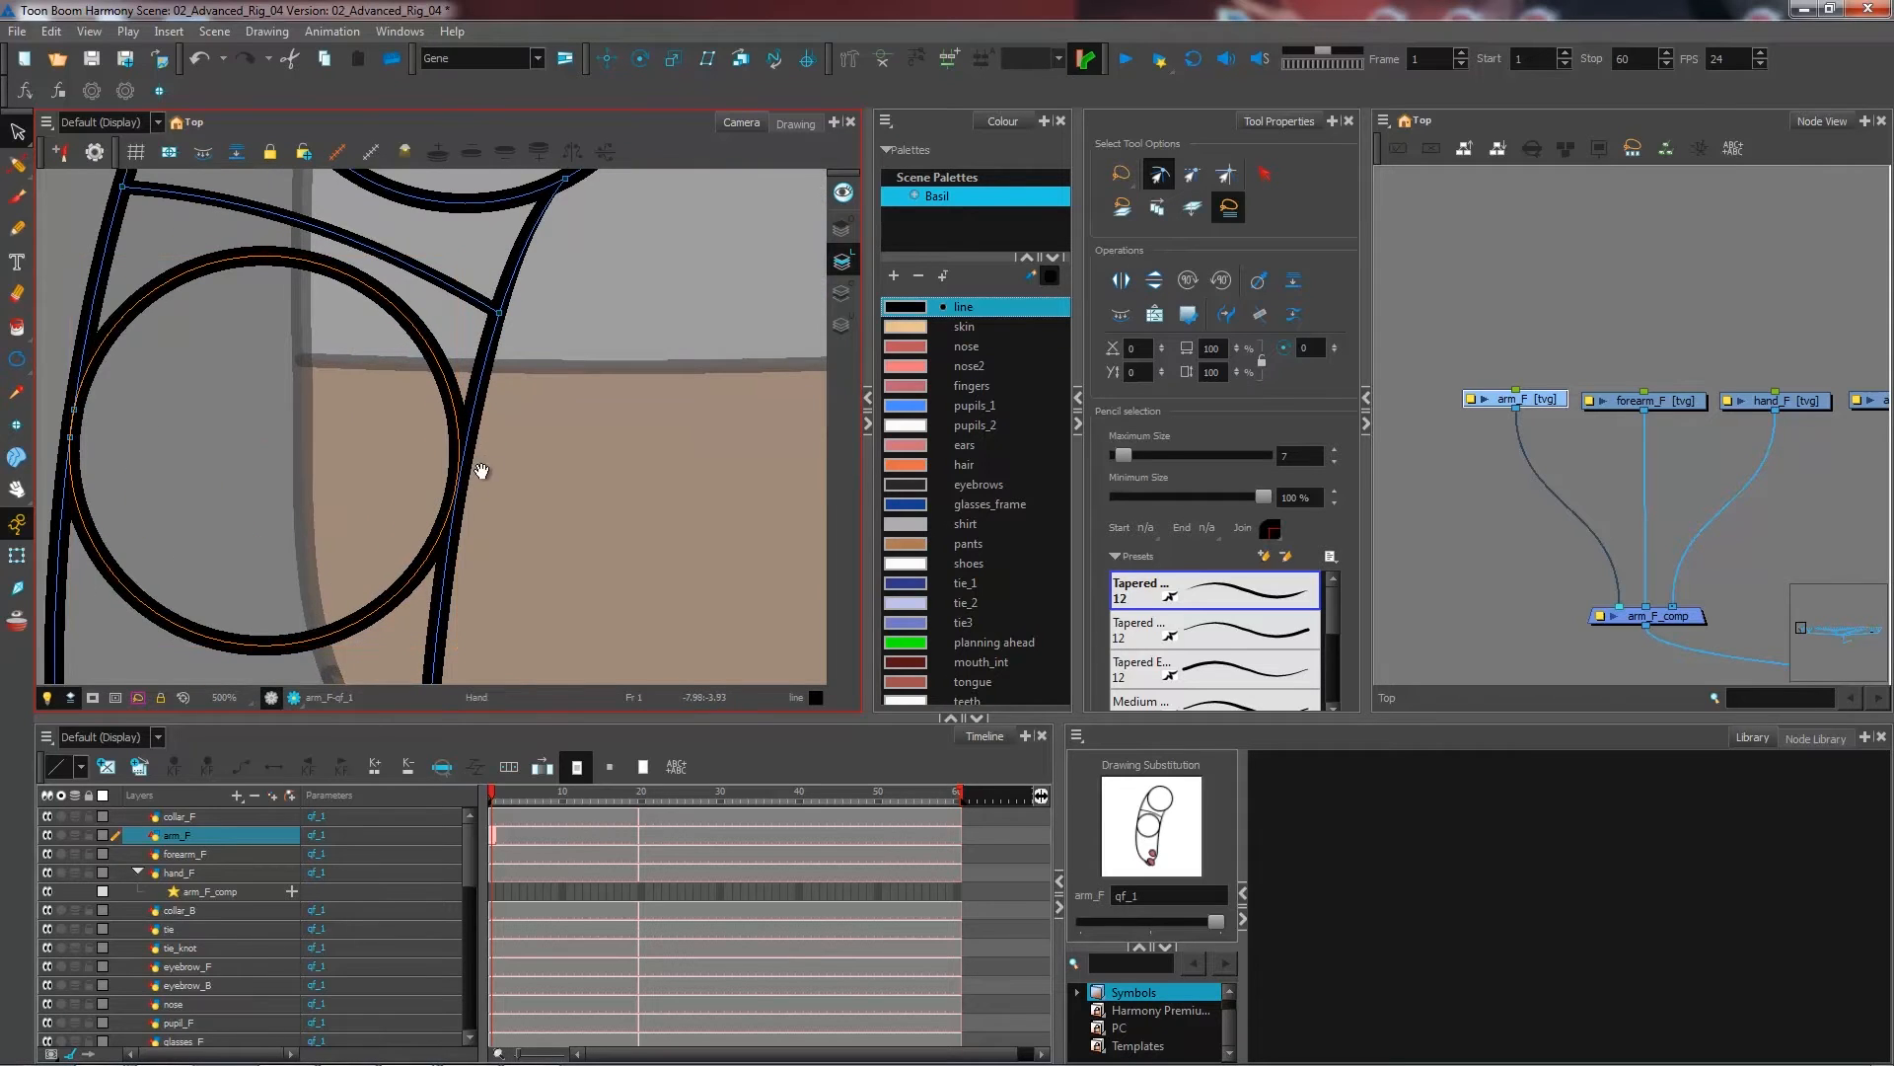
pyautogui.moveTo(478, 470); pyautogui.dragTo(511, 472)
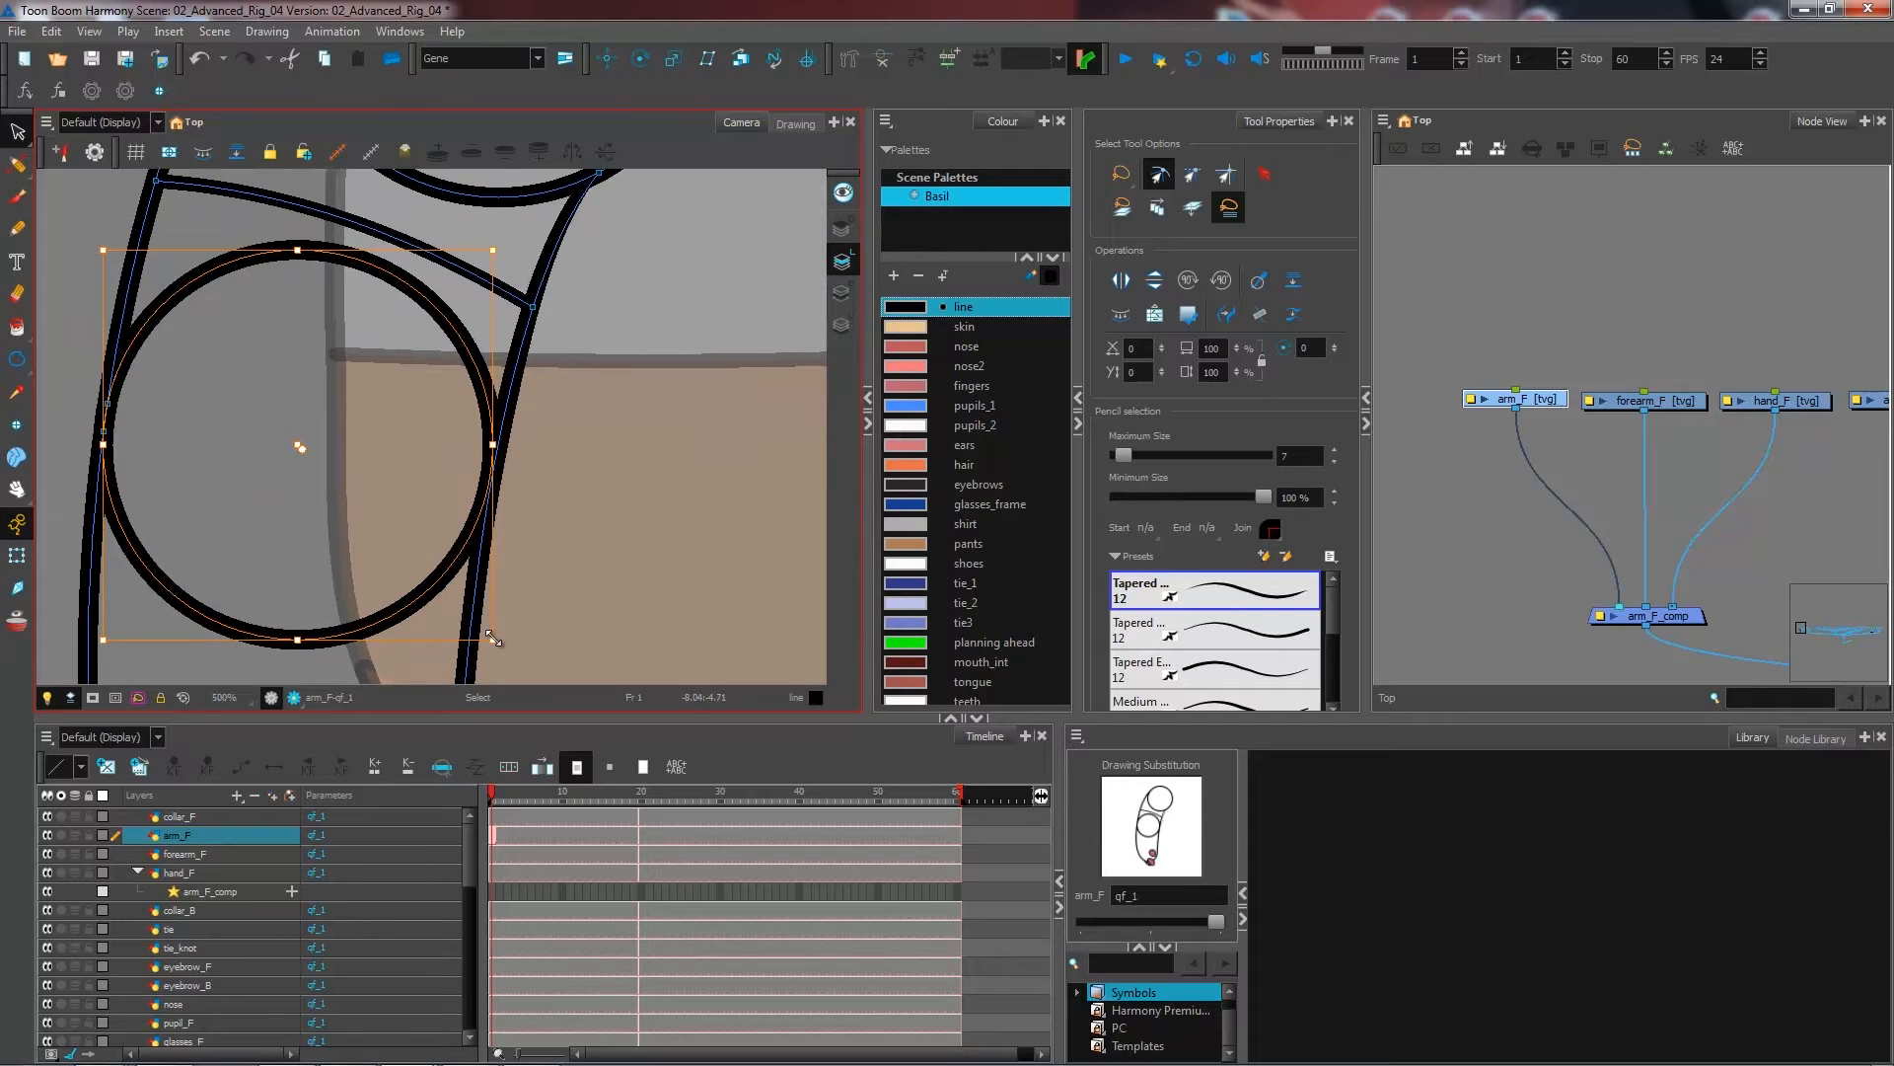
pyautogui.moveTo(496, 641); pyautogui.dragTo(480, 639)
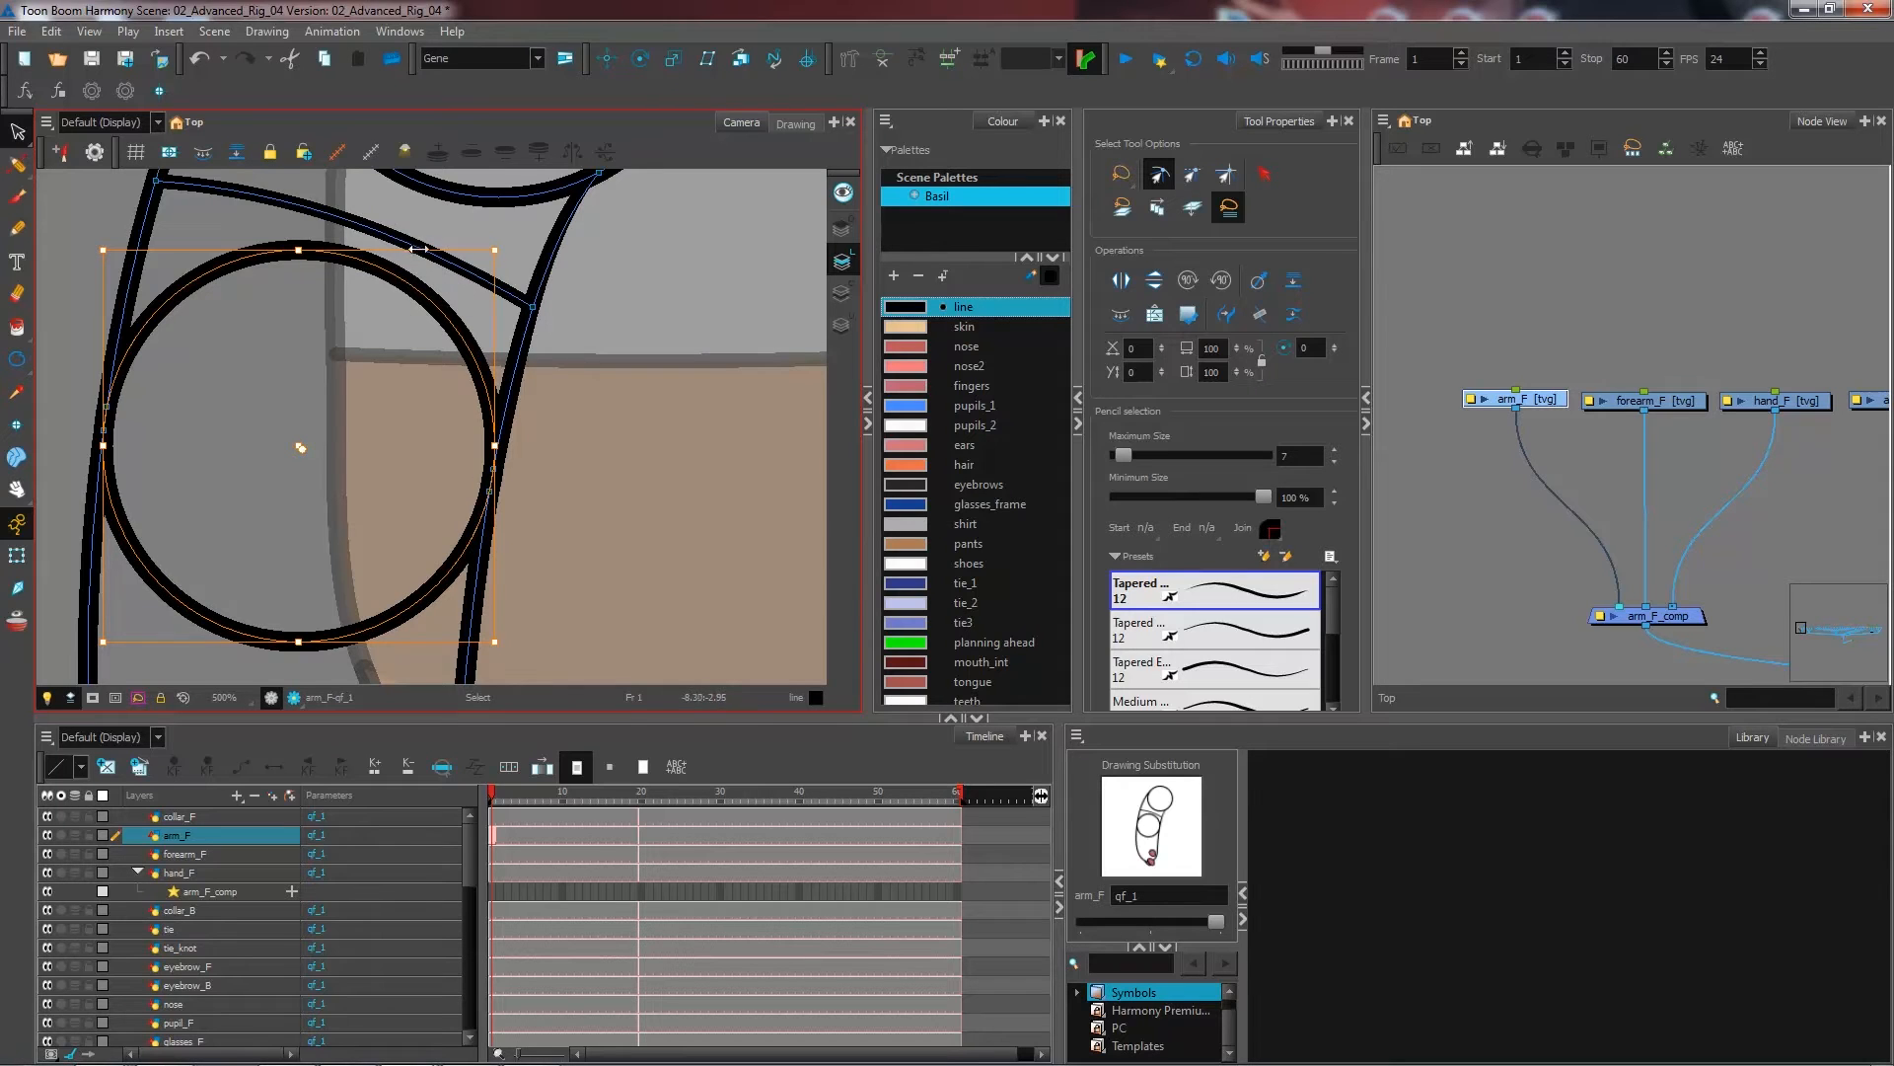
pyautogui.press('2')
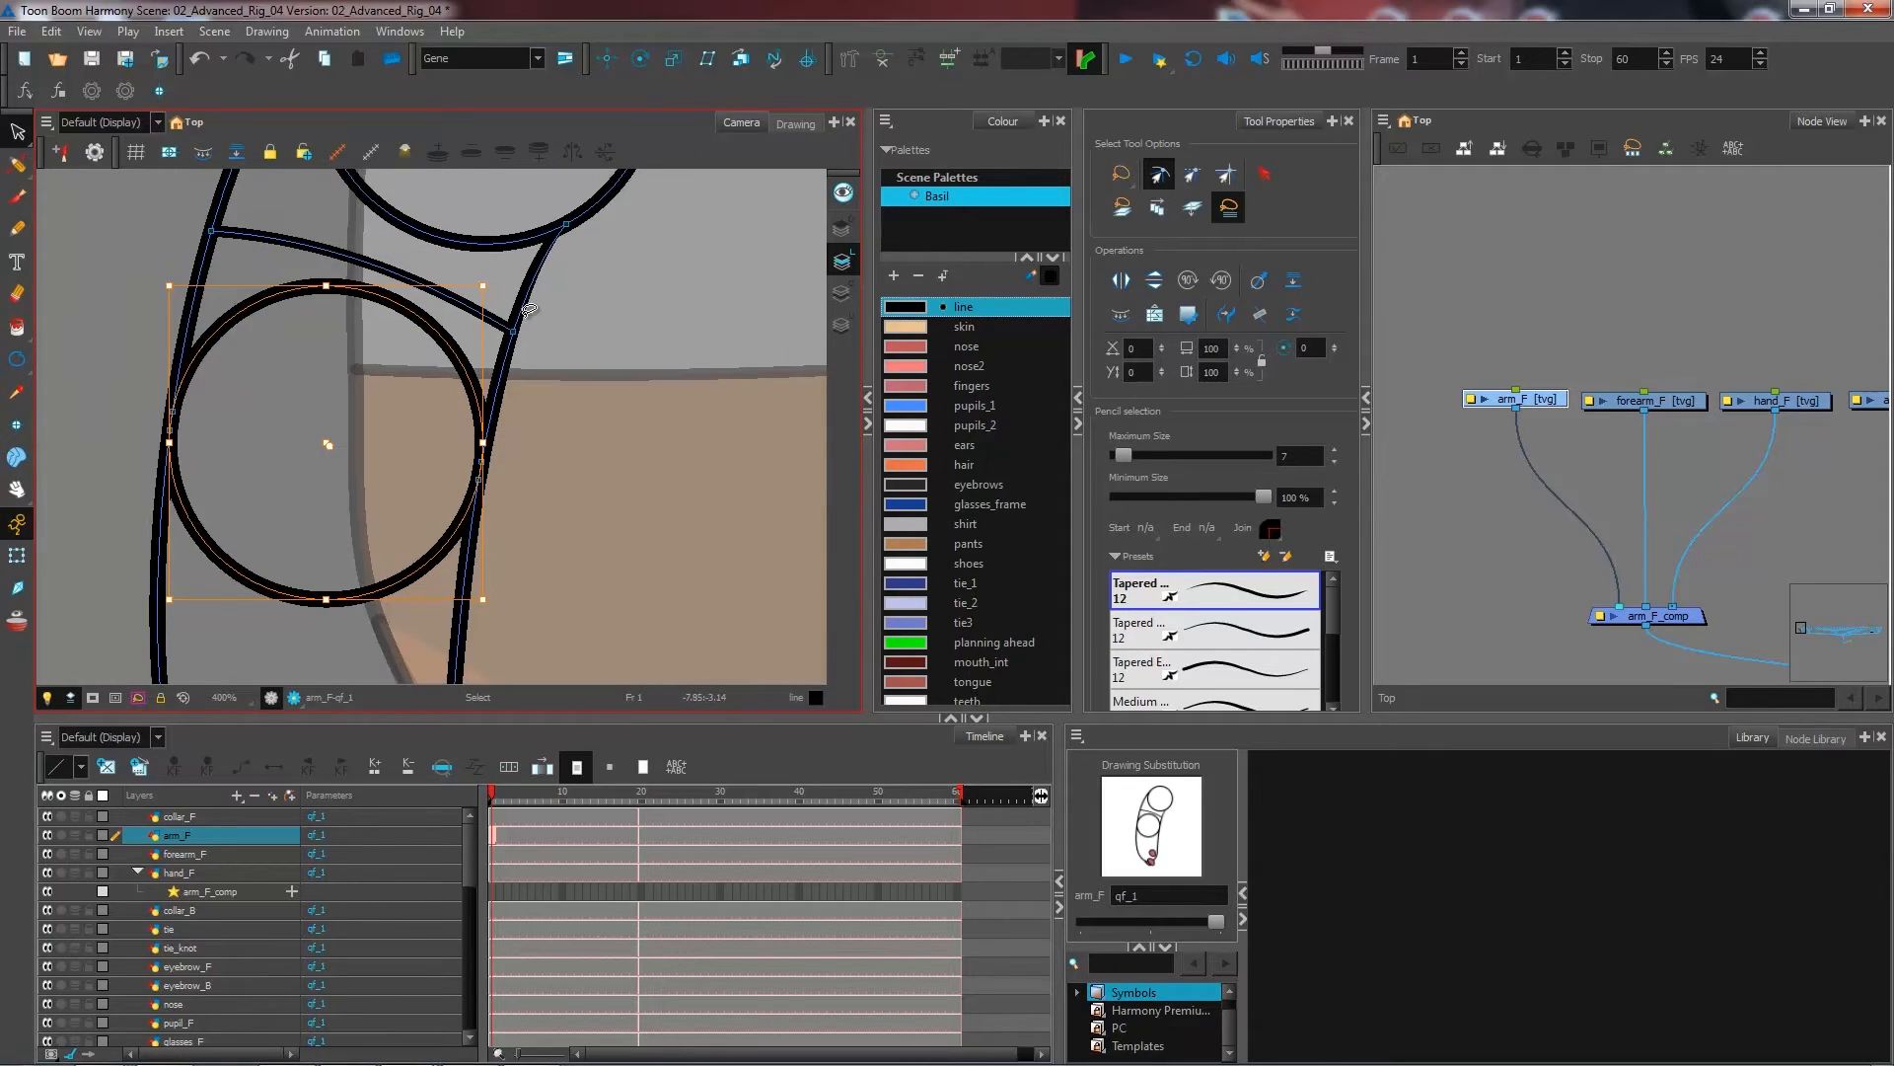
pyautogui.press('2')
pyautogui.press('2')
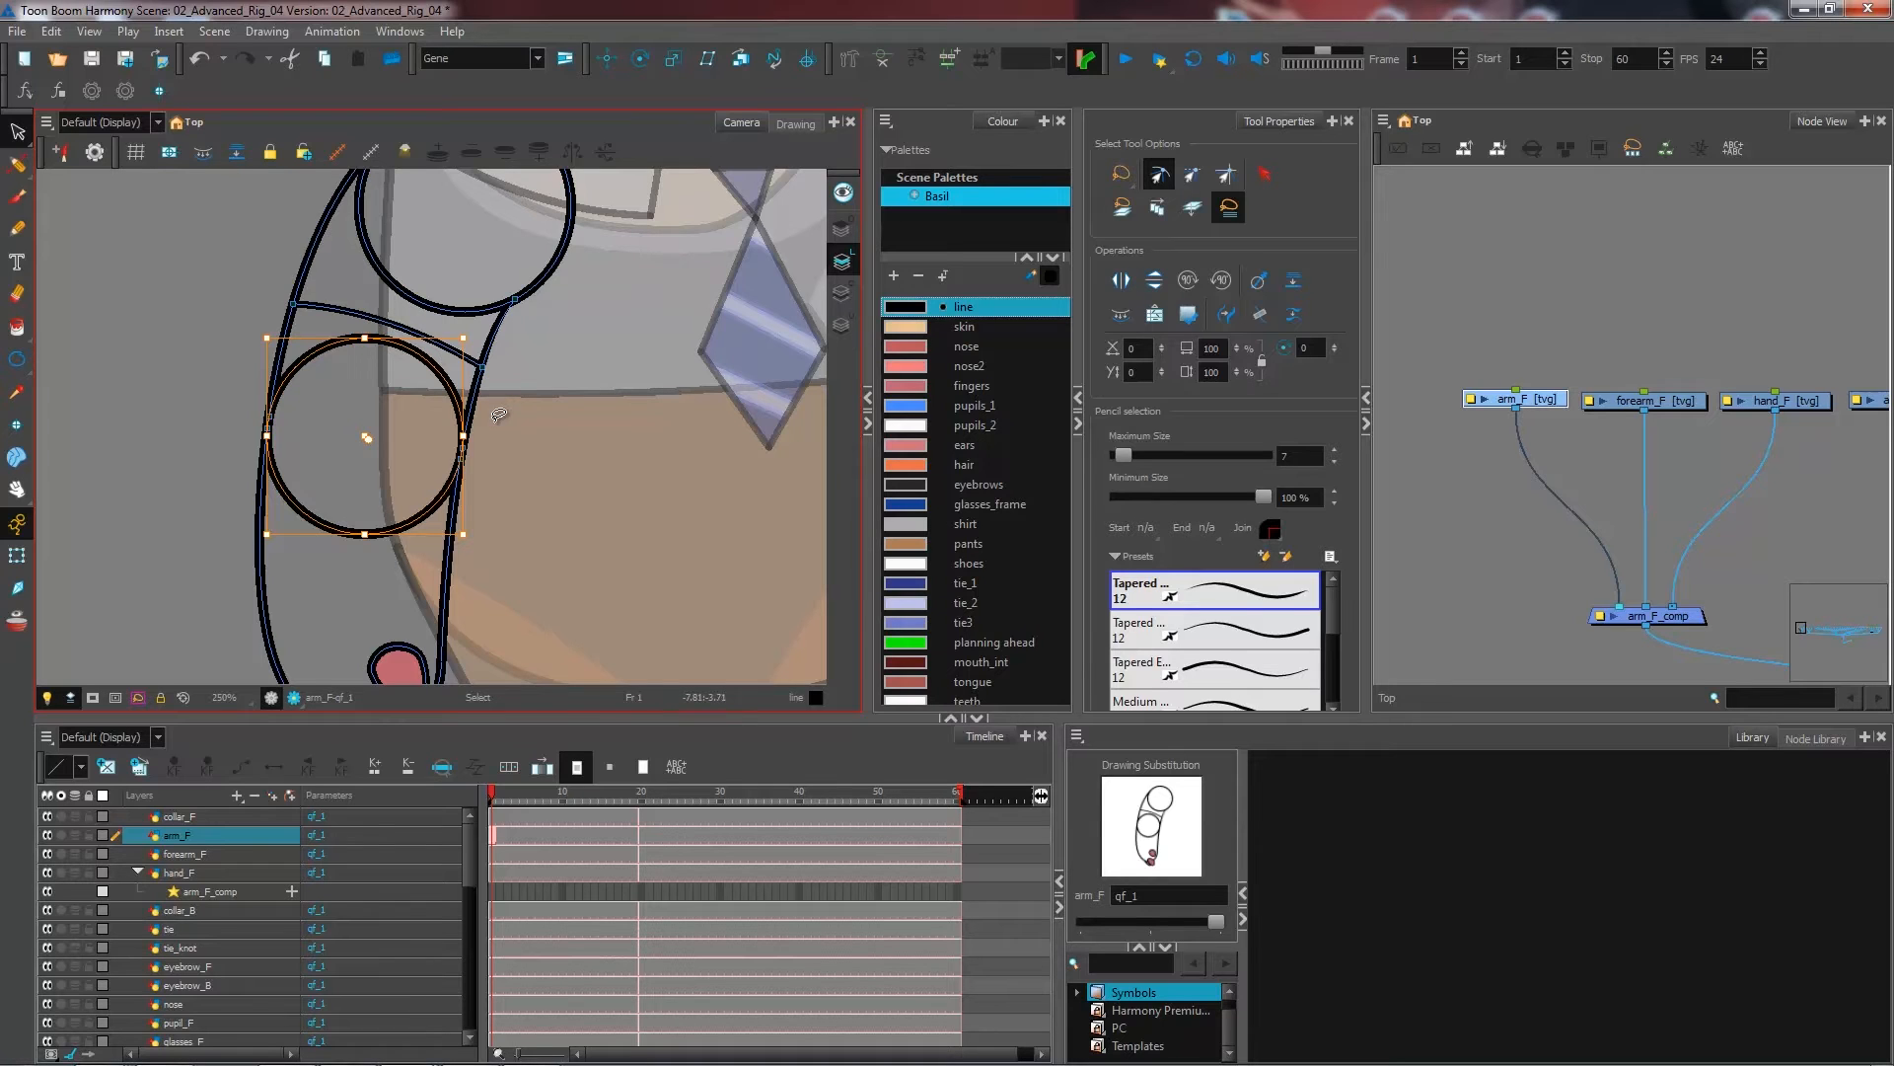
# - Fine-tune the middle circle's scale against both arm outlines from its lower outer corner, and deselect it
pyautogui.scroll(4, 498, 415)
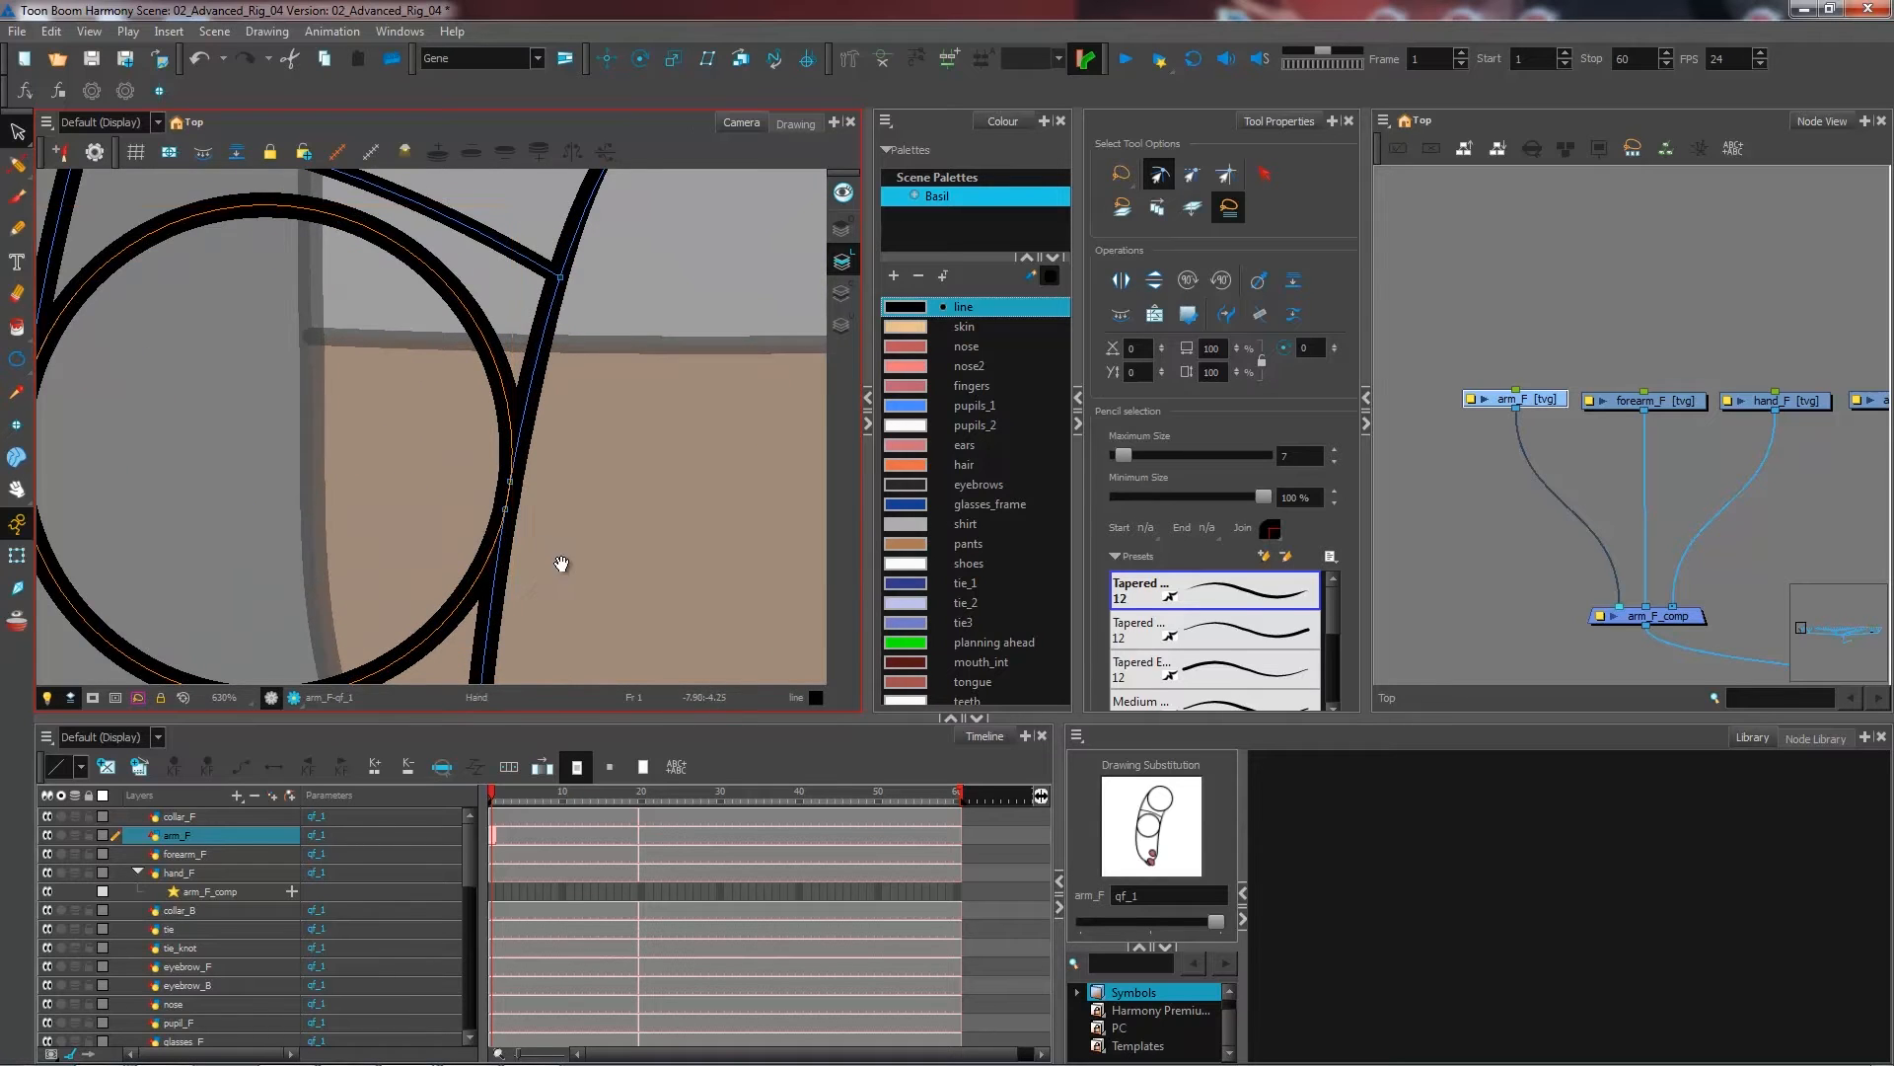
pyautogui.moveTo(561, 563); pyautogui.dragTo(714, 524)
pyautogui.scroll(1, 713, 525)
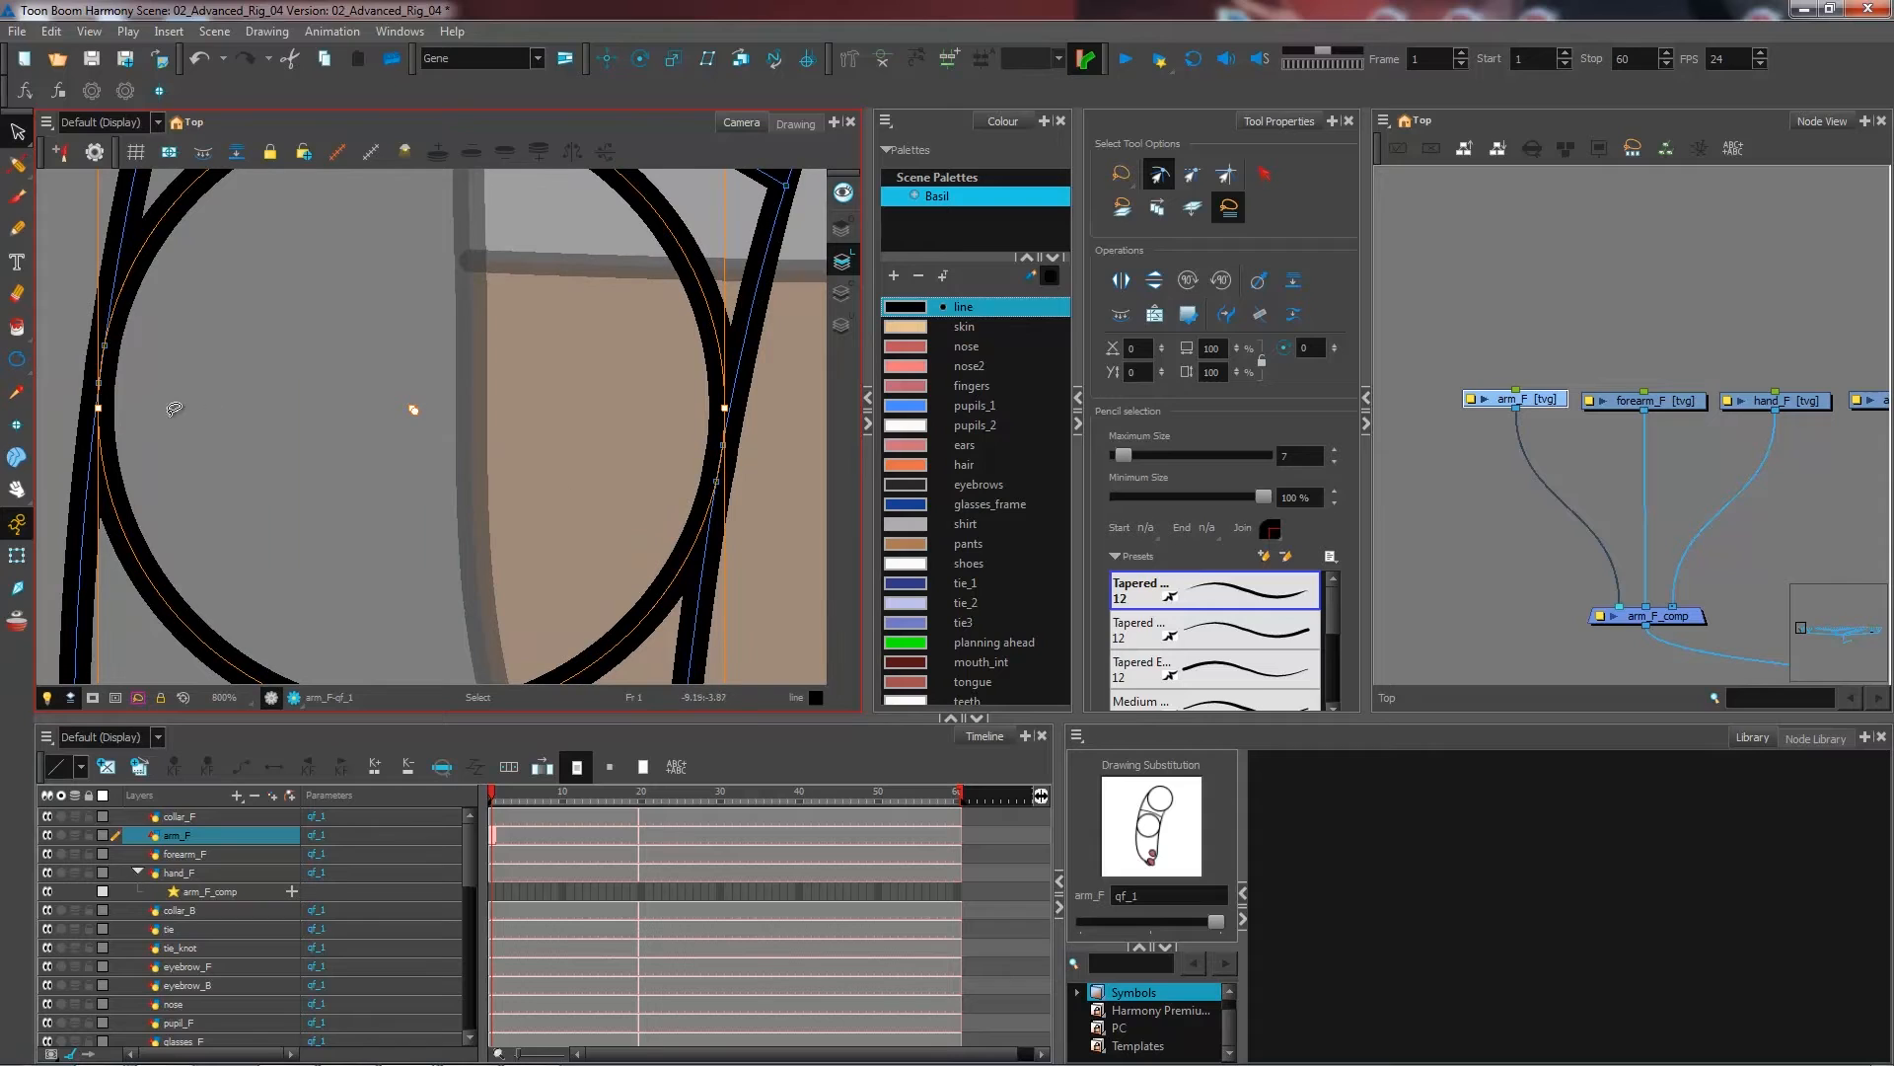
pyautogui.moveTo(216, 504); pyautogui.dragTo(223, 468)
pyautogui.scroll(-1, 158, 589)
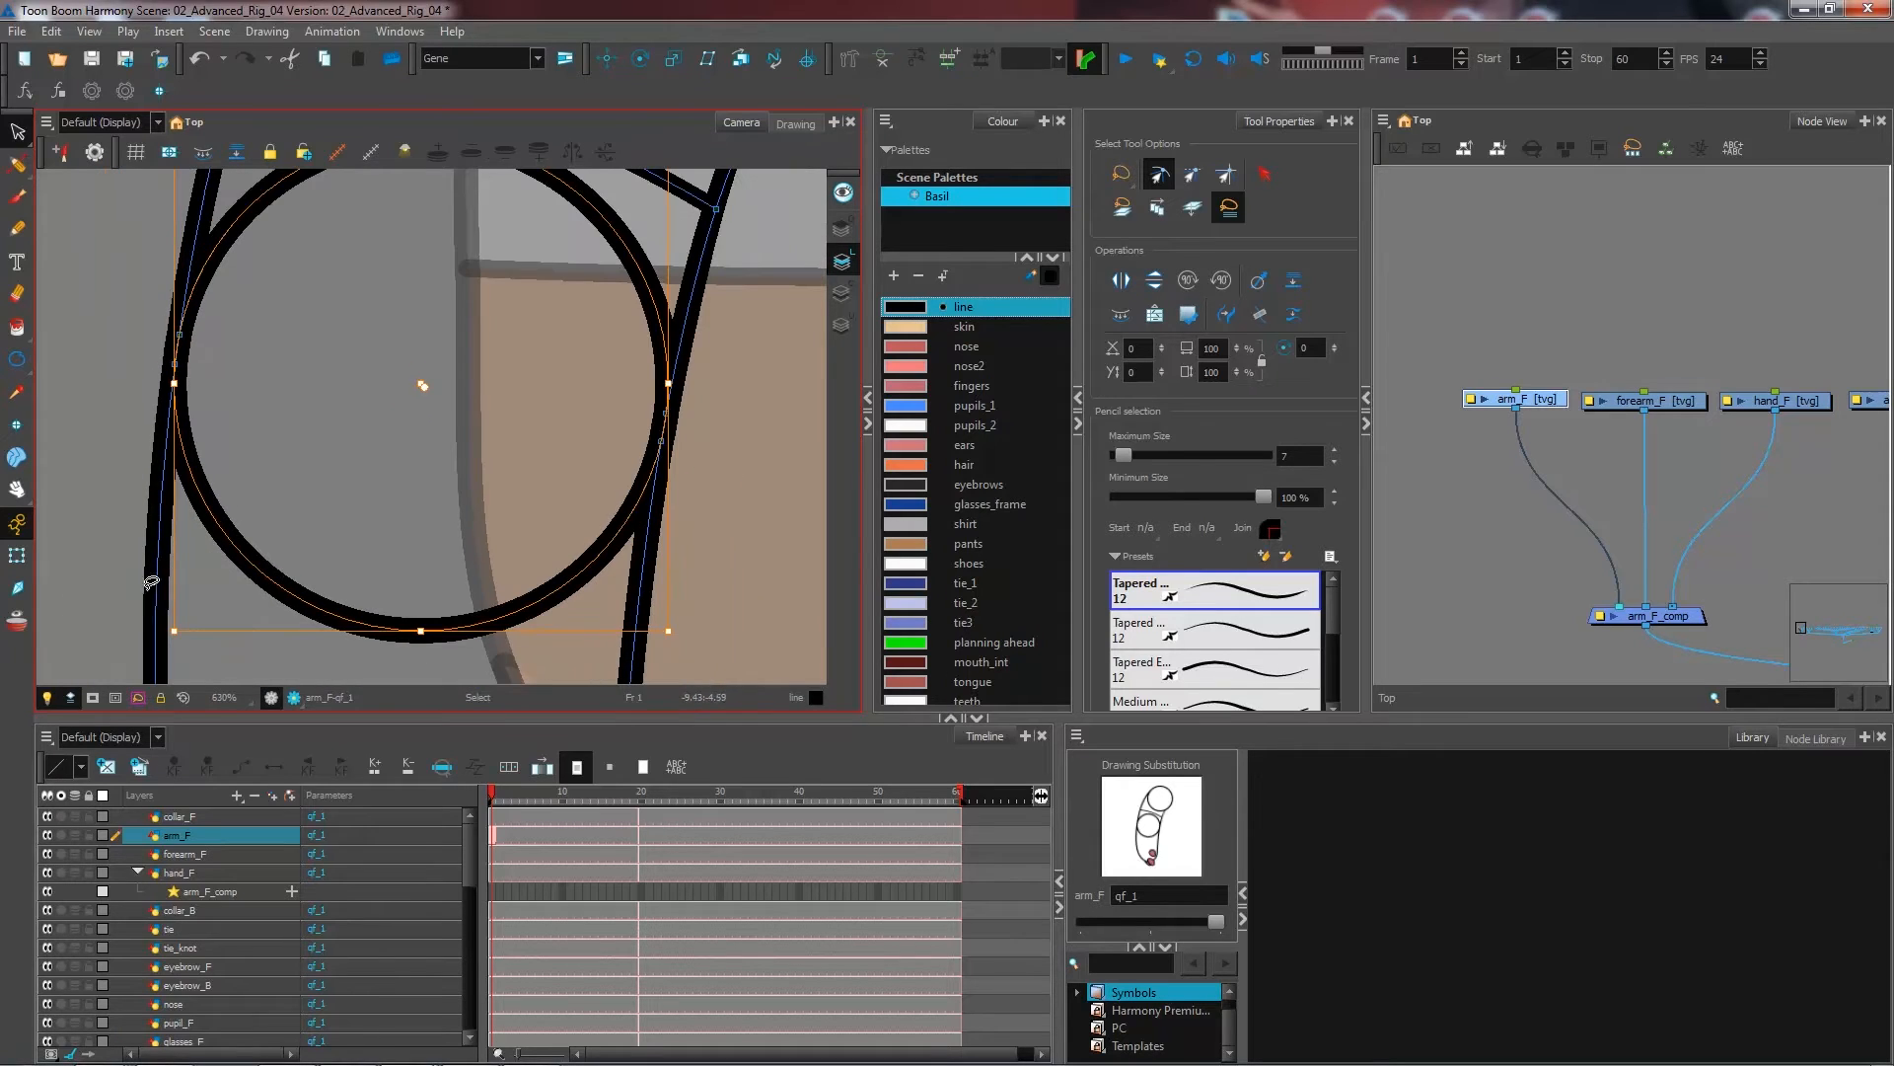
pyautogui.moveTo(176, 625)
pyautogui.mouseDown()
pyautogui.moveTo(189, 614)
pyautogui.moveTo(178, 627)
pyautogui.mouseUp()
pyautogui.click(814, 457)
pyautogui.scroll(-4, 752, 444)
pyautogui.scroll(-2, 637, 407)
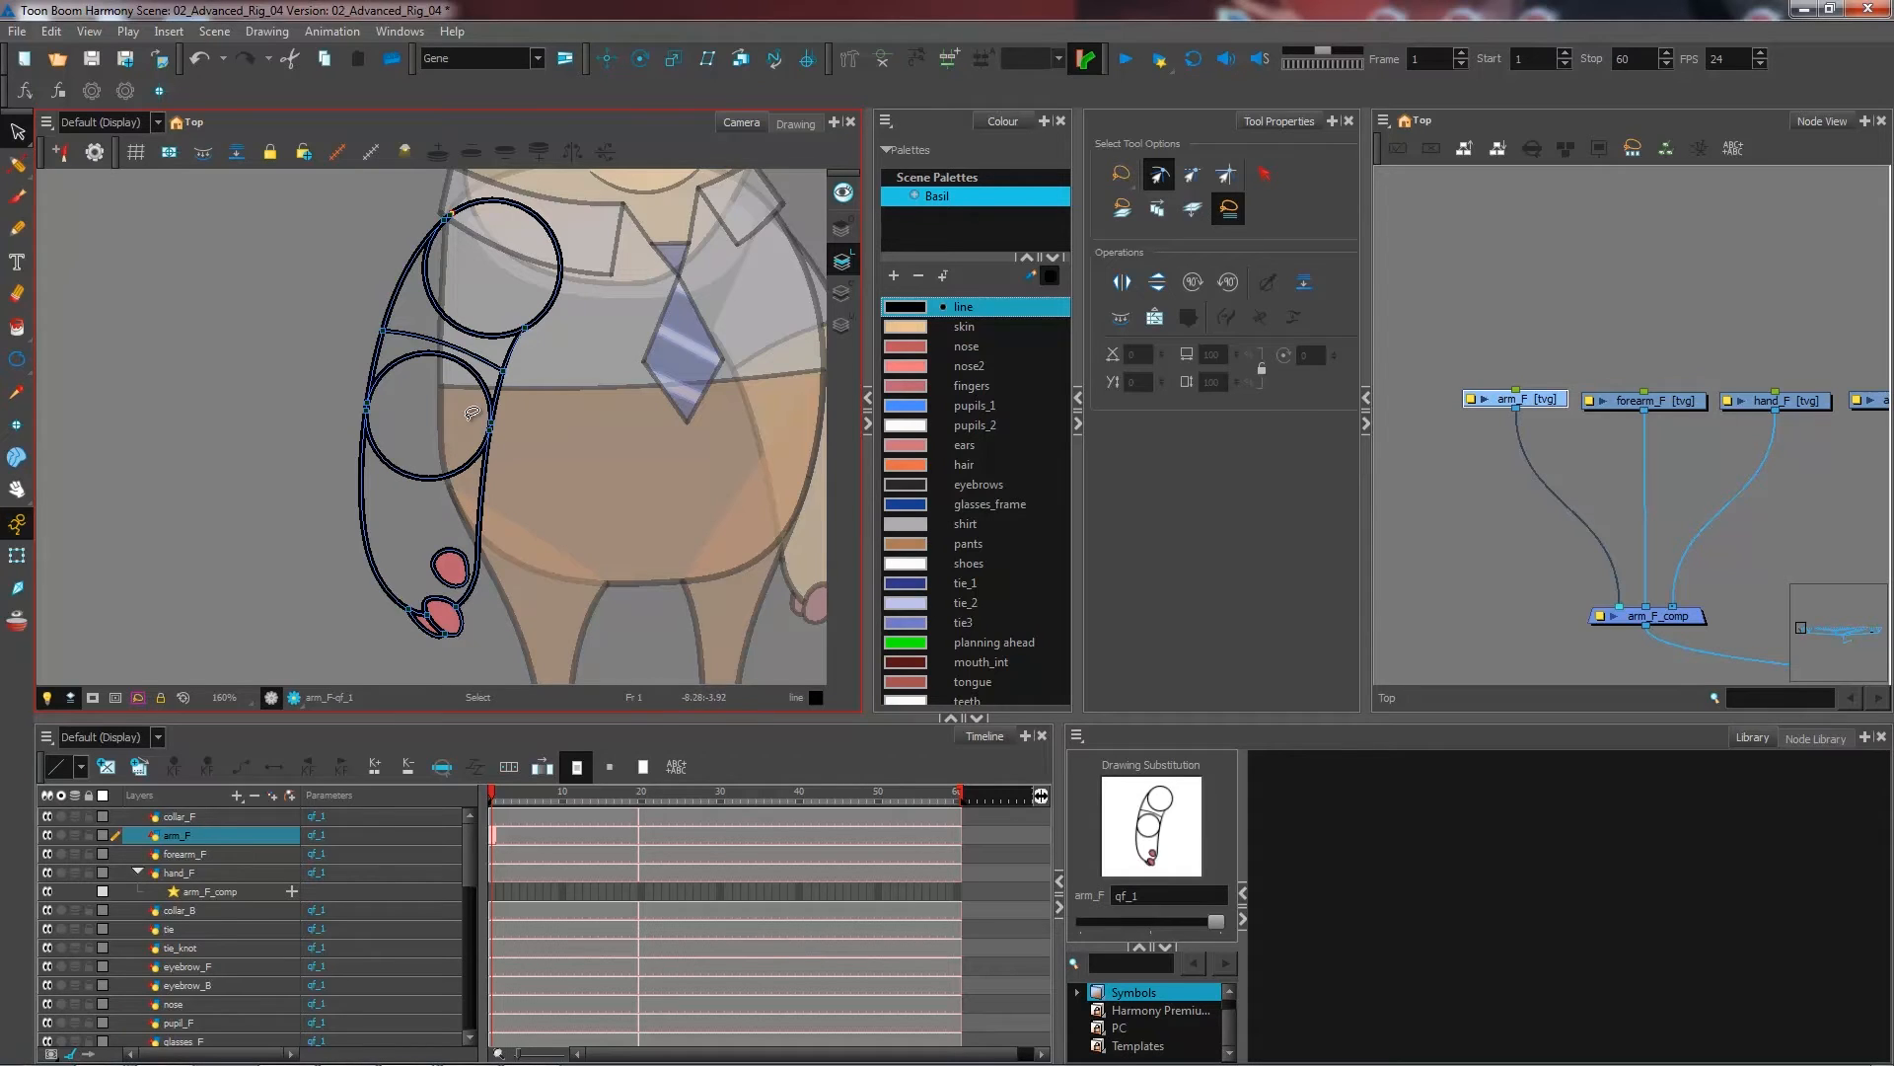
# - Copy and paste the middle circle and place the copy directly below it, at the lower end of the arm
pyautogui.scroll(3, 459, 503)
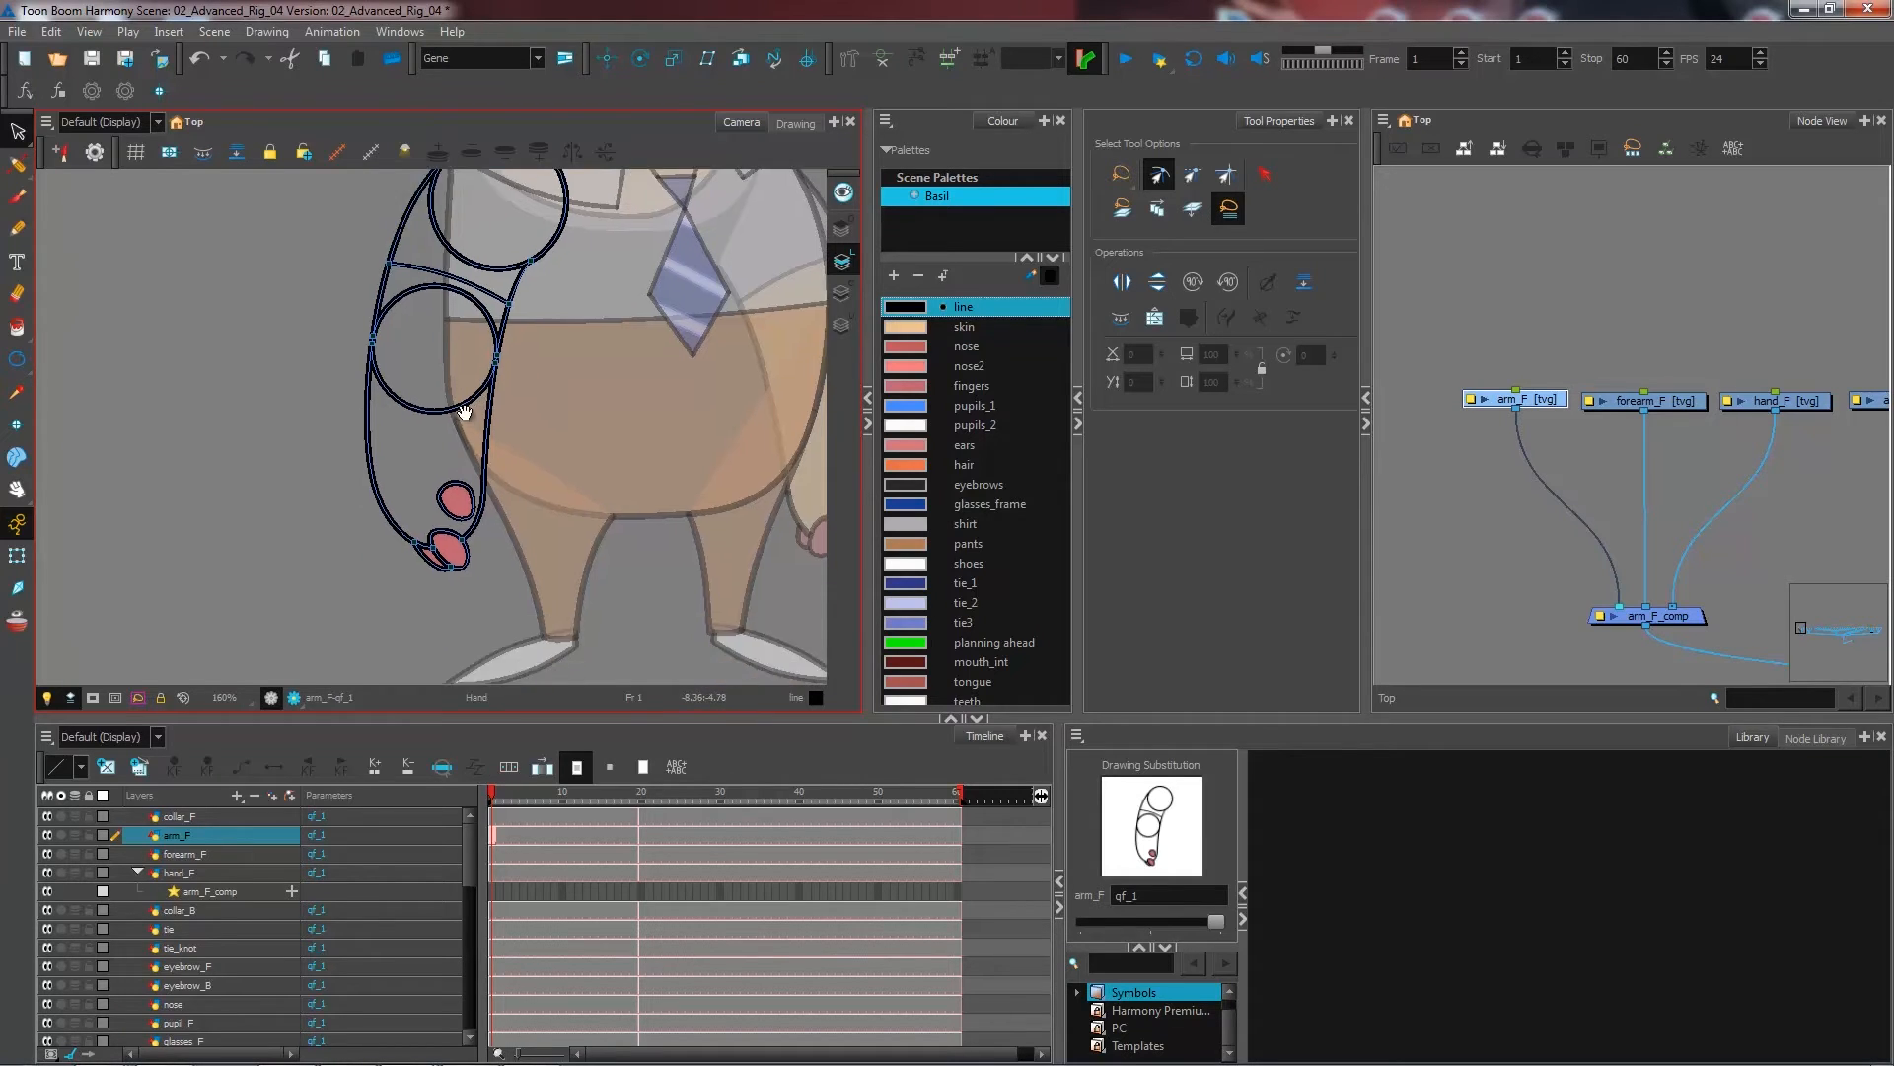
pyautogui.click(446, 395)
pyautogui.hotkey('ctrl', 'c')
pyautogui.hotkey('ctrl', 'v')
pyautogui.moveTo(503, 393); pyautogui.dragTo(500, 575)
pyautogui.scroll(4, 500, 574)
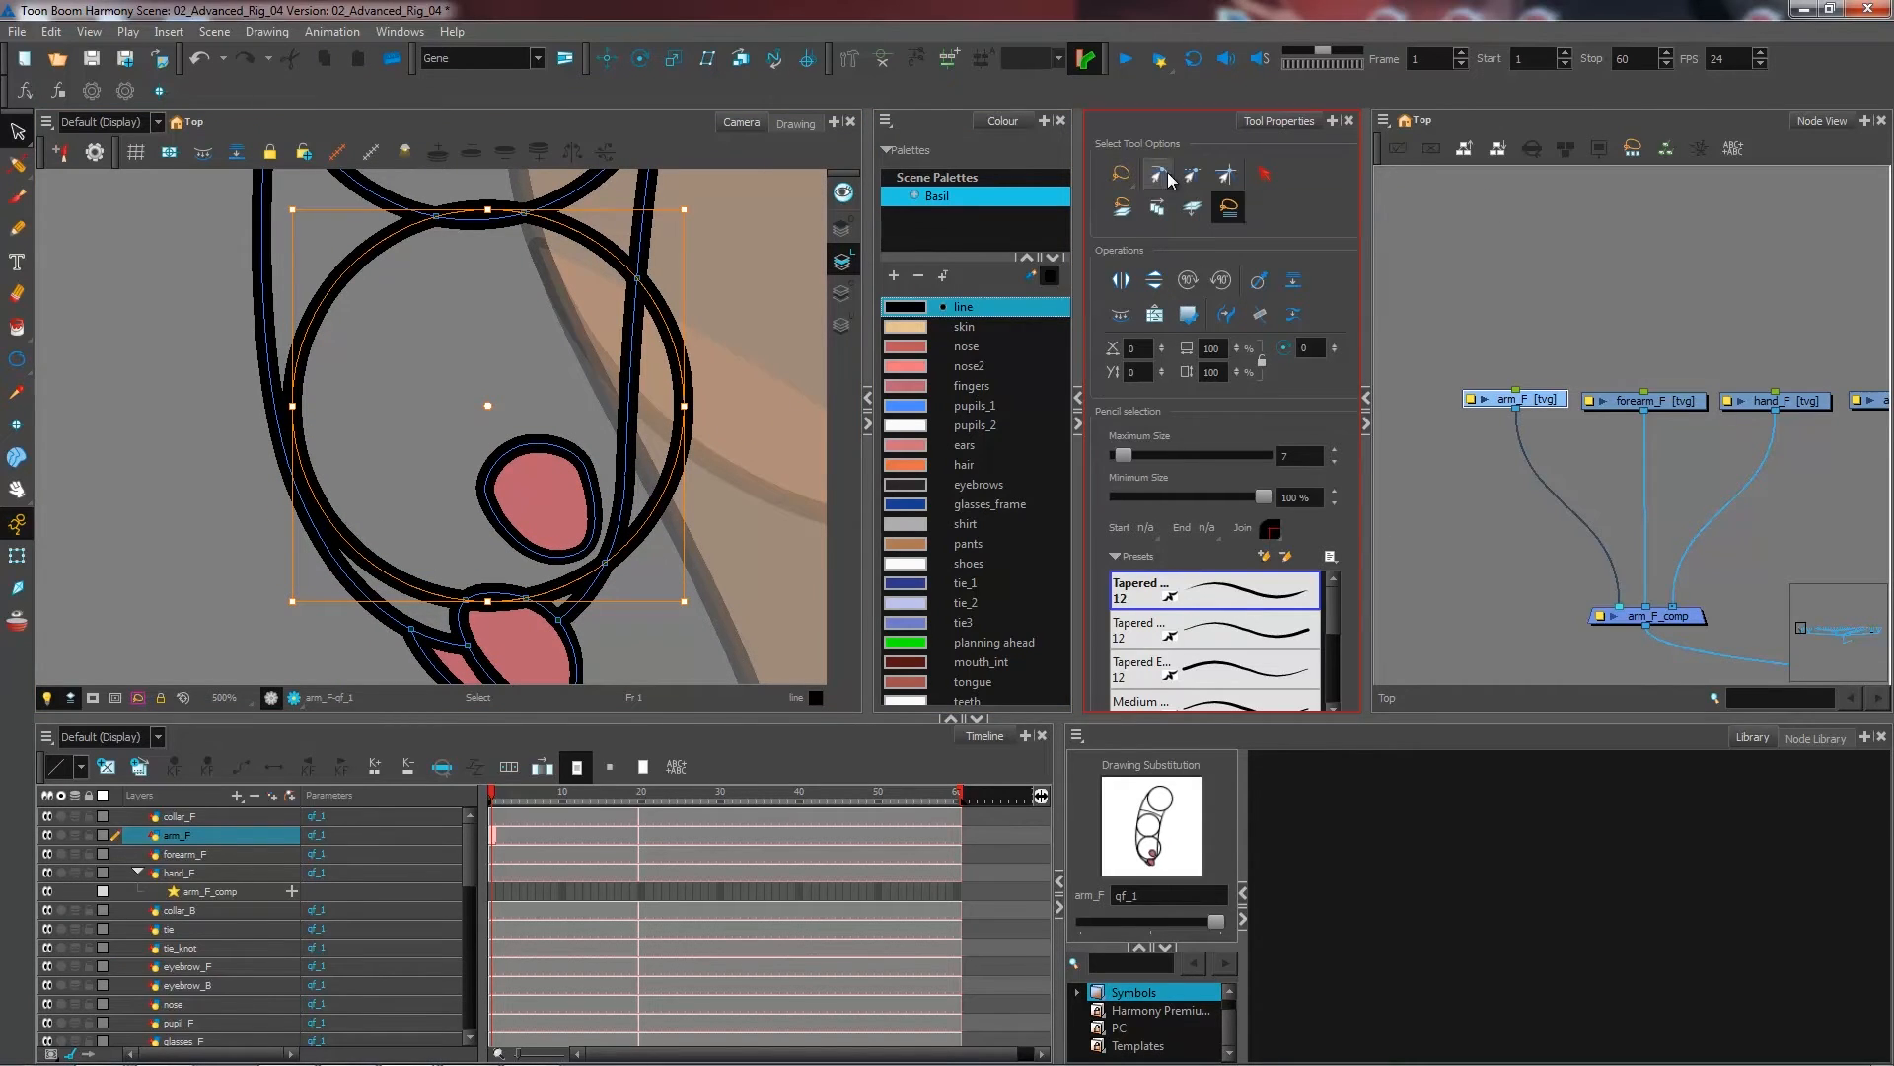
# - Shrink the lower circle from its corners and shift it to fit between both arm outlines above the fingers, and deselect it
pyautogui.moveTo(688, 205); pyautogui.dragTo(651, 242)
pyautogui.moveTo(618, 327); pyautogui.dragTo(609, 321)
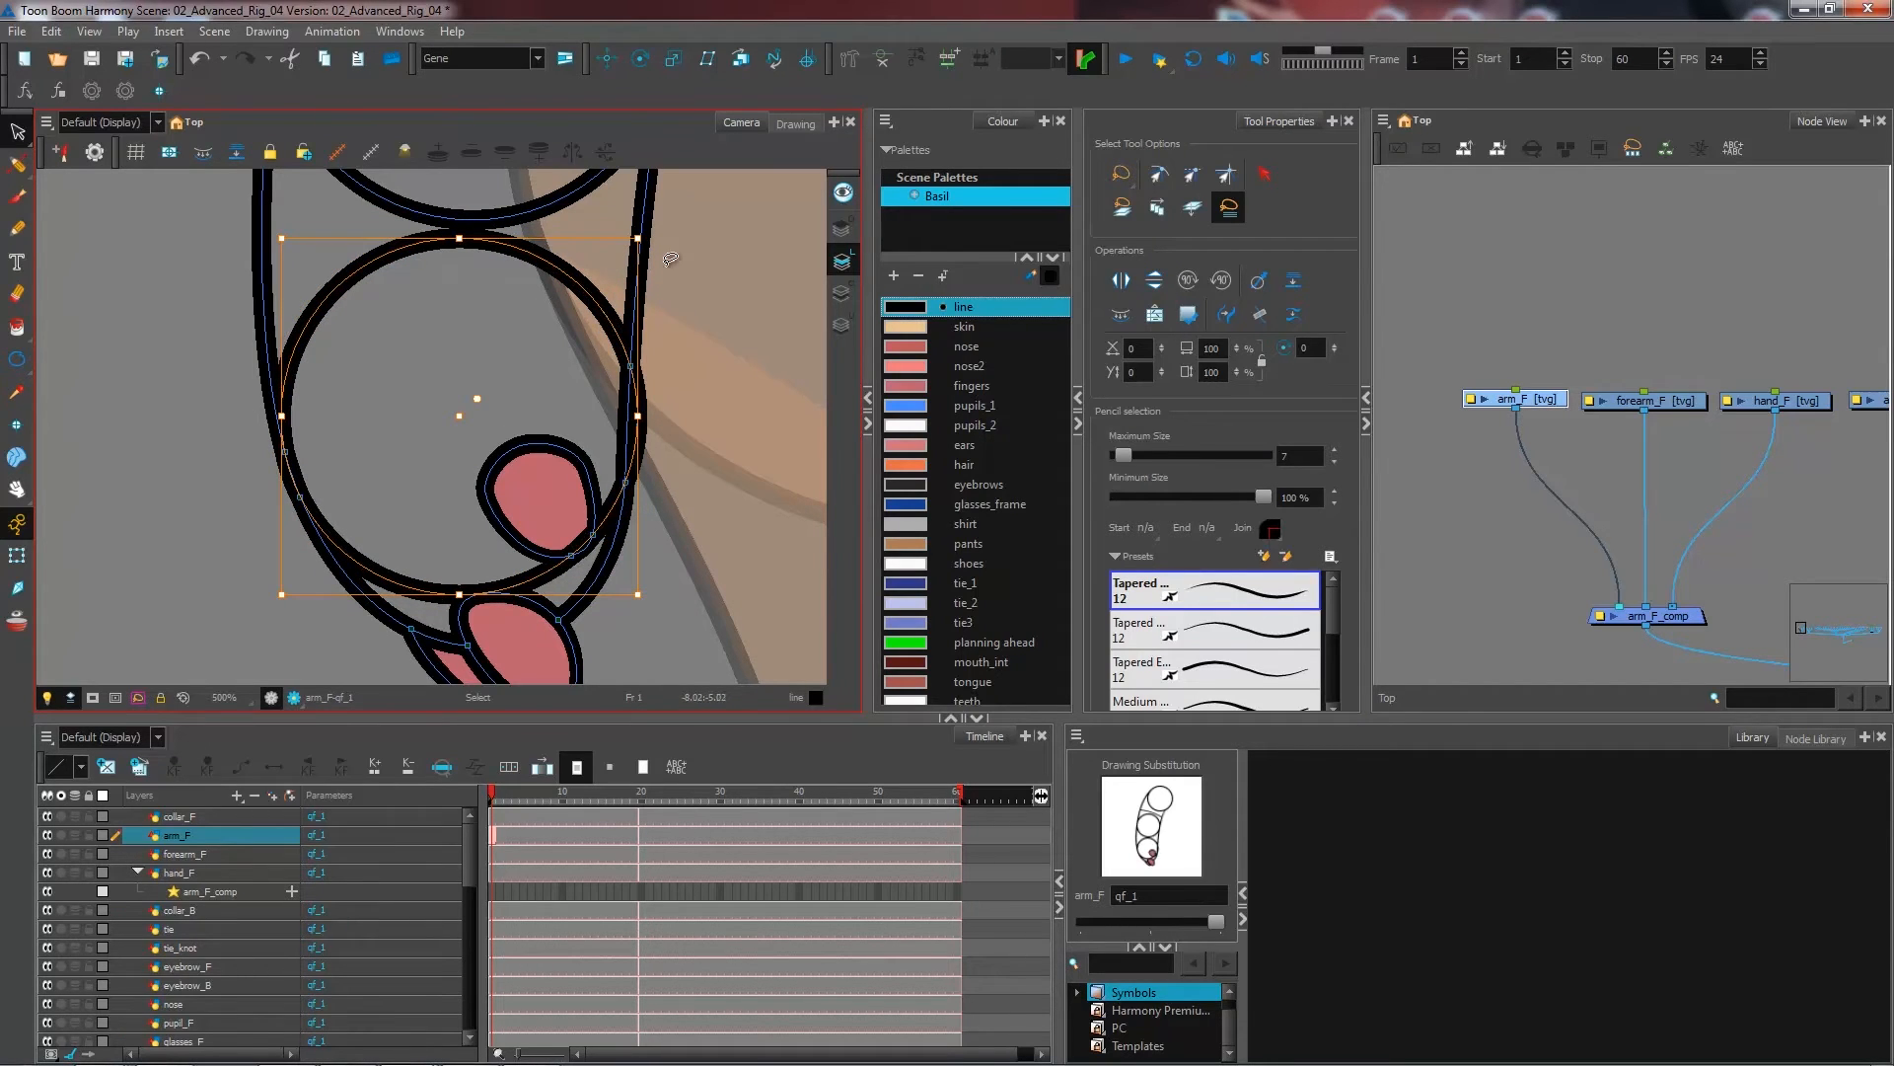
pyautogui.moveTo(637, 237); pyautogui.dragTo(627, 247)
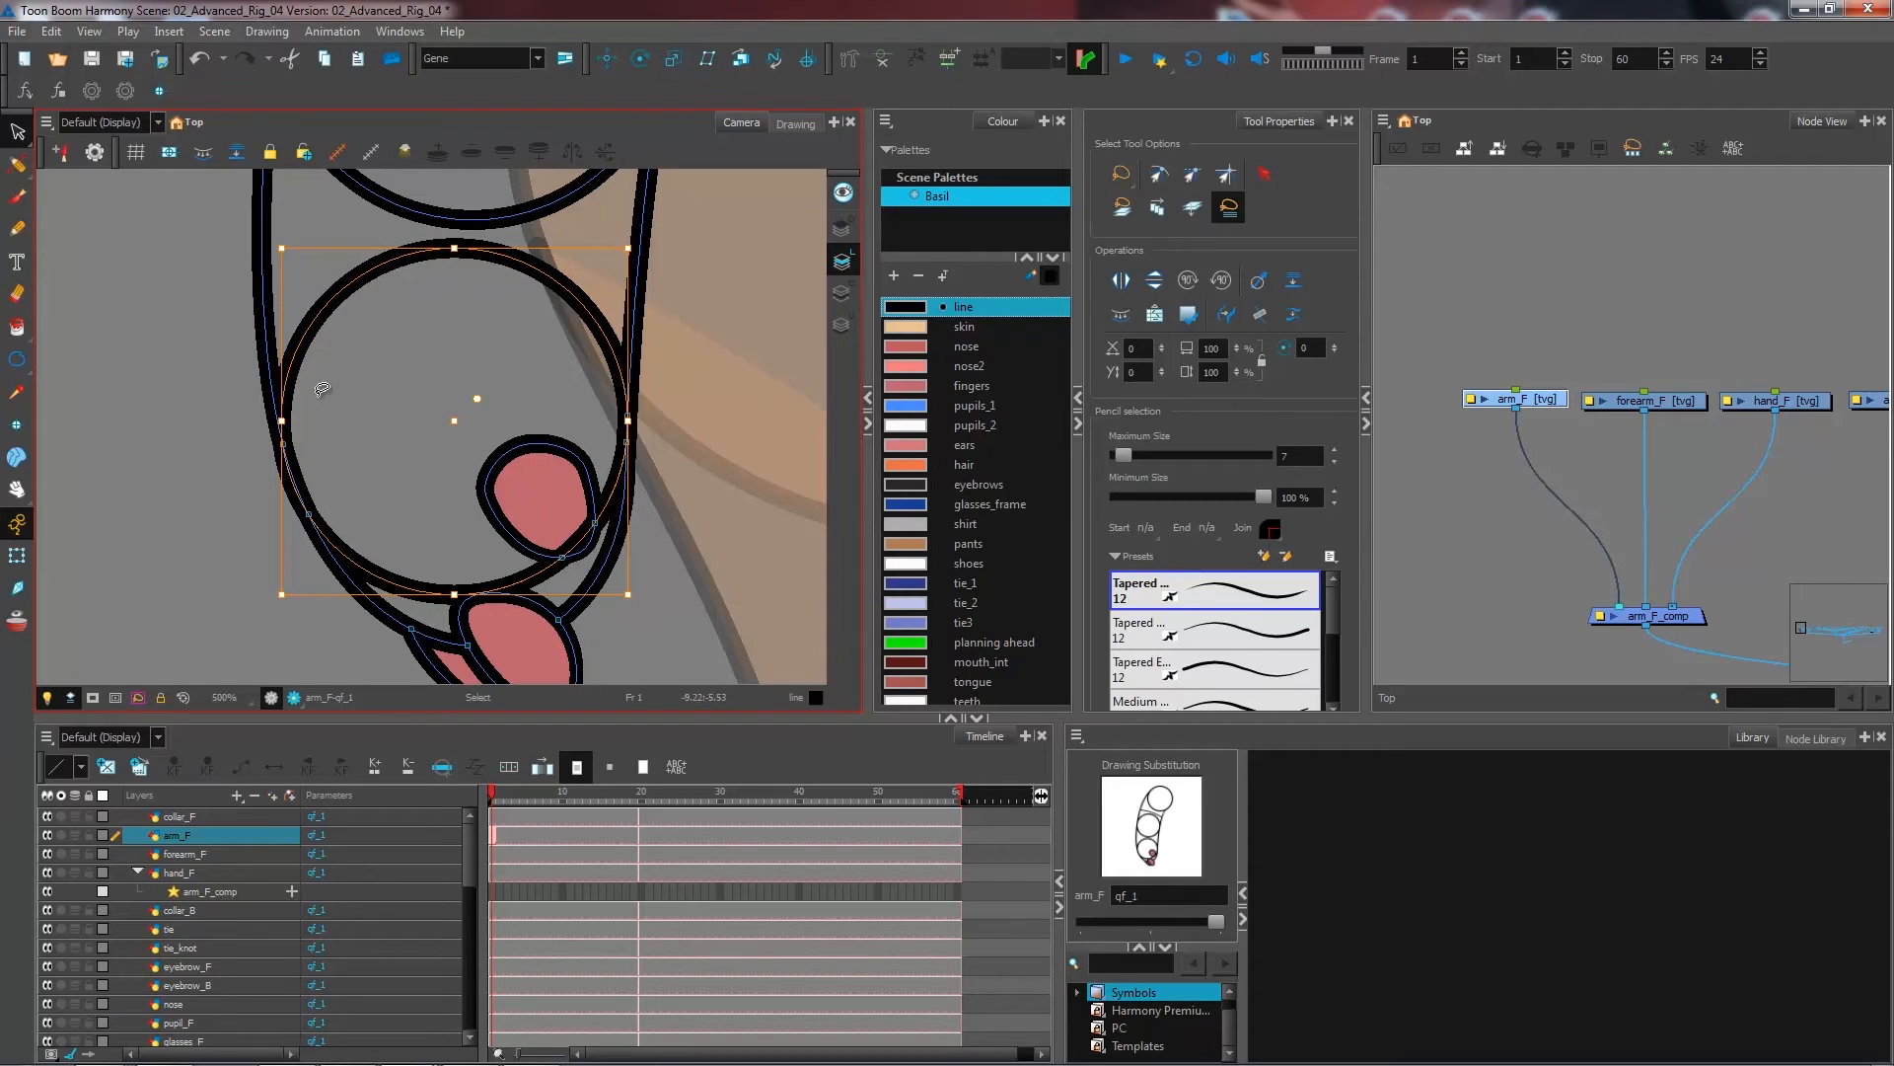
pyautogui.press('2')
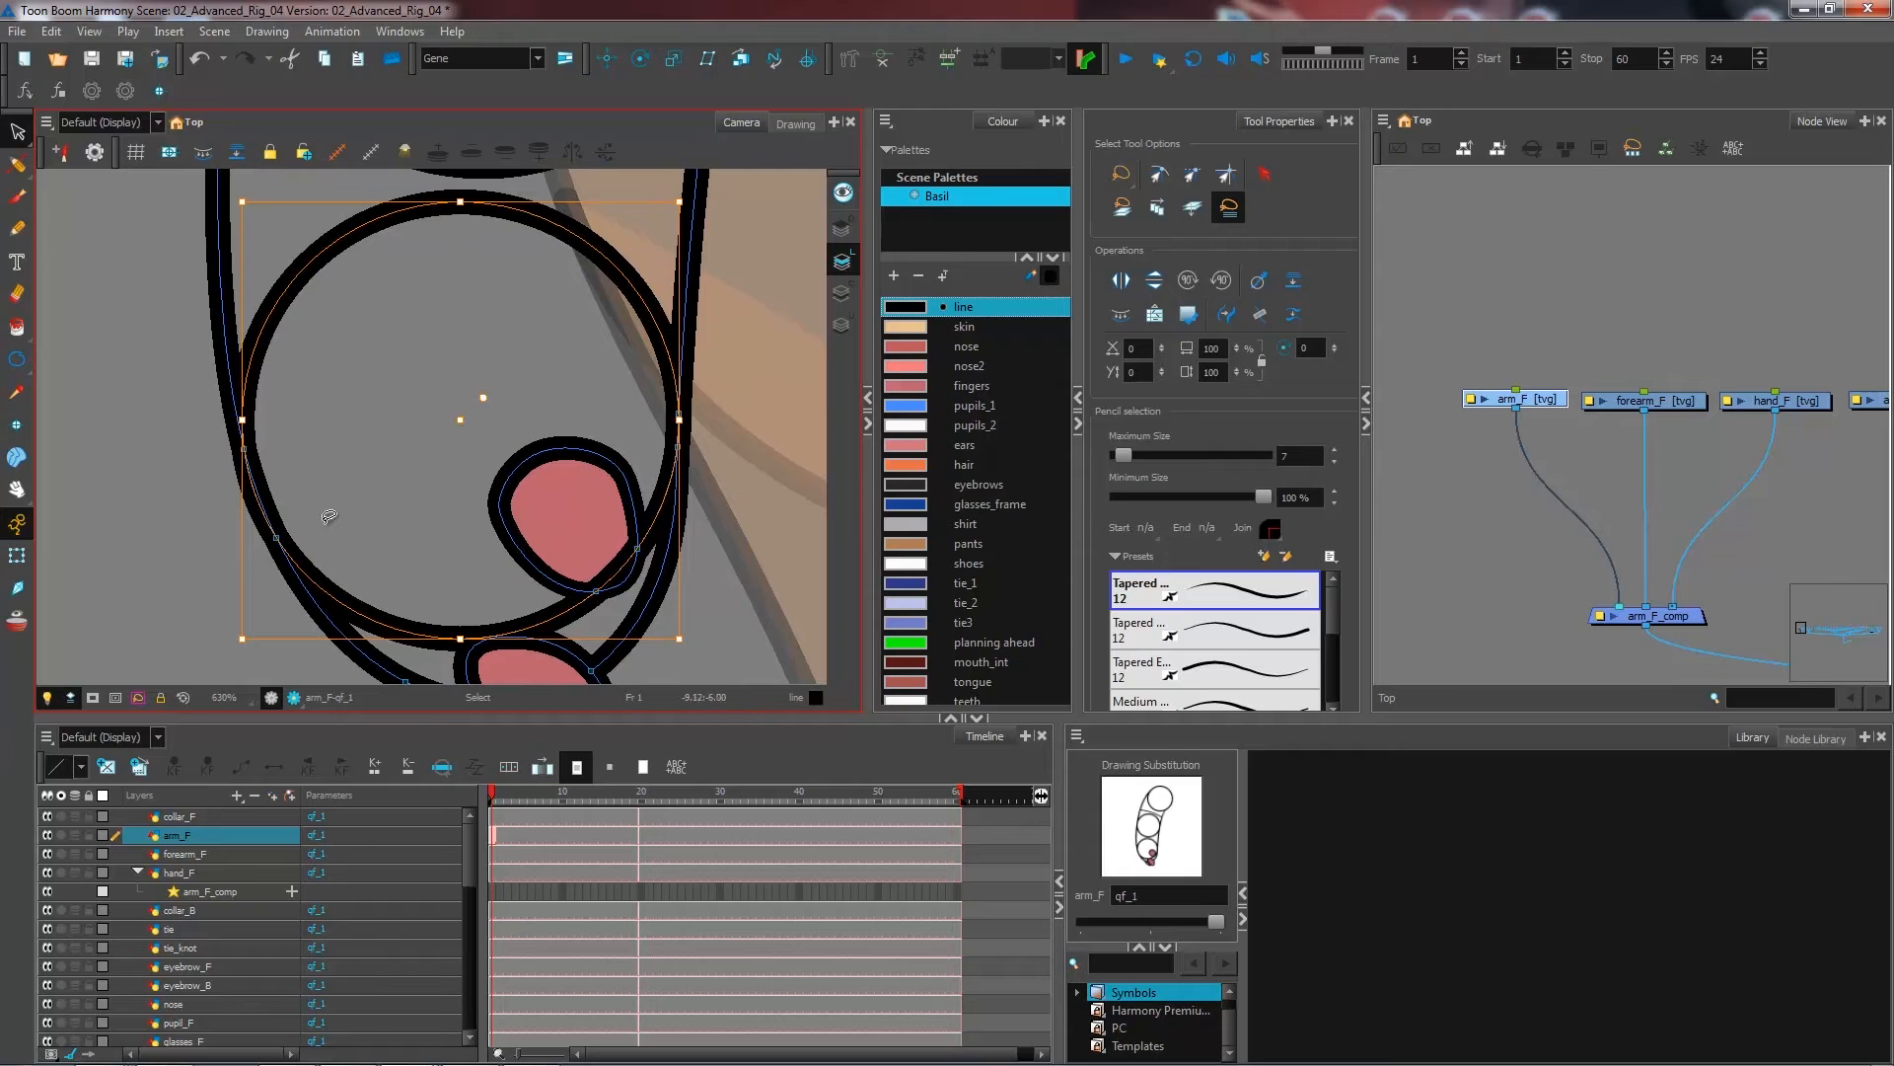
pyautogui.moveTo(246, 634); pyautogui.dragTo(337, 556)
pyautogui.press('2')
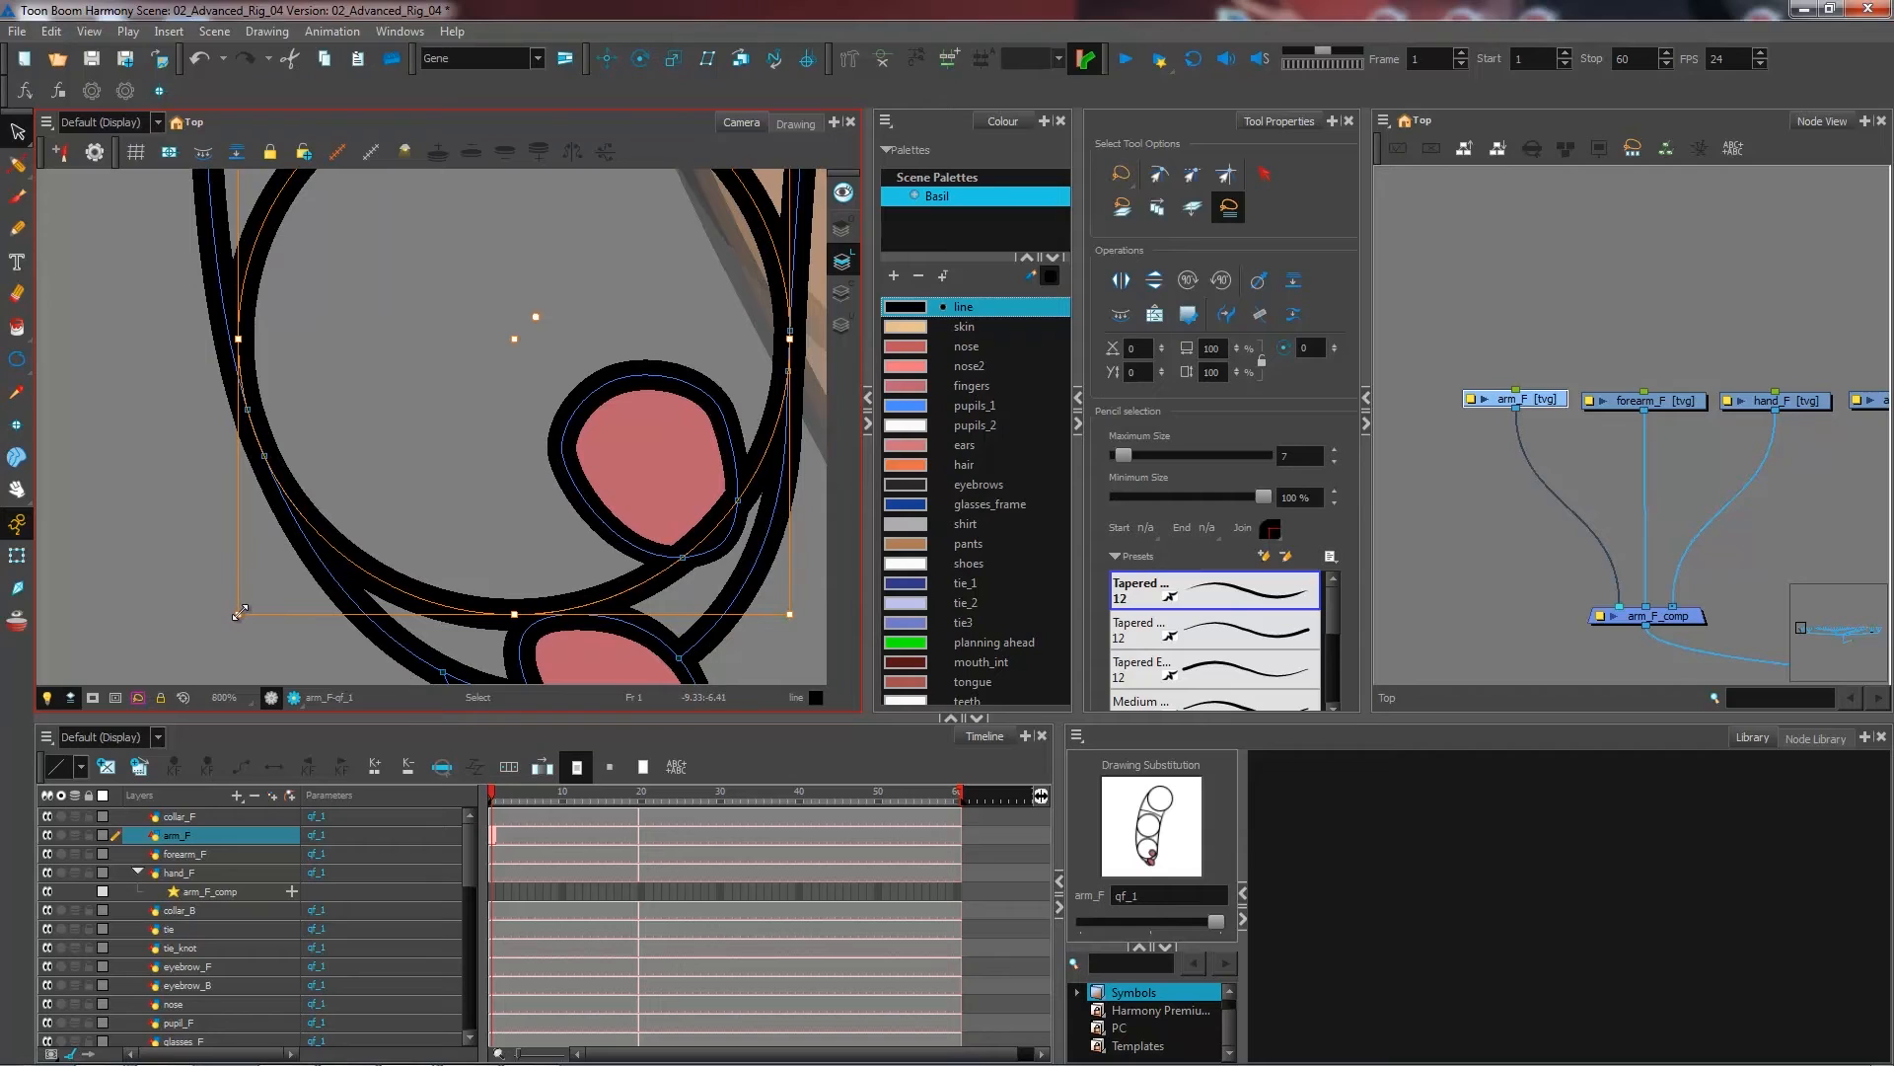
pyautogui.moveTo(242, 610); pyautogui.dragTo(243, 610)
pyautogui.click(334, 383)
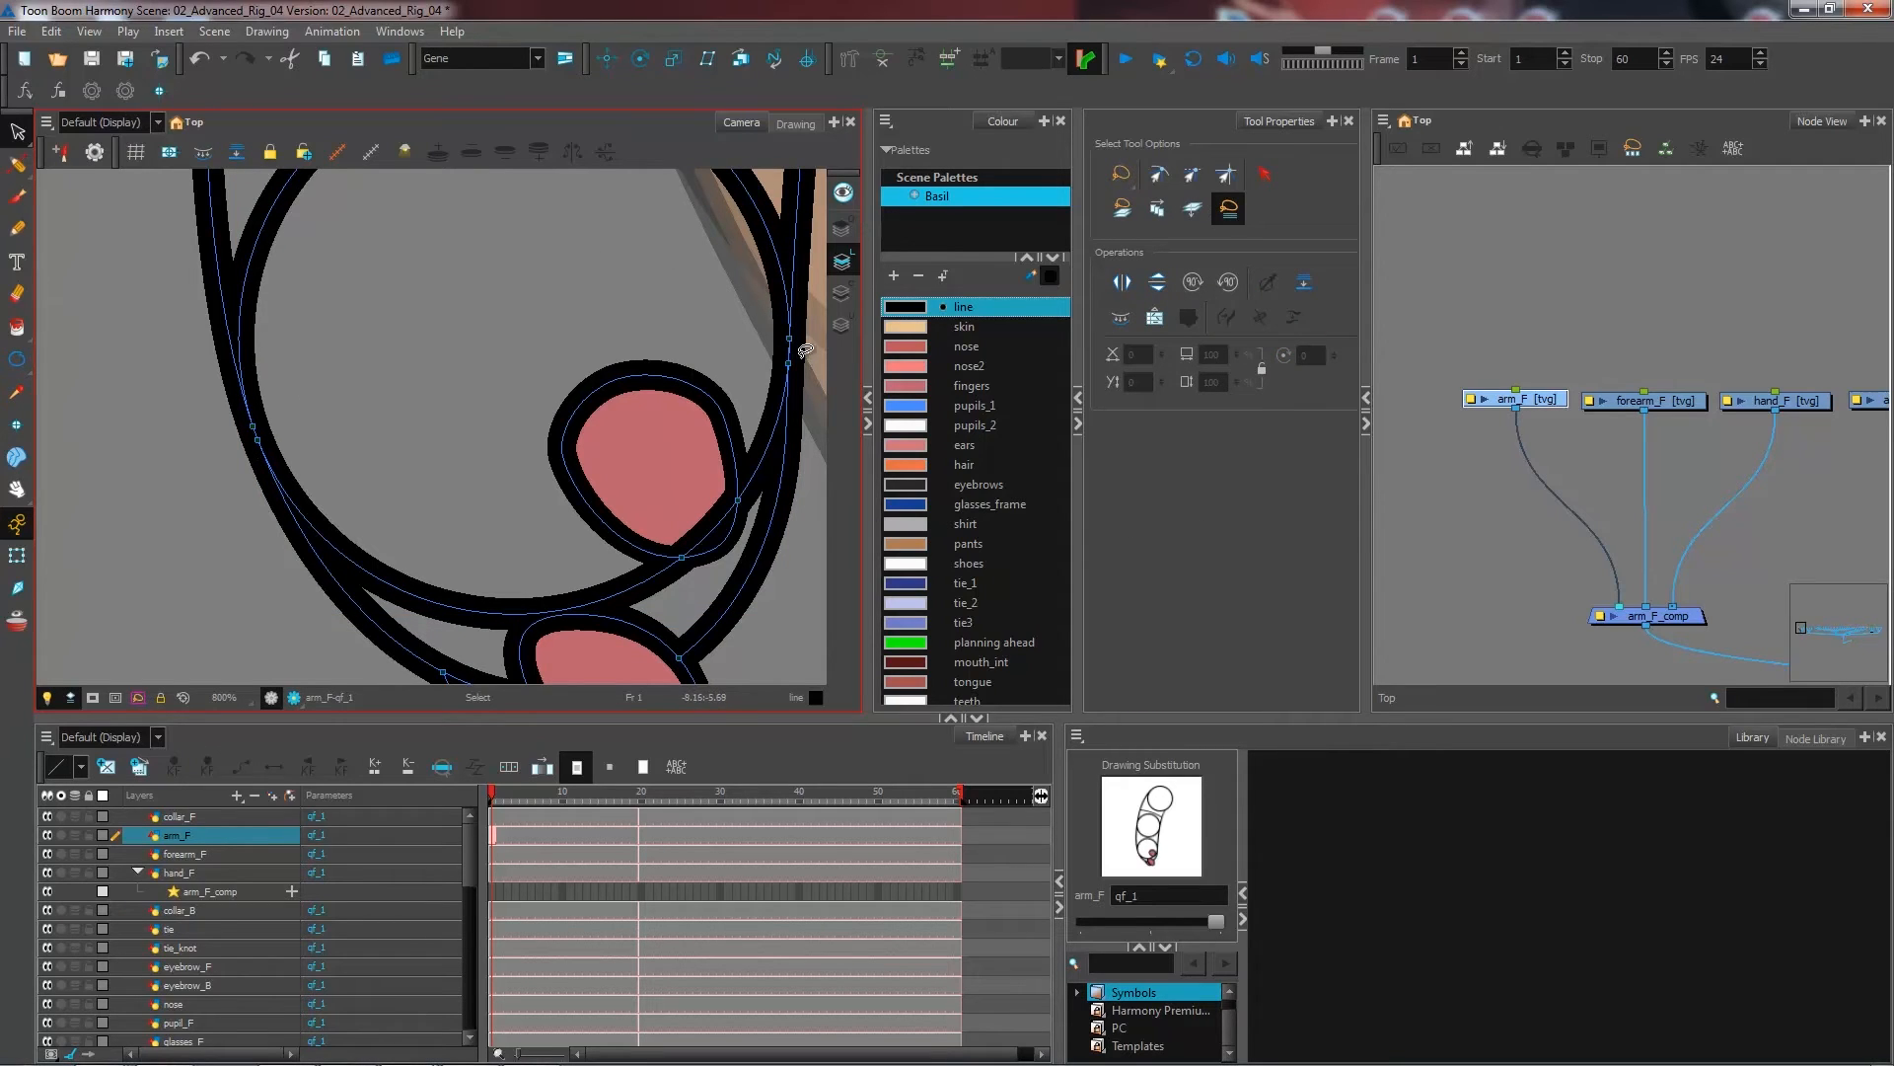
# - Check the finished front arm drawing on frame 20 against the joint circles, and return to frame 1
pyautogui.scroll(-6, 792, 350)
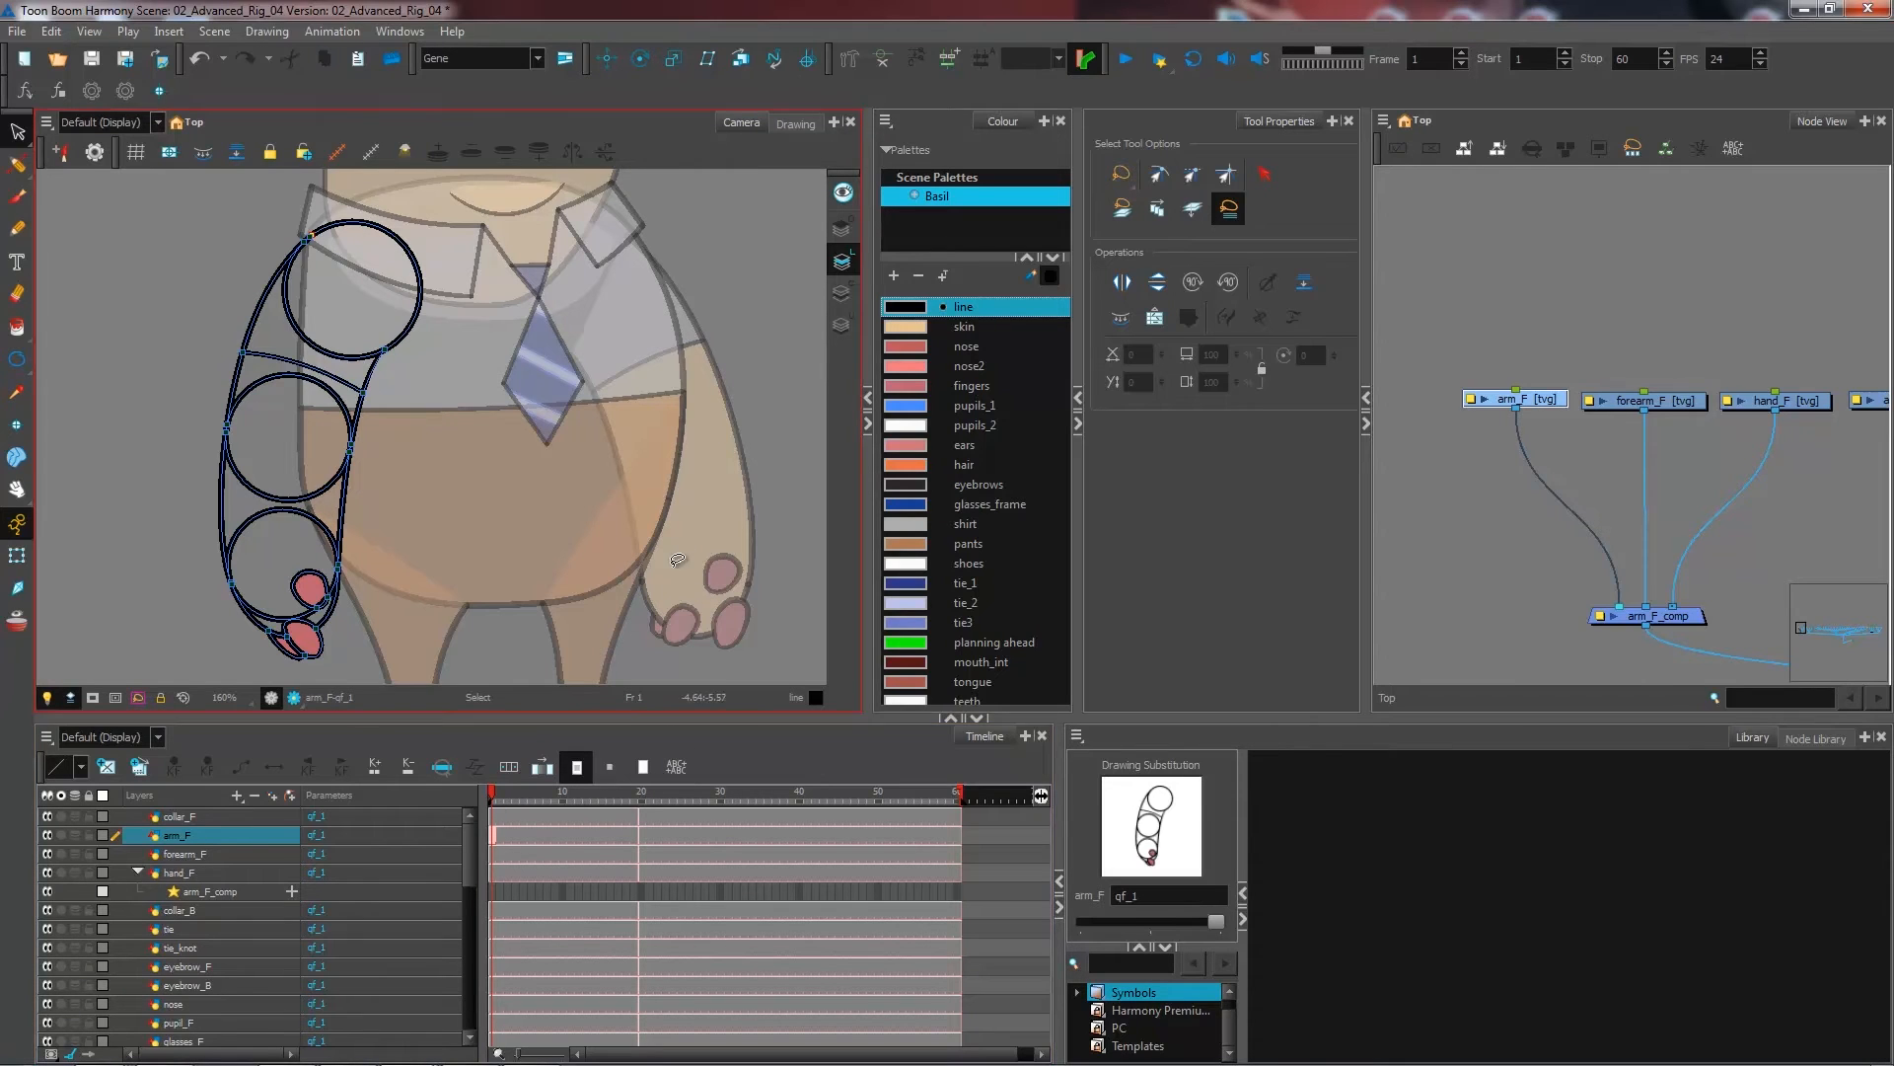
pyautogui.click(641, 796)
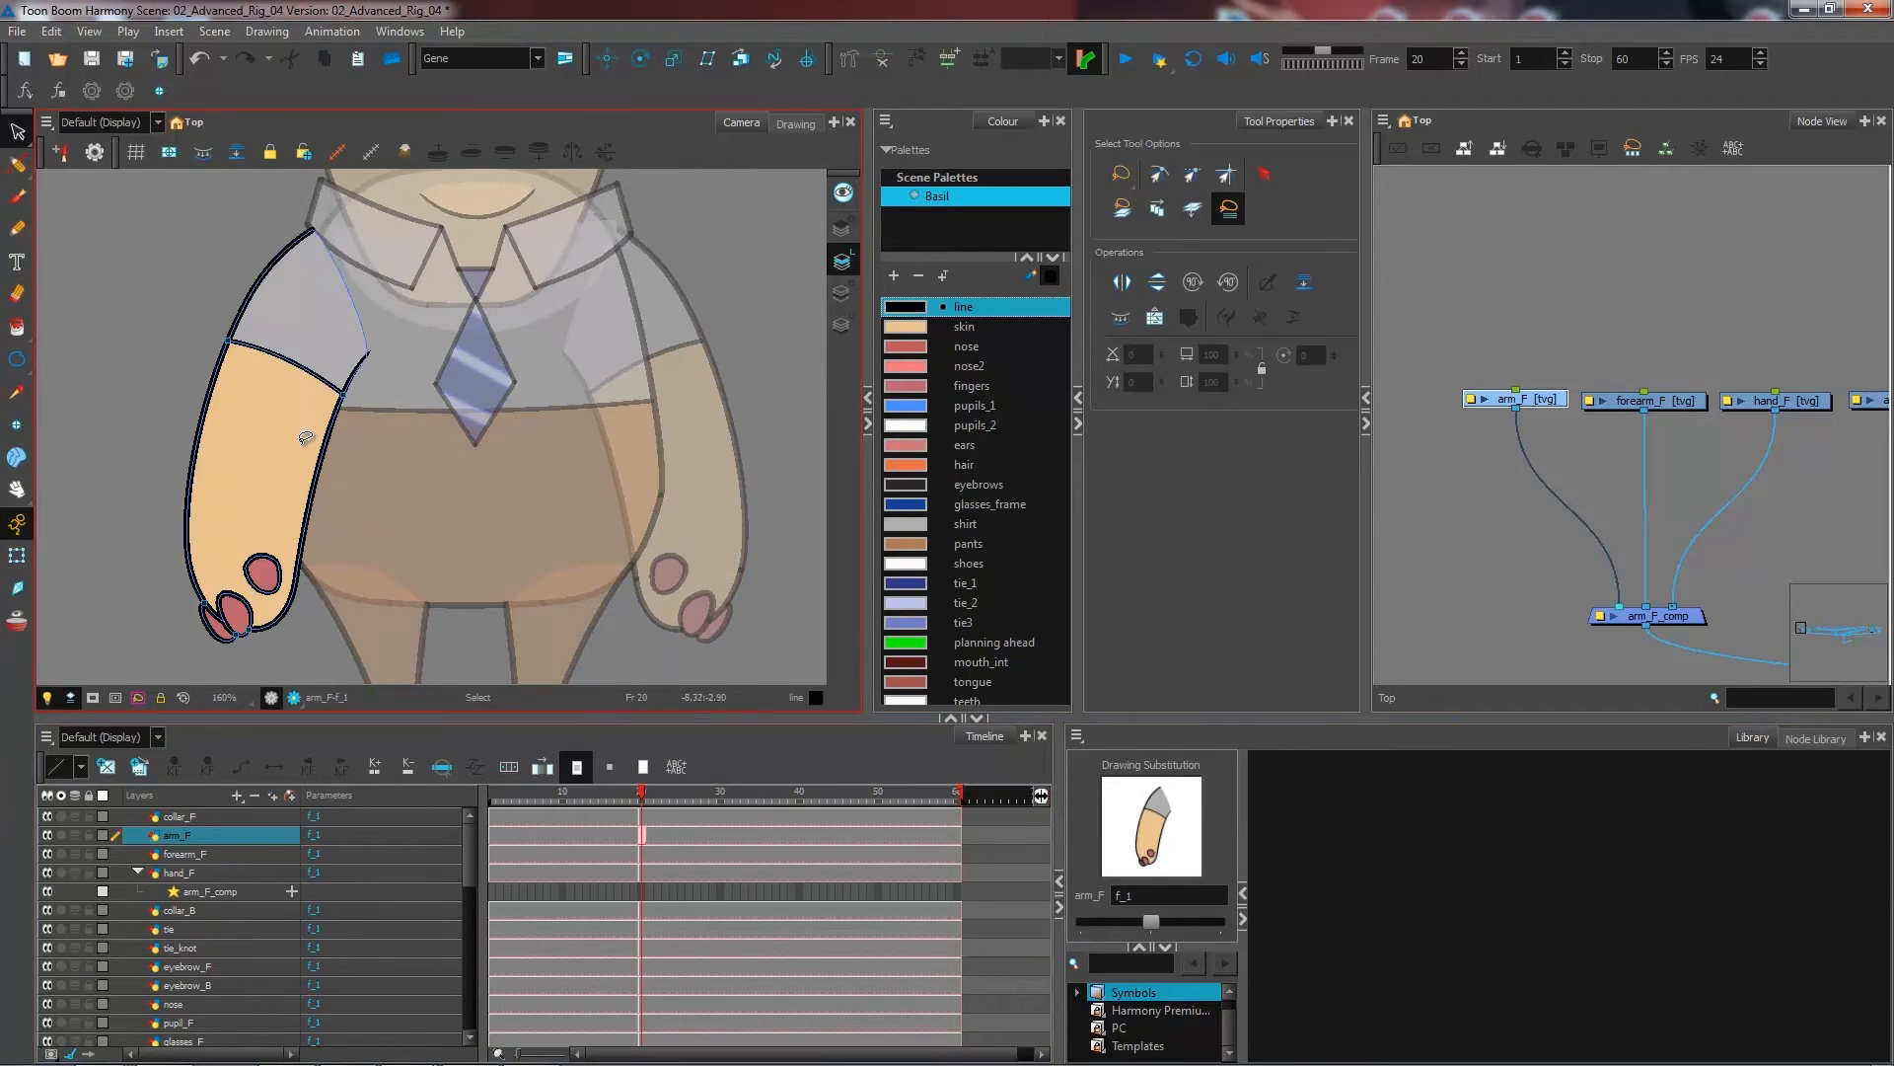
pyautogui.click(494, 793)
# - Select the thigh_F drawing of the leg beside the circled arm and delete its brown colour fill, keeping only the outline
pyautogui.moveTo(530, 500); pyautogui.dragTo(536, 347)
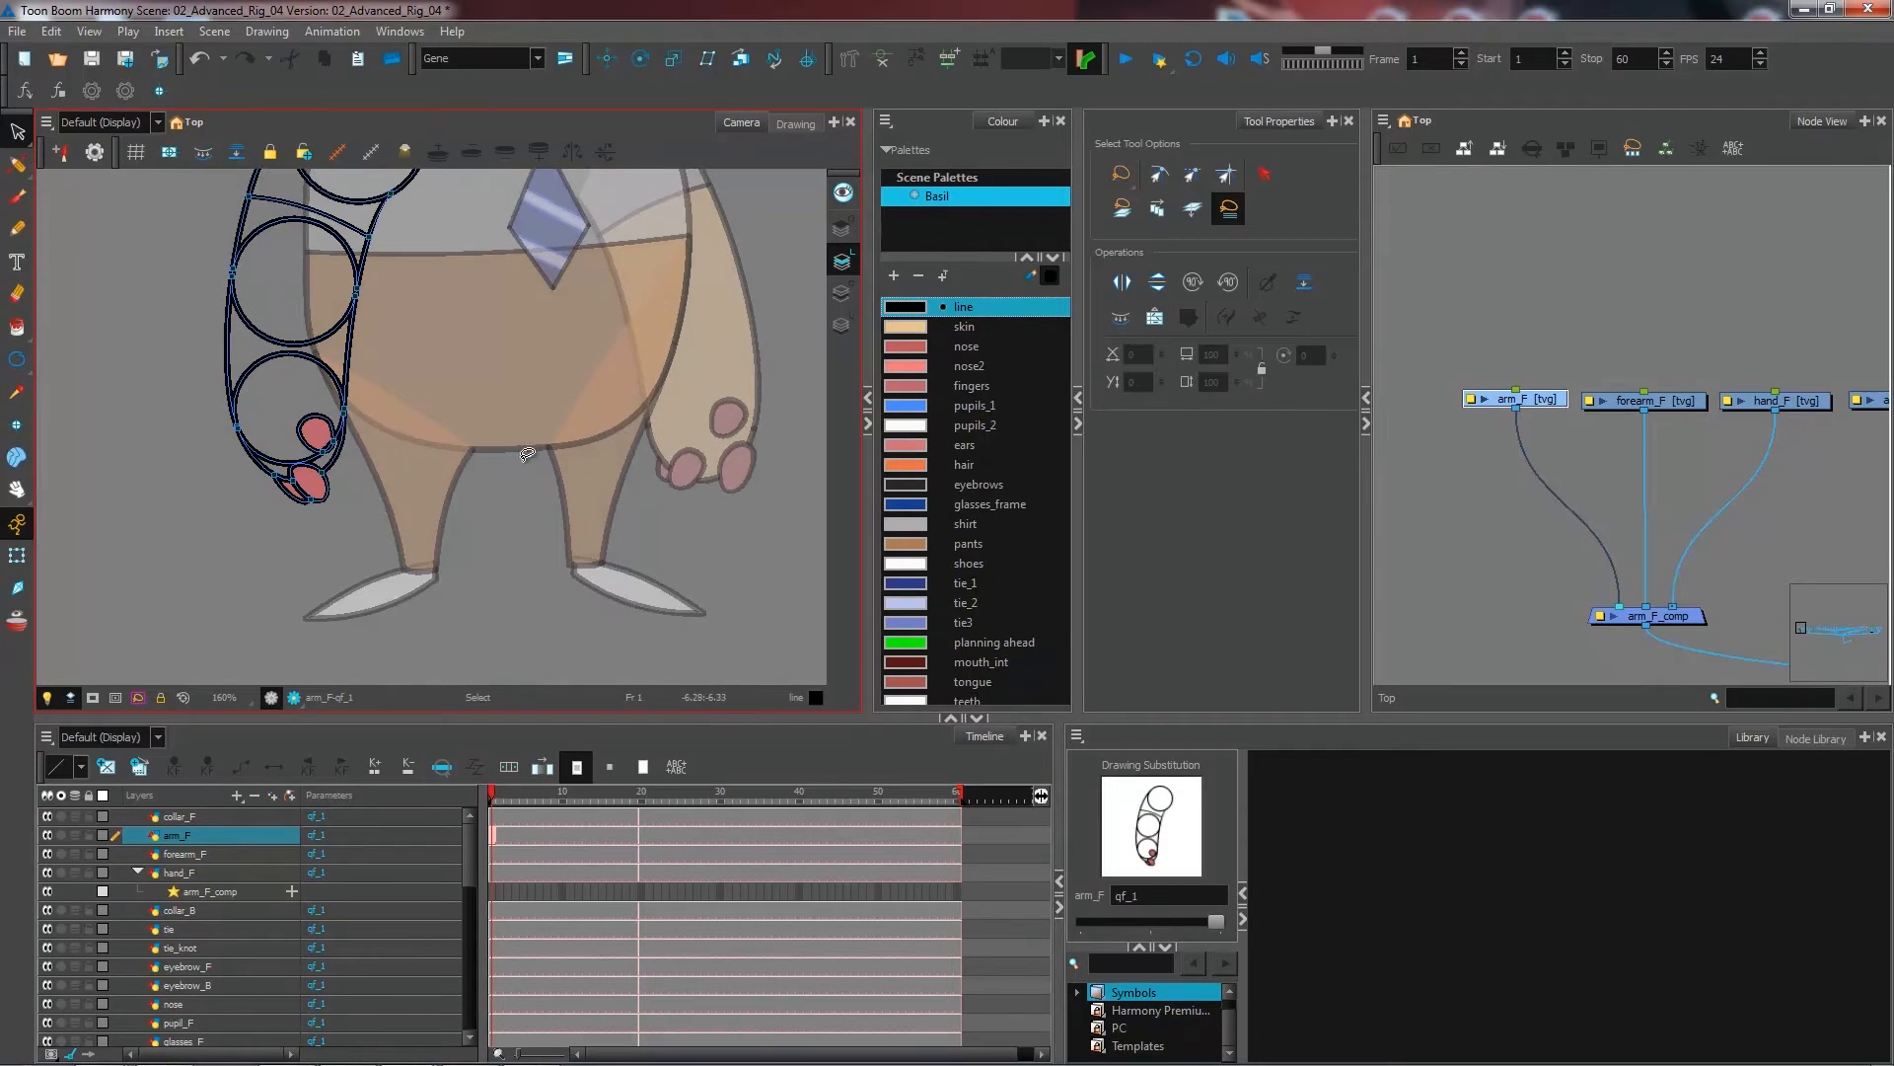
pyautogui.click(17, 555)
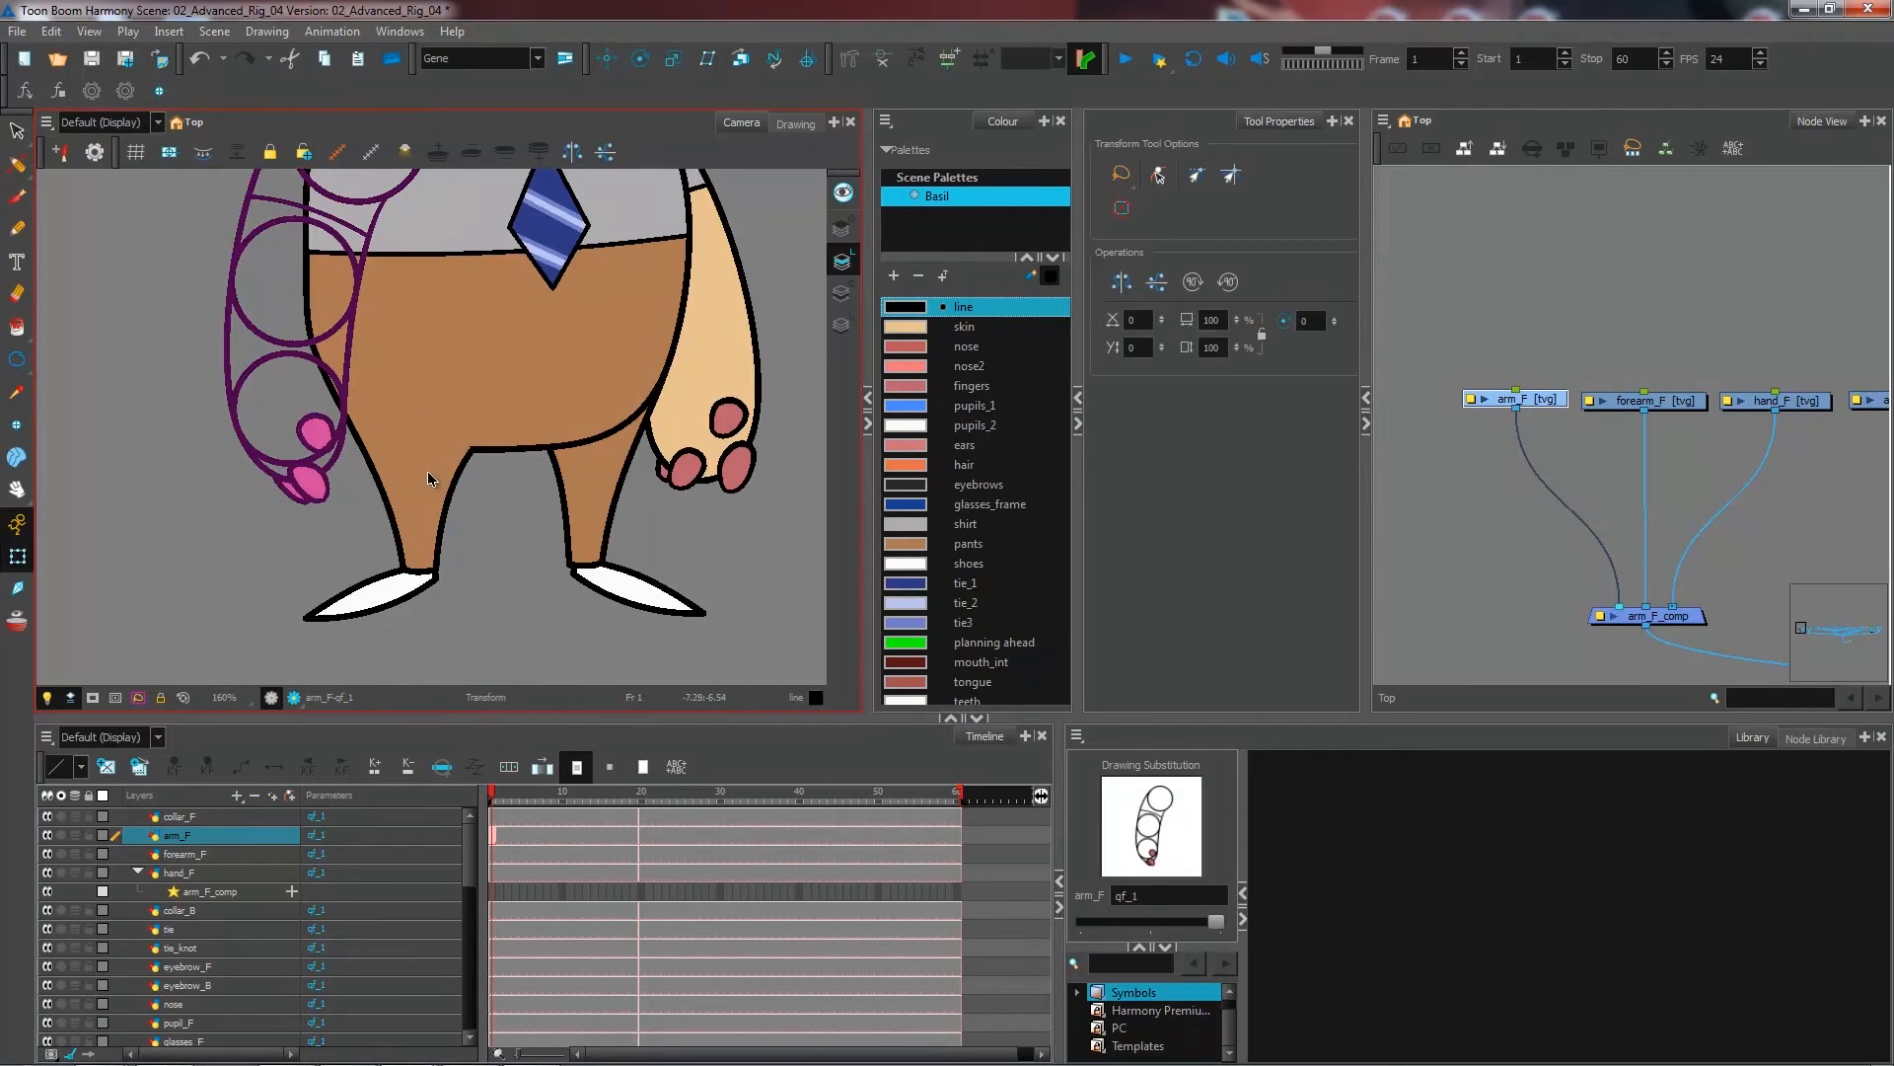
pyautogui.click(428, 478)
pyautogui.hotkey('alt', 's')
pyautogui.scroll(1, 414, 434)
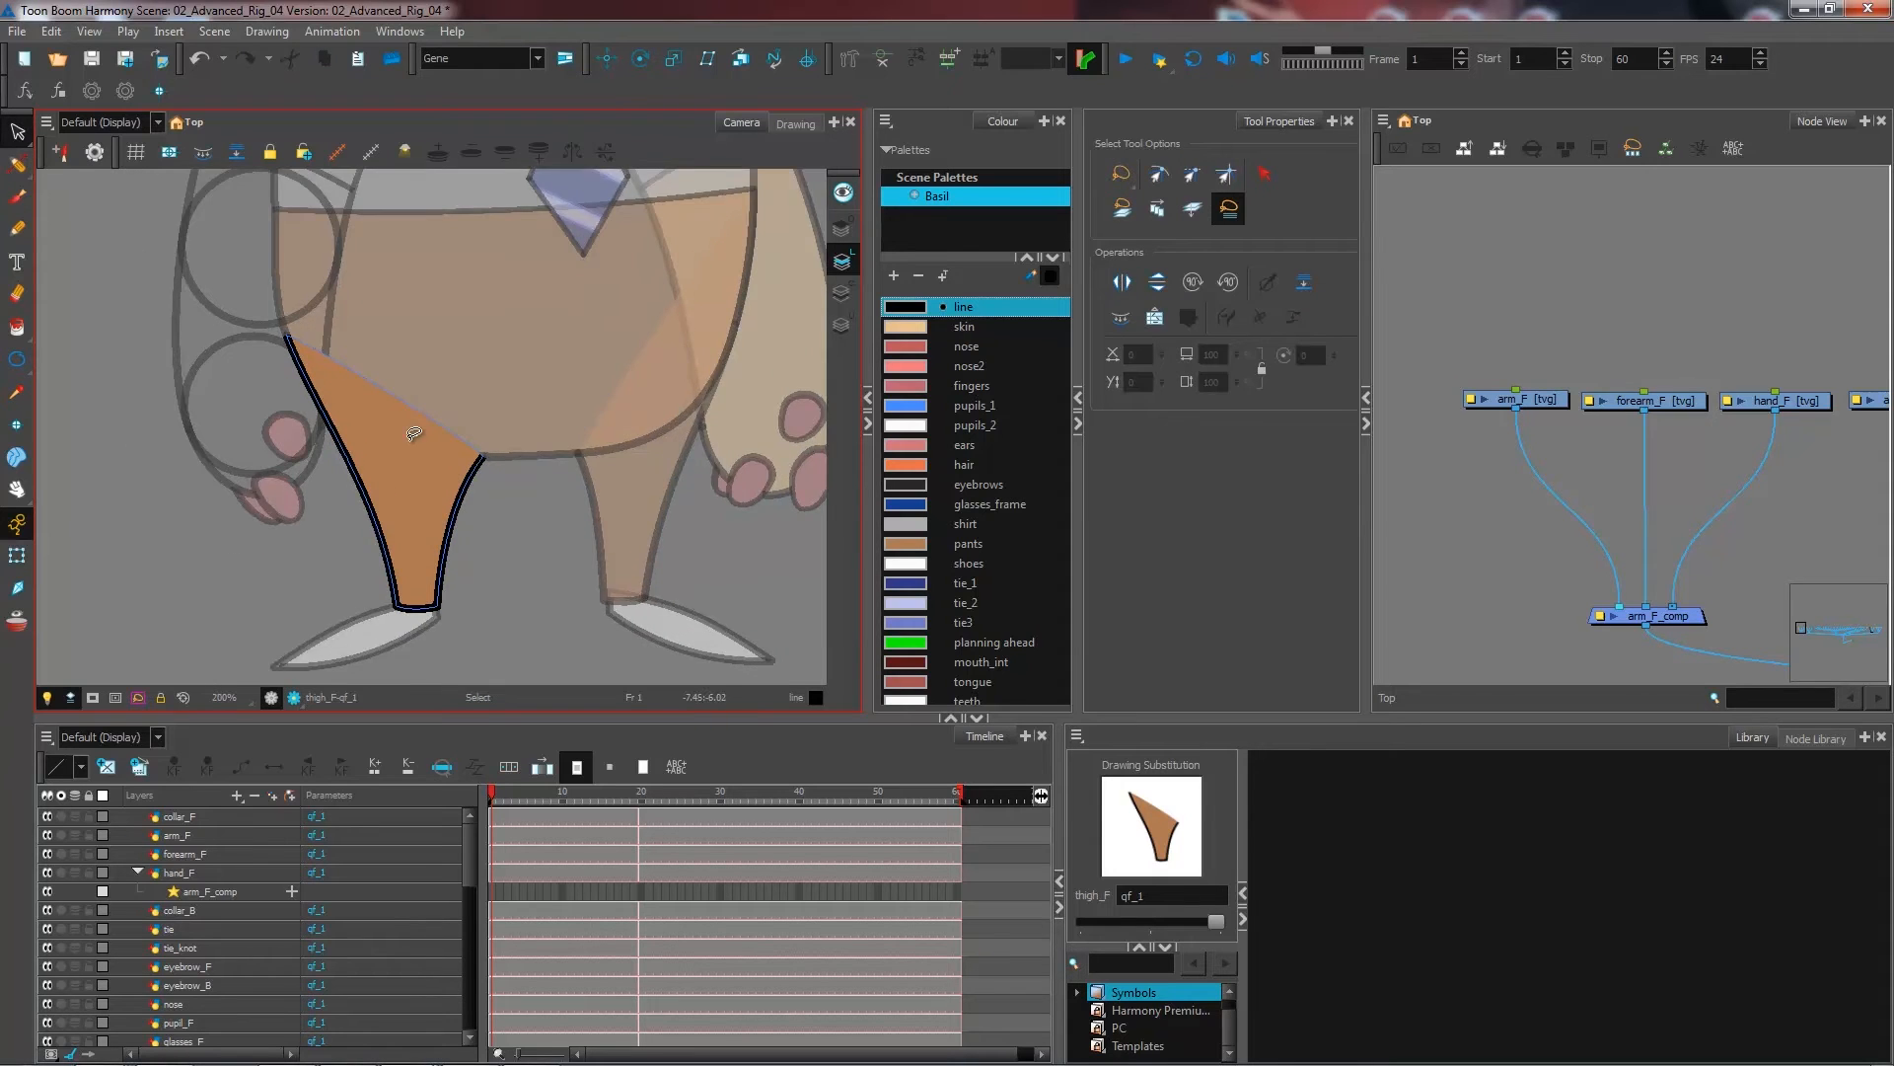
pyautogui.scroll(1, 414, 434)
pyautogui.click(418, 422)
pyautogui.press('Delete')
pyautogui.scroll(1, 420, 428)
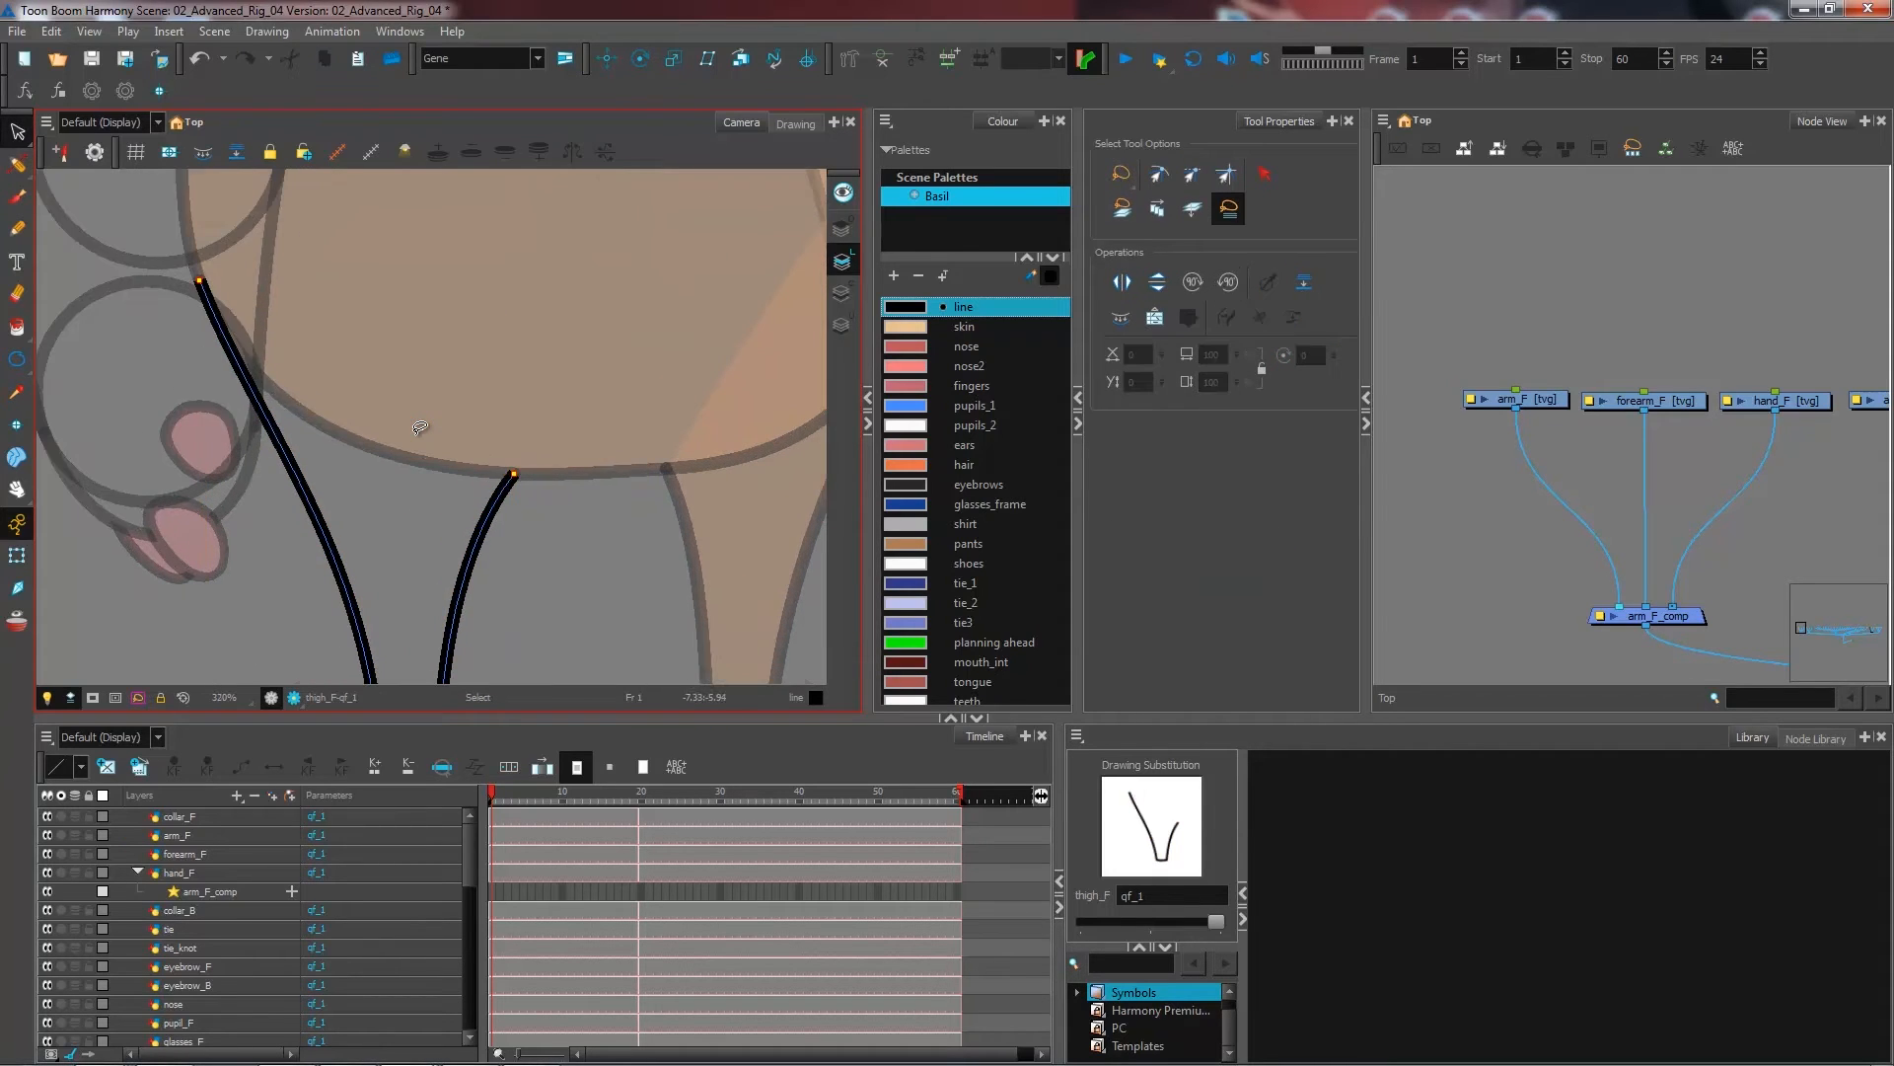
# - Draw a circle with the Ellipse tool over the hip area, crossing the upper end of the outer leg line
pyautogui.moveTo(381, 363); pyautogui.dragTo(418, 428)
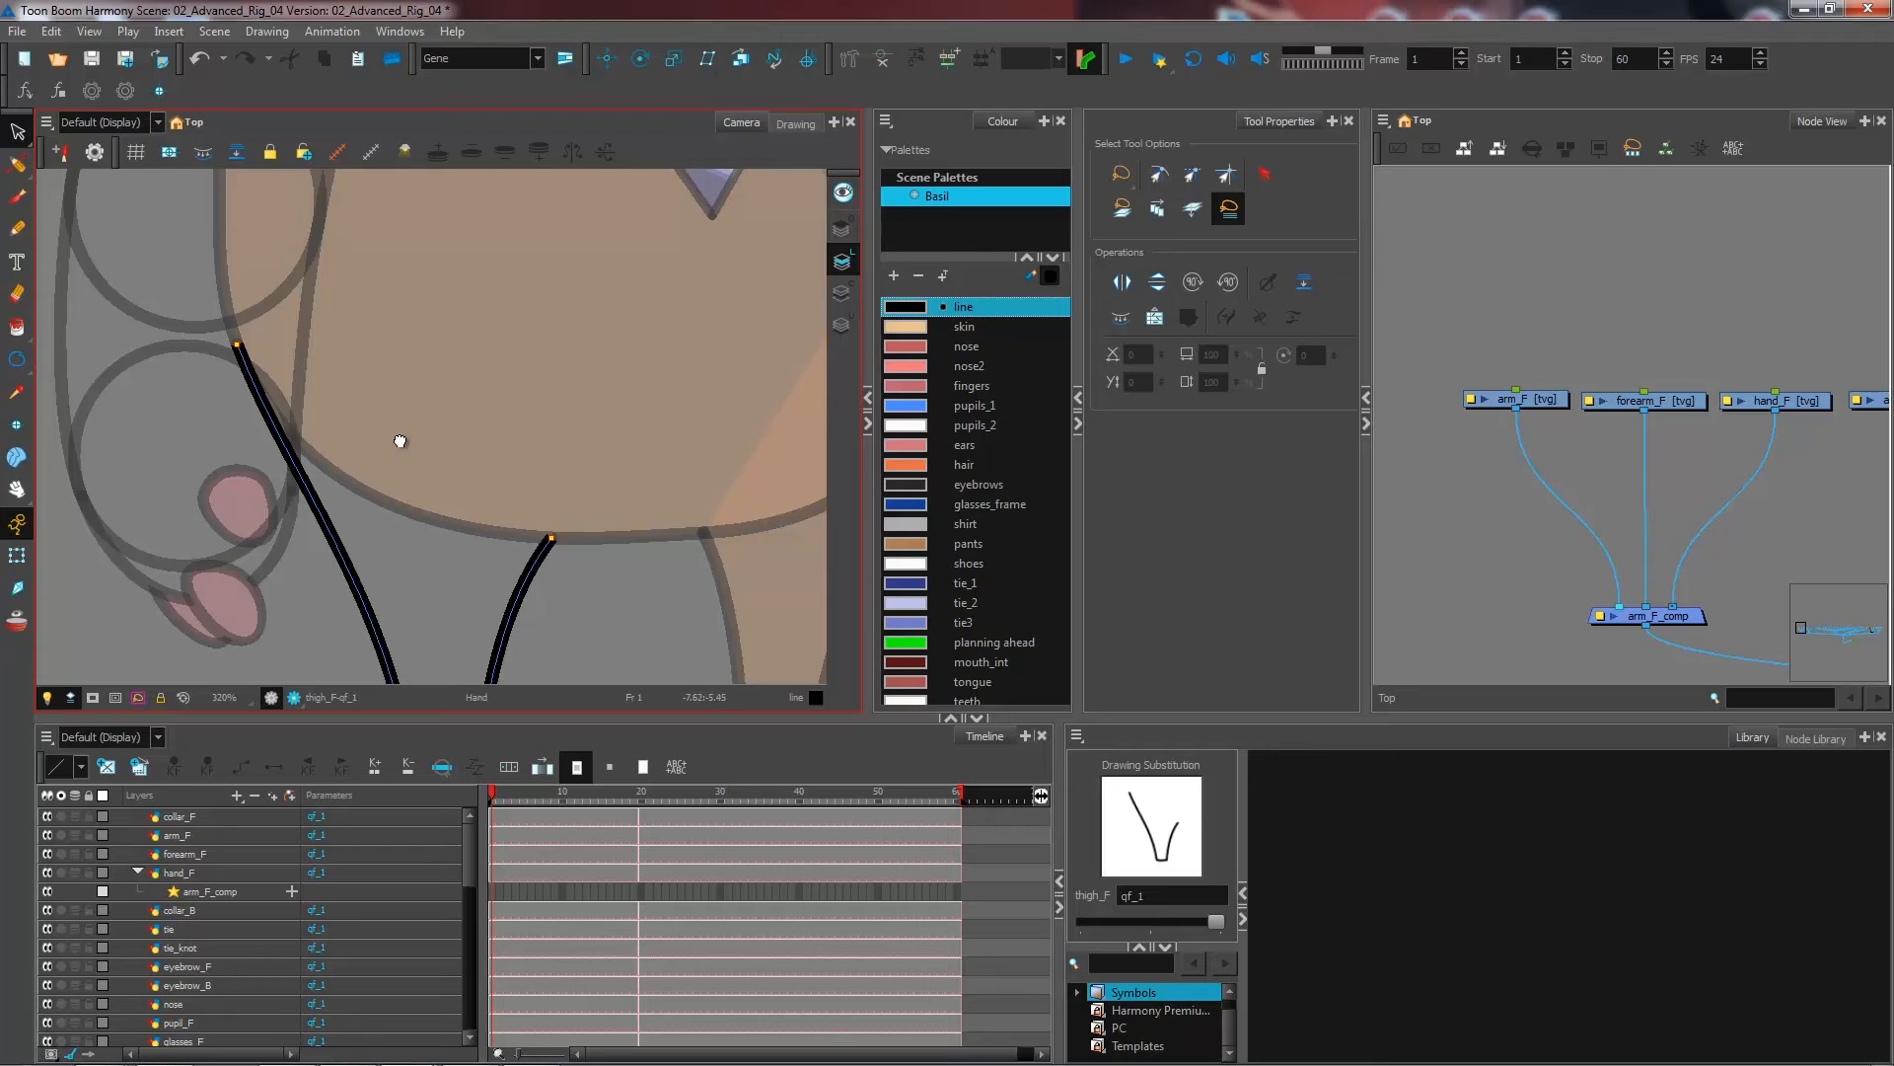
pyautogui.moveTo(362, 356); pyautogui.dragTo(369, 426)
pyautogui.click(16, 359)
pyautogui.moveTo(202, 220); pyautogui.dragTo(577, 597)
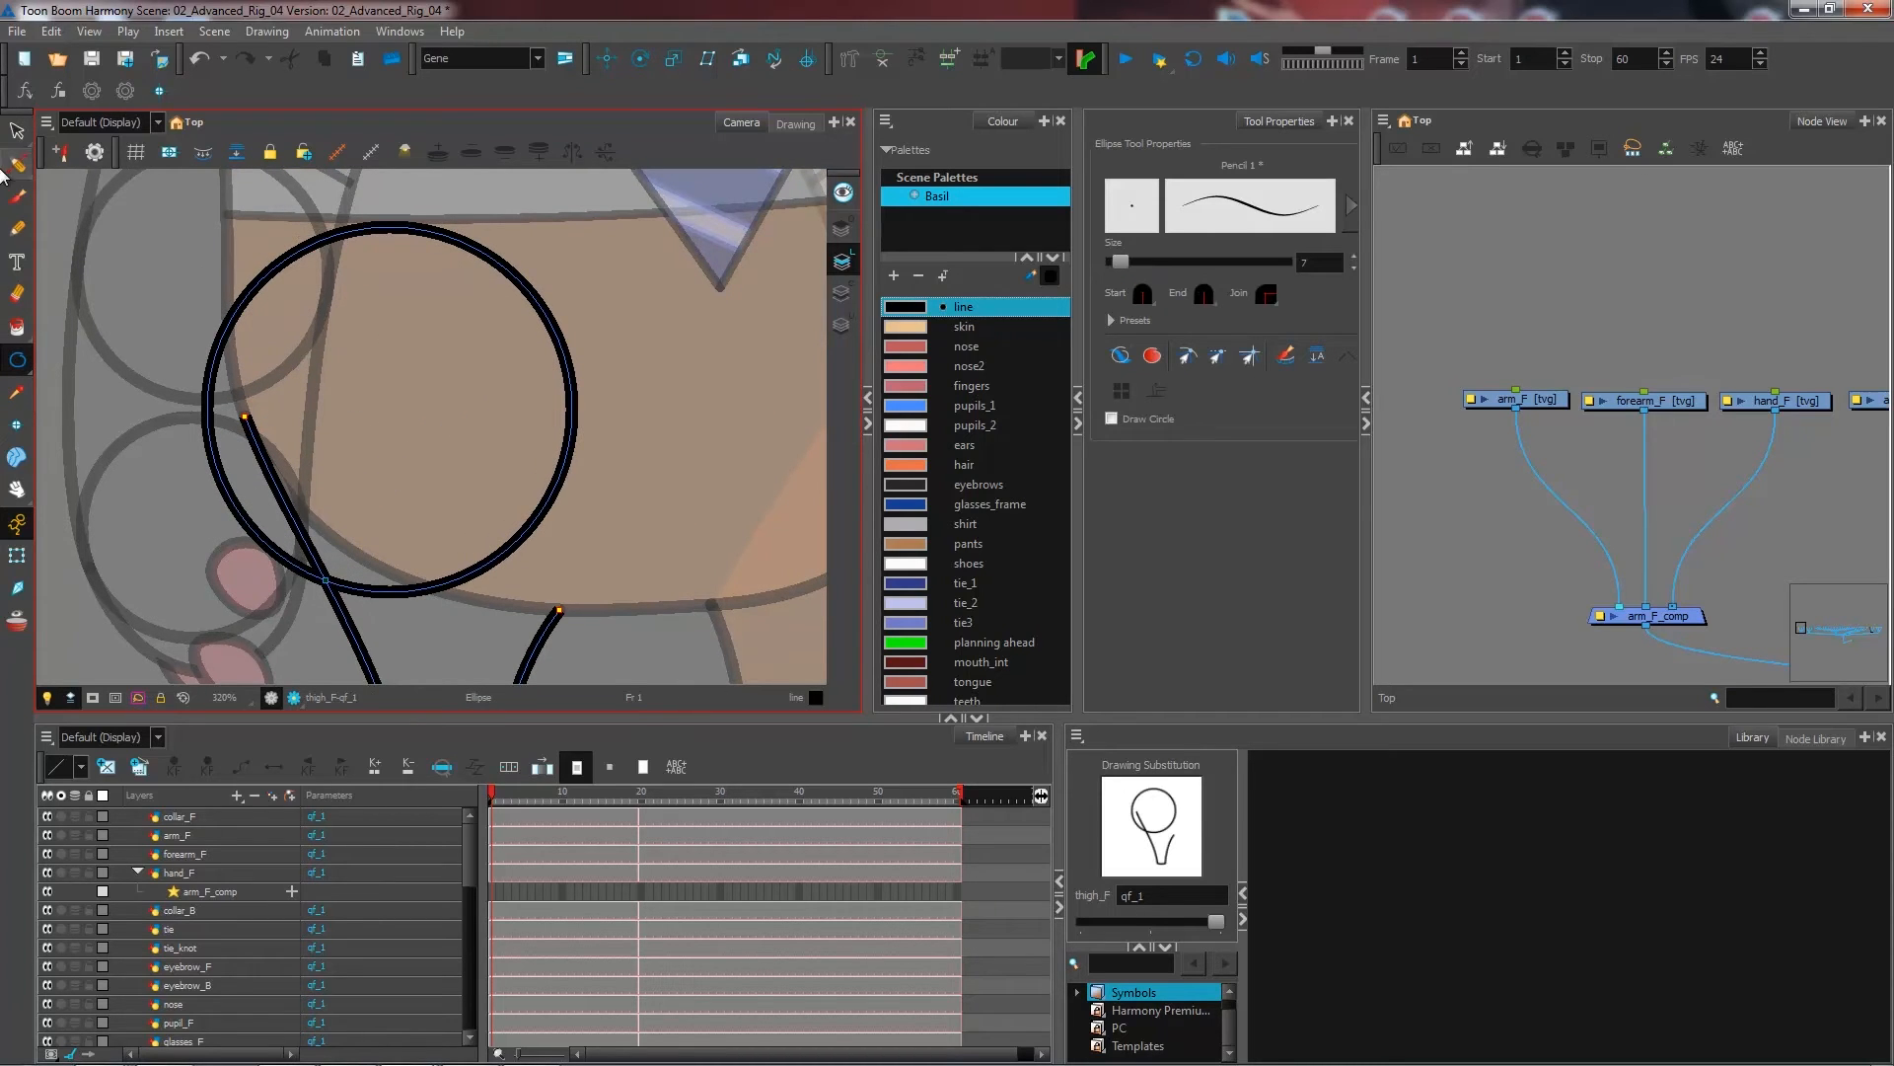
# - Move the hip circle inward between the leg lines, shrink it slightly and shift it to touch the upper leg outlines
pyautogui.click(18, 131)
pyautogui.click(546, 311)
pyautogui.moveTo(544, 309); pyautogui.dragTo(606, 299)
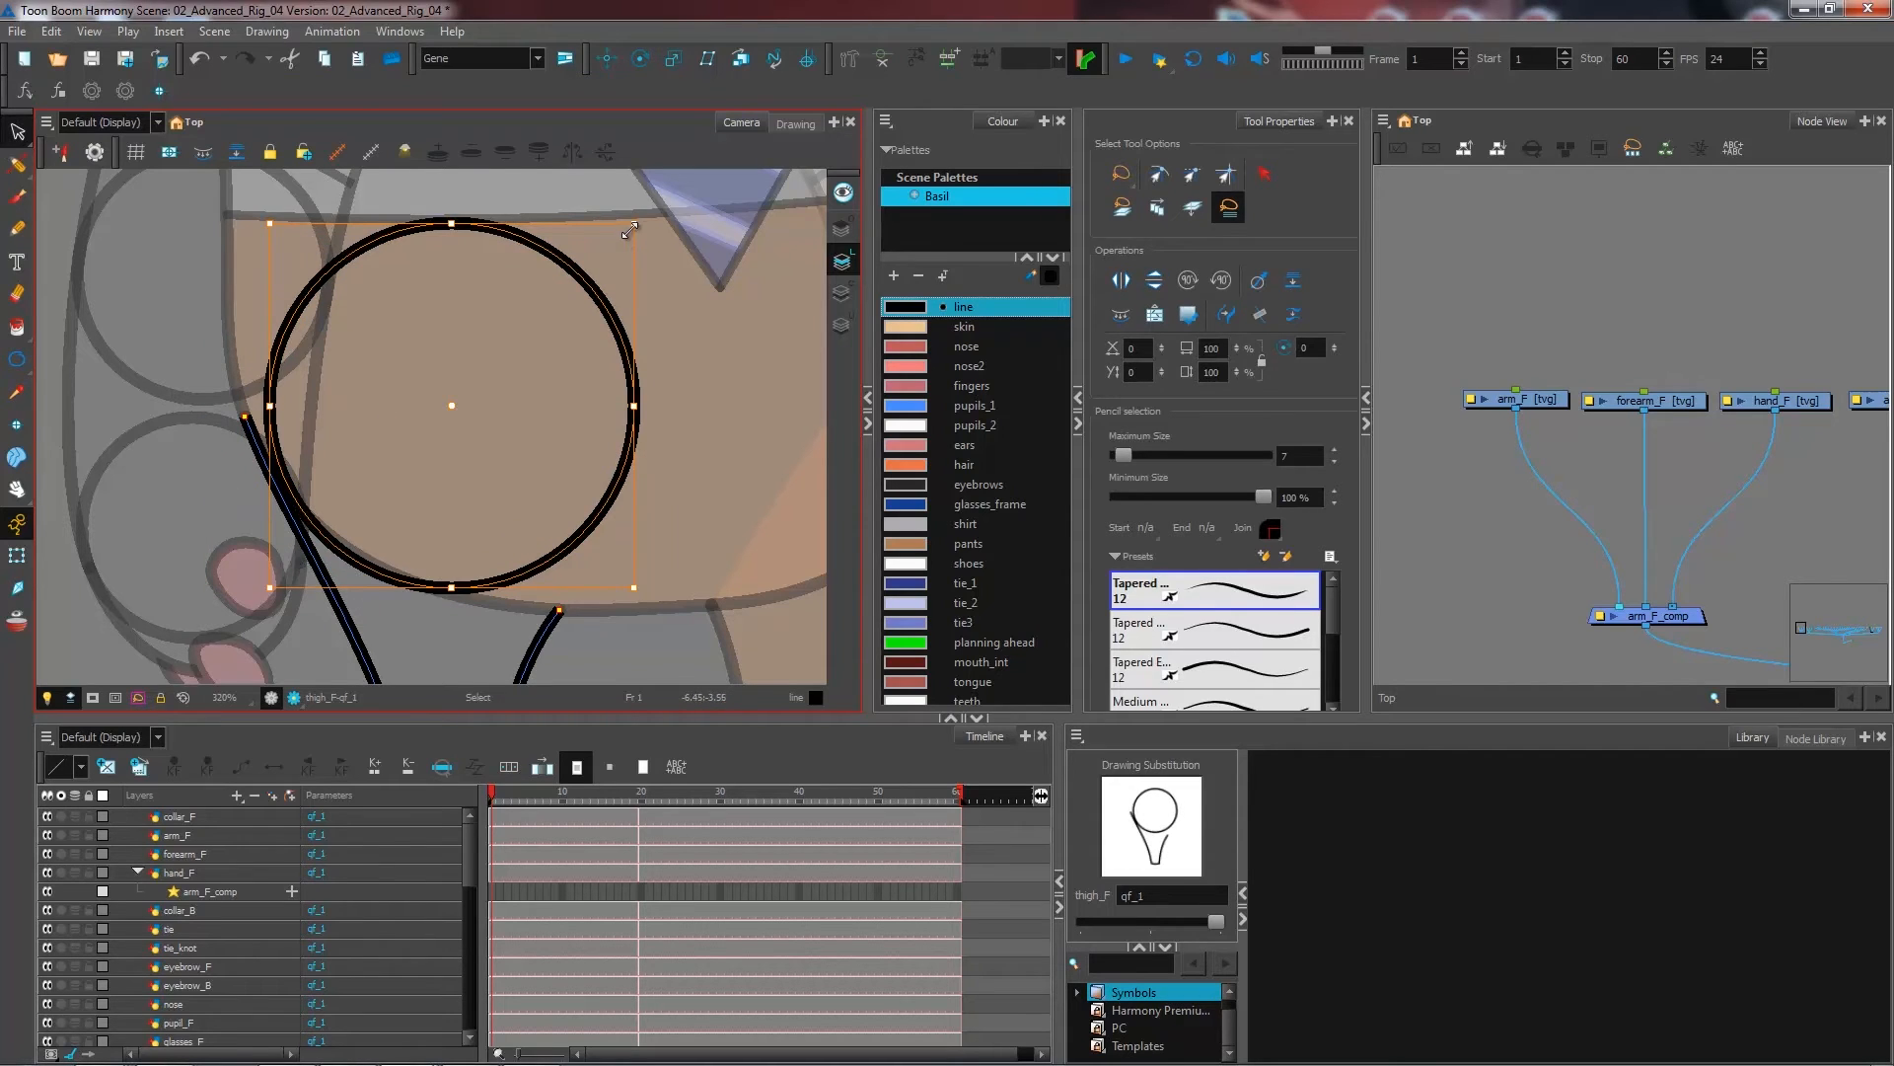
pyautogui.moveTo(628, 229); pyautogui.dragTo(623, 235)
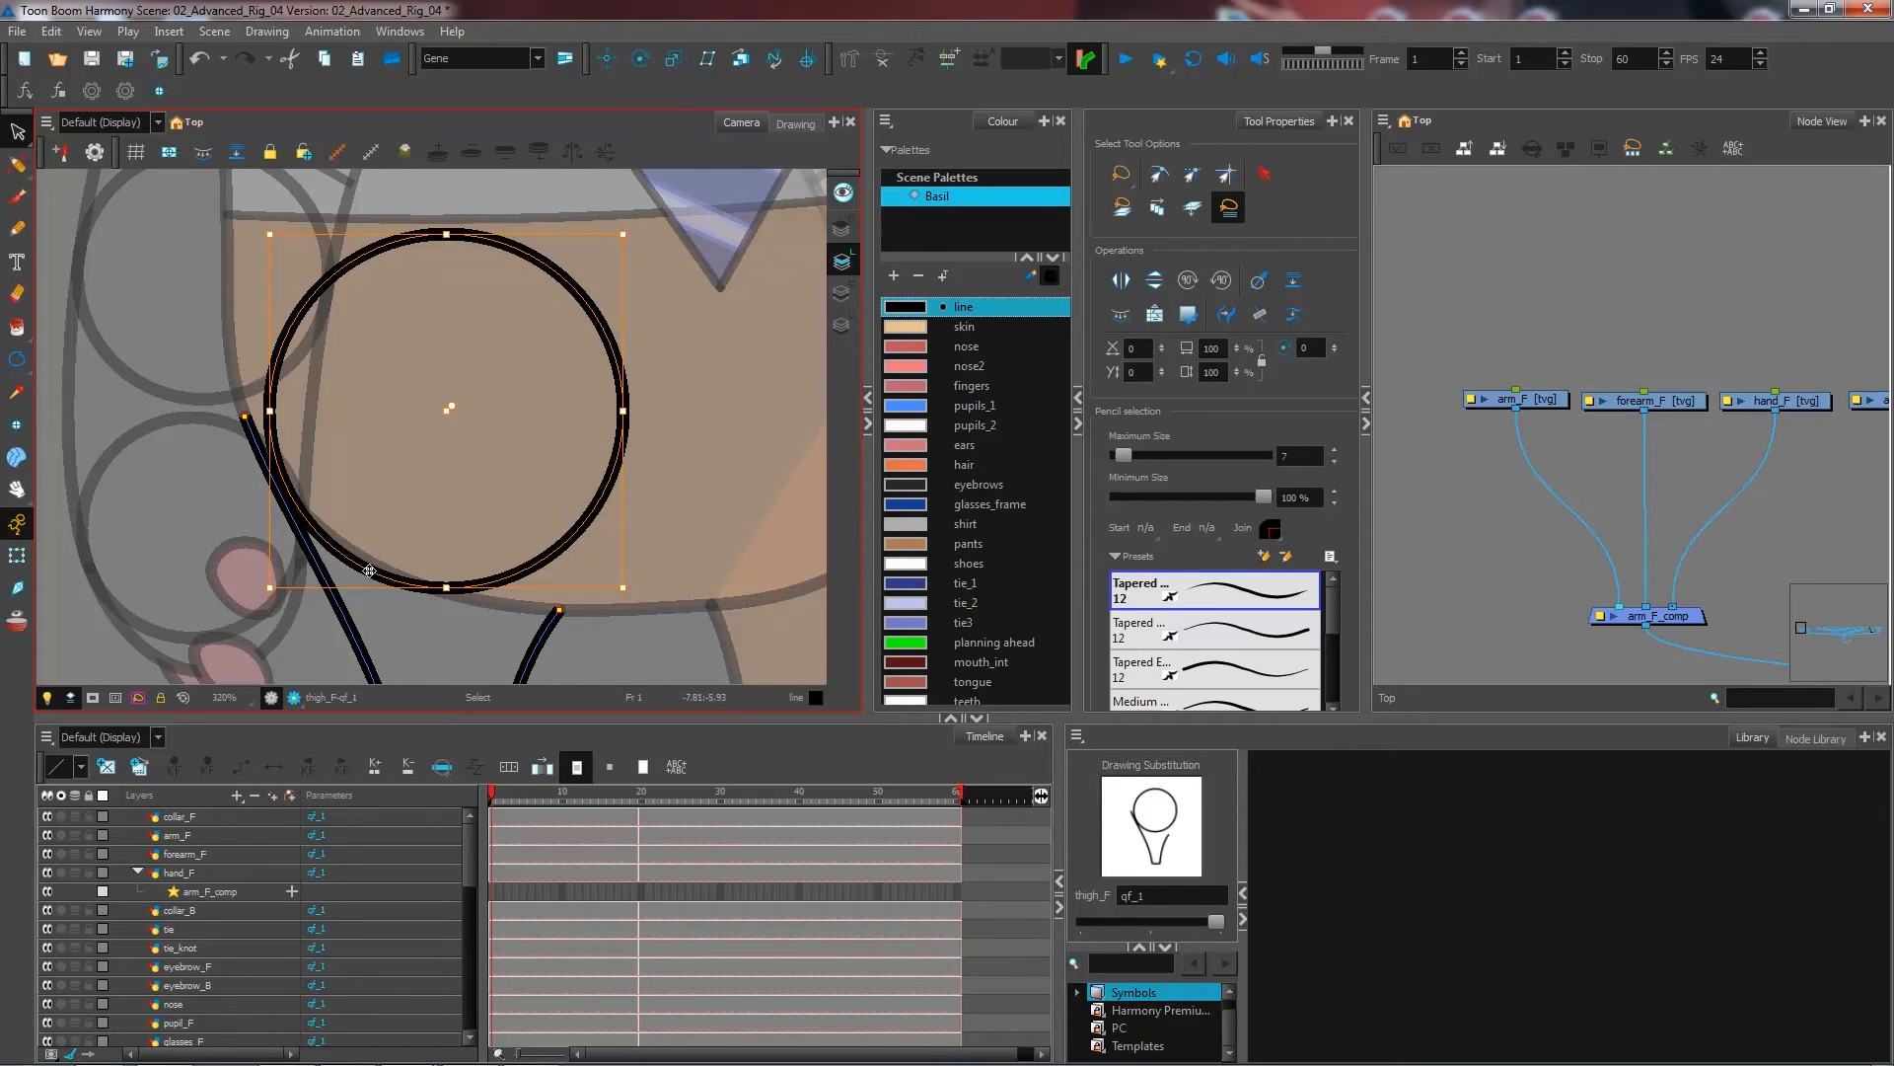
pyautogui.moveTo(367, 568); pyautogui.dragTo(366, 559)
pyautogui.click(367, 564)
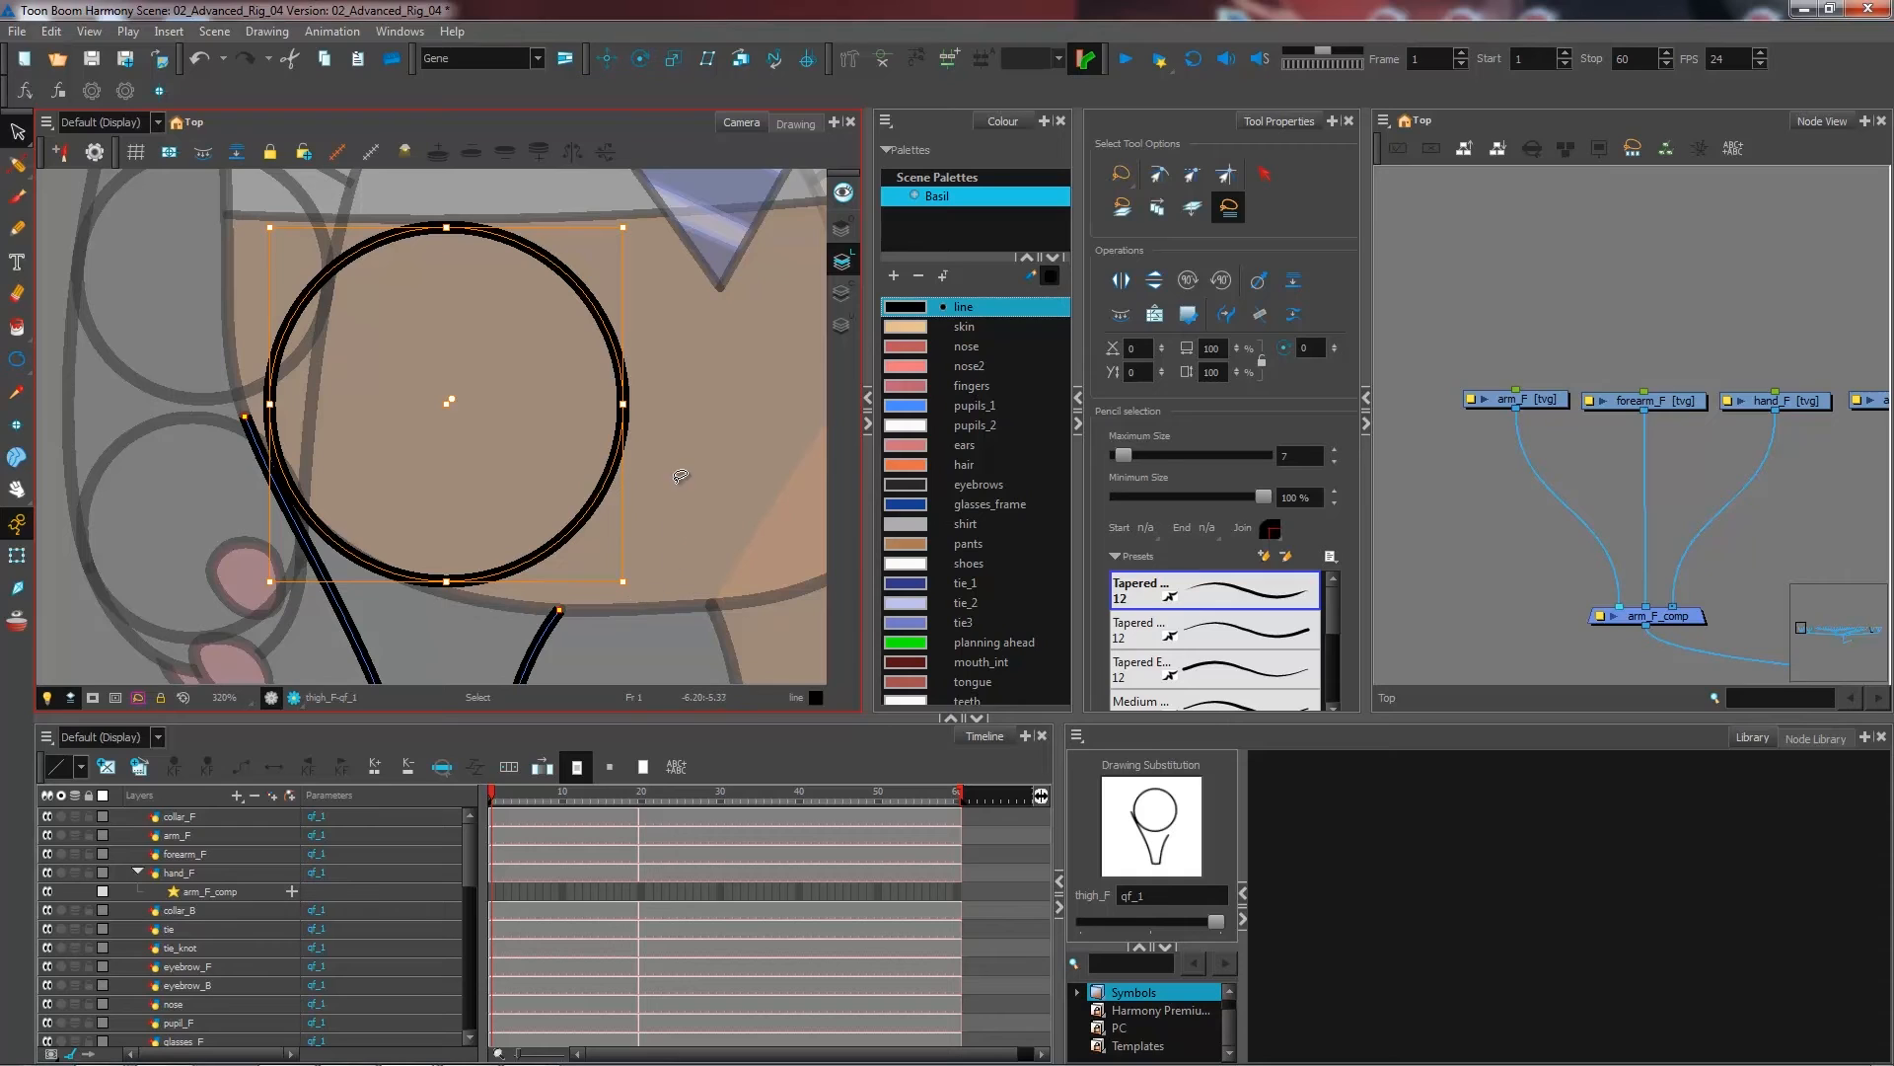
pyautogui.moveTo(541, 559)
pyautogui.mouseDown()
pyautogui.moveTo(557, 623)
pyautogui.moveTo(555, 570)
pyautogui.mouseUp()
pyautogui.scroll(-3, 562, 619)
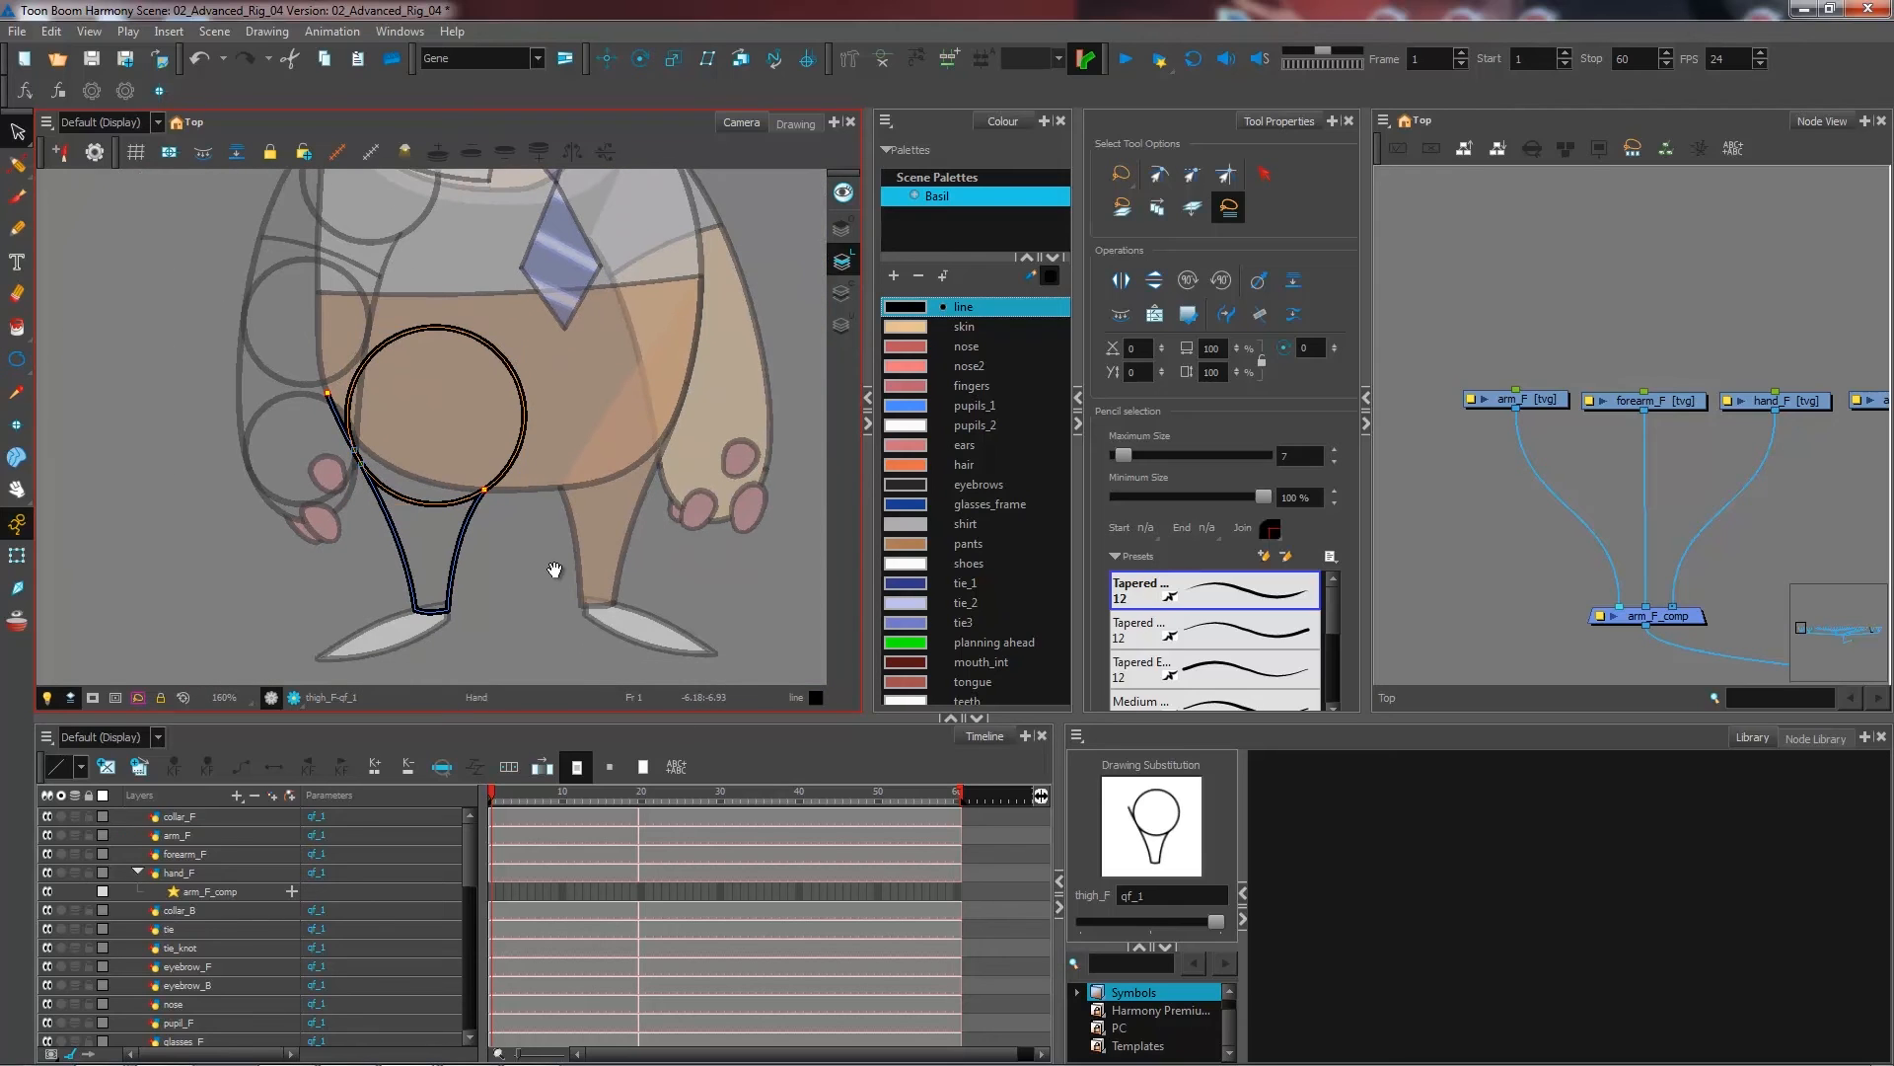
# - Try rotating the leg lines and hip circle together around the circle's centre, and undo the rotation
pyautogui.click(521, 549)
pyautogui.click(496, 454)
pyautogui.moveTo(562, 627)
pyautogui.mouseDown()
pyautogui.moveTo(566, 549)
pyautogui.moveTo(510, 579)
pyautogui.mouseUp()
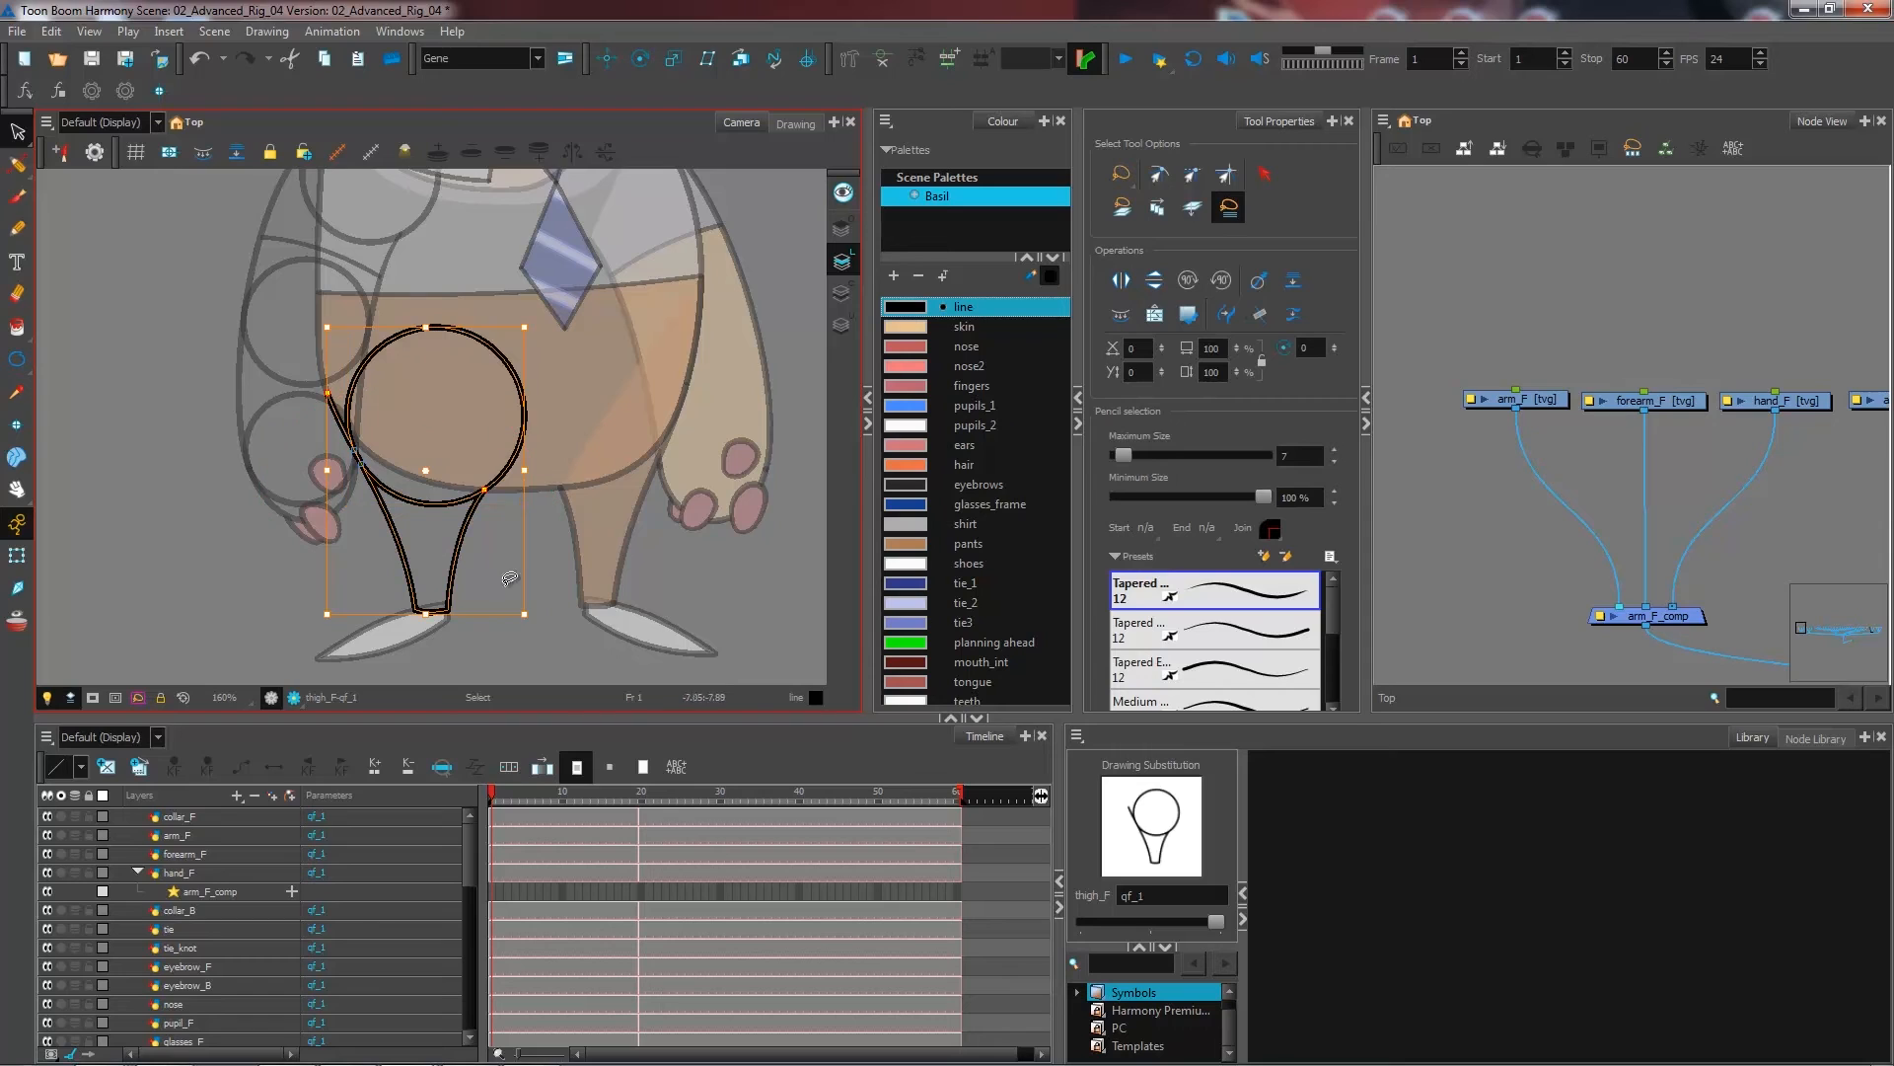
pyautogui.click(438, 429)
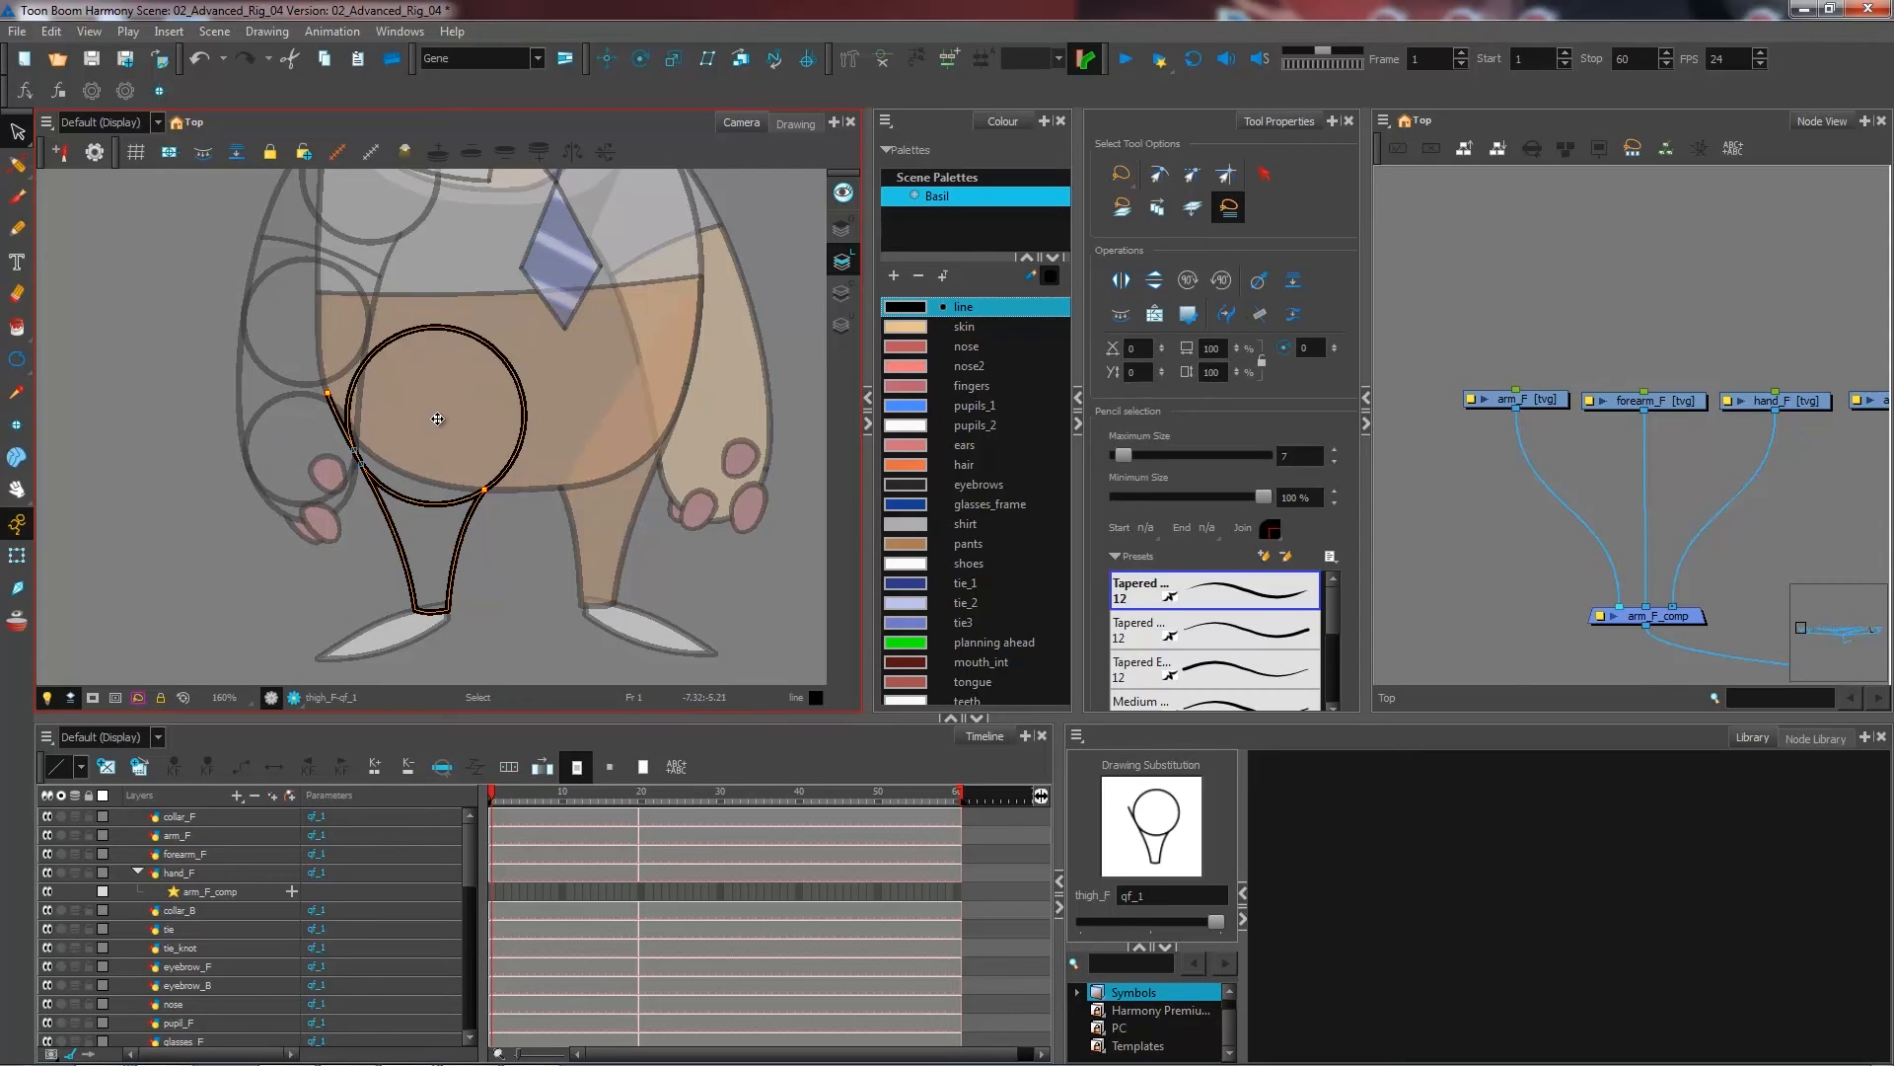
pyautogui.moveTo(450, 647); pyautogui.dragTo(289, 619)
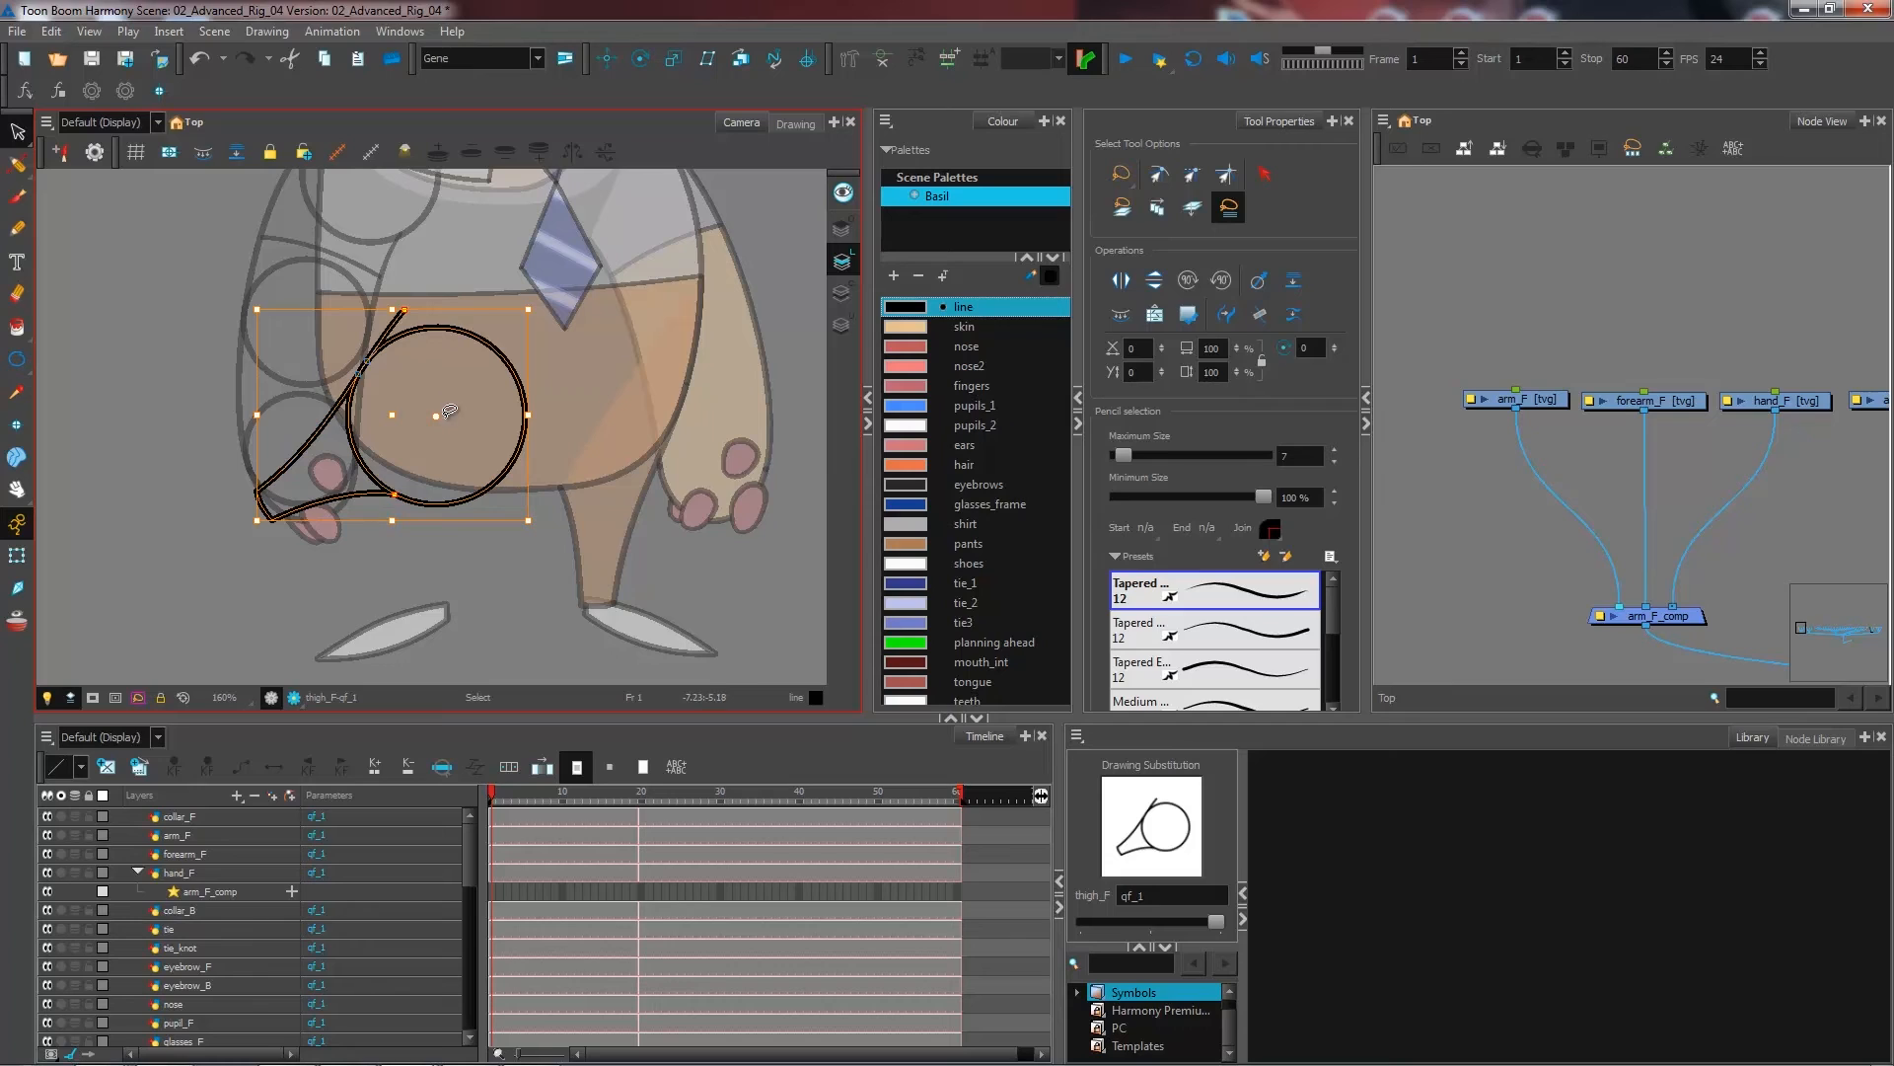
pyautogui.hotkey('ctrl', 'z')
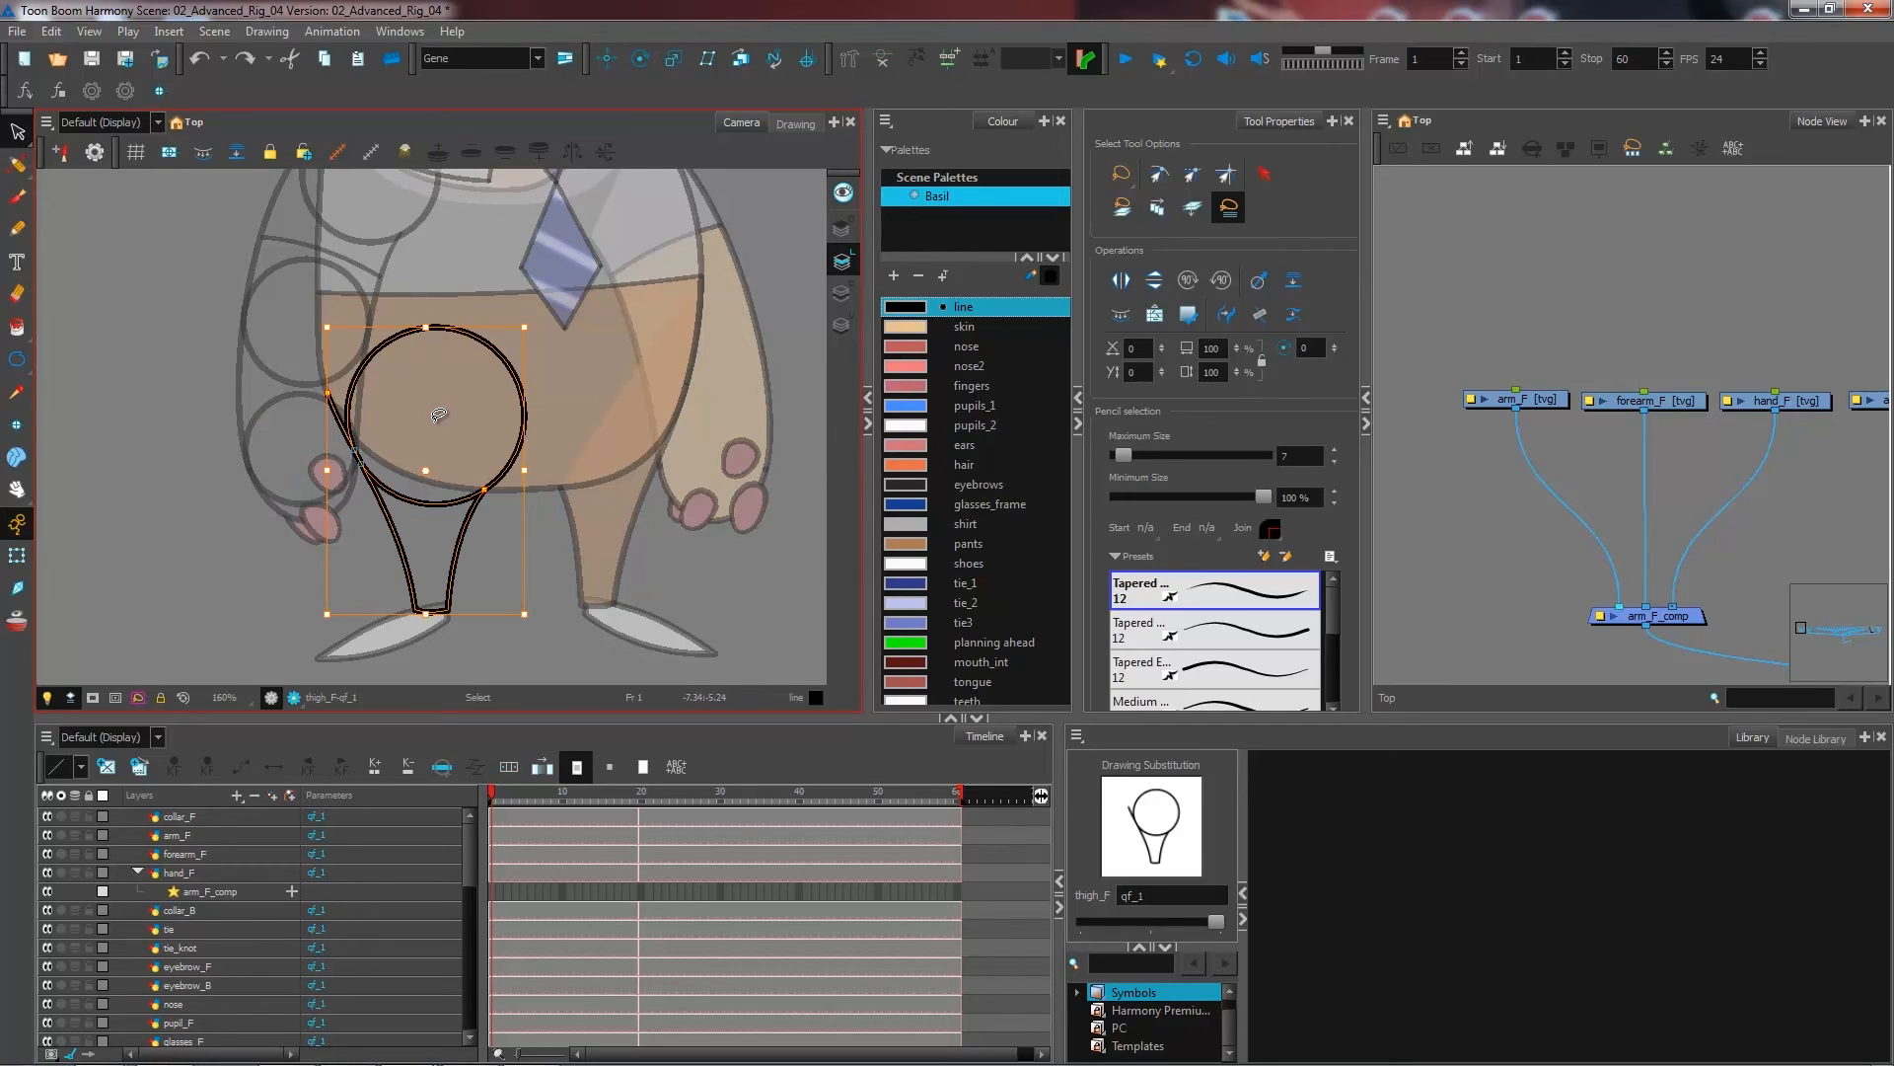
# - Select only the hip circle, nudge it up and slightly outward until it rests against the outer leg line, and deselect it
pyautogui.click(439, 414)
pyautogui.scroll(2, 434, 434)
pyautogui.moveTo(428, 509); pyautogui.dragTo(422, 576)
pyautogui.click(417, 580)
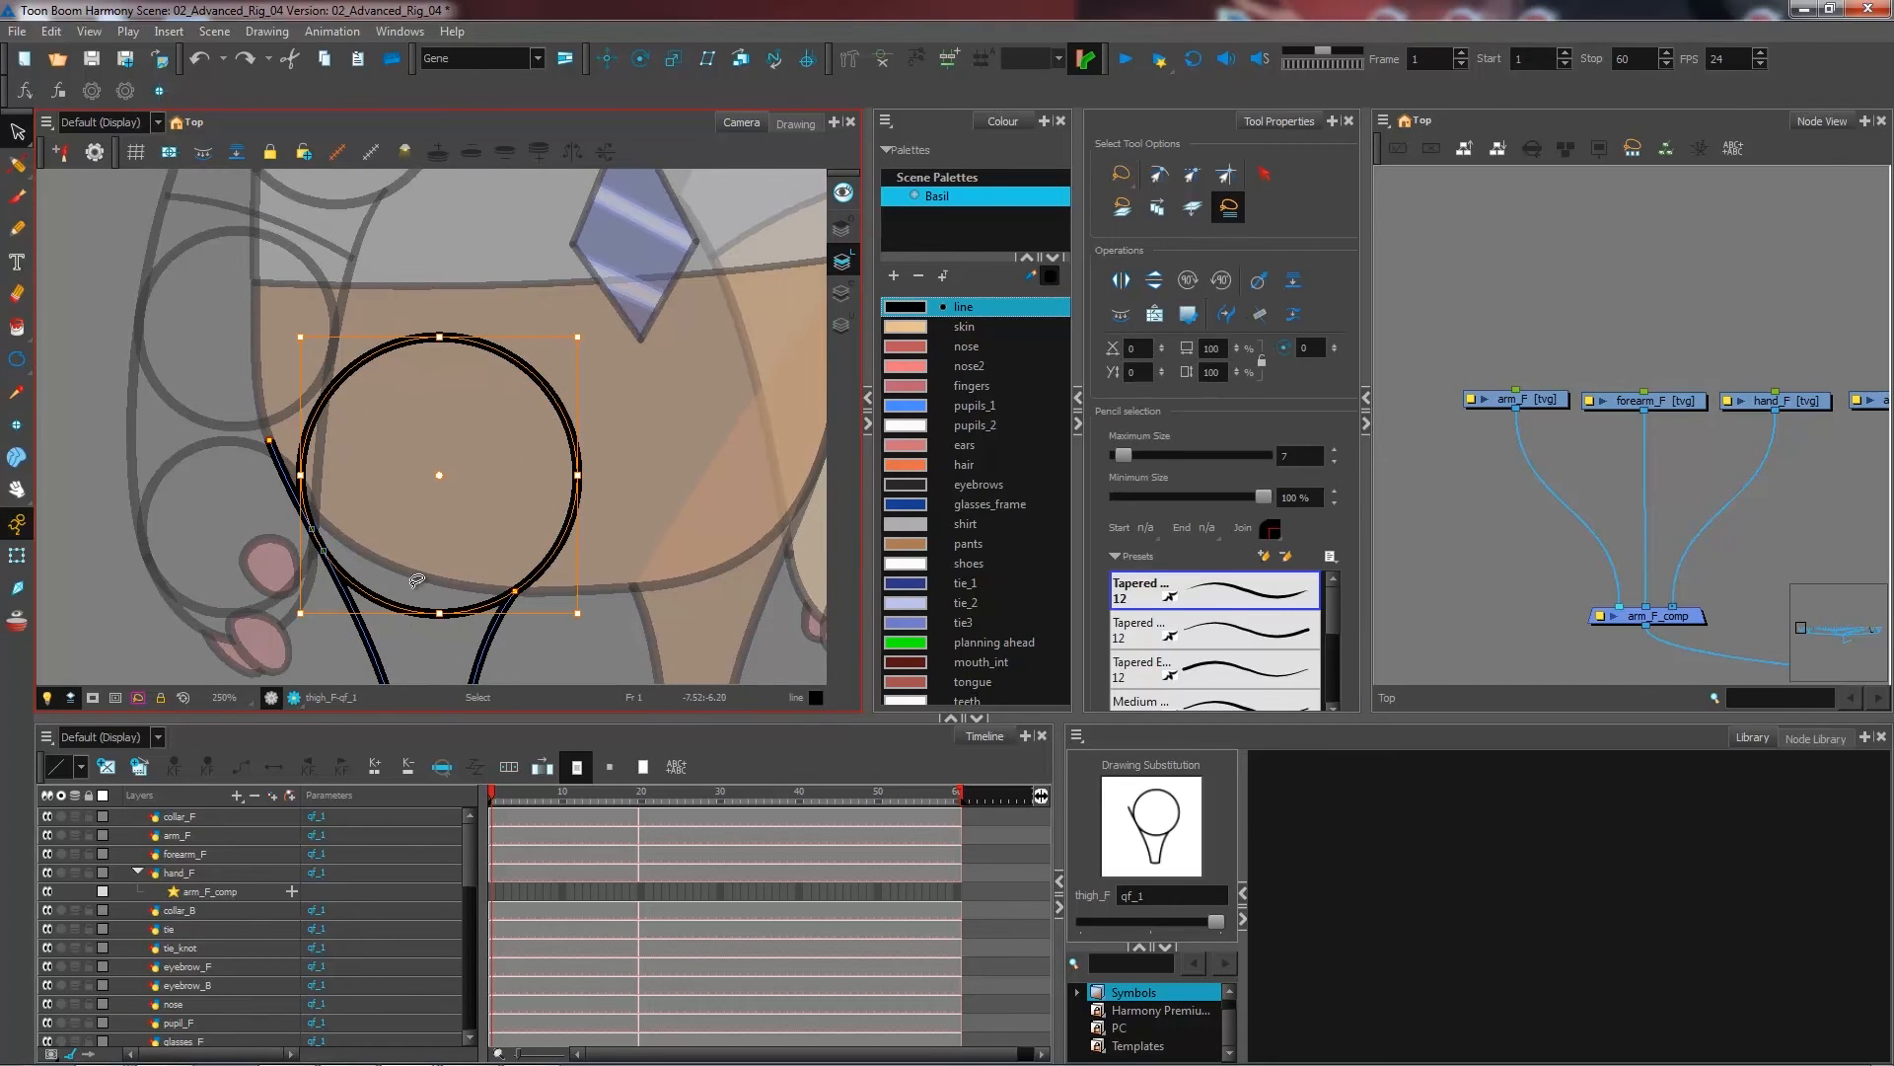
pyautogui.press('Up')
pyautogui.press('Up')
pyautogui.press('Up')
pyautogui.press('Up')
pyautogui.press('Up')
pyautogui.press('Up')
pyautogui.press('Up')
pyautogui.press('Up')
pyautogui.press('Up')
pyautogui.press('Up')
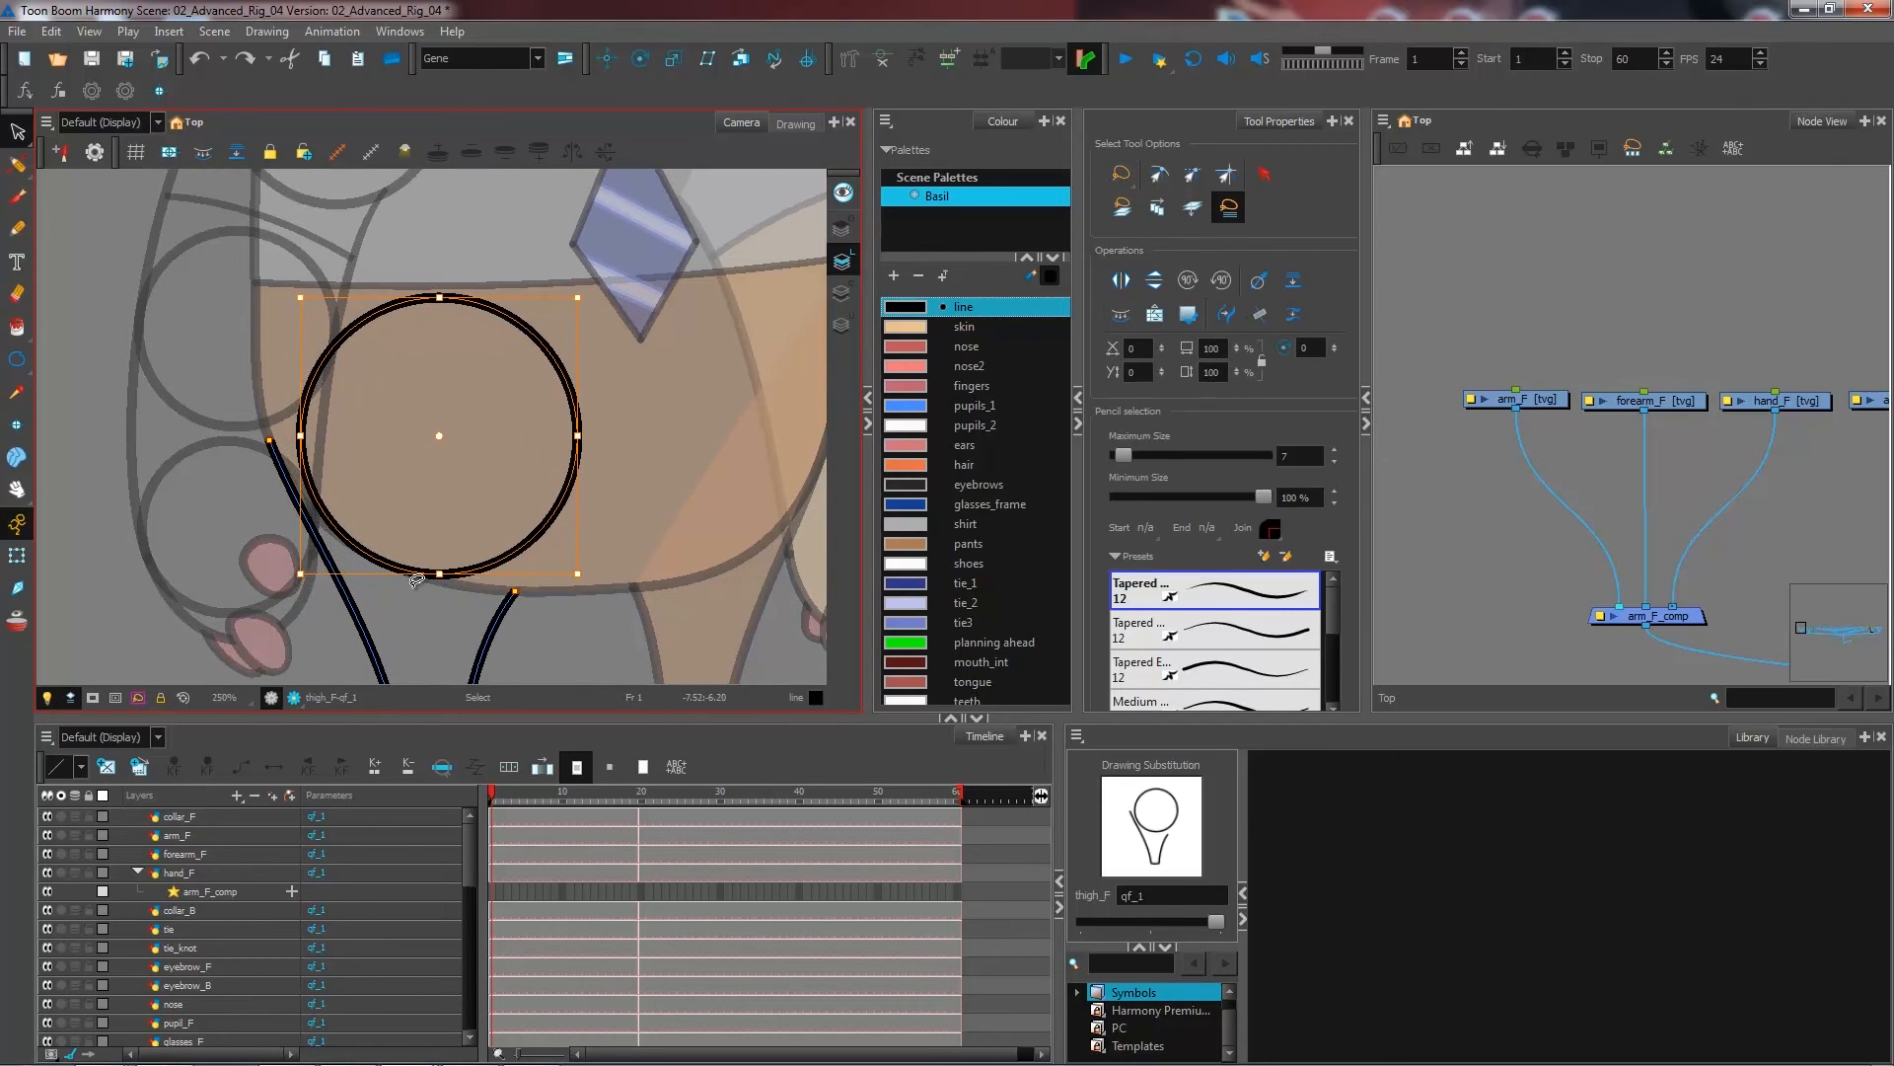
pyautogui.press('Left')
pyautogui.press('Up')
pyautogui.press('Up')
pyautogui.press('Right')
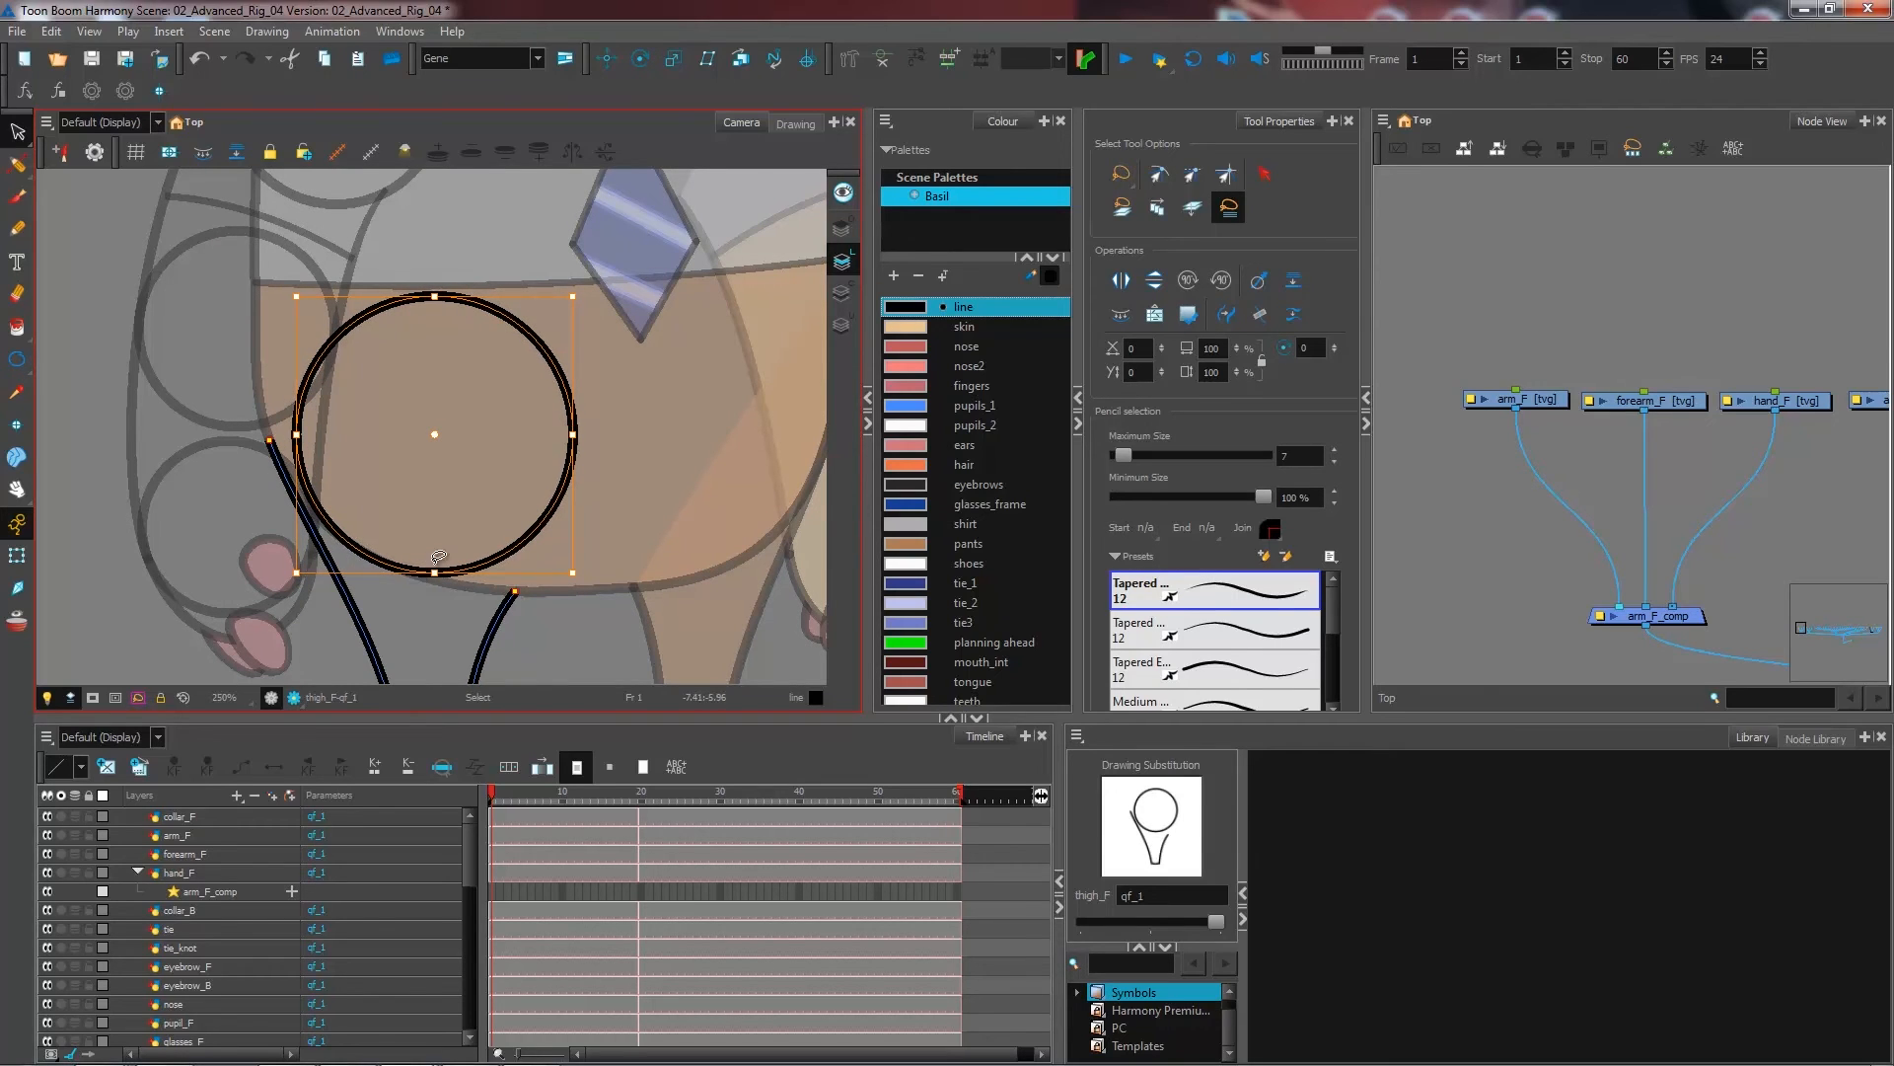
pyautogui.click(461, 468)
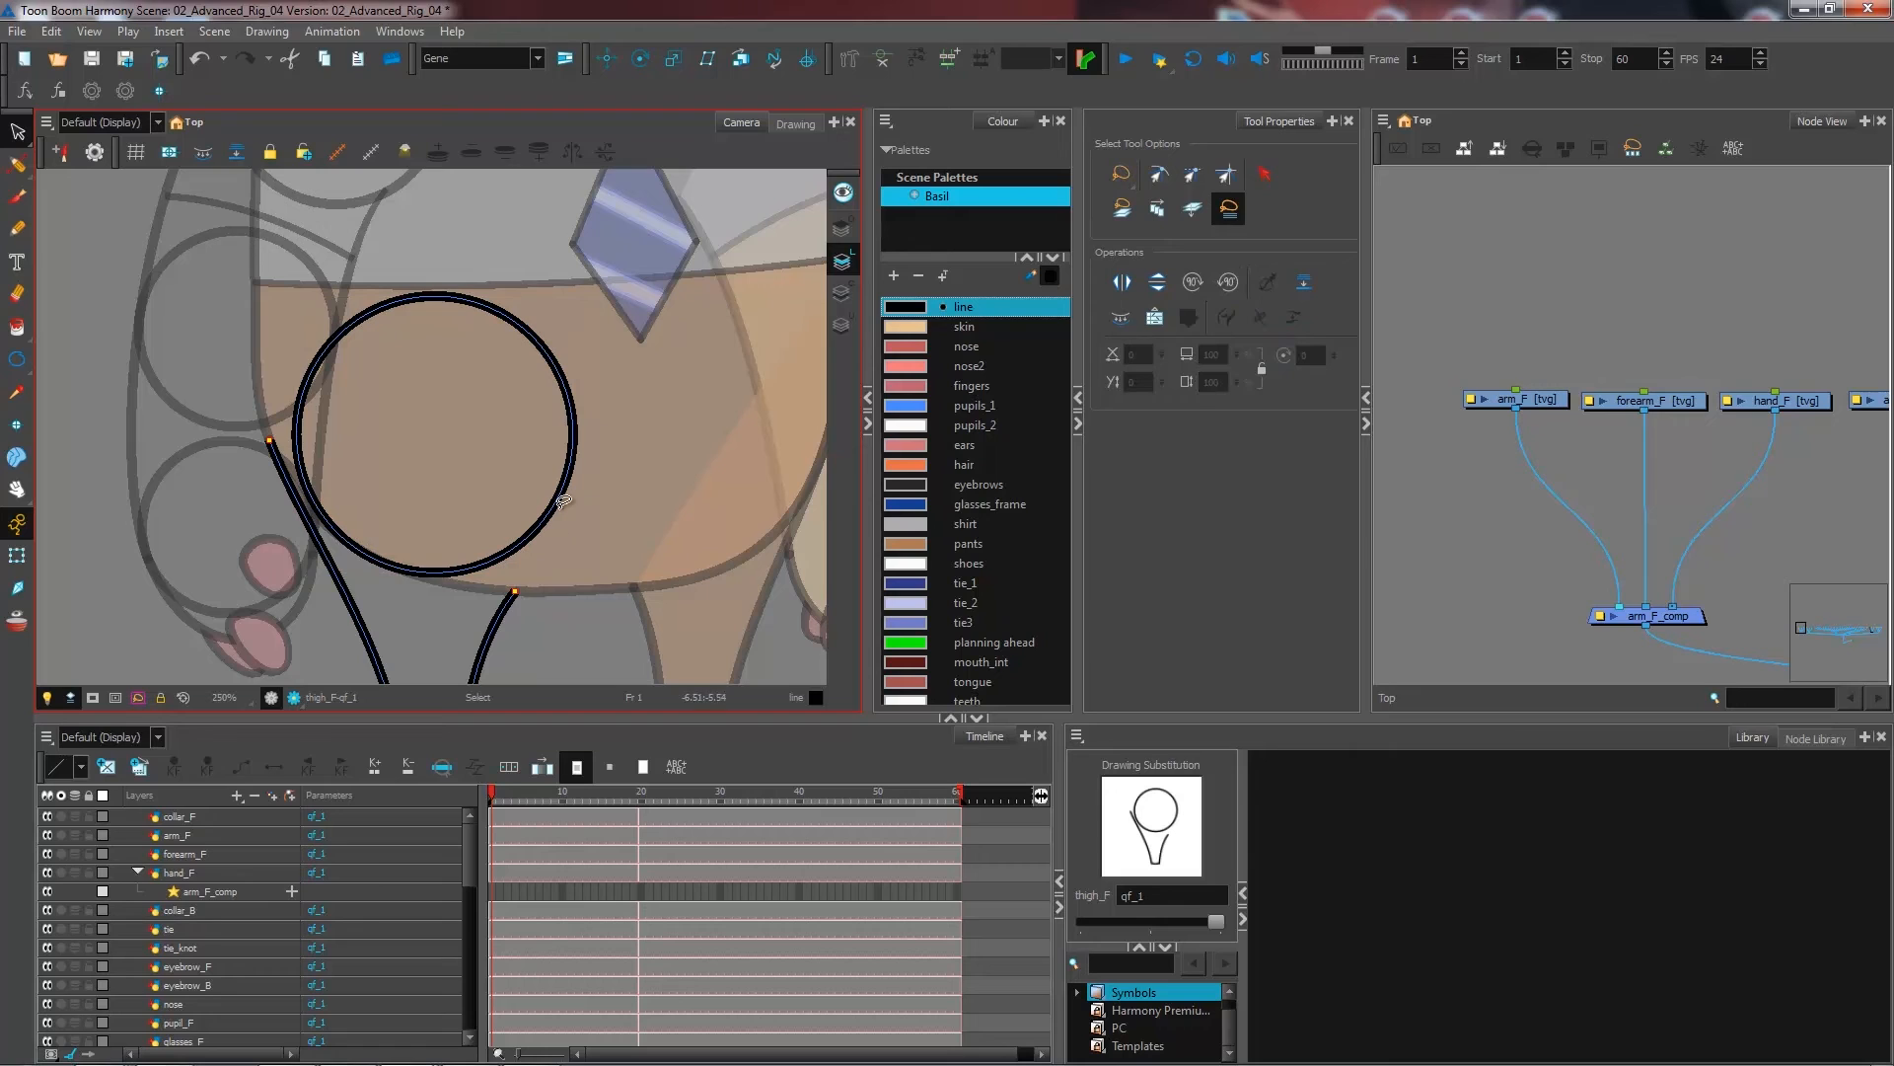
# - With the Contour Editor, add a point near the top of the inner leg line and extend its end up beside the circle
pyautogui.moveTo(573, 557); pyautogui.dragTo(504, 463)
pyautogui.press('2')
pyautogui.press('2')
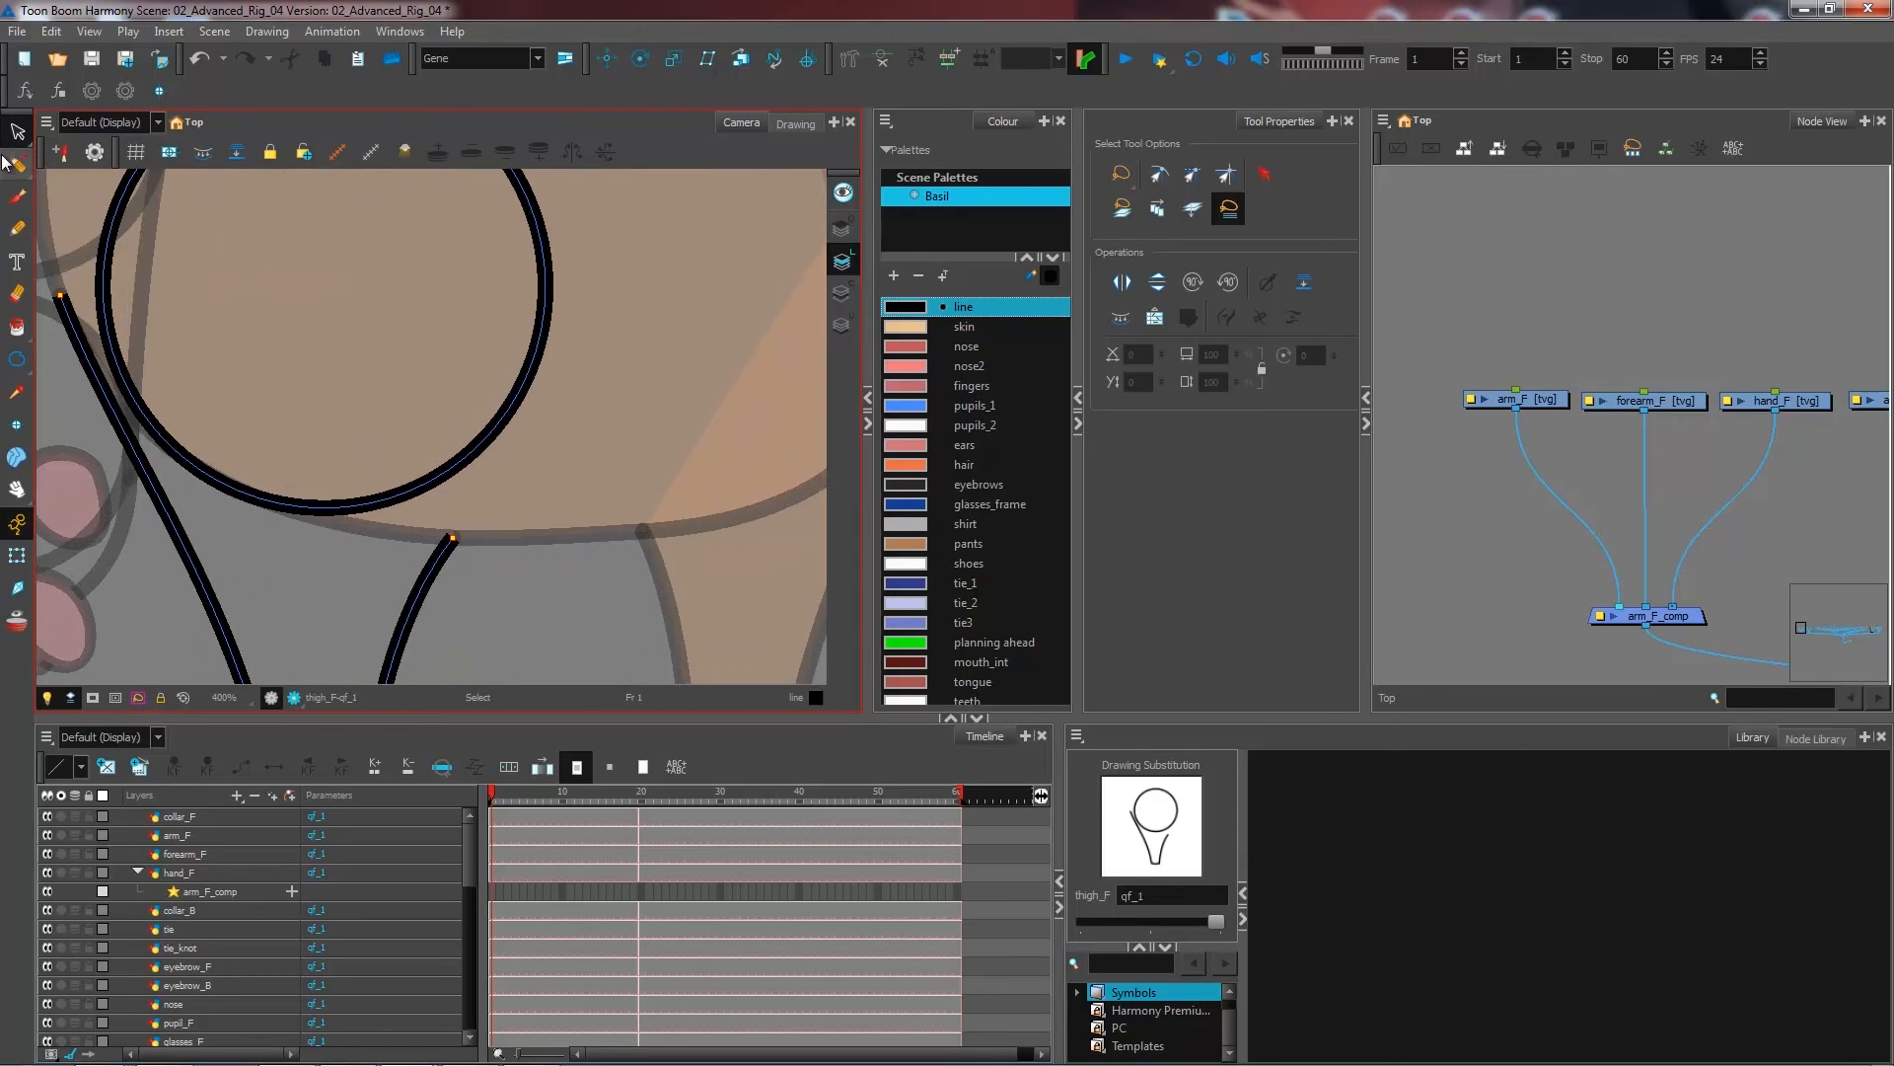
pyautogui.click(17, 167)
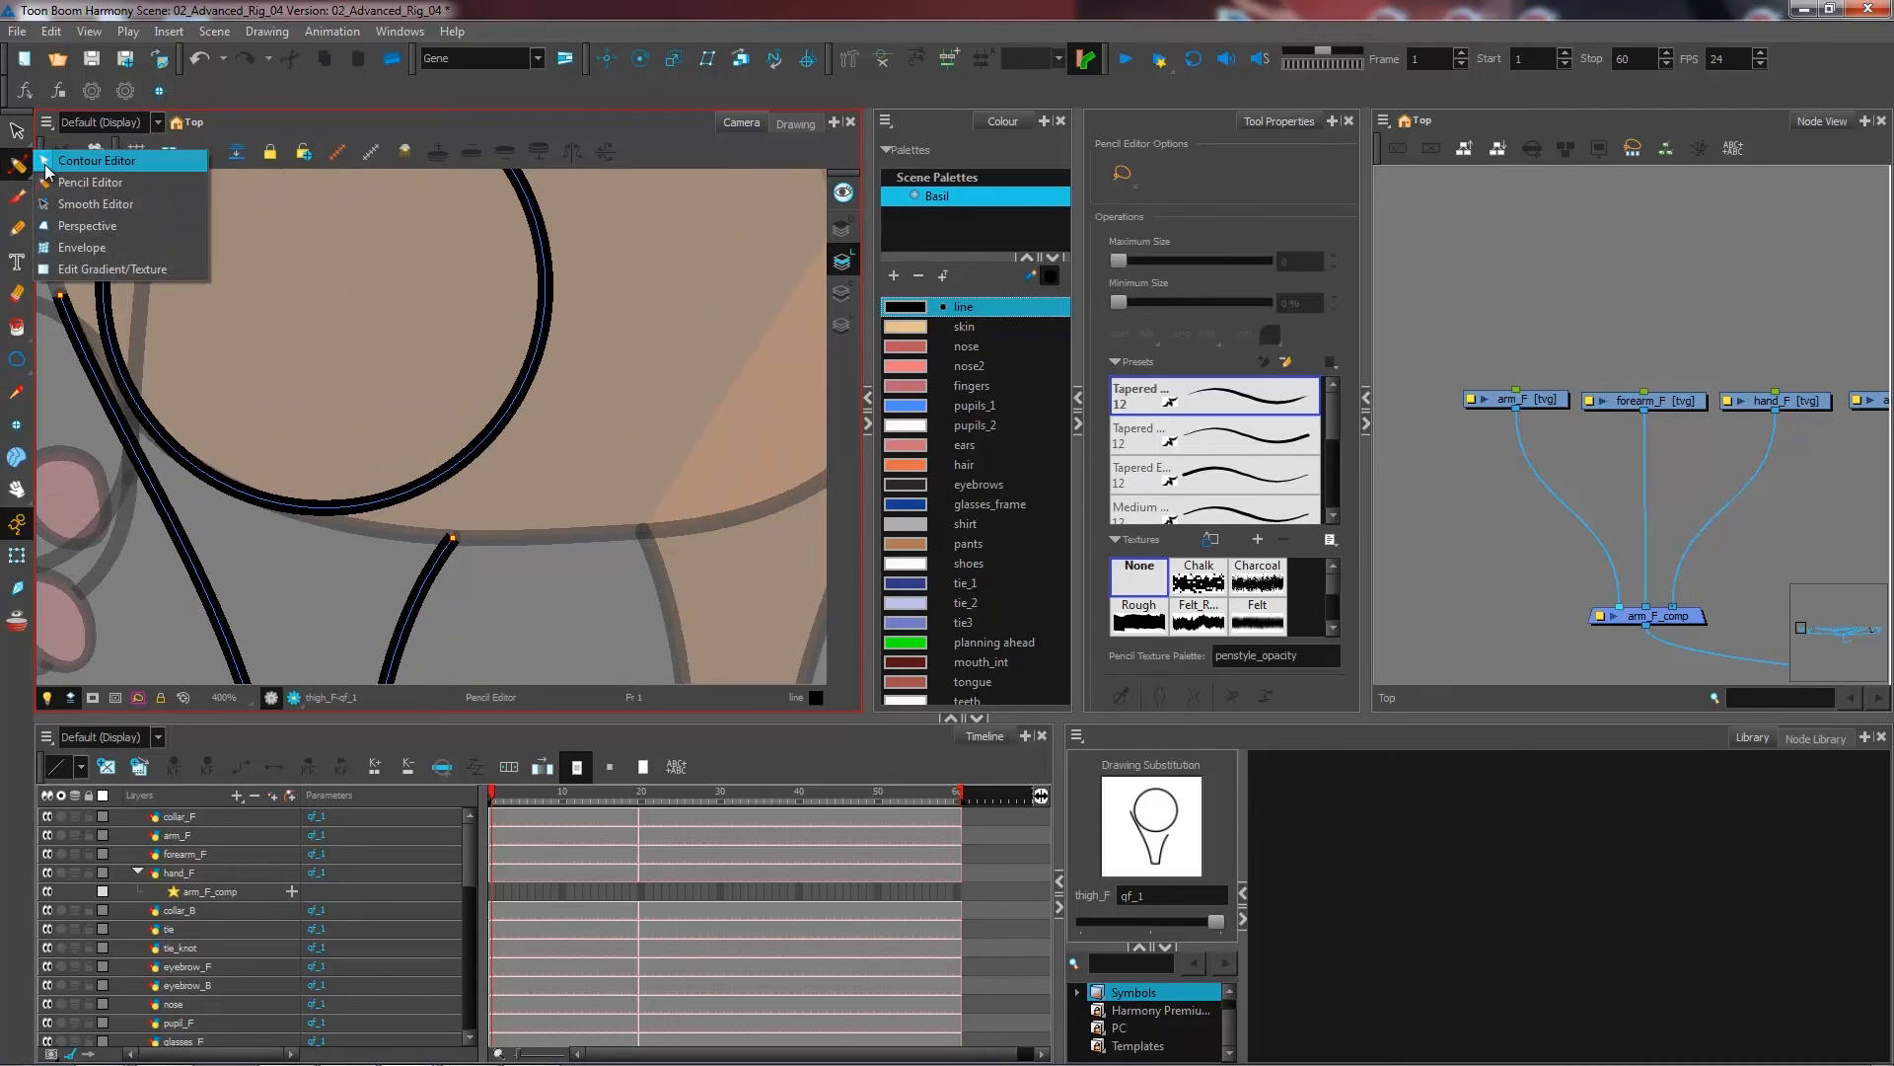
pyautogui.click(47, 162)
pyautogui.press('2')
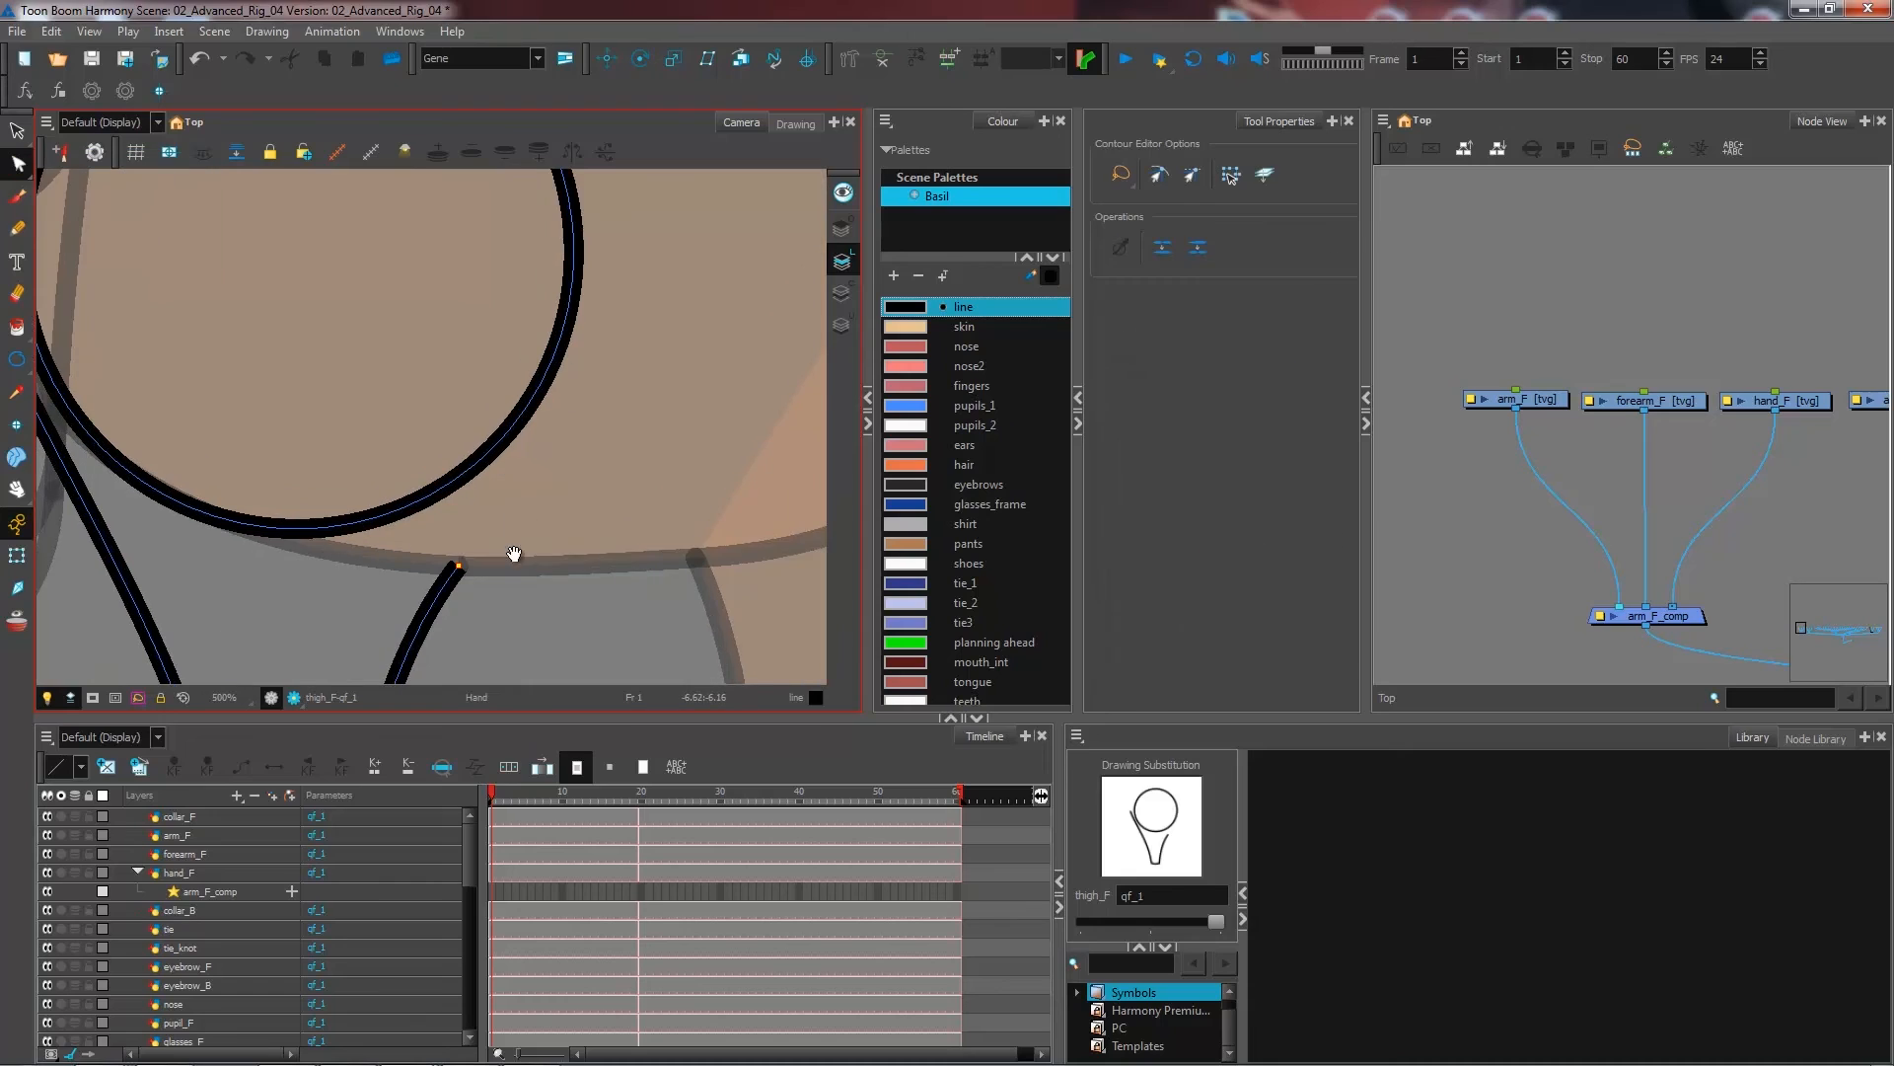
pyautogui.moveTo(514, 554); pyautogui.dragTo(518, 487)
pyautogui.press('2')
pyautogui.click(461, 530)
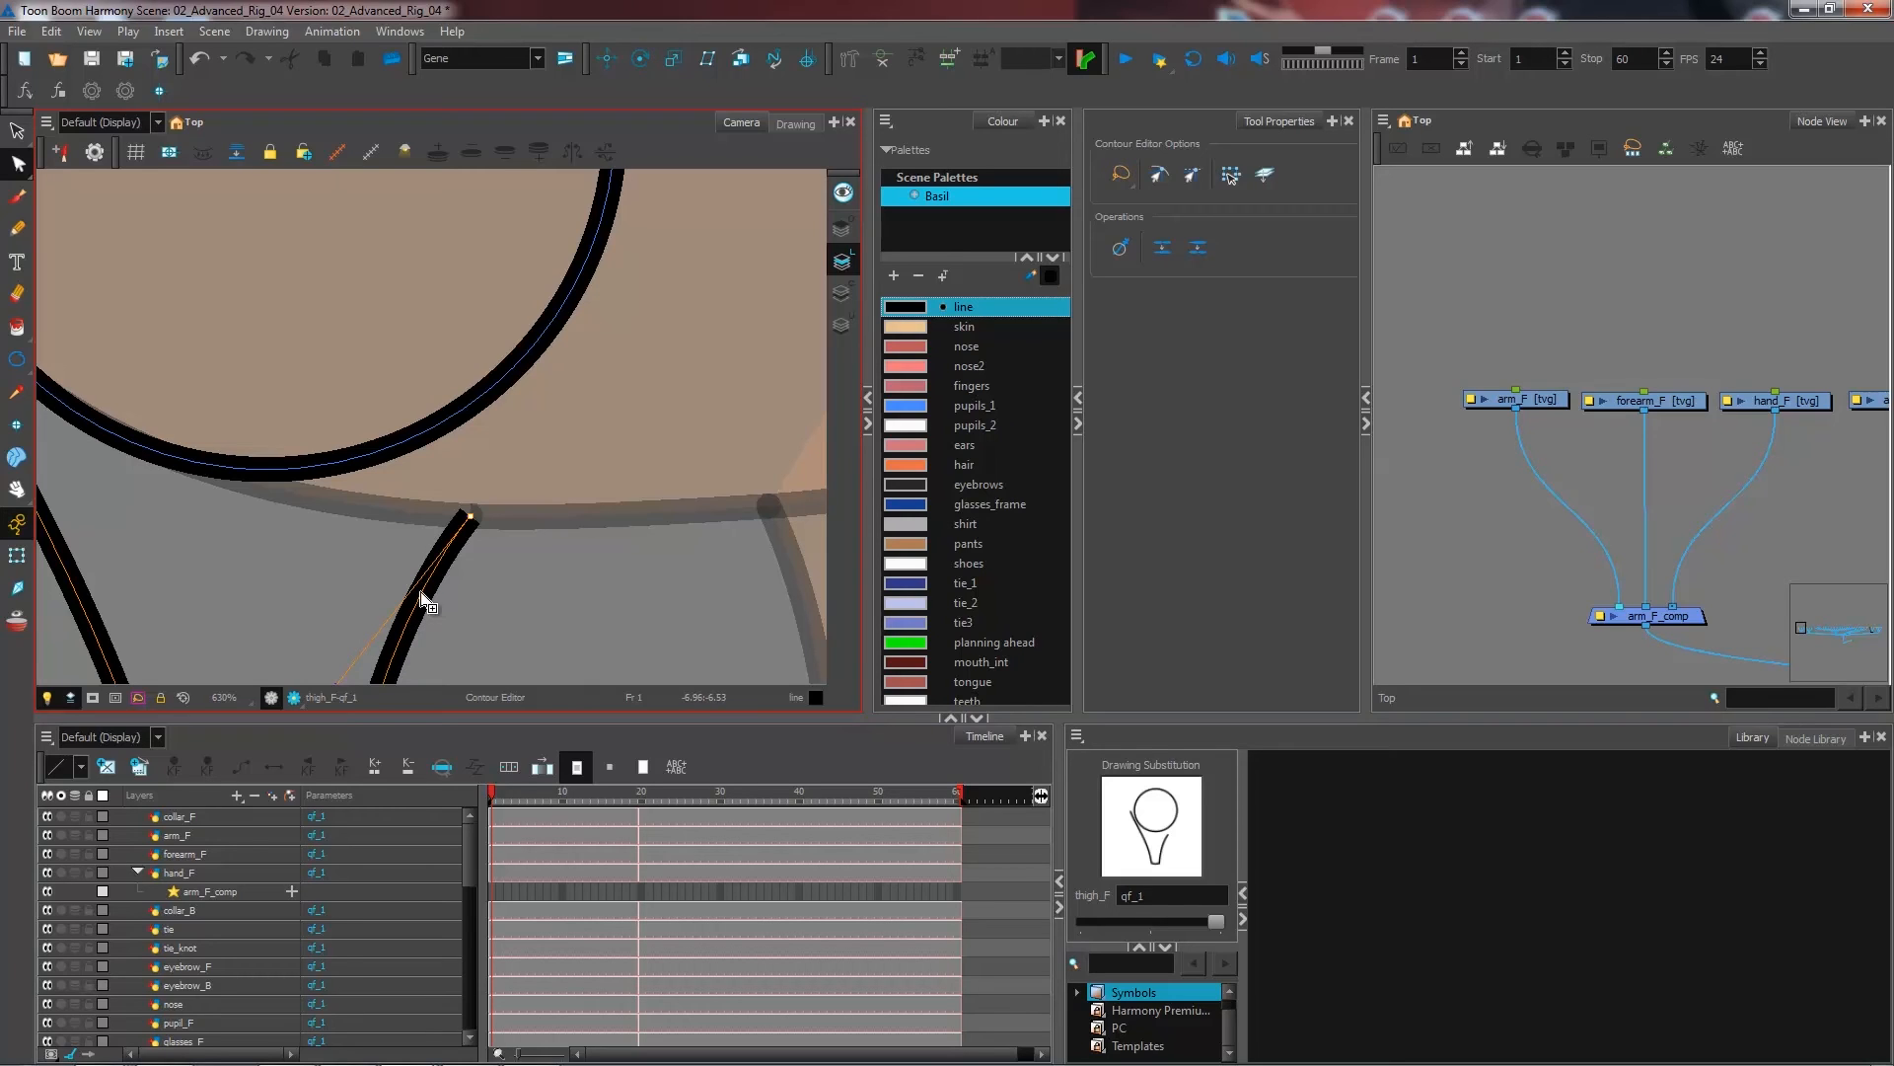
pyautogui.click(456, 533)
pyautogui.moveTo(478, 483)
pyautogui.mouseDown()
pyautogui.moveTo(490, 529)
pyautogui.moveTo(478, 513)
pyautogui.moveTo(626, 309)
pyautogui.moveTo(602, 399)
pyautogui.mouseUp()
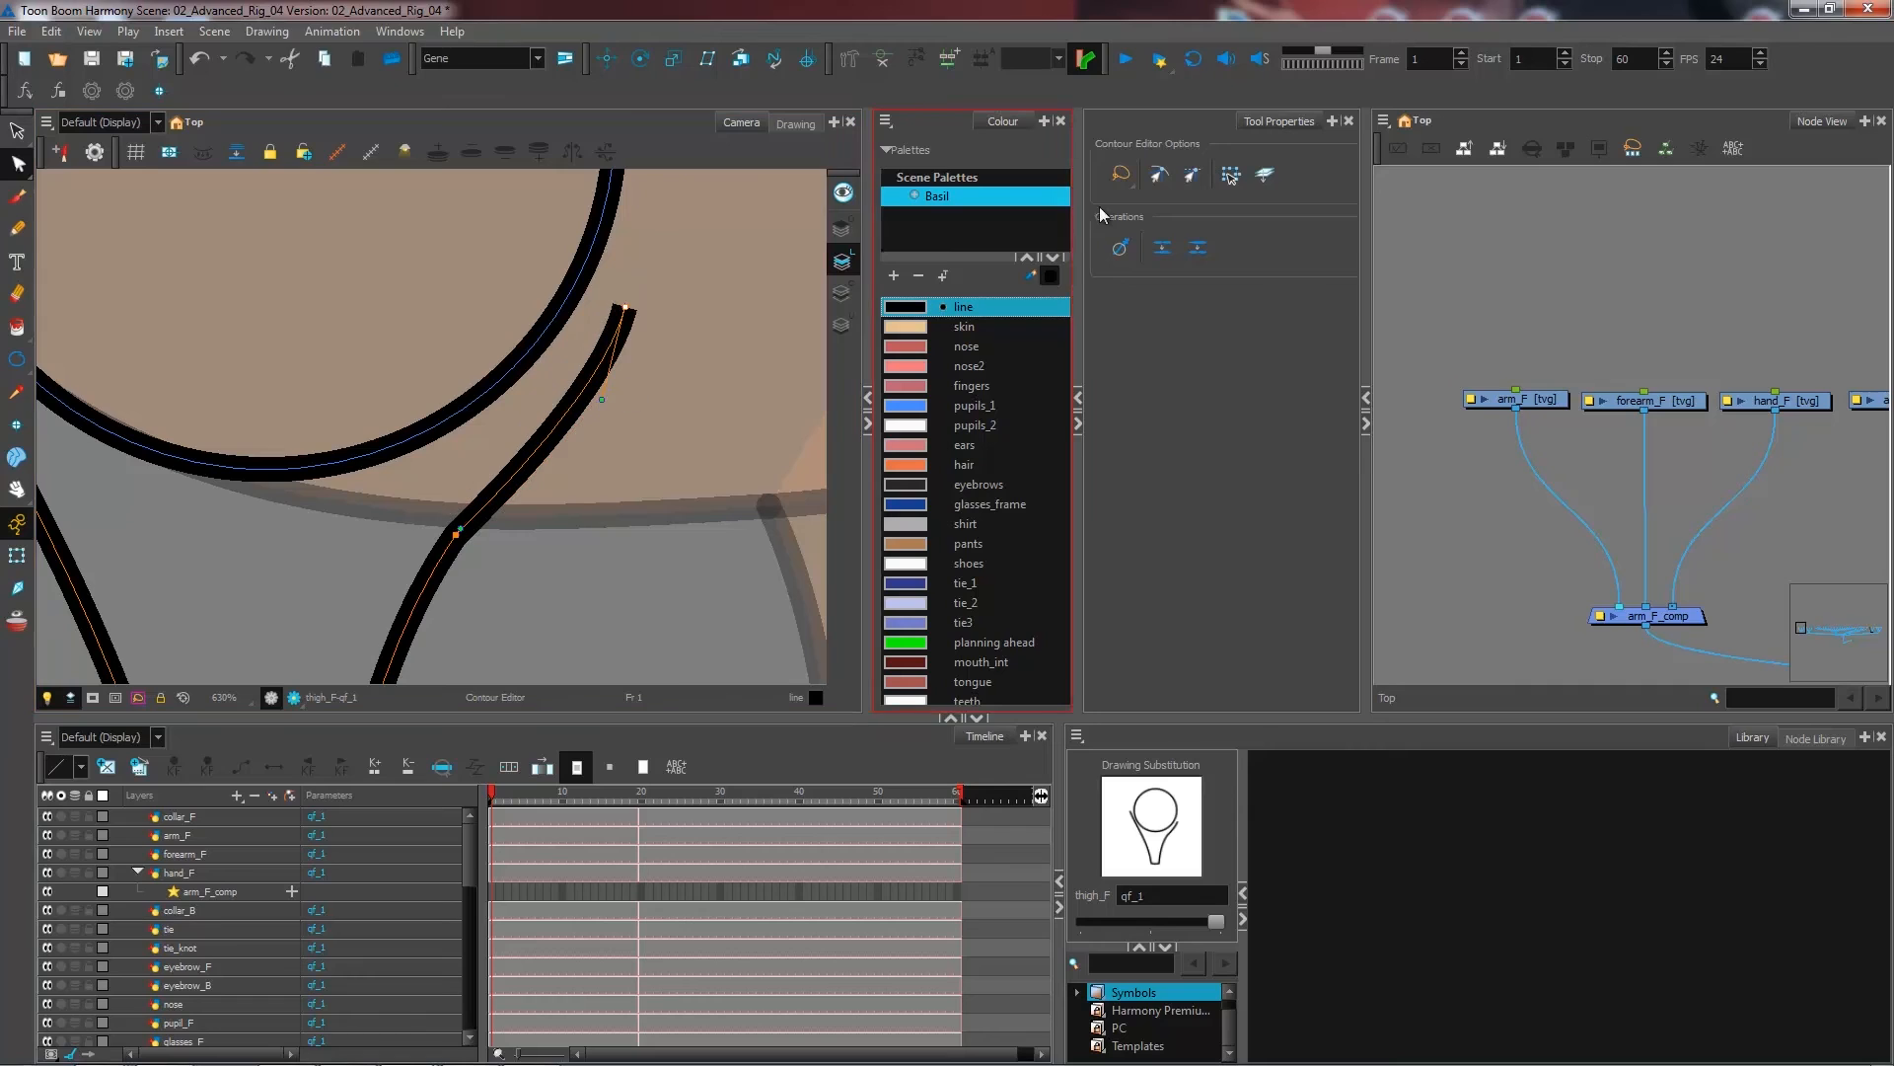
# - Enable Snap to Contour and snap the inner leg line's upper end onto the circle's inner edge, smoothing the curve
pyautogui.click(1158, 181)
pyautogui.scroll(-1, 750, 269)
pyautogui.moveTo(592, 333); pyautogui.dragTo(568, 260)
pyautogui.moveTo(550, 333)
pyautogui.mouseDown()
pyautogui.moveTo(595, 445)
pyautogui.moveTo(573, 495)
pyautogui.mouseUp()
pyautogui.click(616, 380)
pyautogui.scroll(-1, 552, 392)
pyautogui.click(598, 398)
pyautogui.click(636, 314)
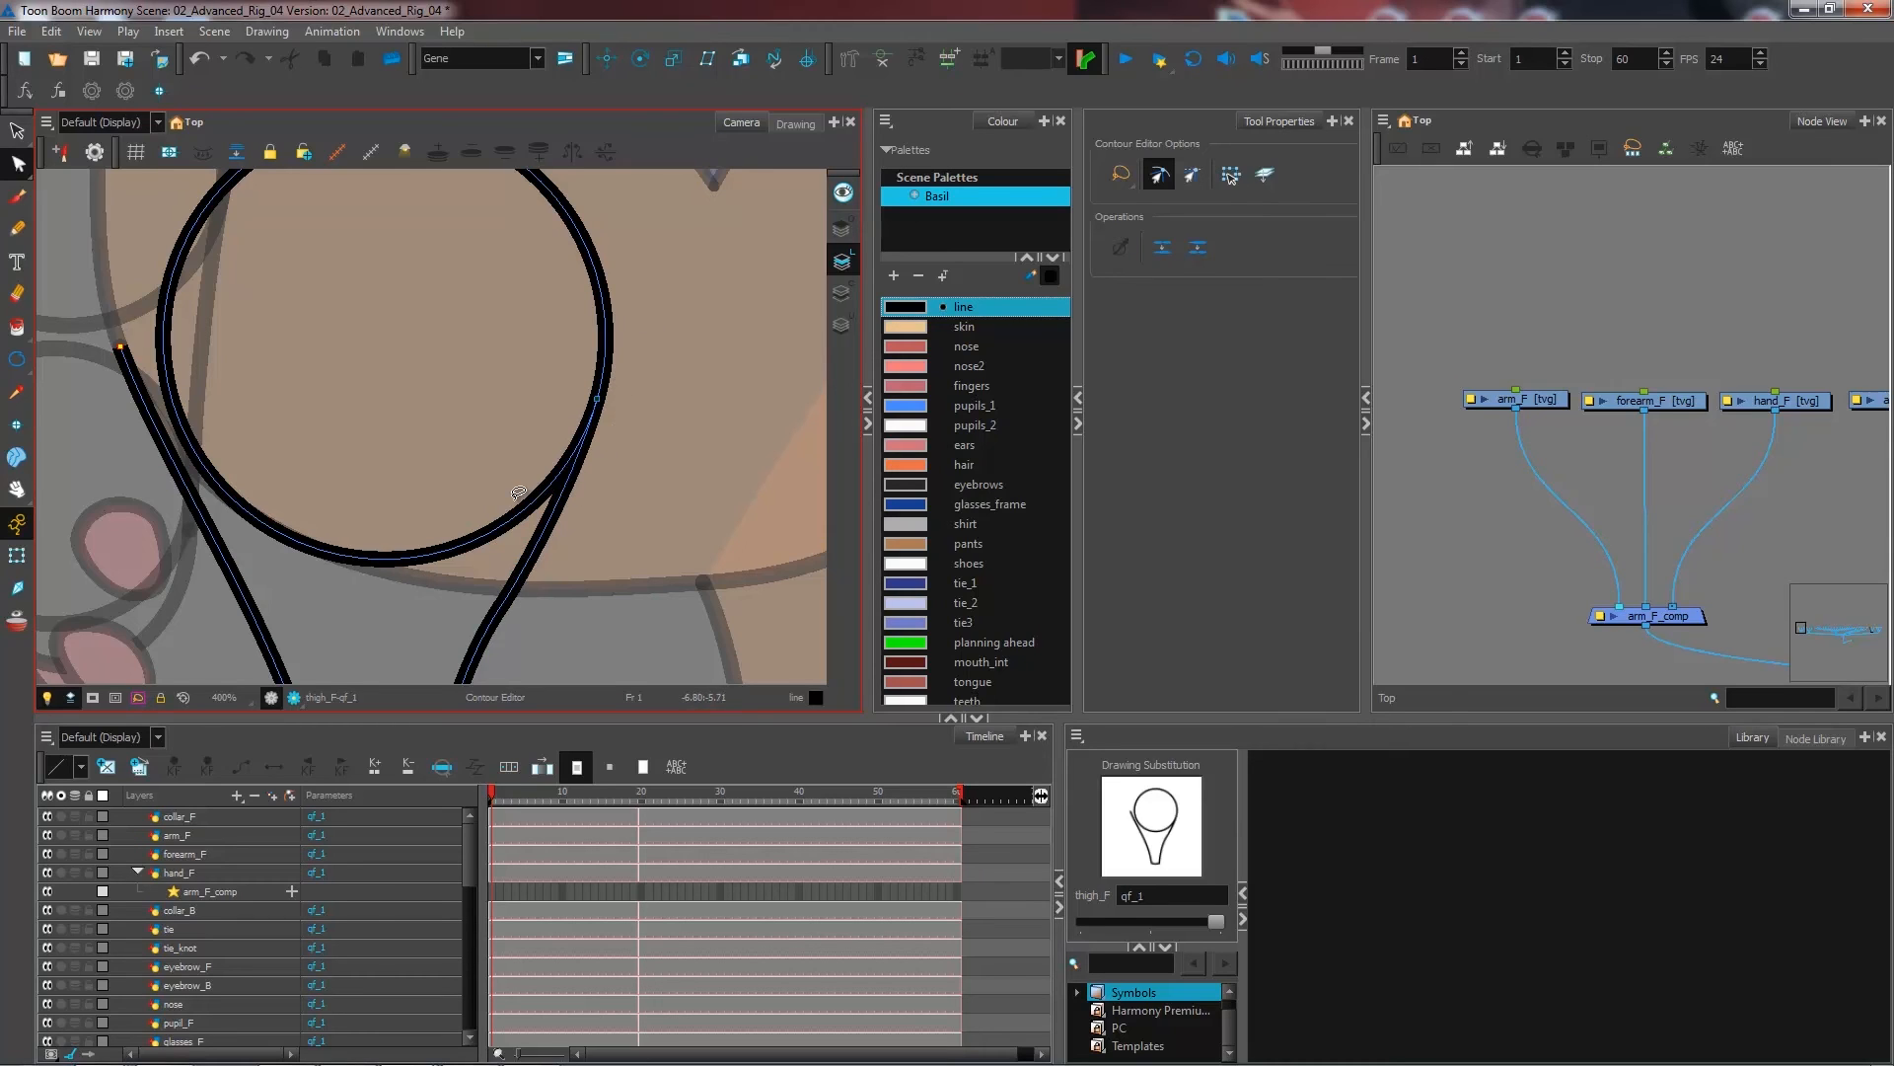
# - Add a point on the outer leg line near the circle and snap the line's upper end onto the circle's outer edge
pyautogui.click(181, 473)
pyautogui.keyDown('ctrl'); pyautogui.click(181, 476); pyautogui.keyUp('ctrl')
pyautogui.moveTo(121, 347)
pyautogui.mouseDown()
pyautogui.moveTo(122, 411)
pyautogui.moveTo(163, 337)
pyautogui.mouseUp()
pyautogui.moveTo(165, 403)
pyautogui.mouseDown()
pyautogui.moveTo(149, 391)
pyautogui.moveTo(353, 355)
pyautogui.mouseUp()
pyautogui.hotkey('ctrl', 'z')
pyautogui.hotkey('ctrl', 'z')
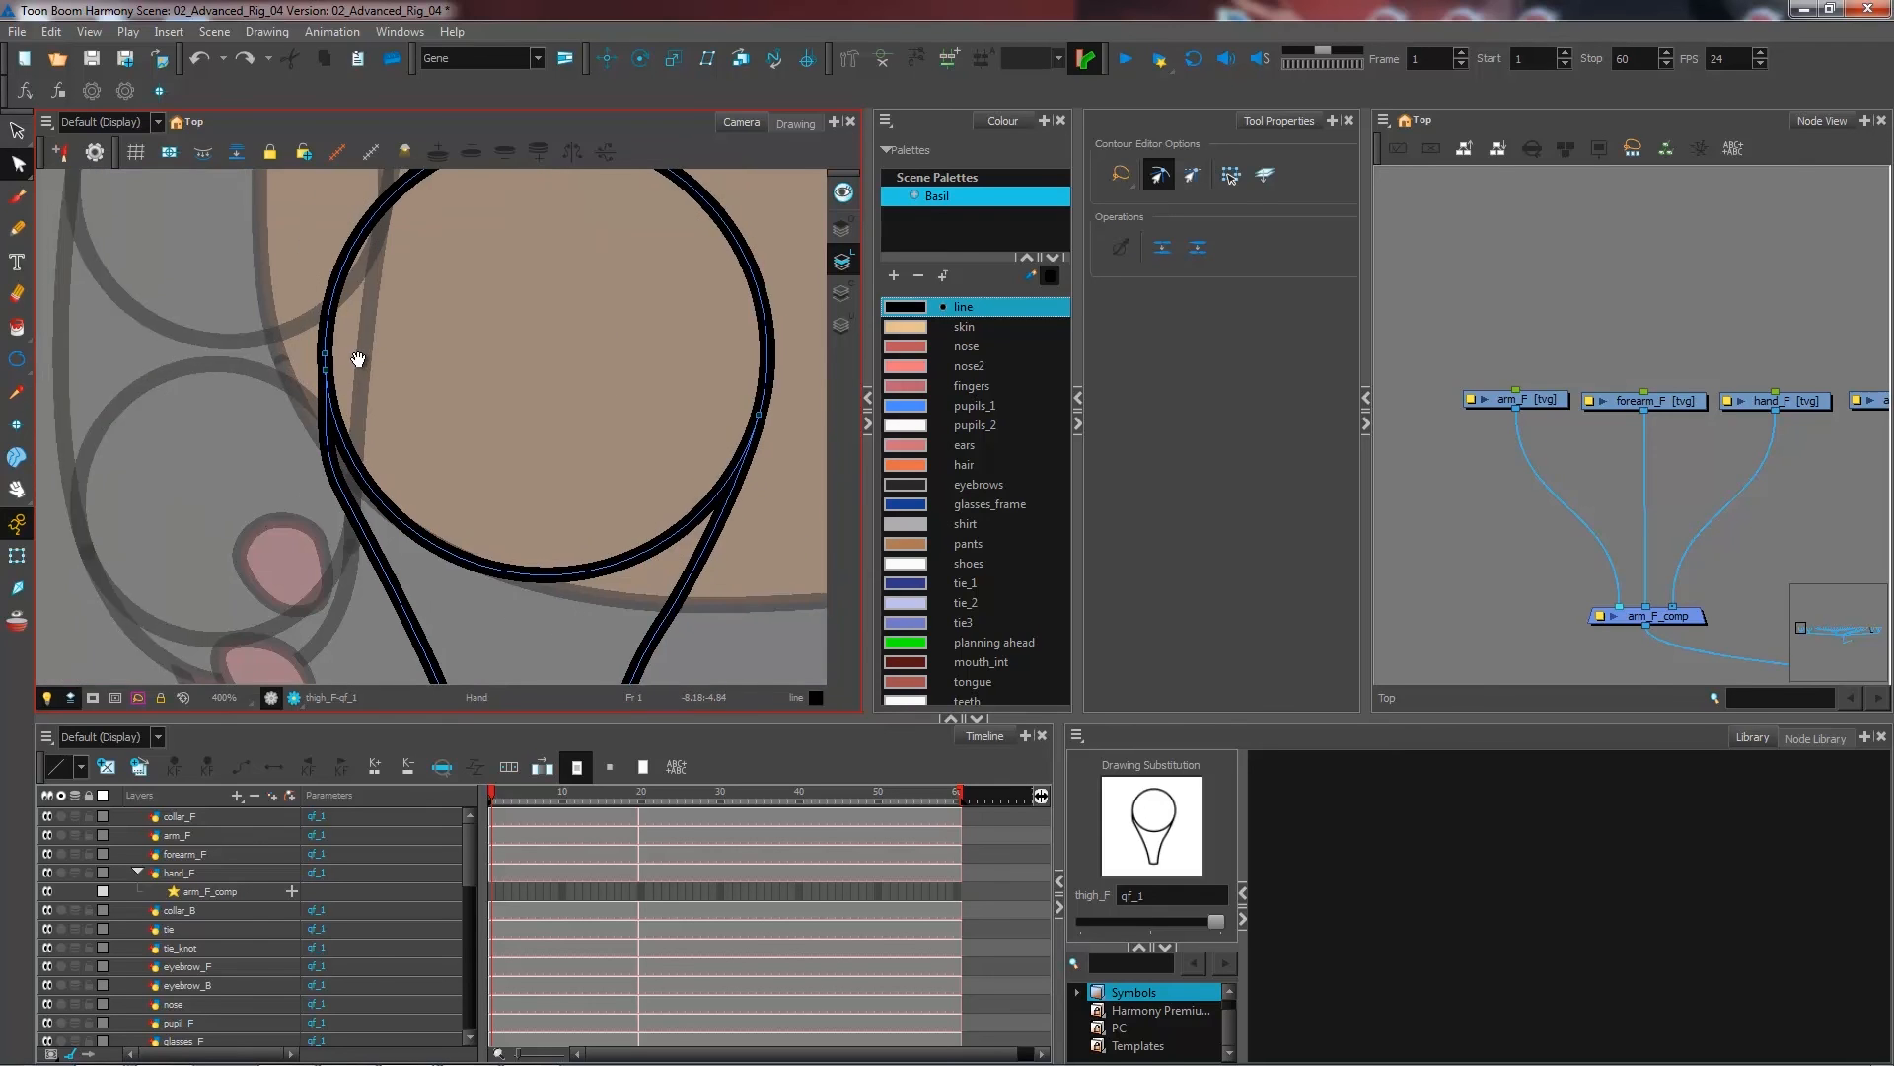
# - Adjust the curve handles of the outer leg line's upper points so it blends smoothly into the circle's edge
pyautogui.press('2')
pyautogui.press('2')
pyautogui.press('2')
pyautogui.click(225, 345)
pyautogui.moveTo(185, 594); pyautogui.dragTo(211, 548)
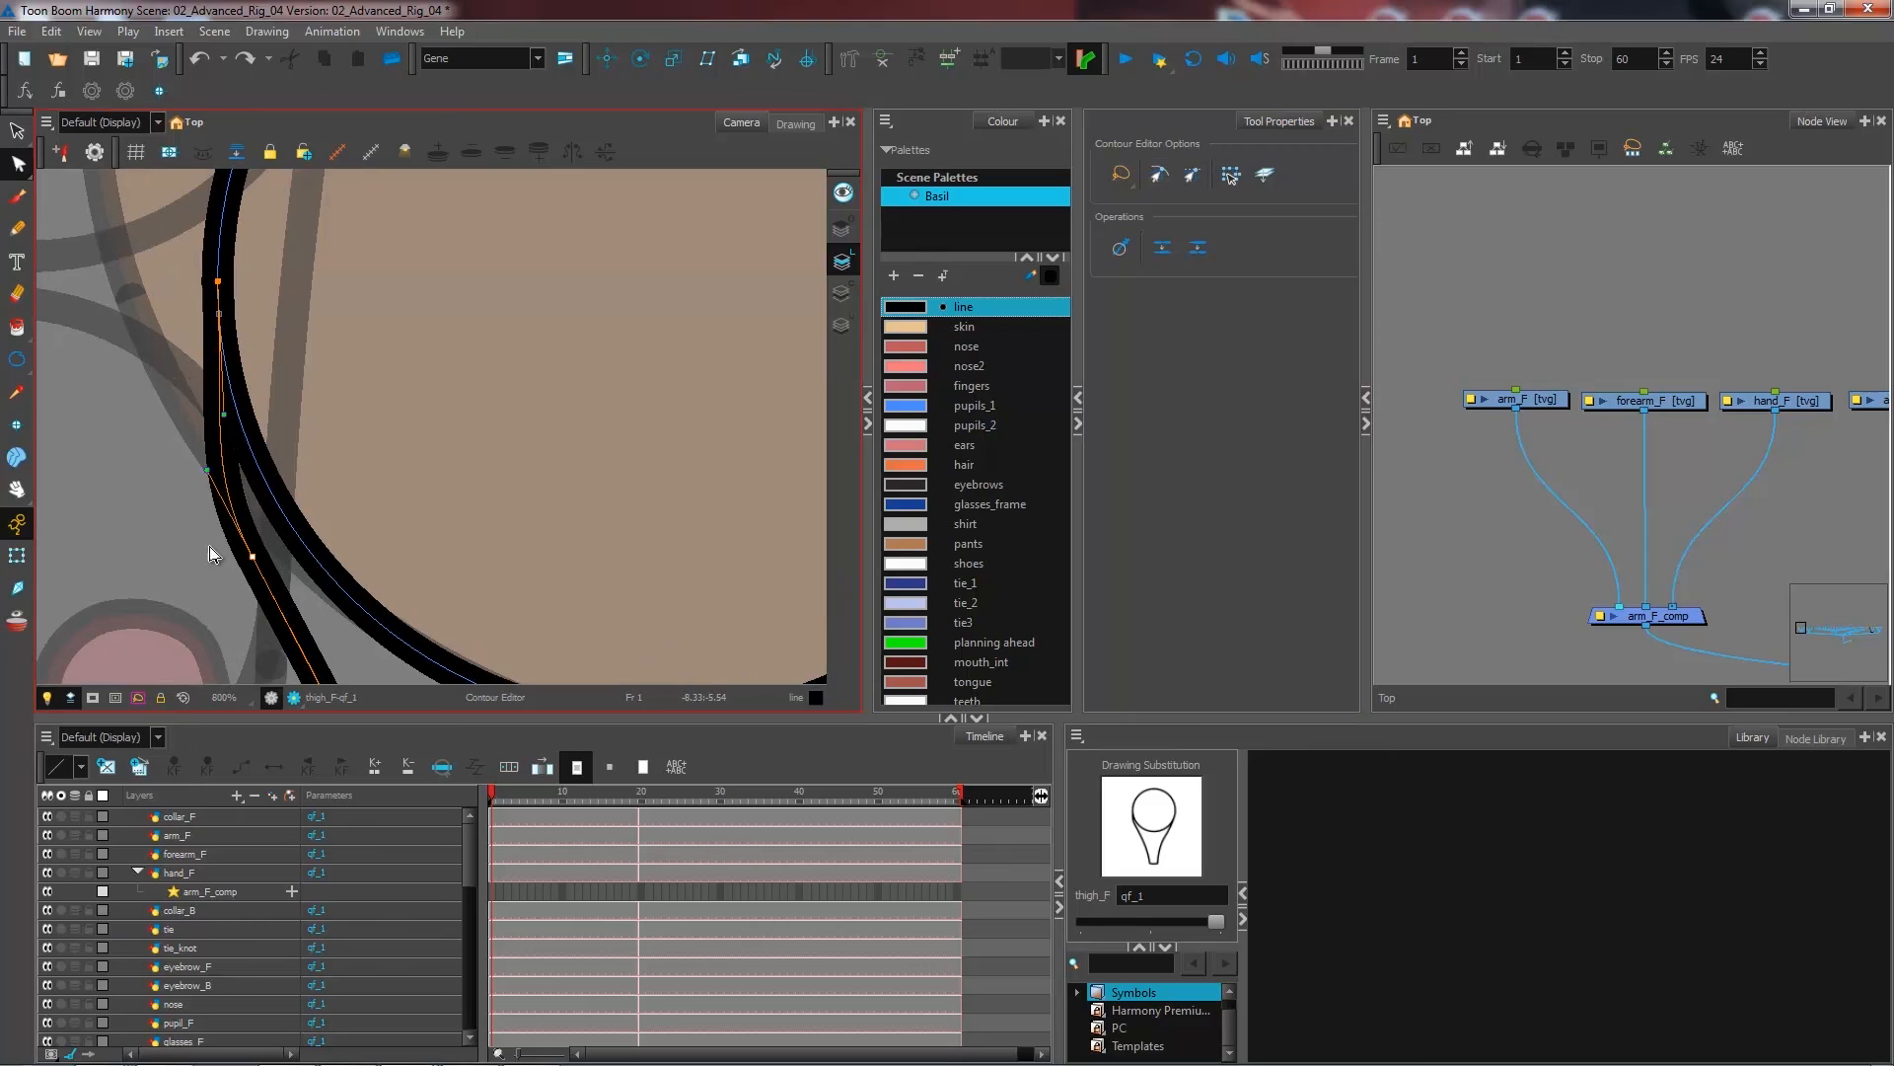
pyautogui.moveTo(207, 468); pyautogui.dragTo(231, 529)
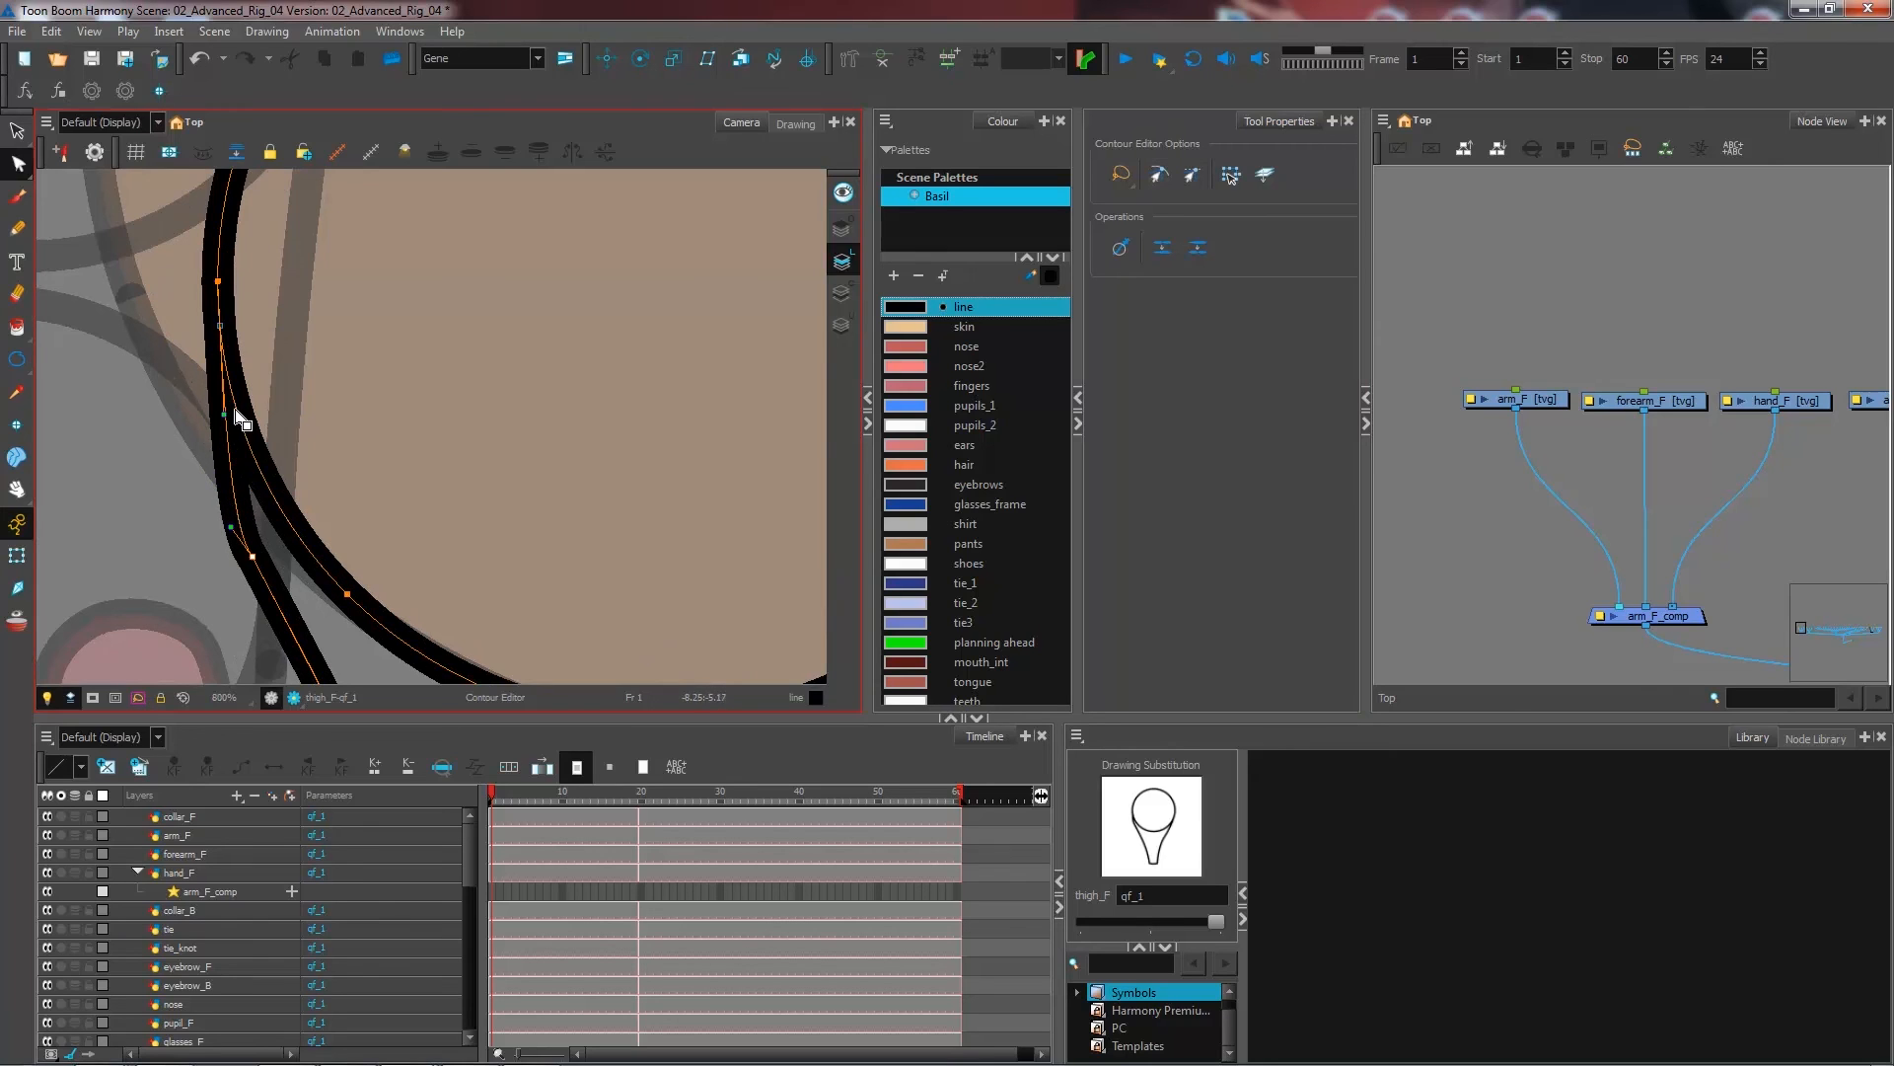
pyautogui.moveTo(225, 415); pyautogui.dragTo(215, 402)
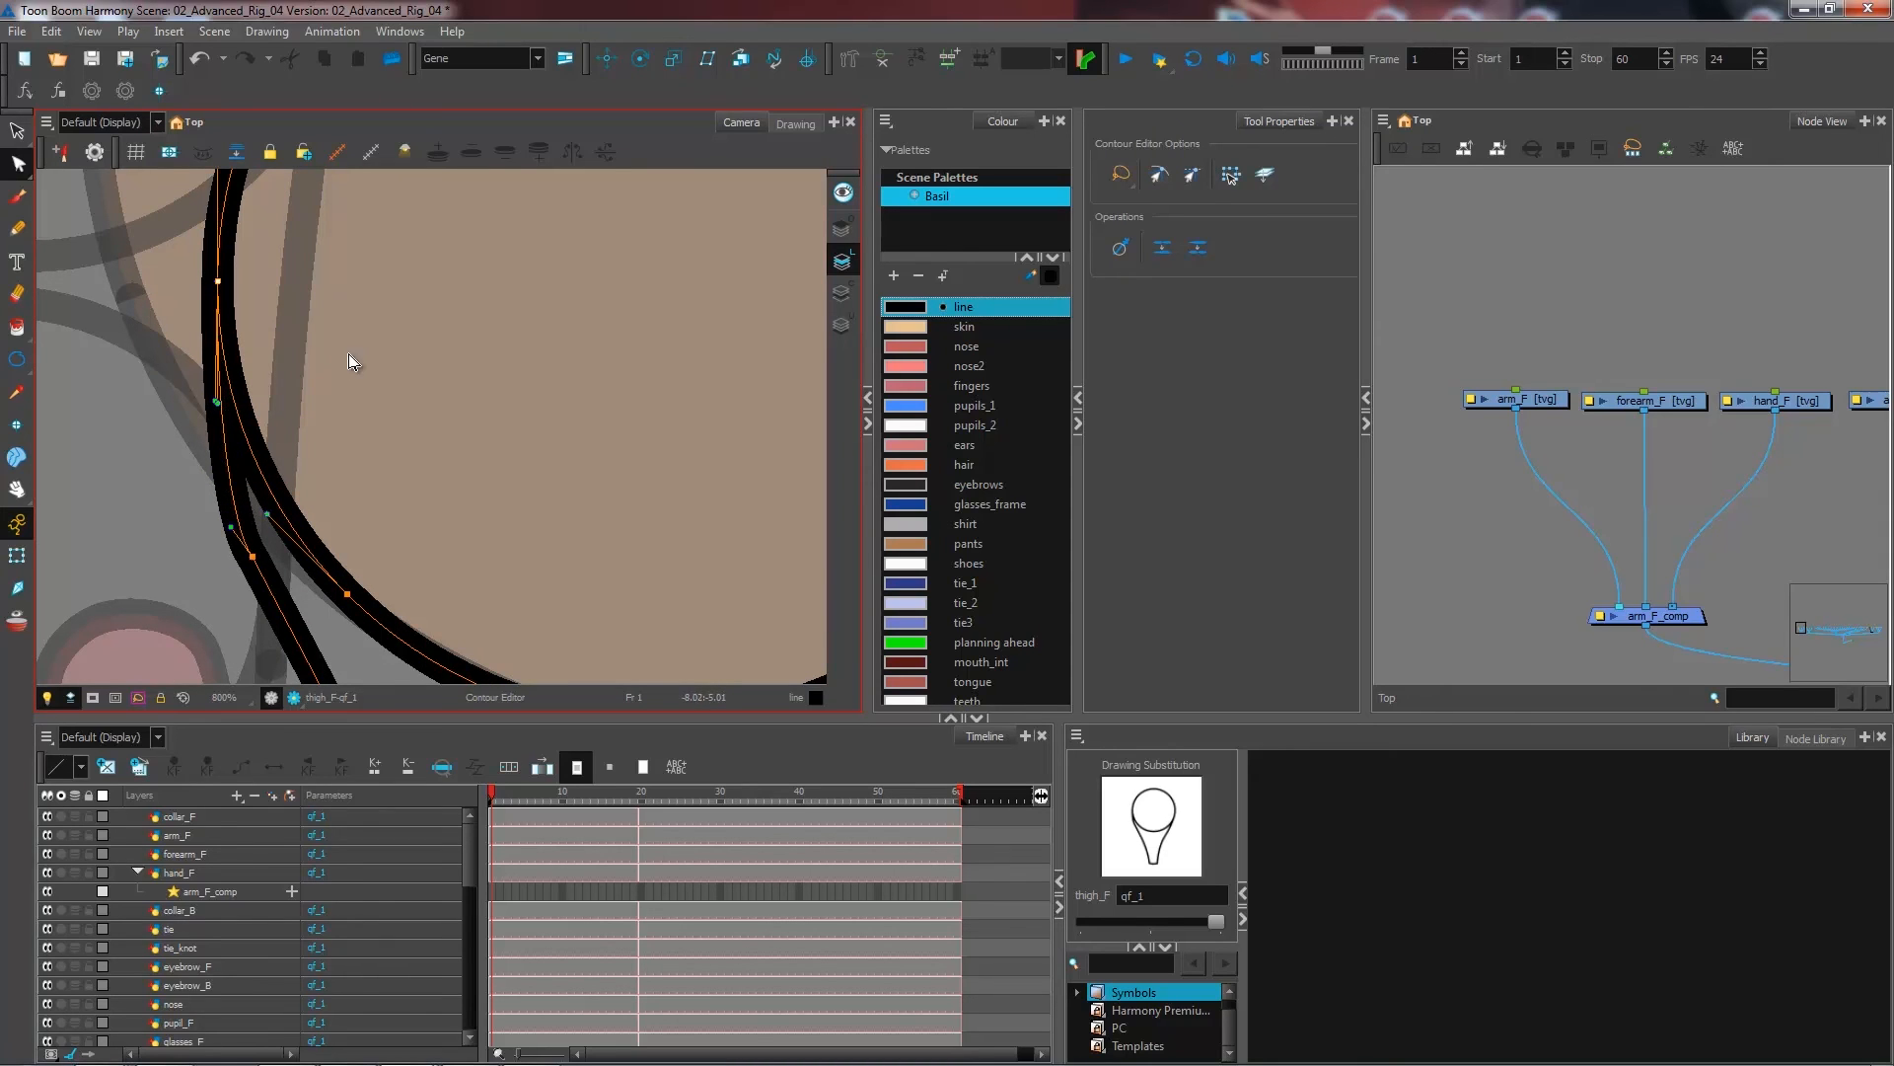
# - Nudge the outer leg line's point below the hip circle slightly toward the circle to refine the blend between them
pyautogui.scroll(-2, 346, 464)
pyautogui.moveTo(287, 526); pyautogui.dragTo(308, 520)
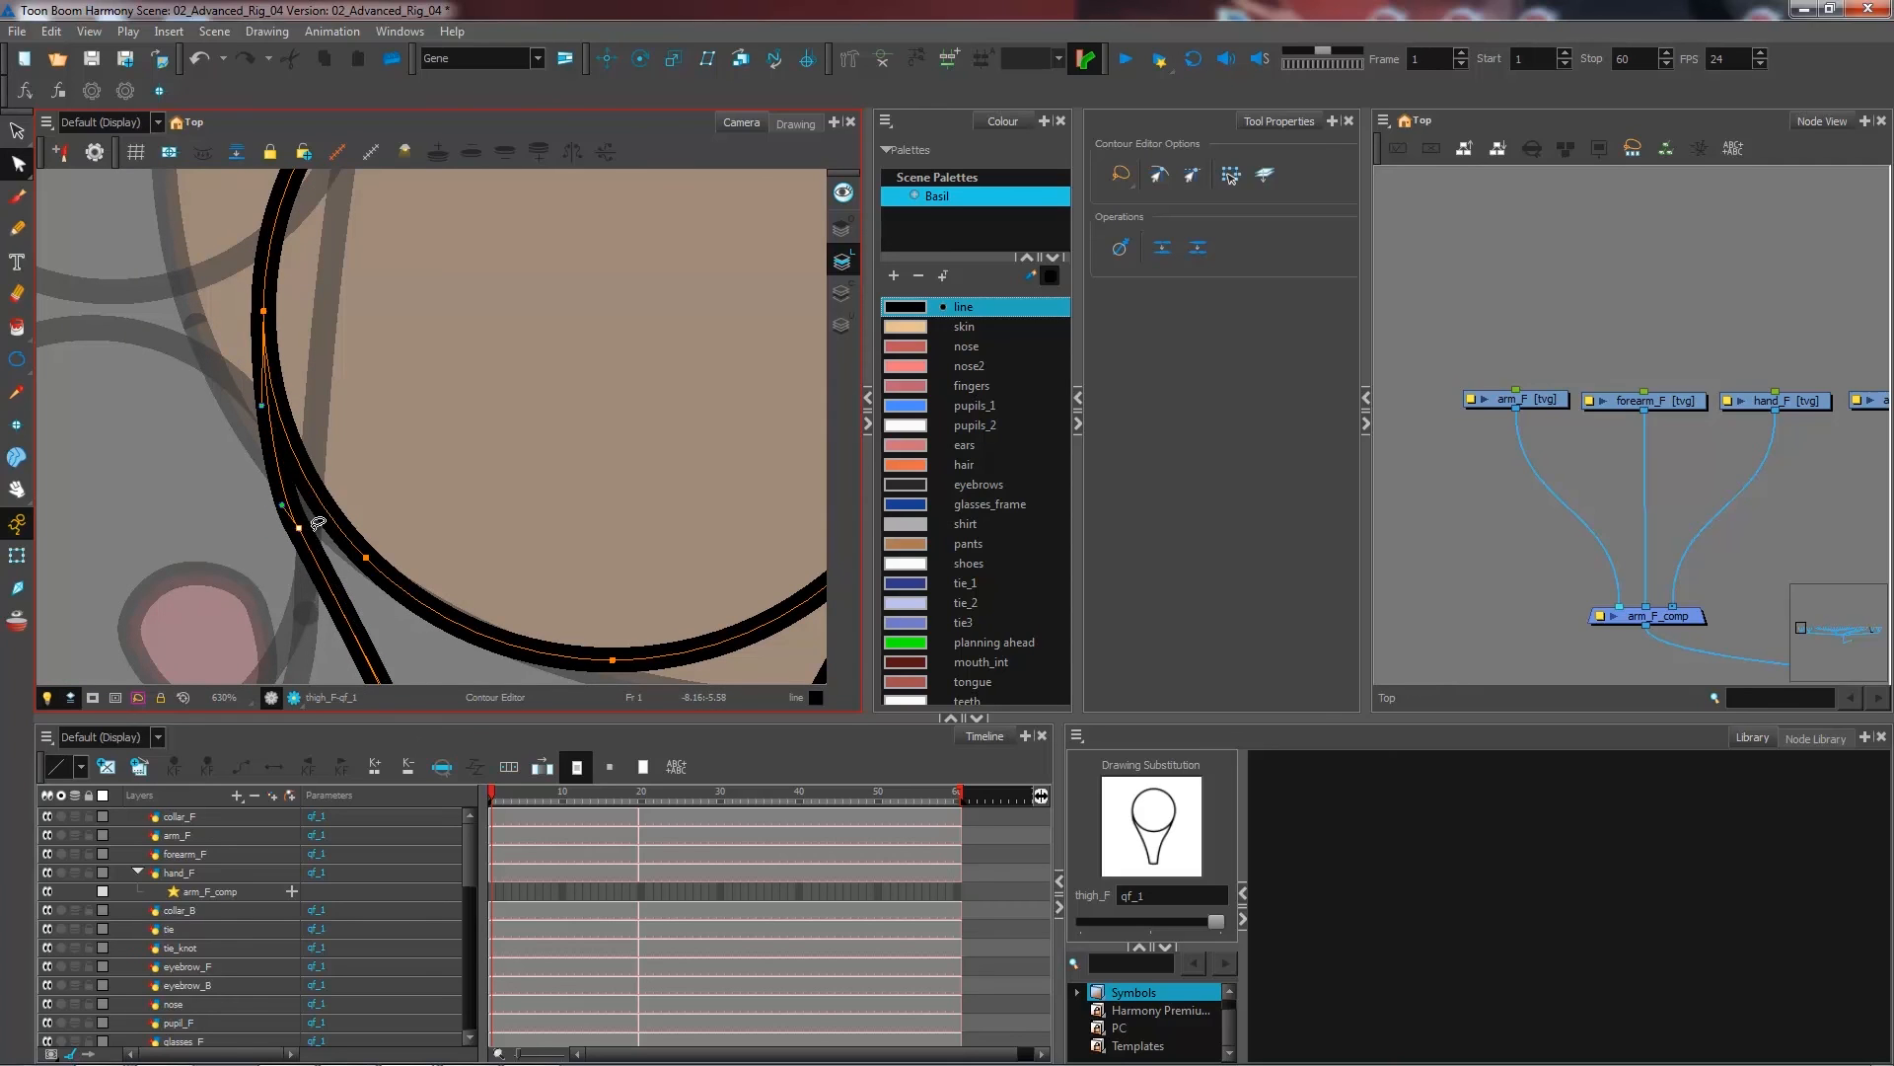
pyautogui.press('1')
pyautogui.moveTo(401, 621)
pyautogui.mouseDown()
pyautogui.moveTo(409, 504)
pyautogui.moveTo(407, 546)
pyautogui.mouseUp()
pyautogui.press('1')
pyautogui.press('1')
pyautogui.press('1')
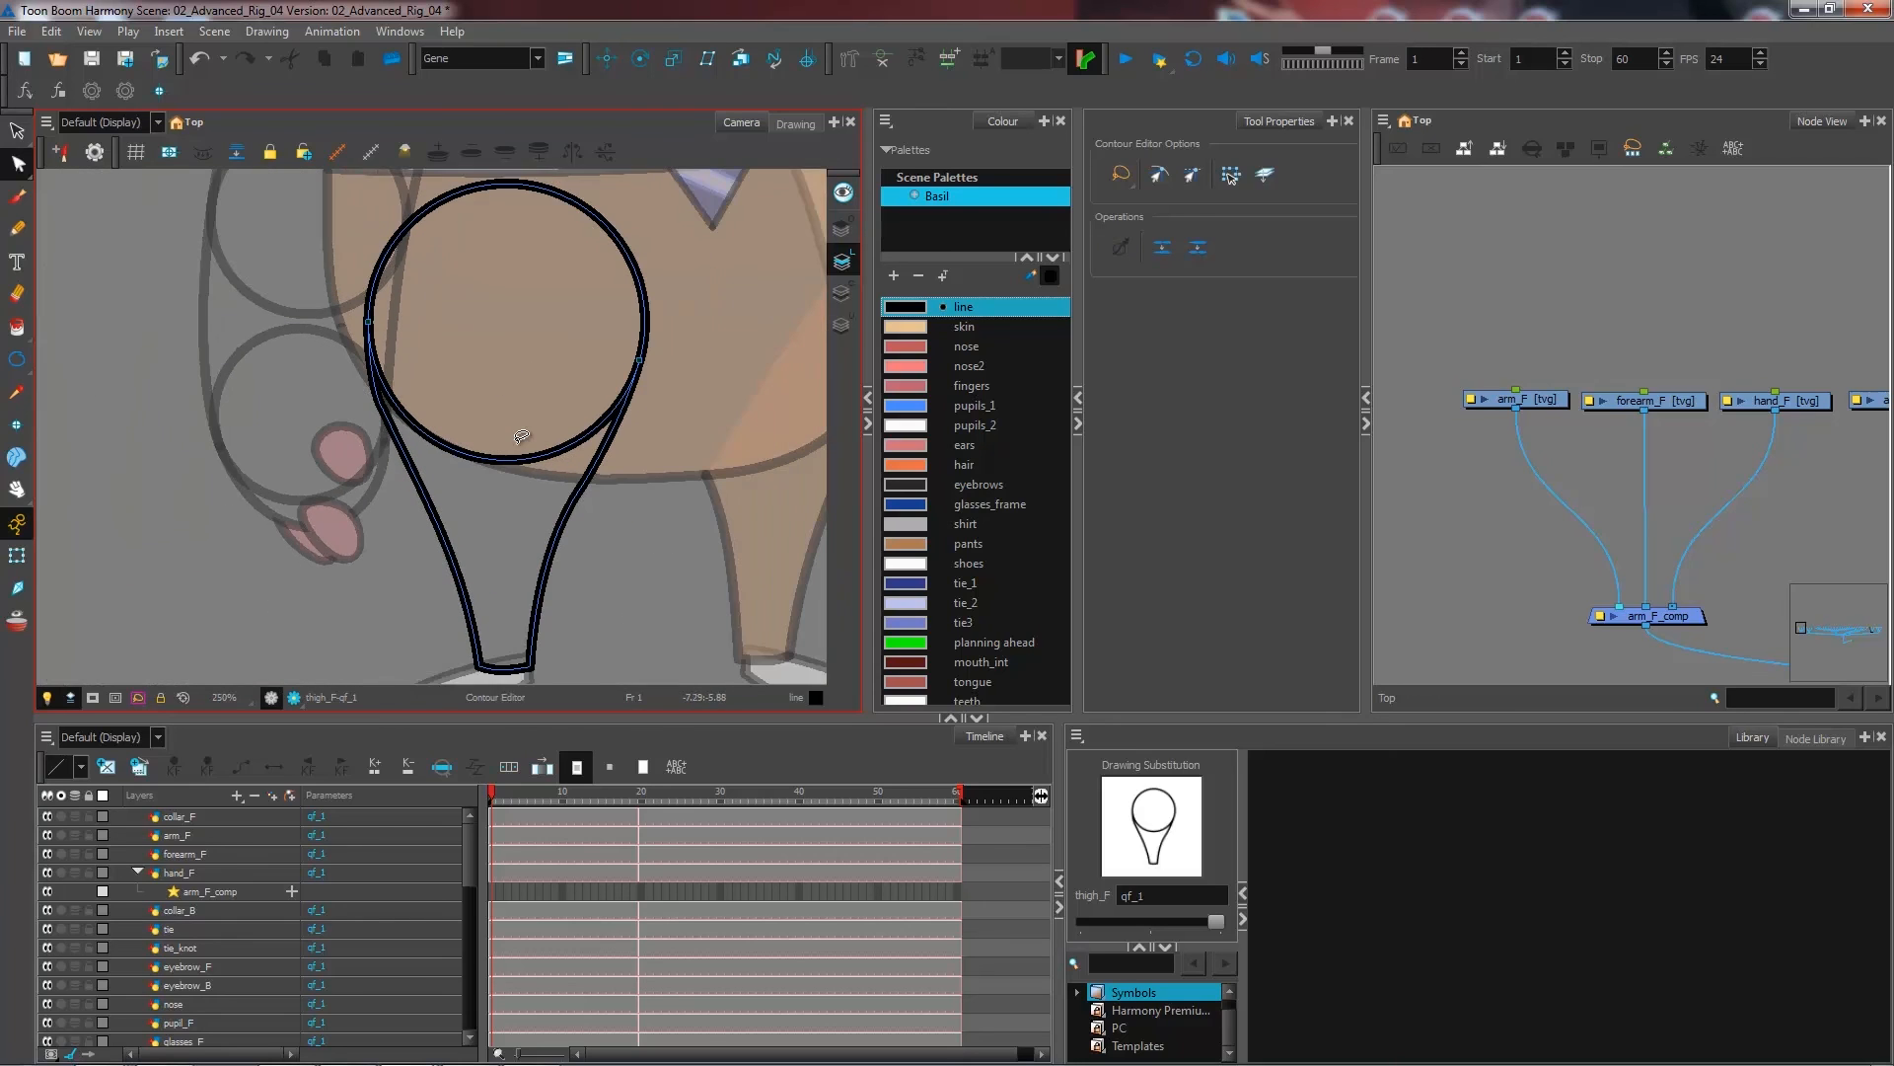
pyautogui.moveTo(533, 549); pyautogui.dragTo(510, 514)
pyautogui.moveTo(596, 387); pyautogui.dragTo(546, 483)
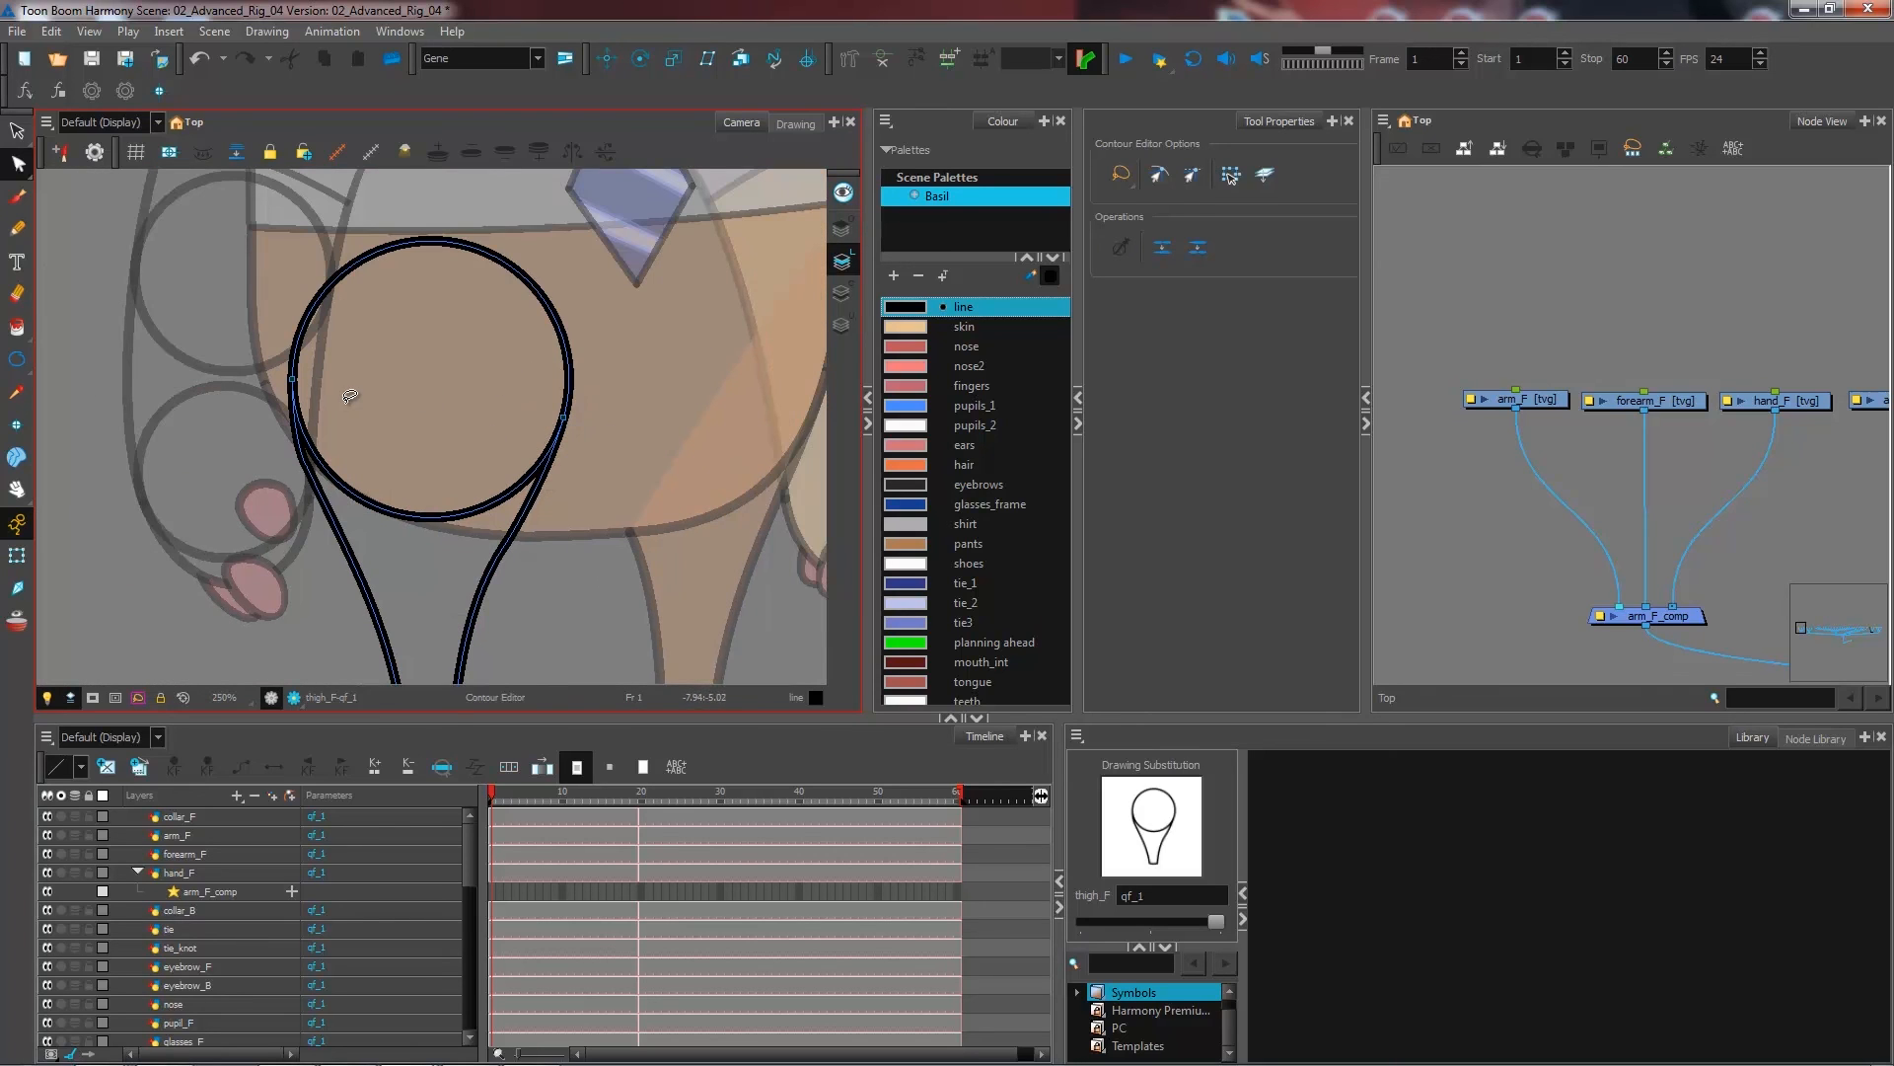
pyautogui.scroll(-2, 444, 498)
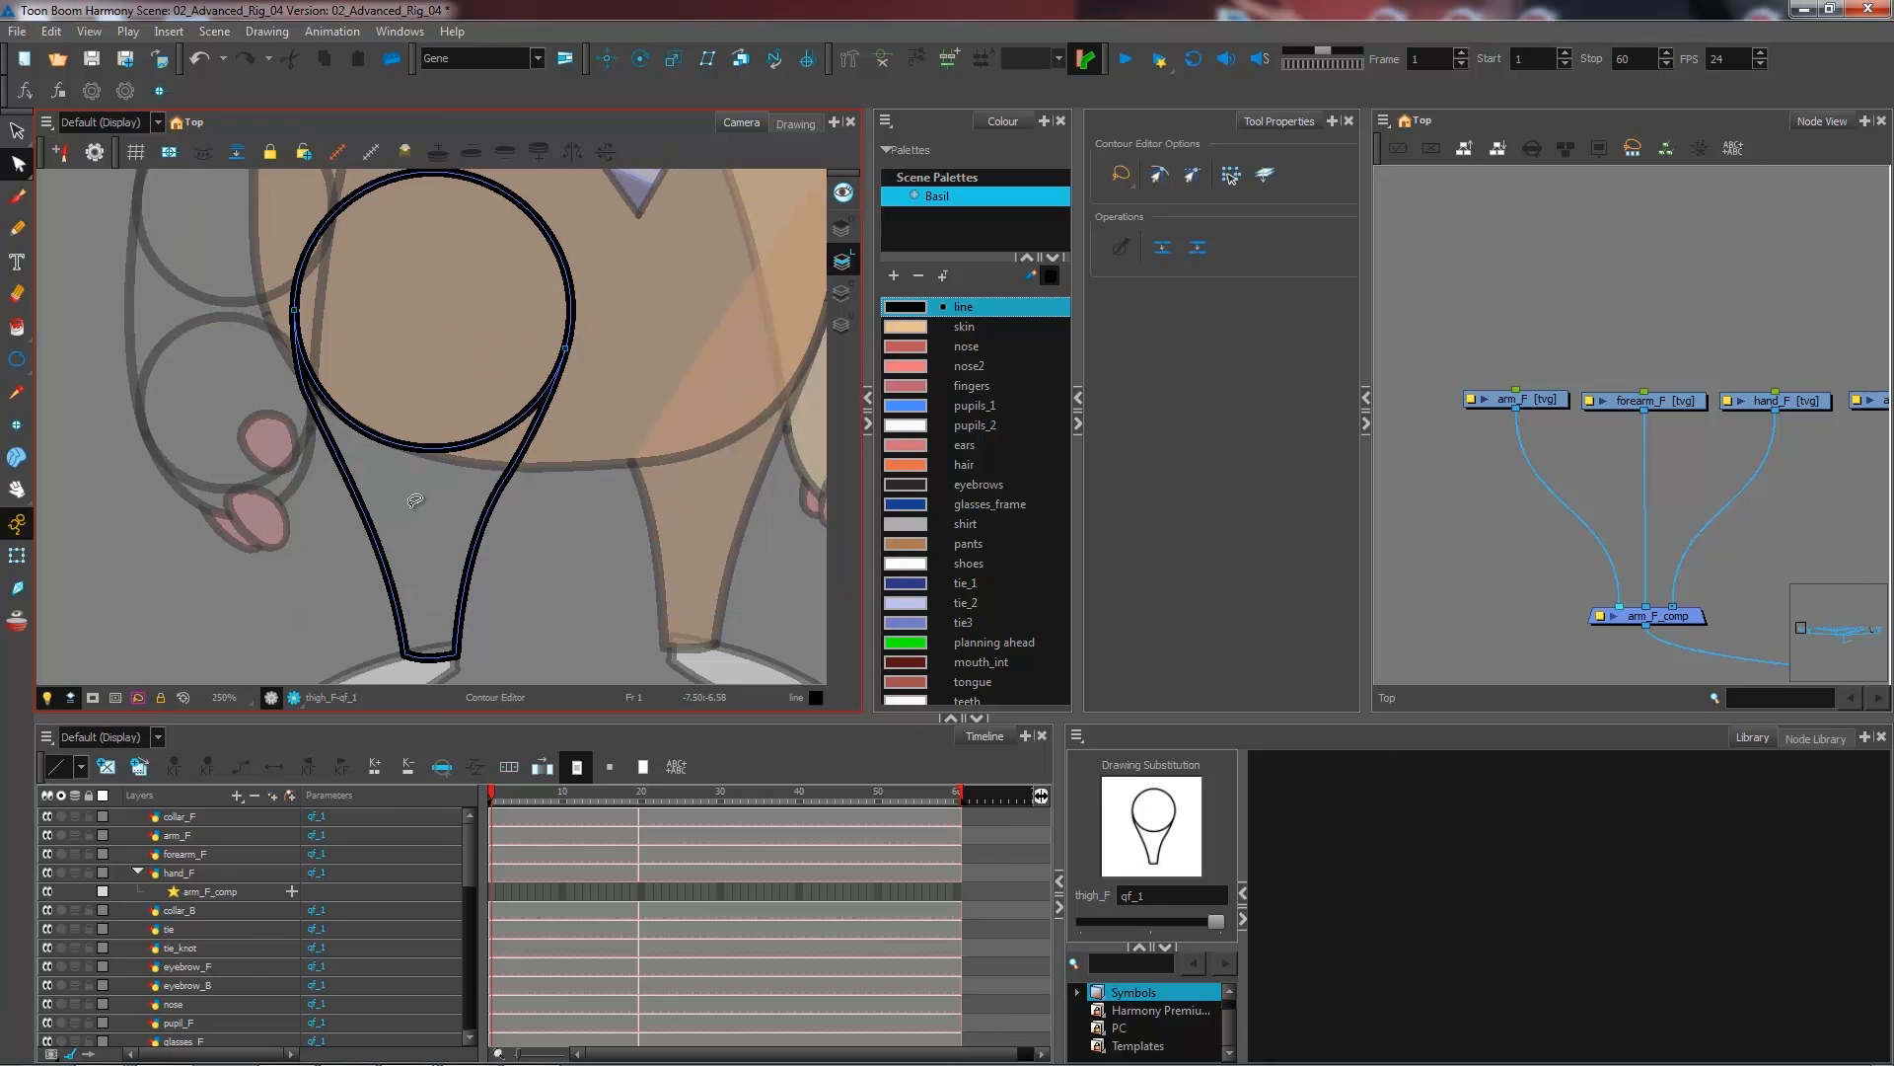
# - Draw a small circle with the Ellipse tool beside the leg and move it between the lower leg lines
pyautogui.click(17, 360)
pyautogui.moveTo(188, 436); pyautogui.dragTo(307, 556)
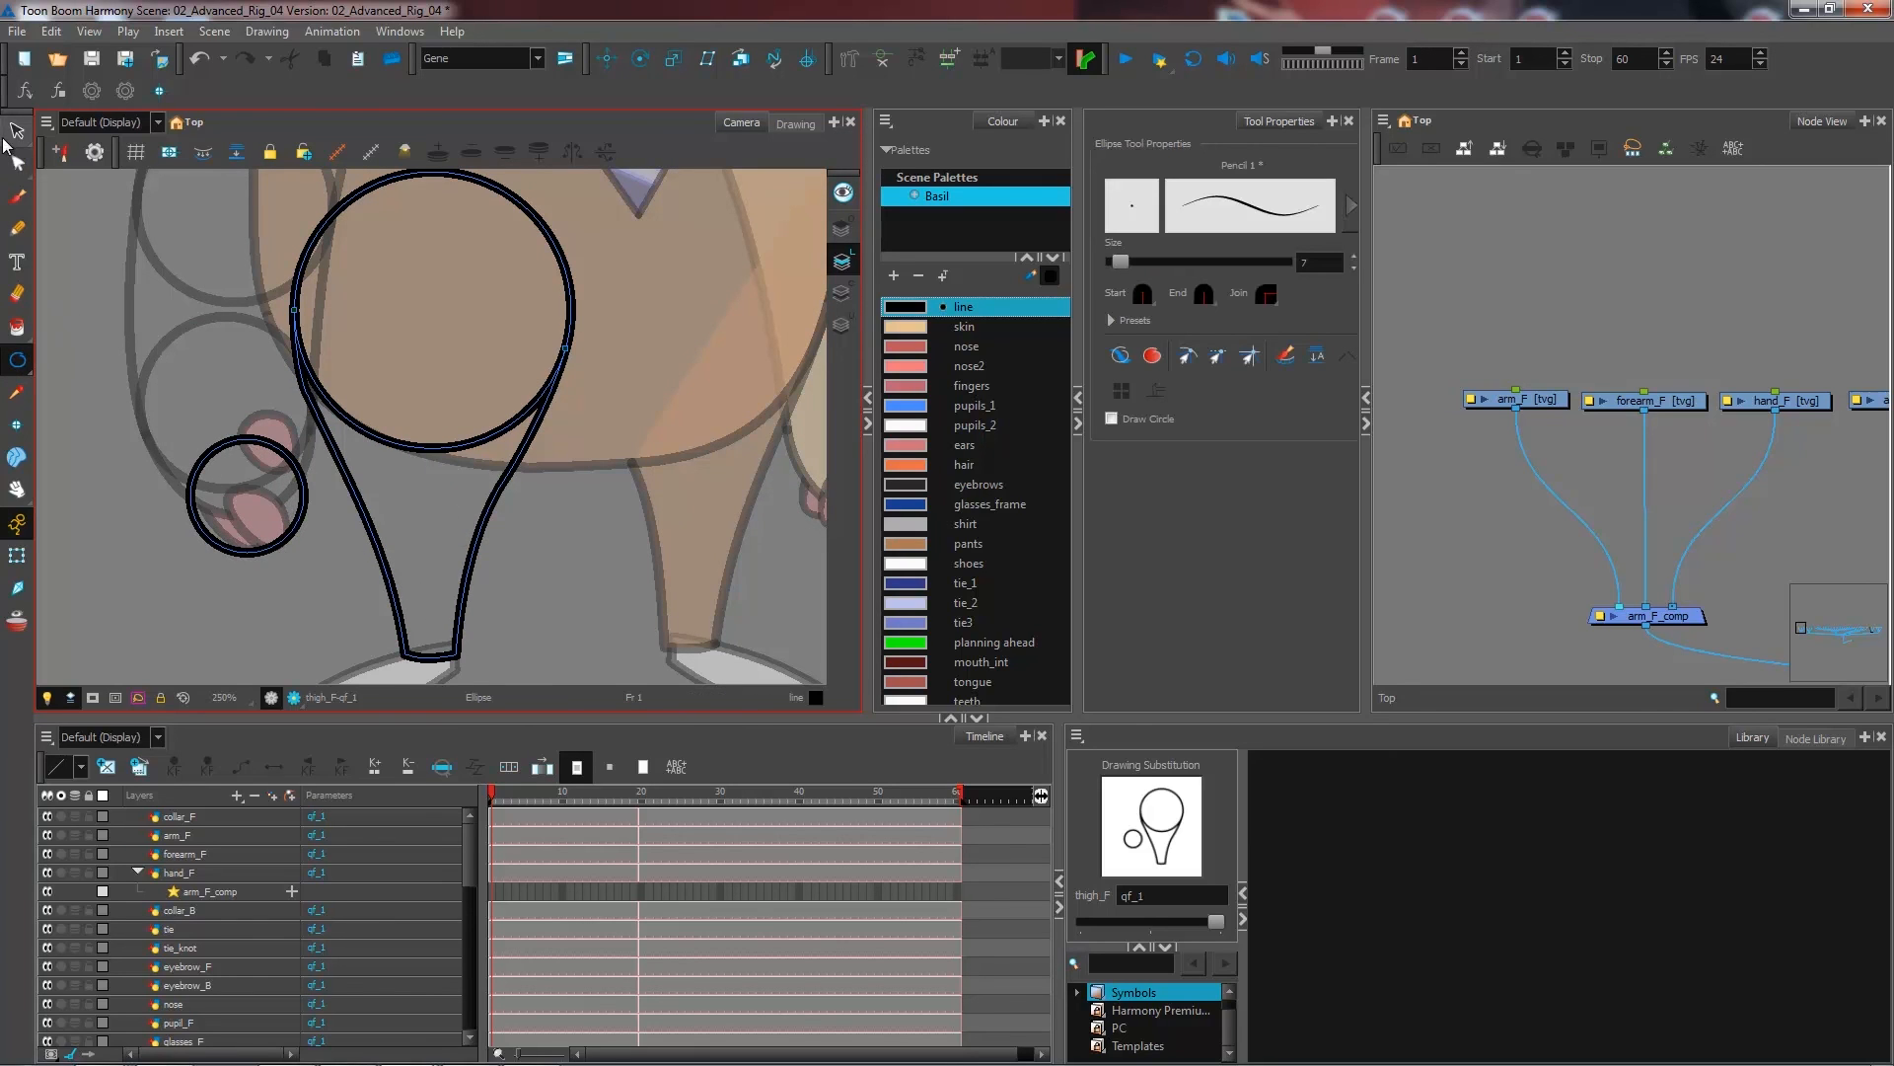
pyautogui.click(17, 129)
pyautogui.press('2')
pyautogui.click(251, 474)
pyautogui.moveTo(244, 464); pyautogui.dragTo(516, 471)
pyautogui.press('2')
pyautogui.press('2')
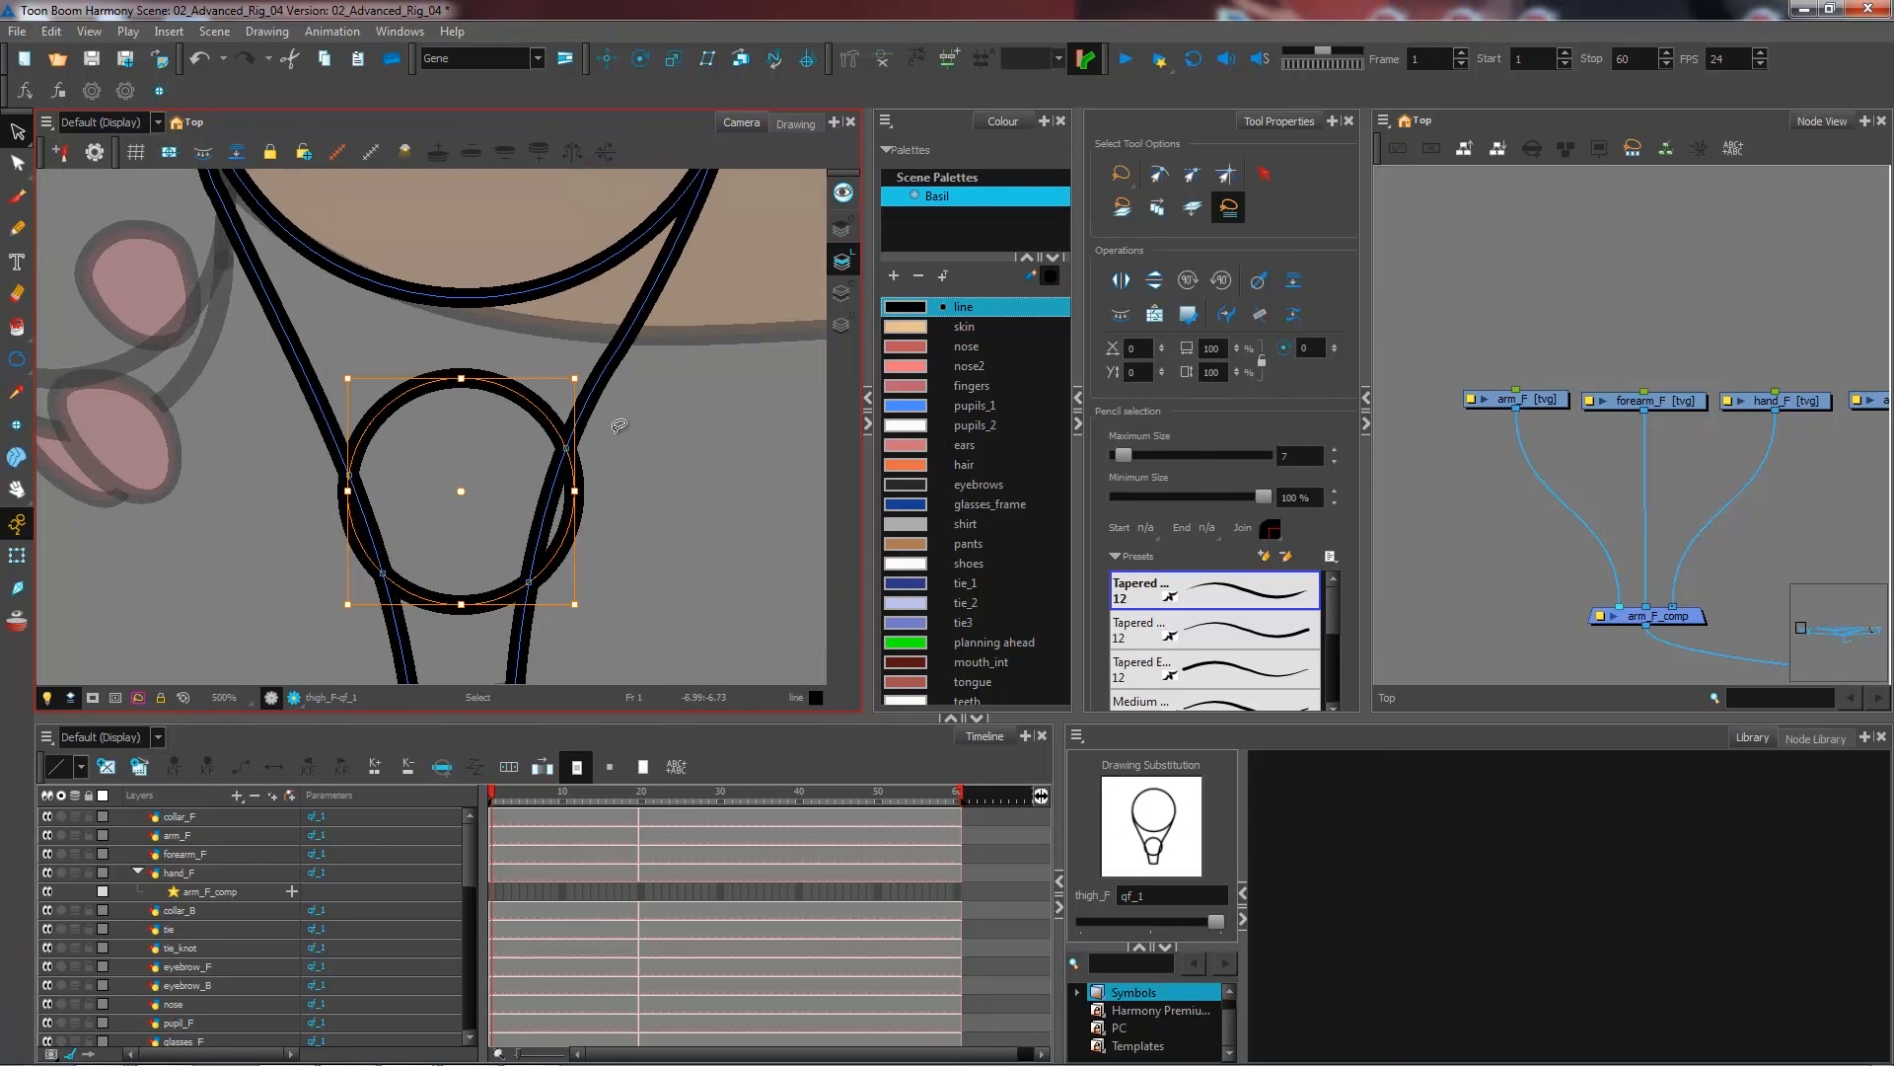
# - Scale the small circle down until its sides line up with both leg lines, then flatten and deselect it
pyautogui.moveTo(575, 378); pyautogui.dragTo(515, 444)
pyautogui.scroll(2, 448, 499)
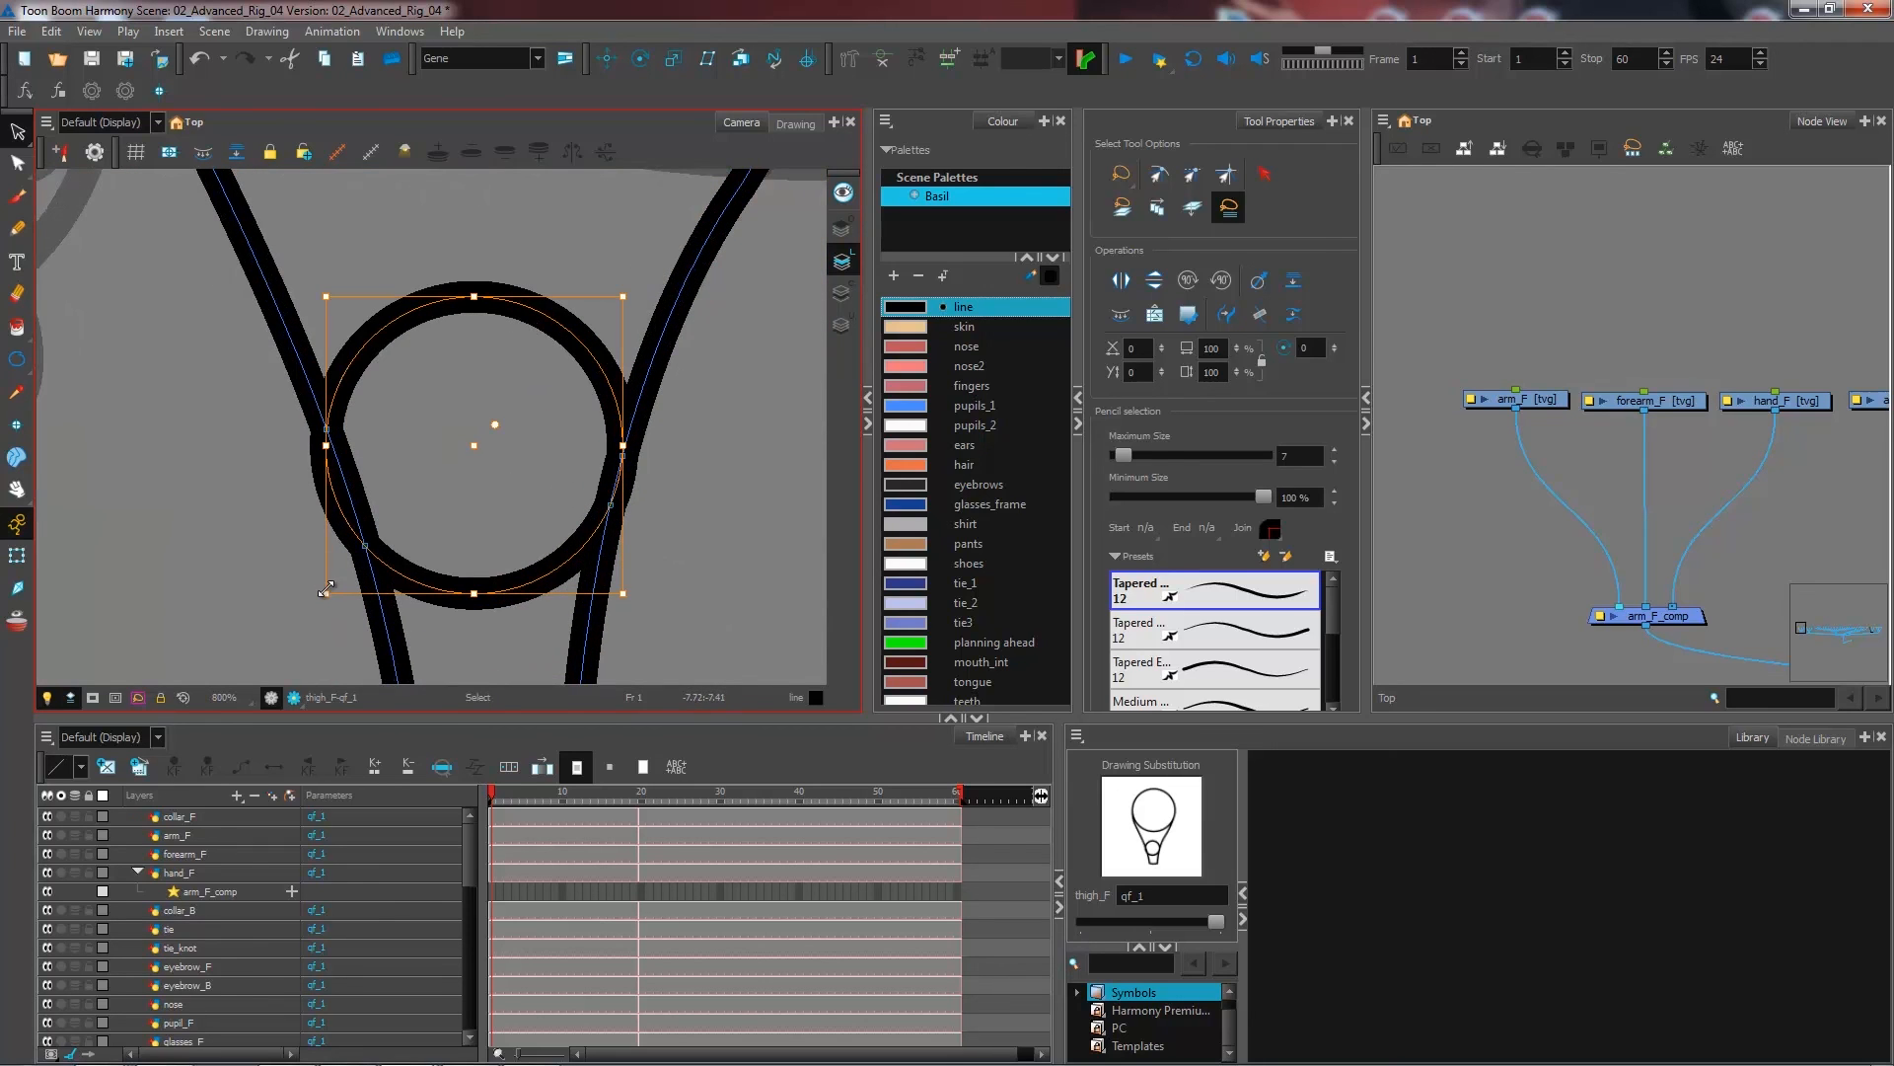
pyautogui.moveTo(326, 589); pyautogui.dragTo(339, 576)
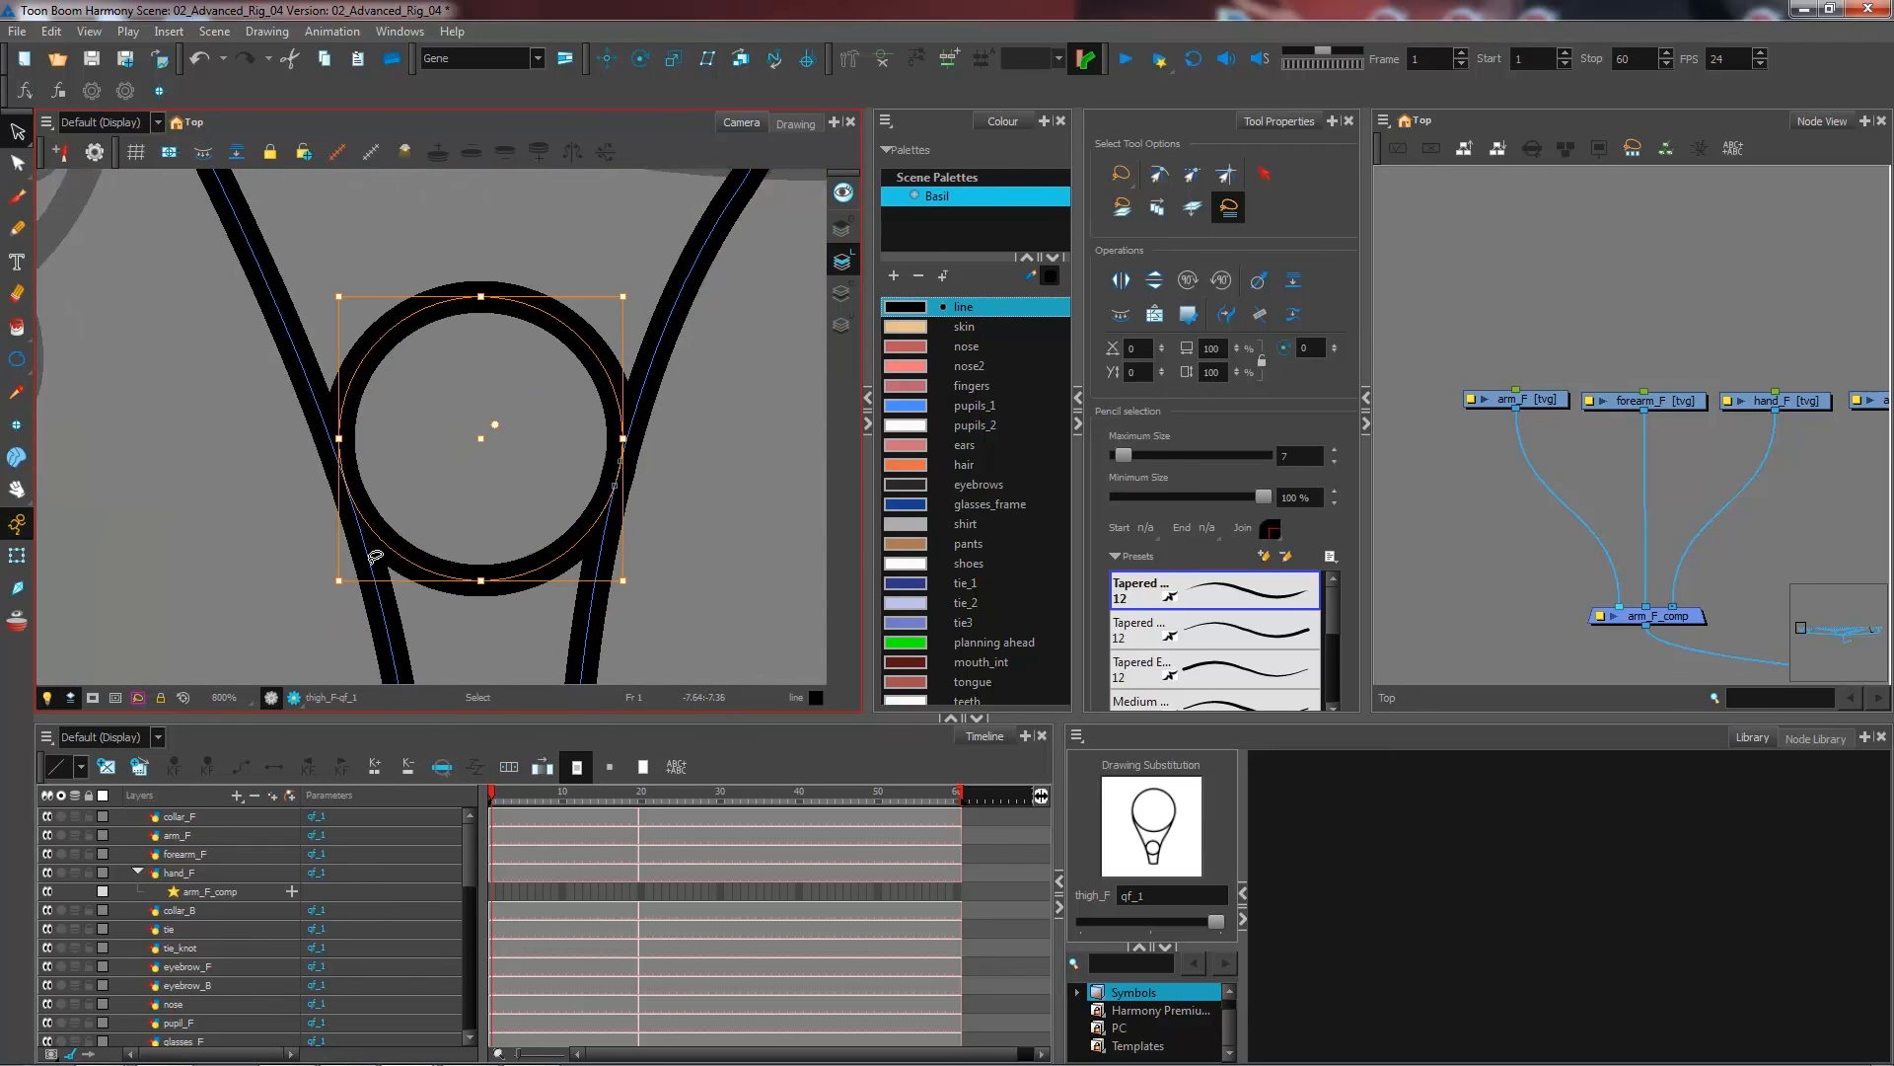
pyautogui.hotkey('alt', 'shift', 'f')
pyautogui.click(665, 500)
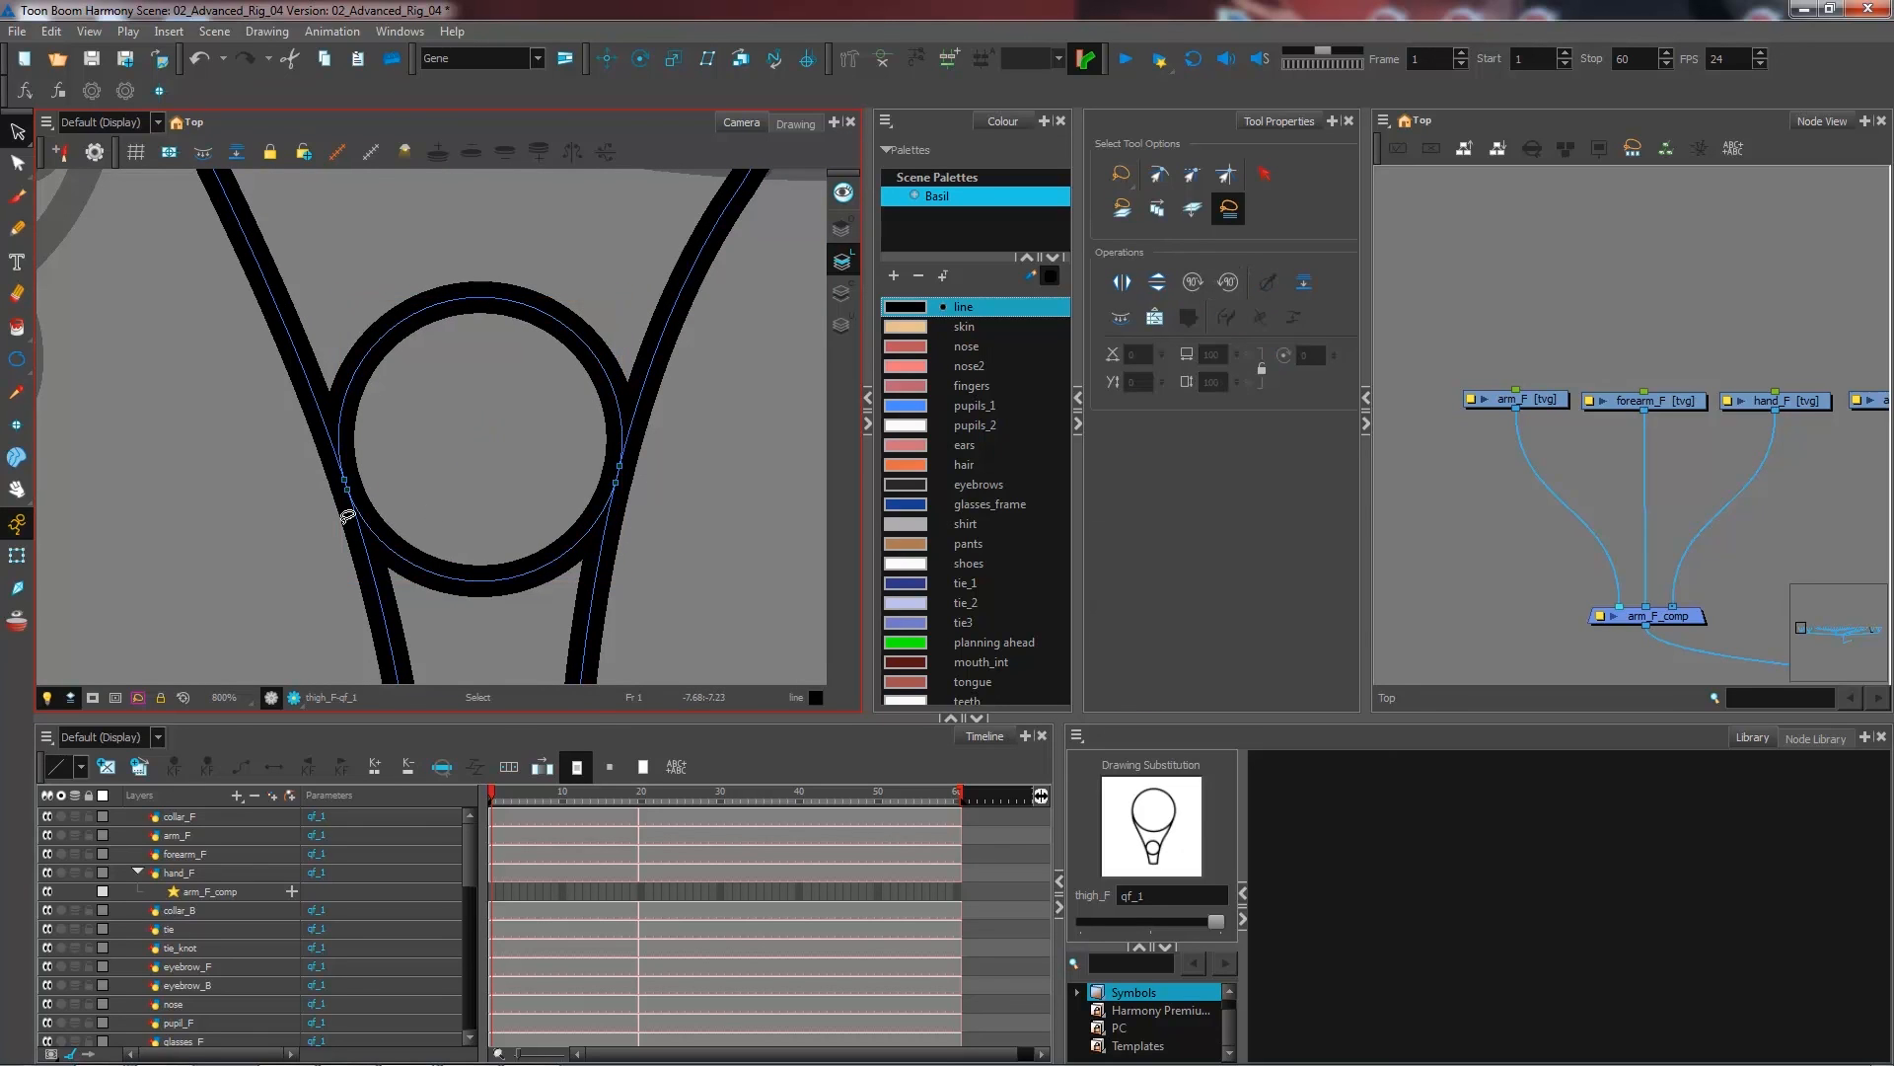
pyautogui.scroll(-3, 652, 480)
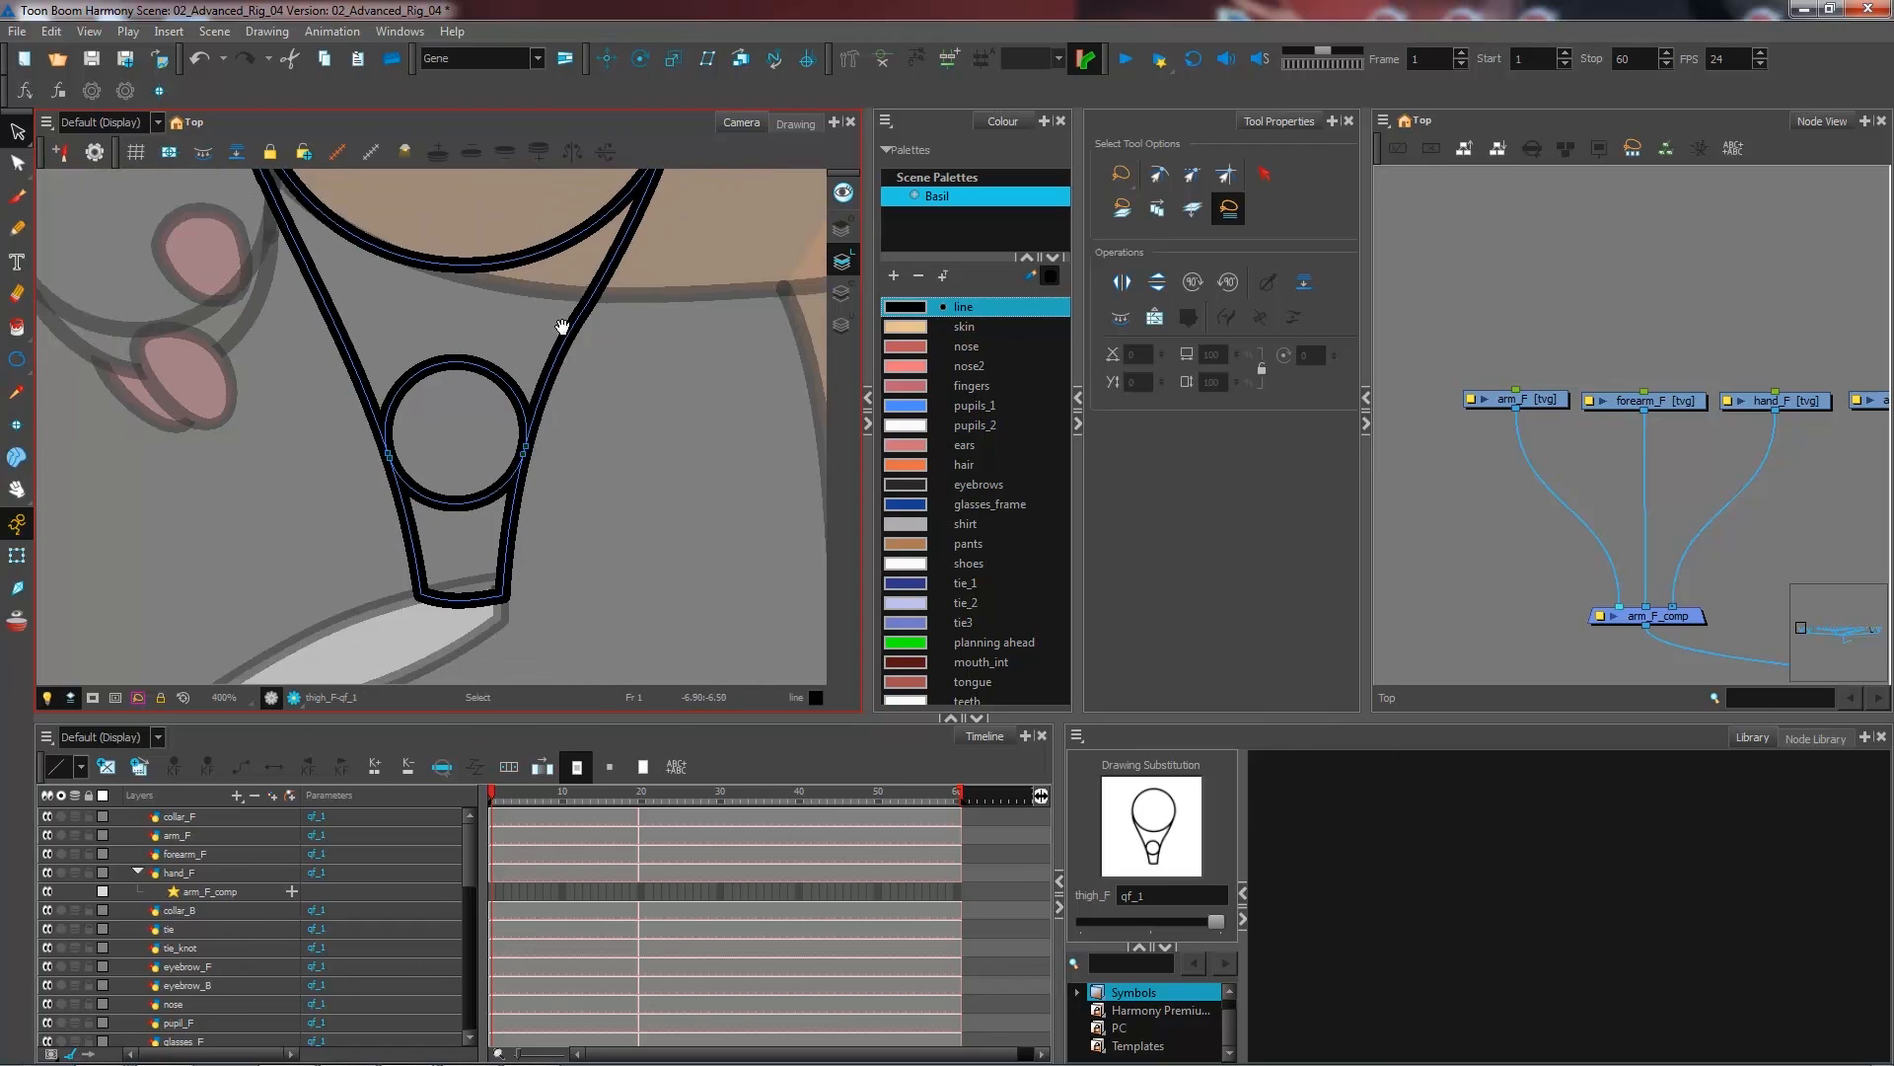
pyautogui.scroll(1, 562, 322)
pyautogui.scroll(-4, 392, 408)
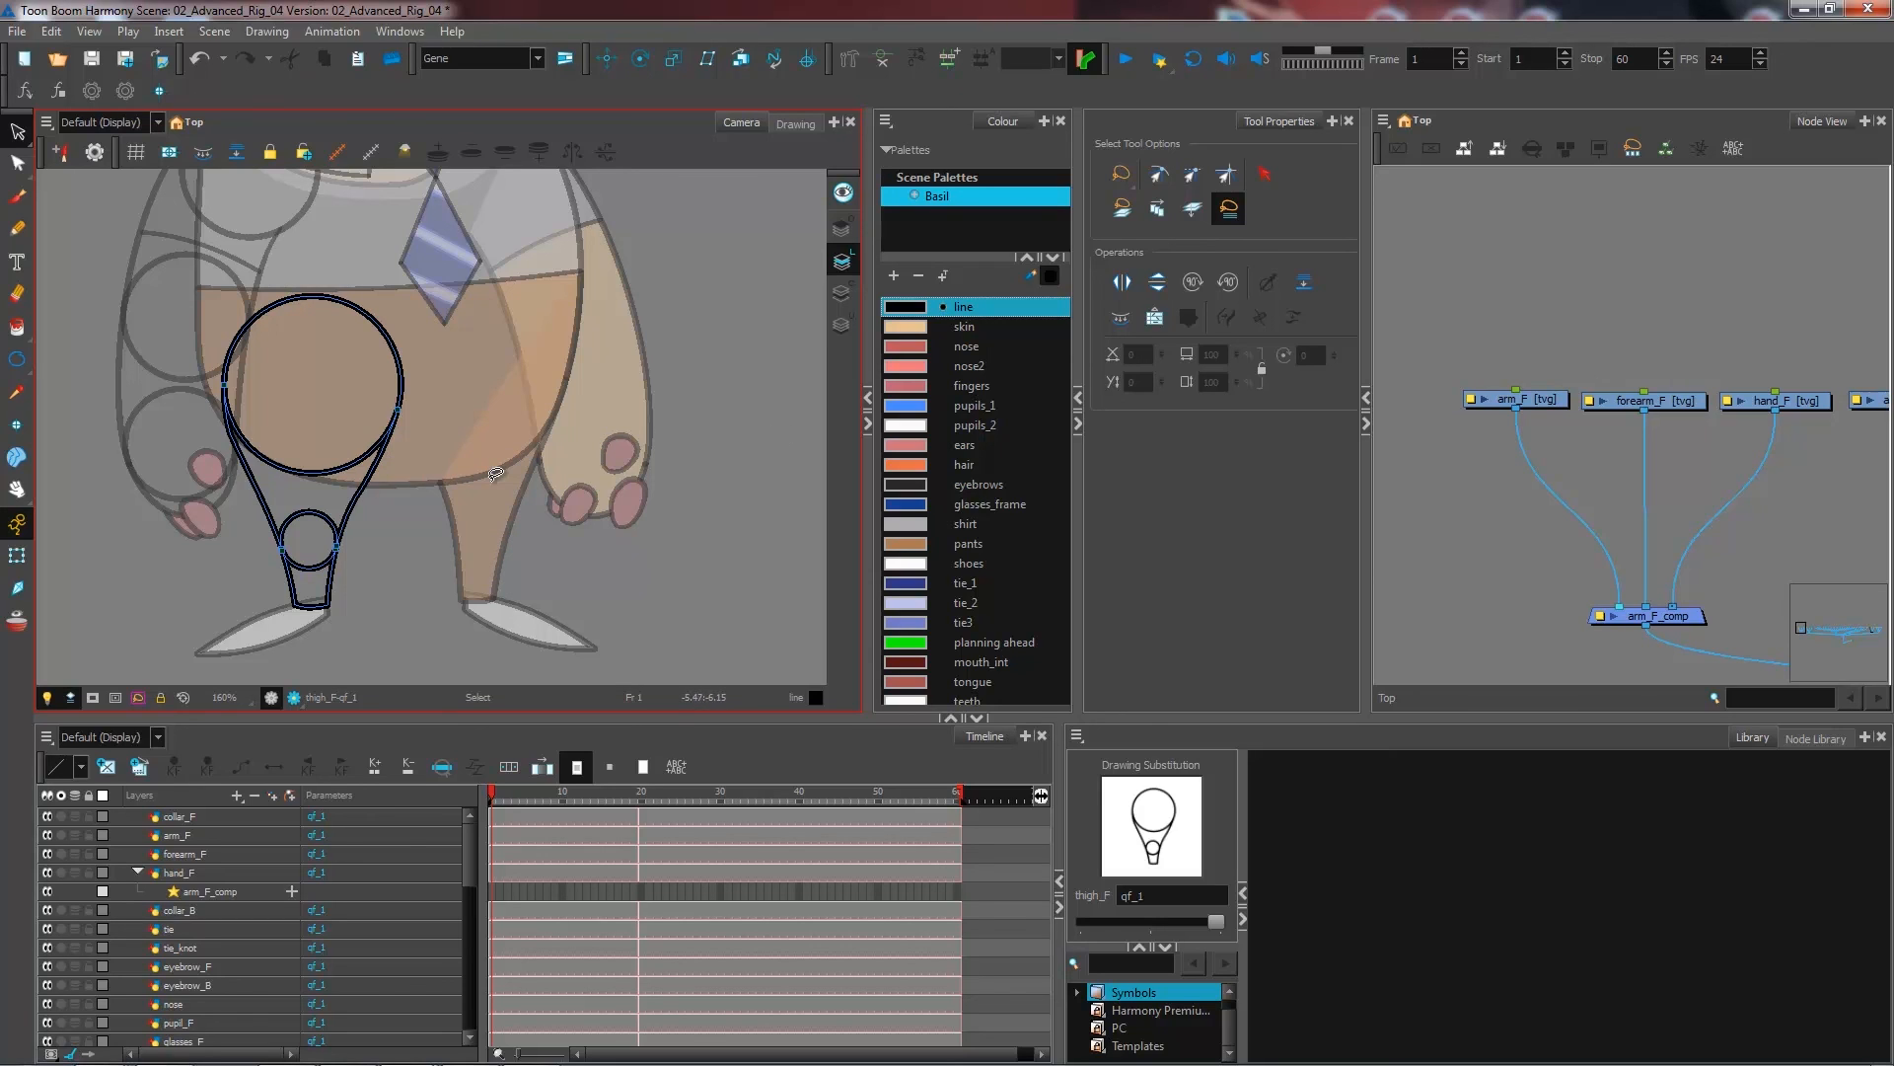
pyautogui.scroll(-4, 553, 451)
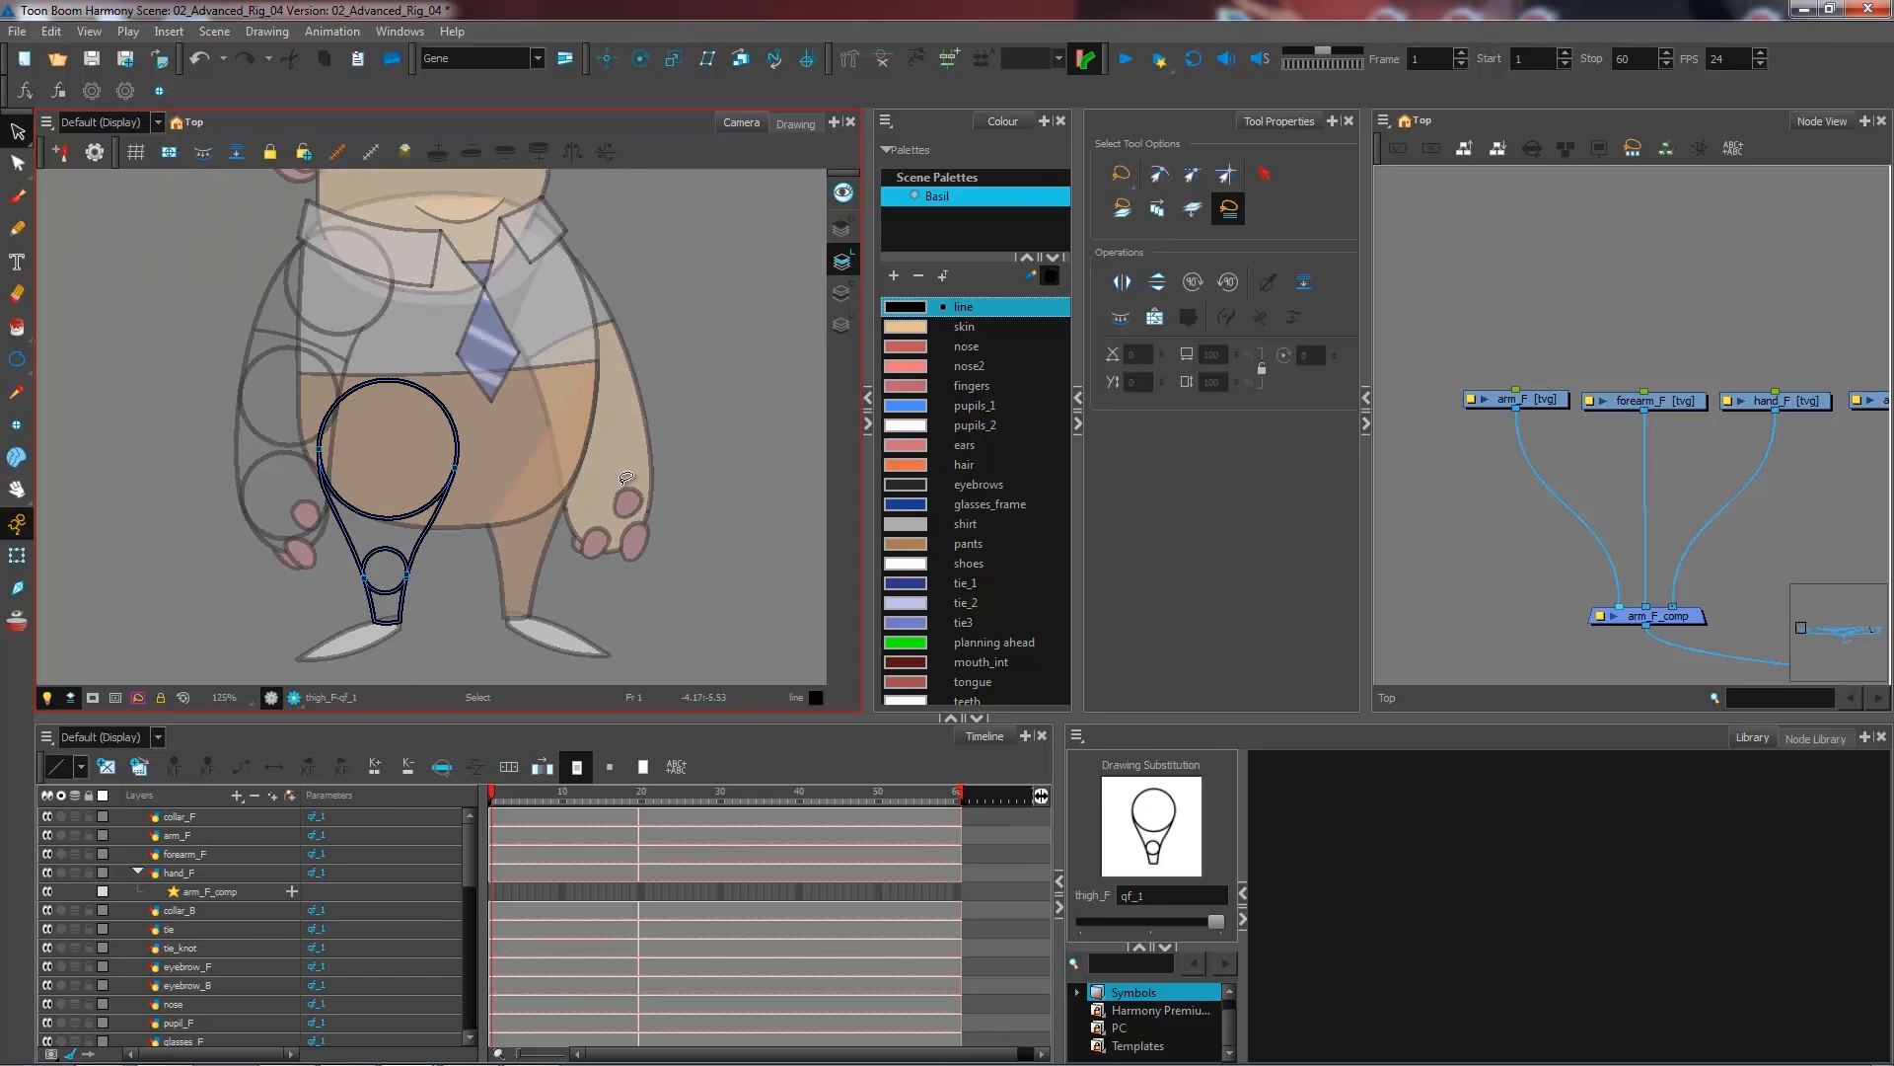
pyautogui.moveTo(607, 521); pyautogui.dragTo(624, 521)
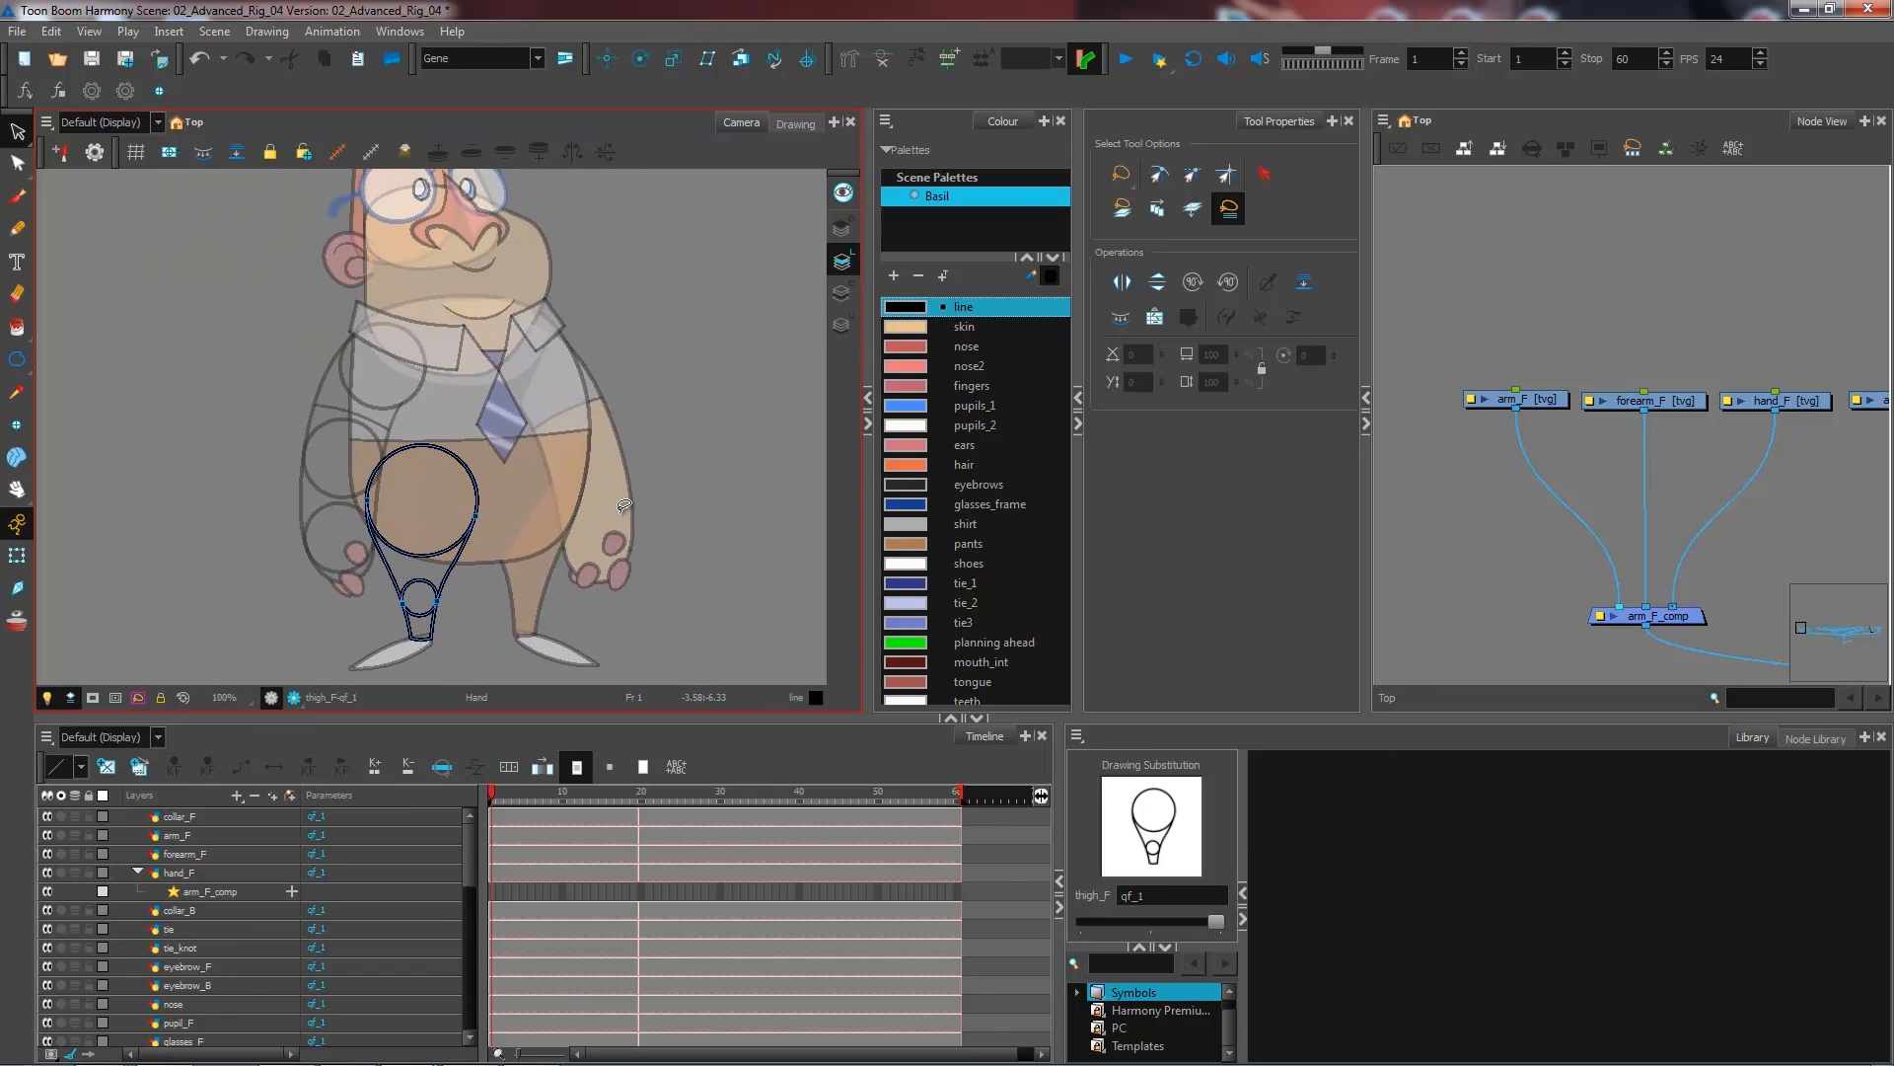